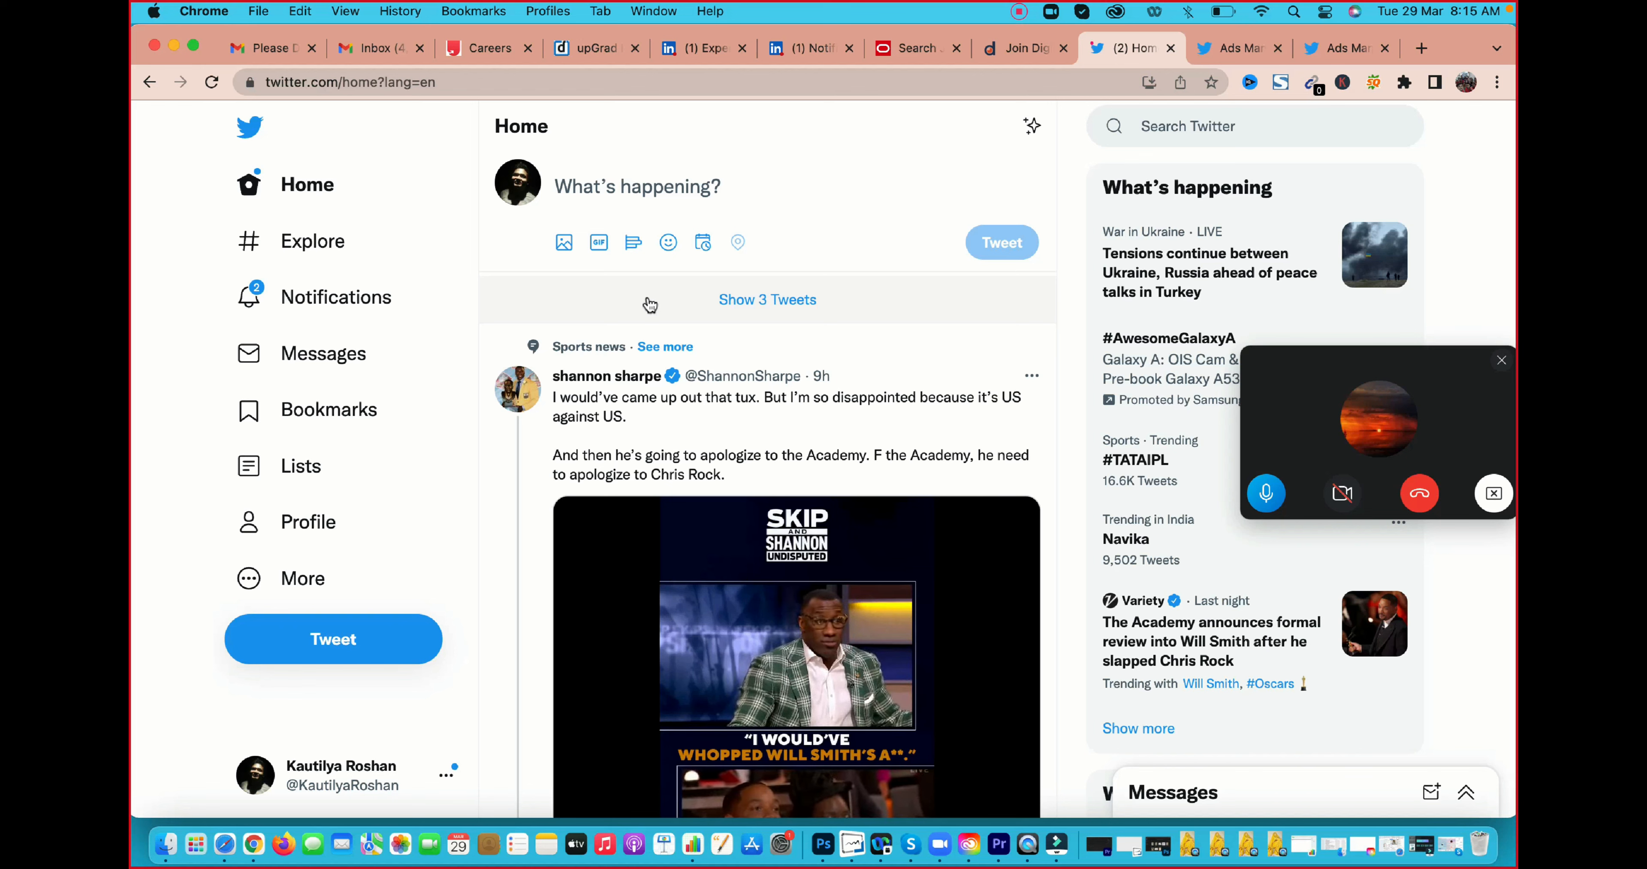
Open Twitter Ads from the Twitter home page and dismiss the Business Settings prompt
left_click(311, 583)
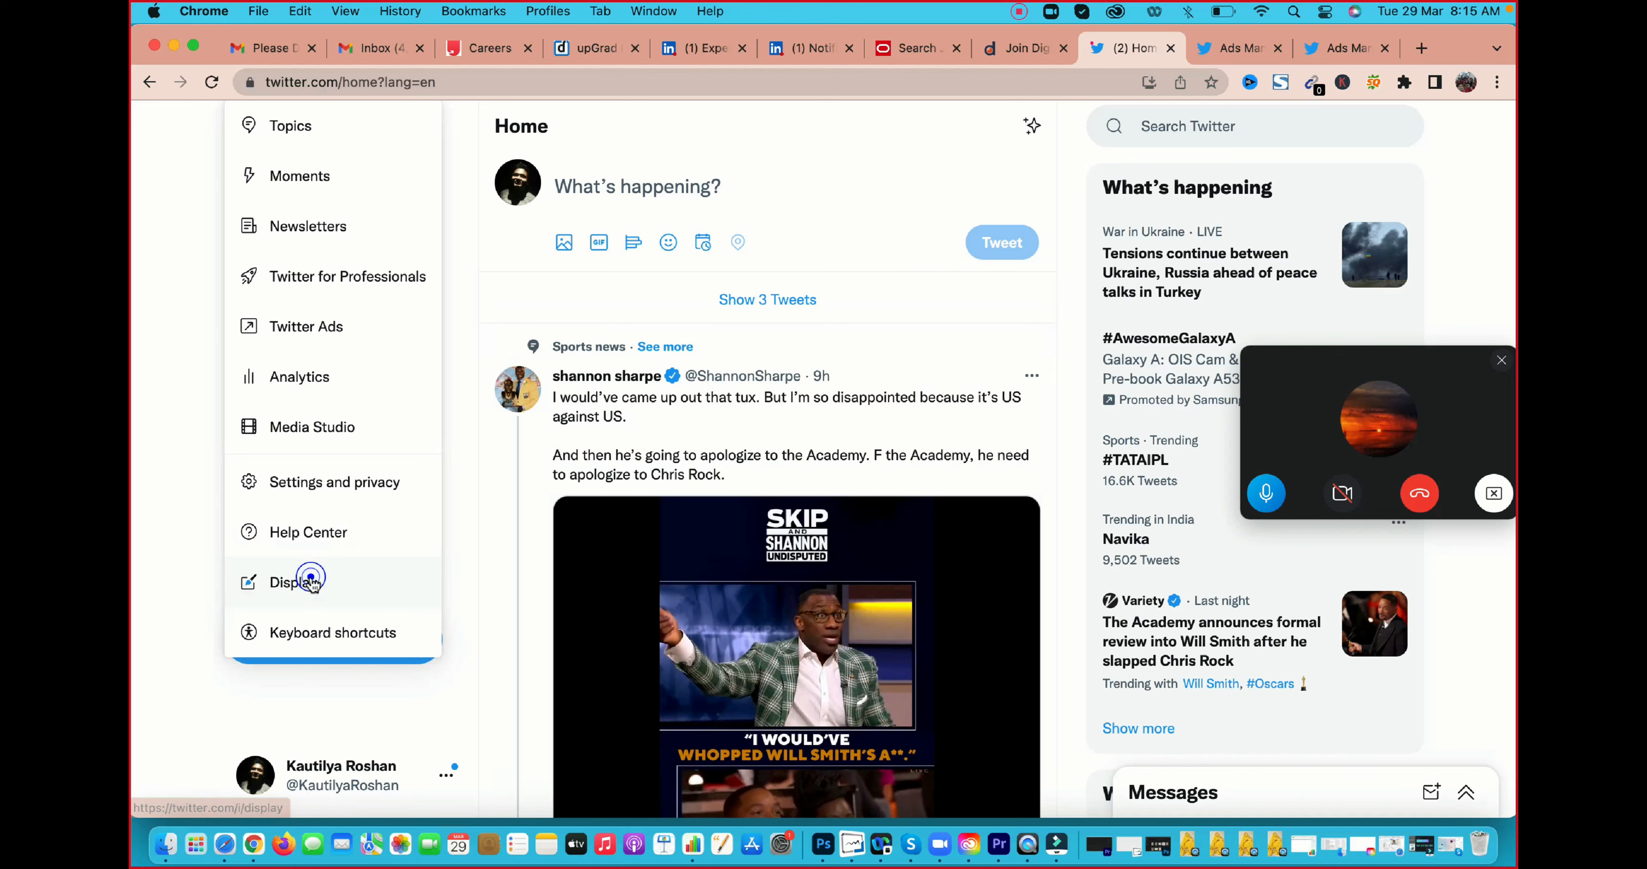
left_click(195, 375)
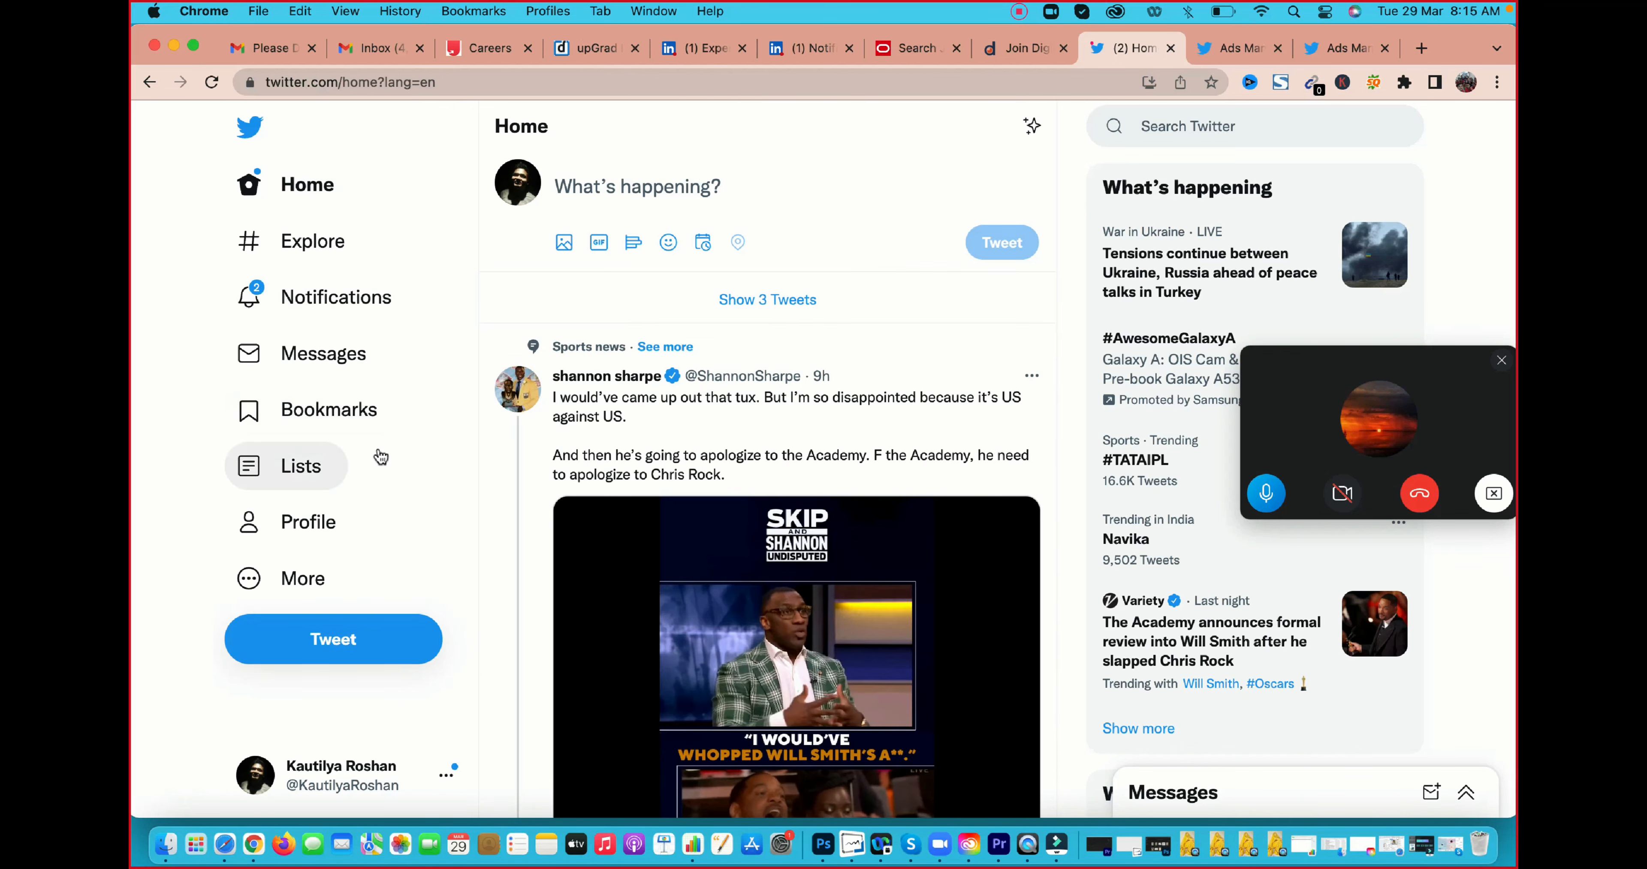
left_click(302, 580)
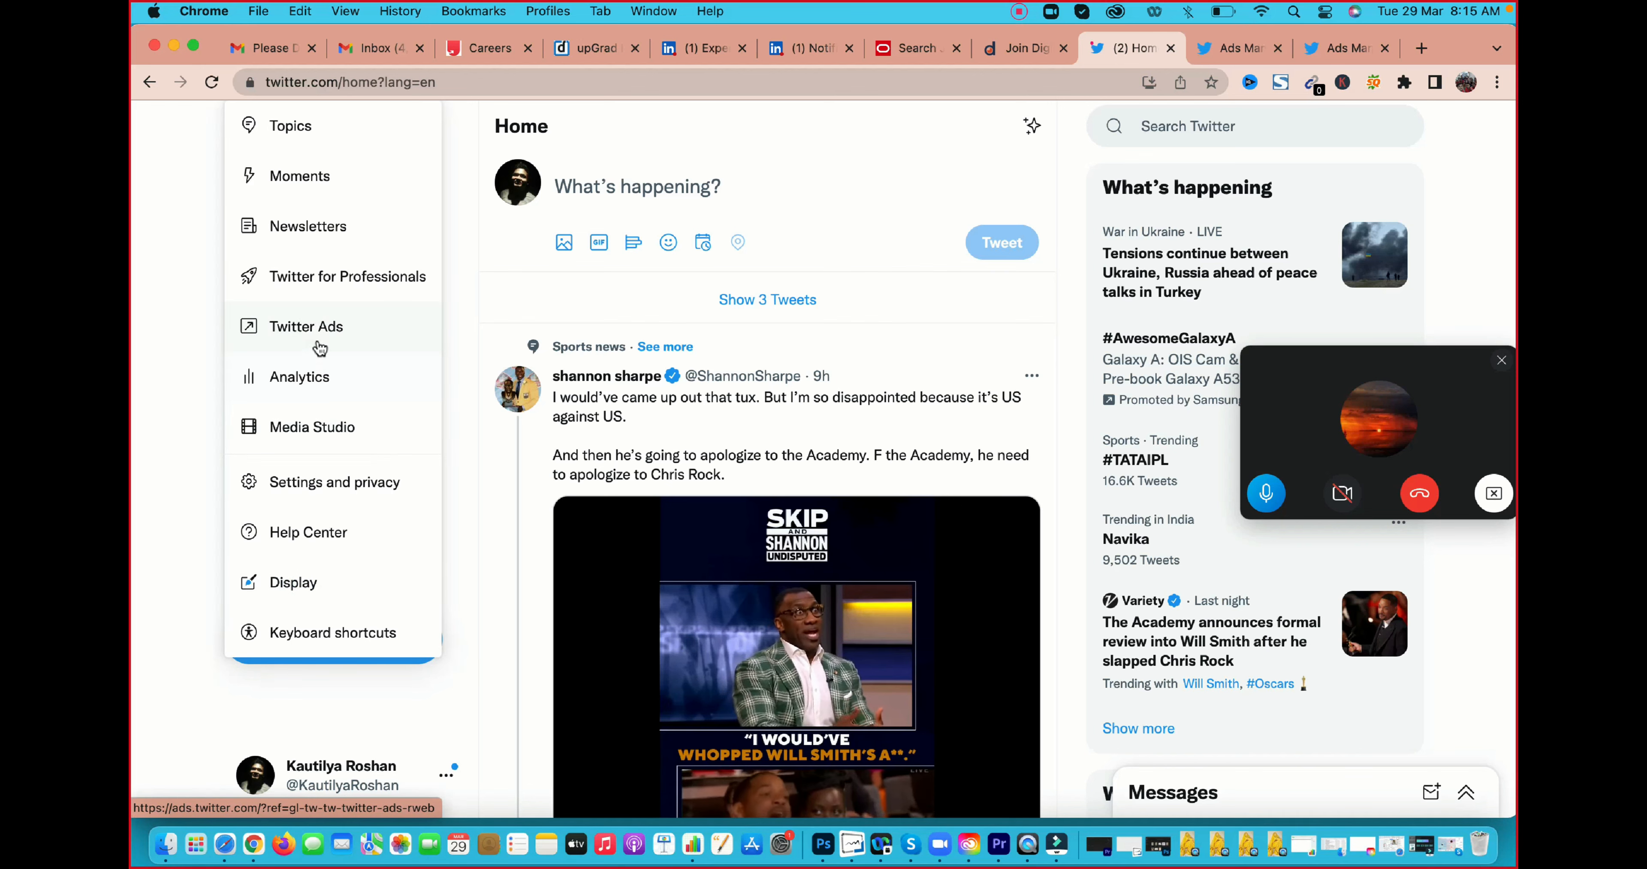
left_click(314, 327)
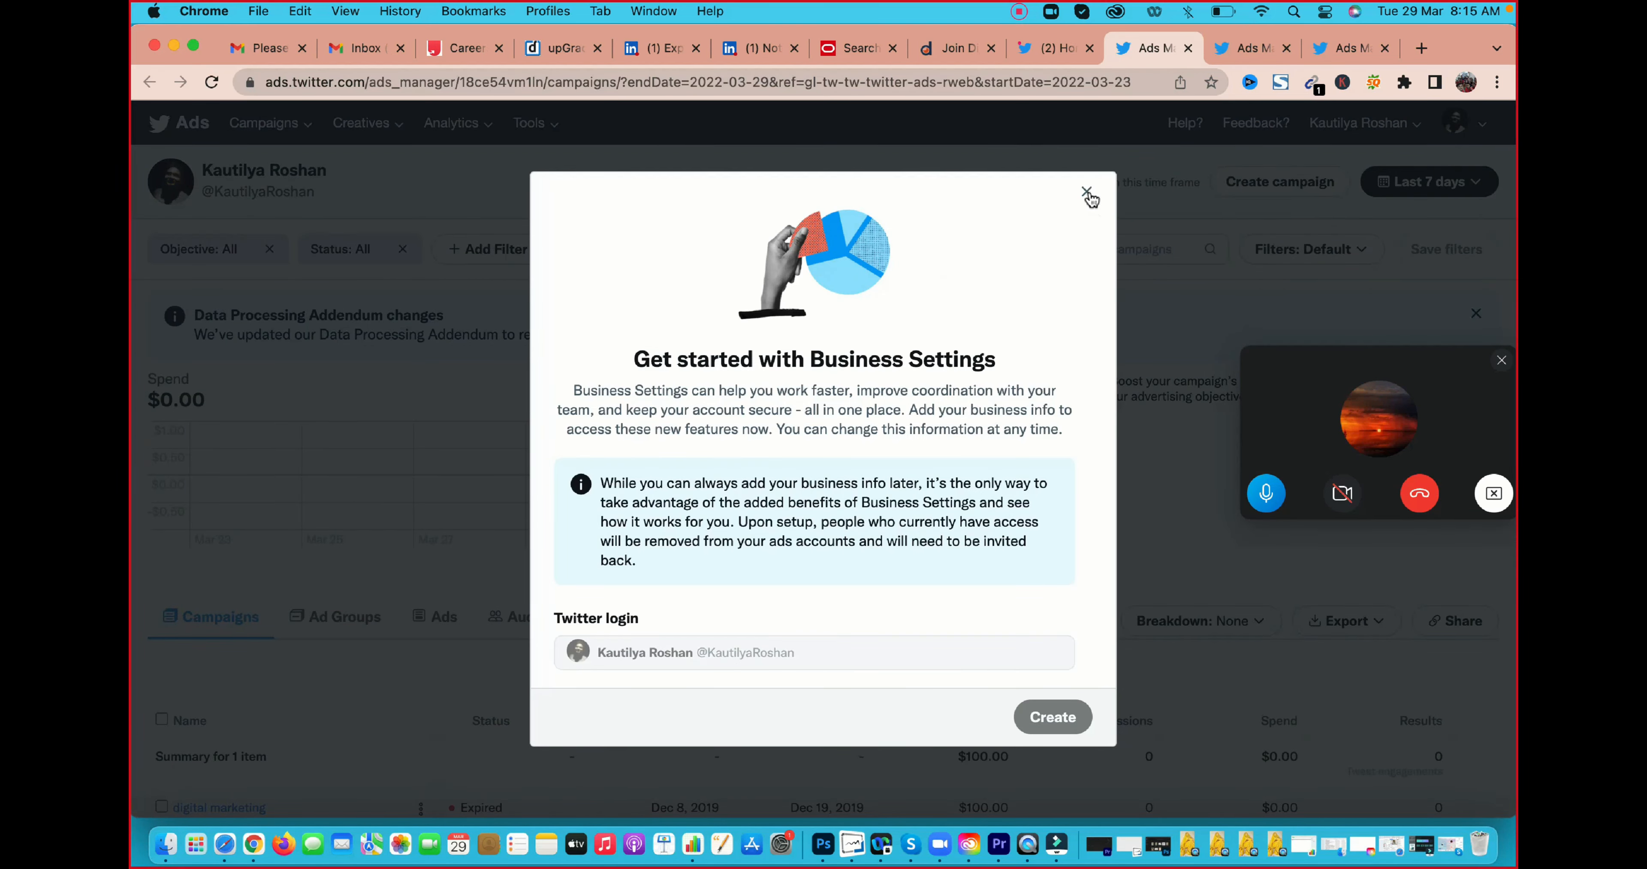
left_click(1087, 193)
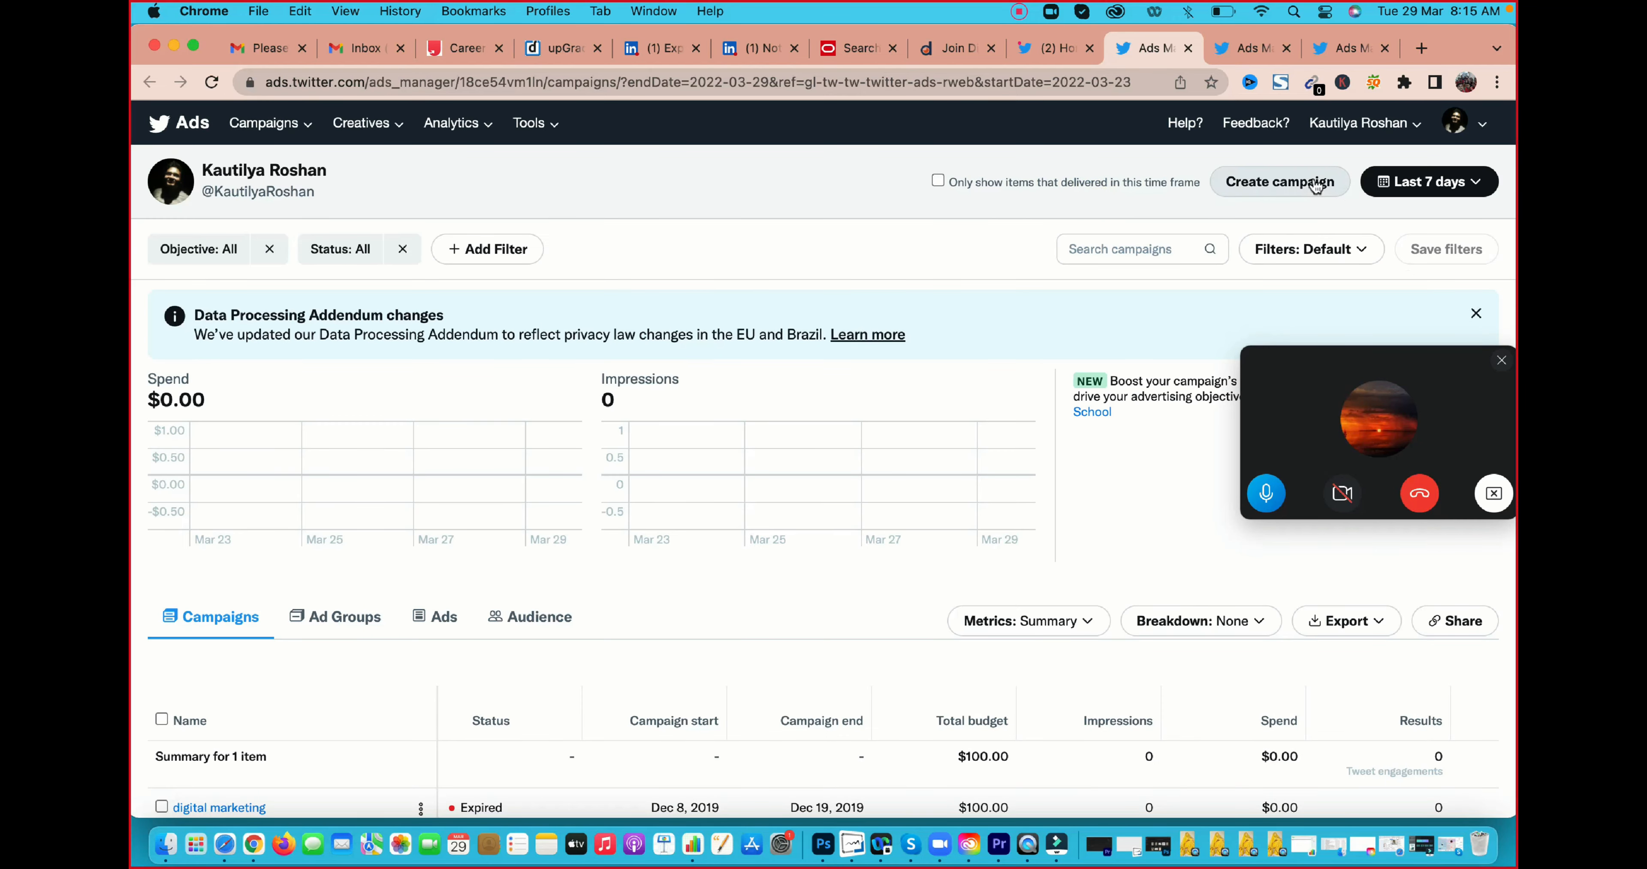
Start creating a new ad campaign, moving the floating call window out of the way
left_click(1310, 367)
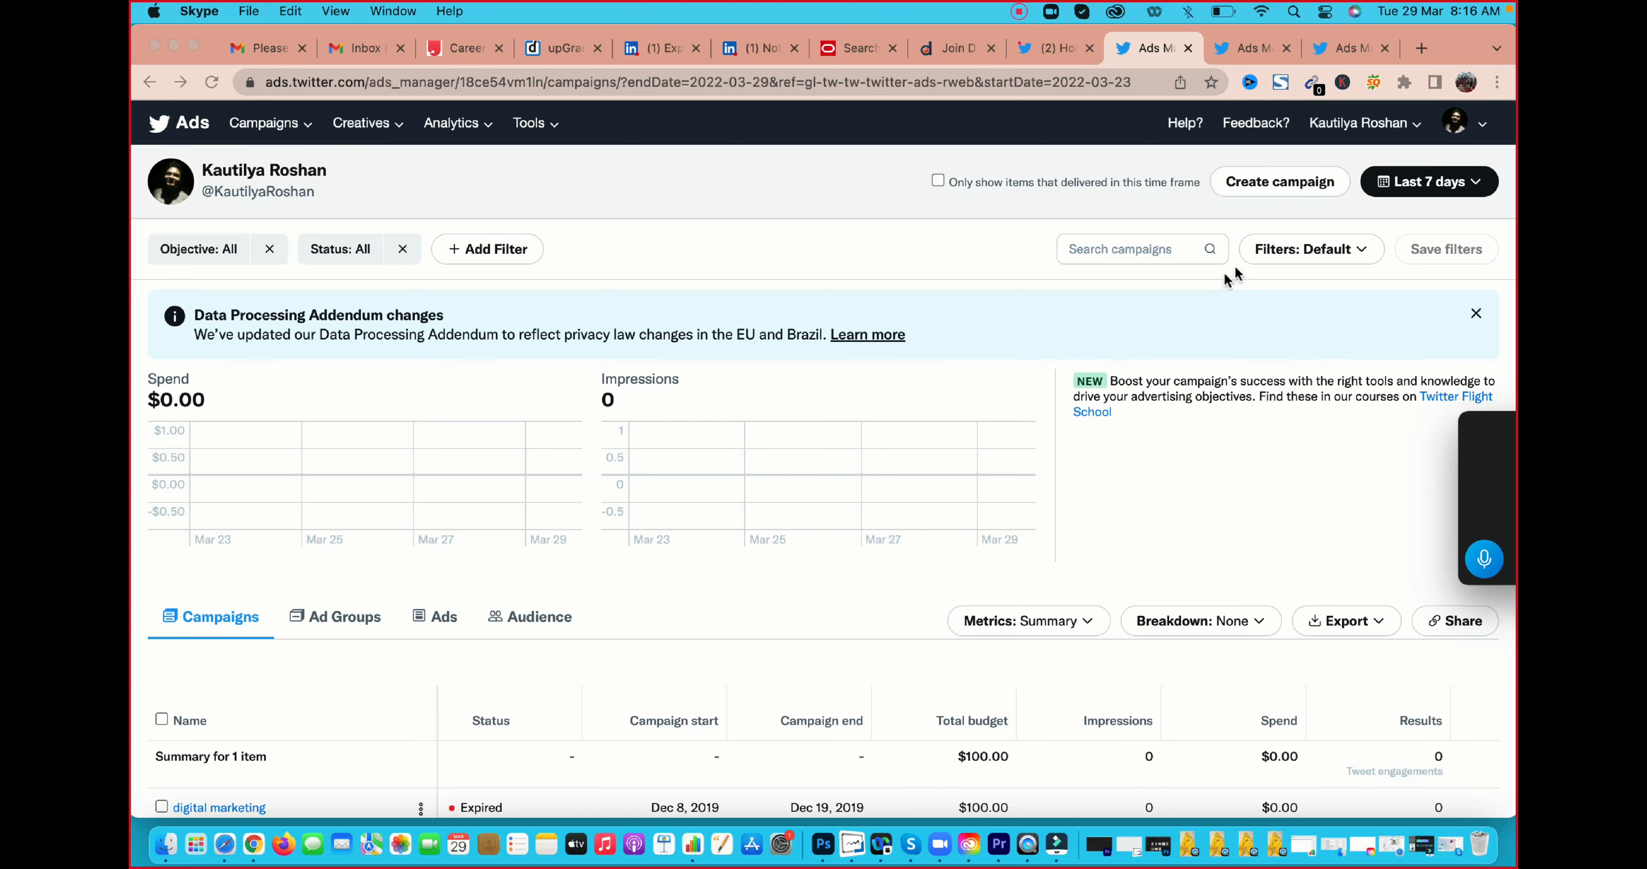
left_click(1256, 184)
left_click(1256, 183)
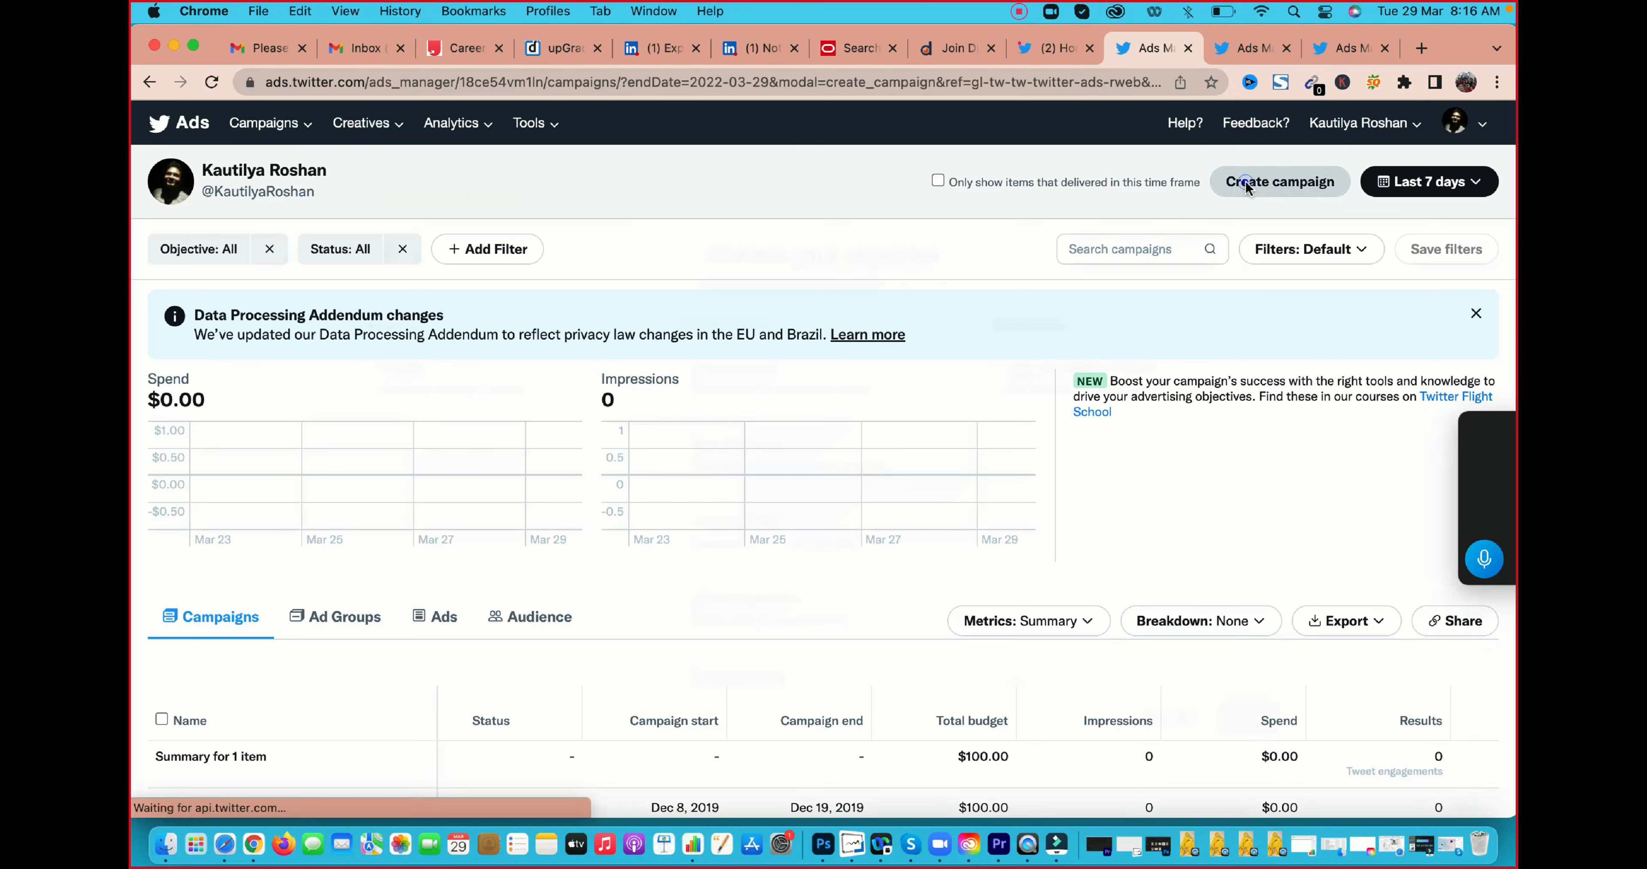
Review the available campaign objectives under Awareness, Consideration and Conversion
left_click_drag(668, 259, 1003, 242)
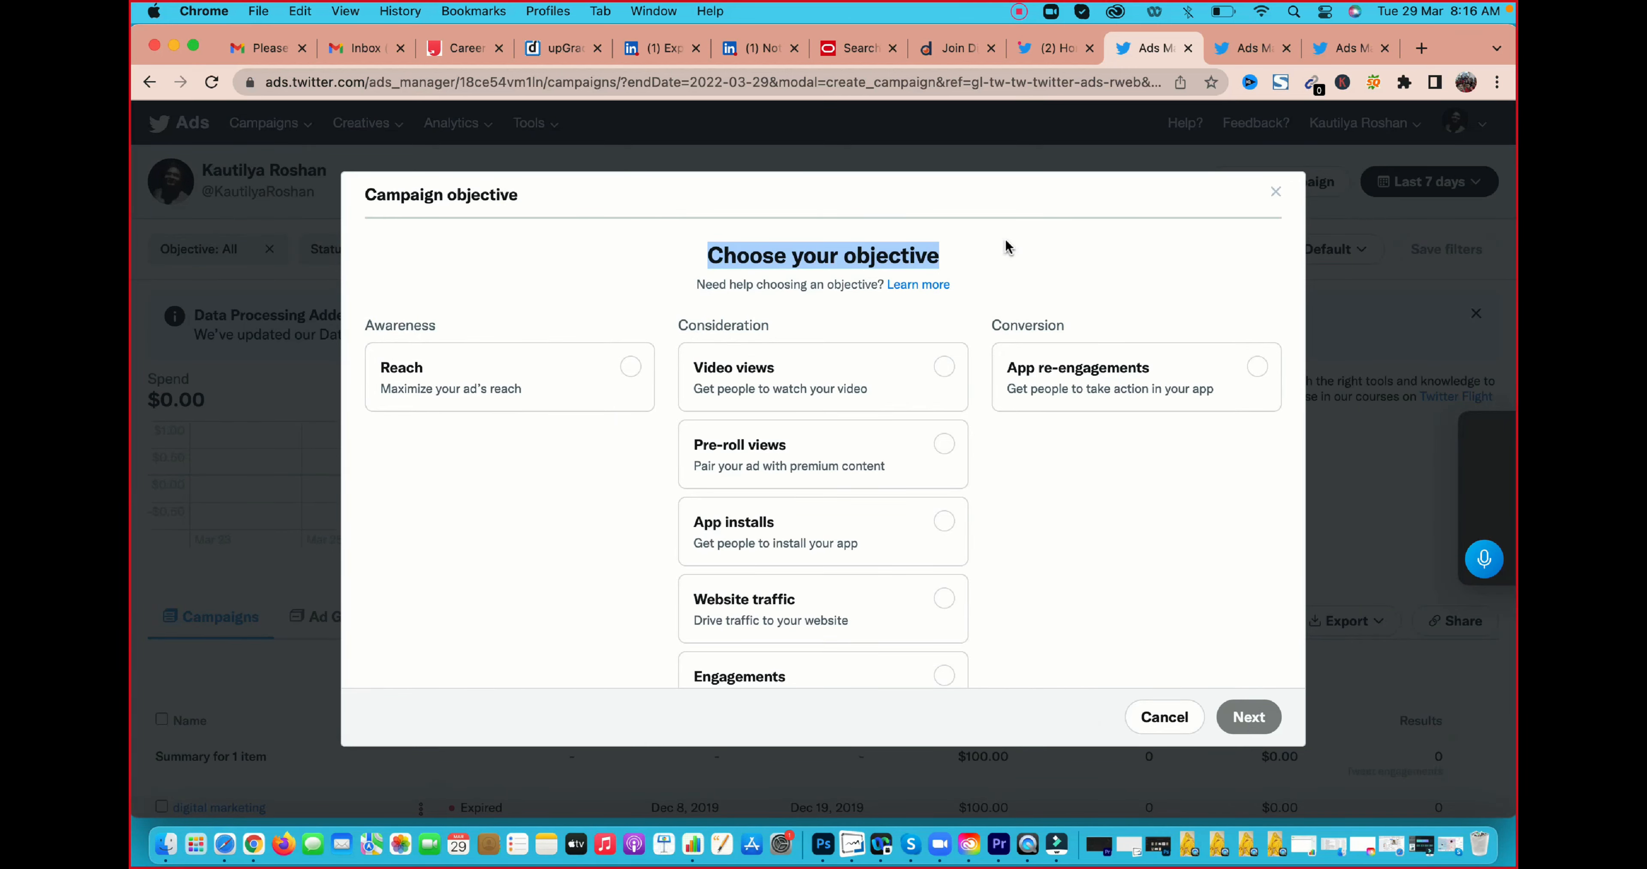
scroll(1004, 241, "down", 2)
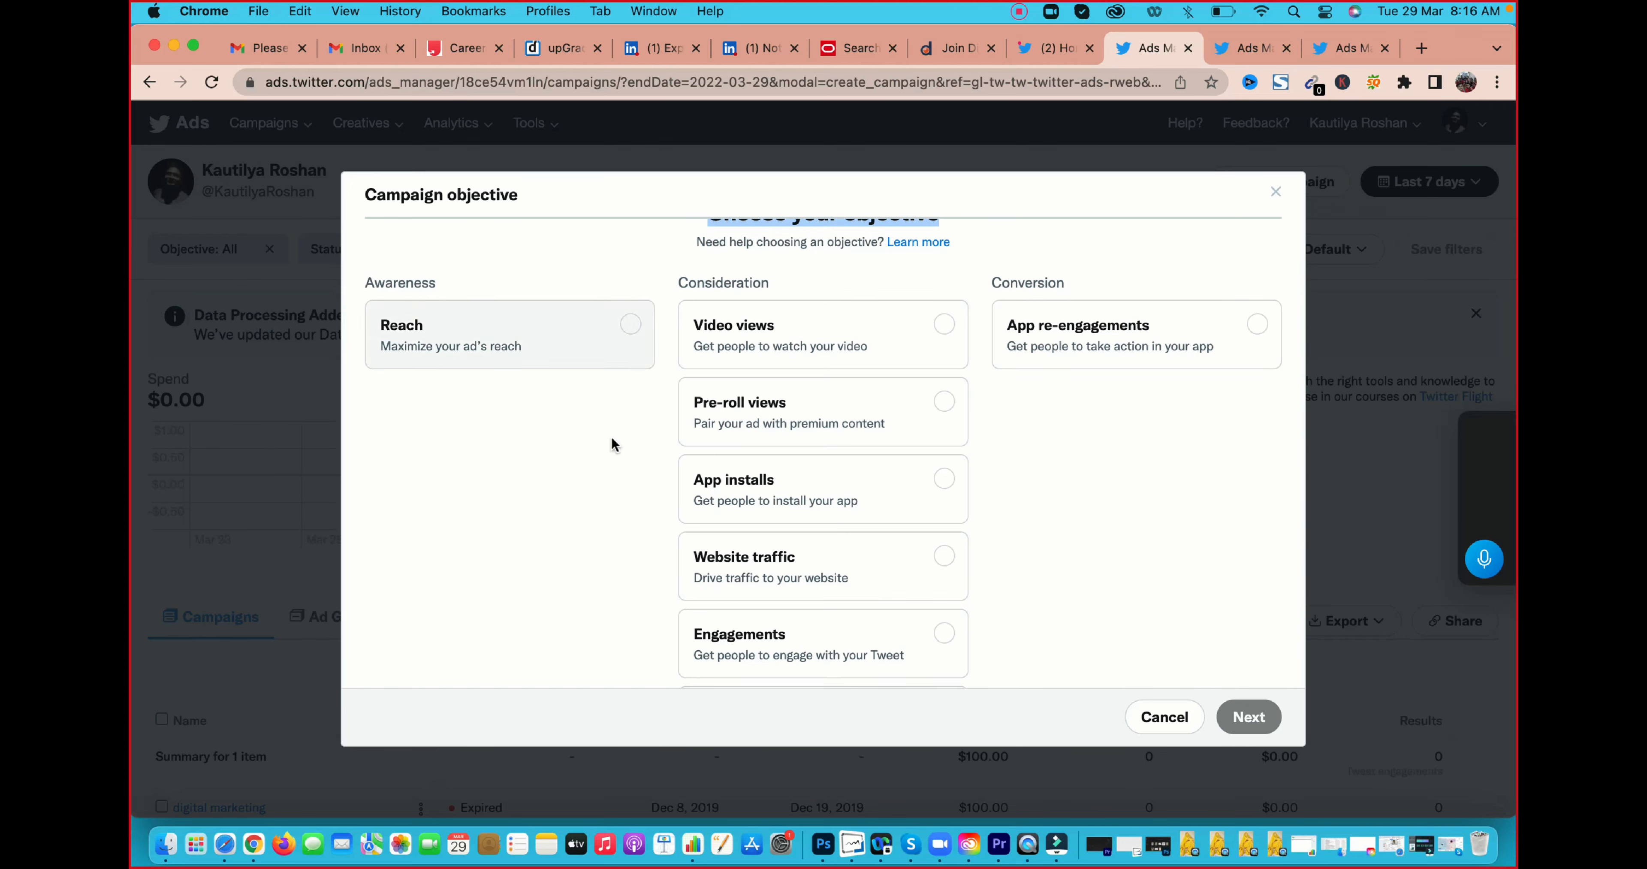
scroll(626, 434, "up", 2)
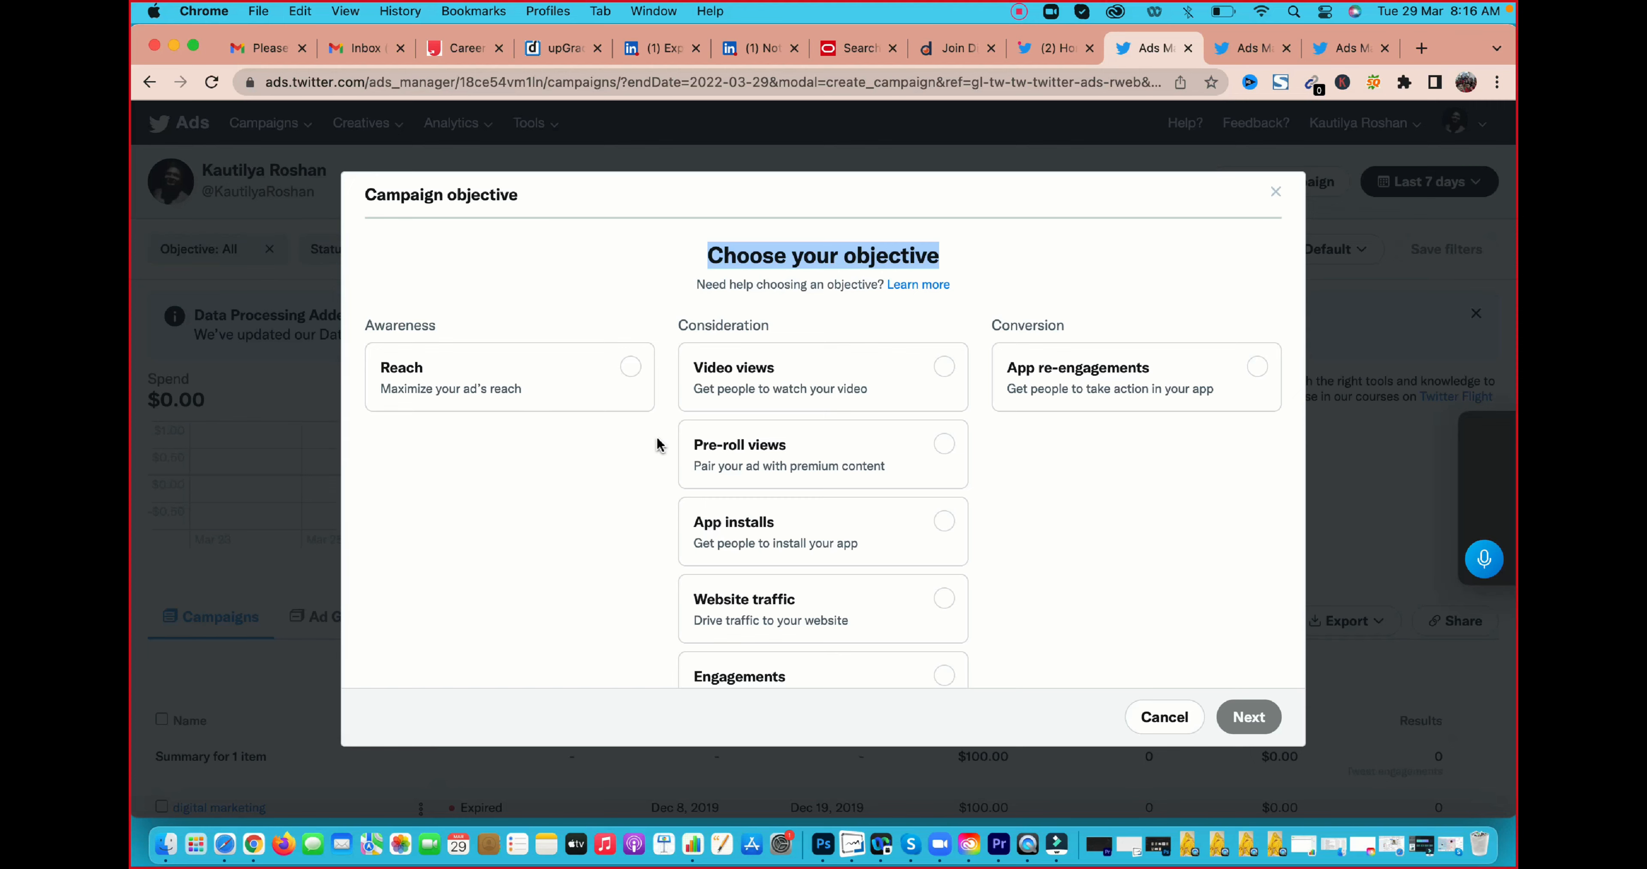
scroll(658, 444, "down", 2)
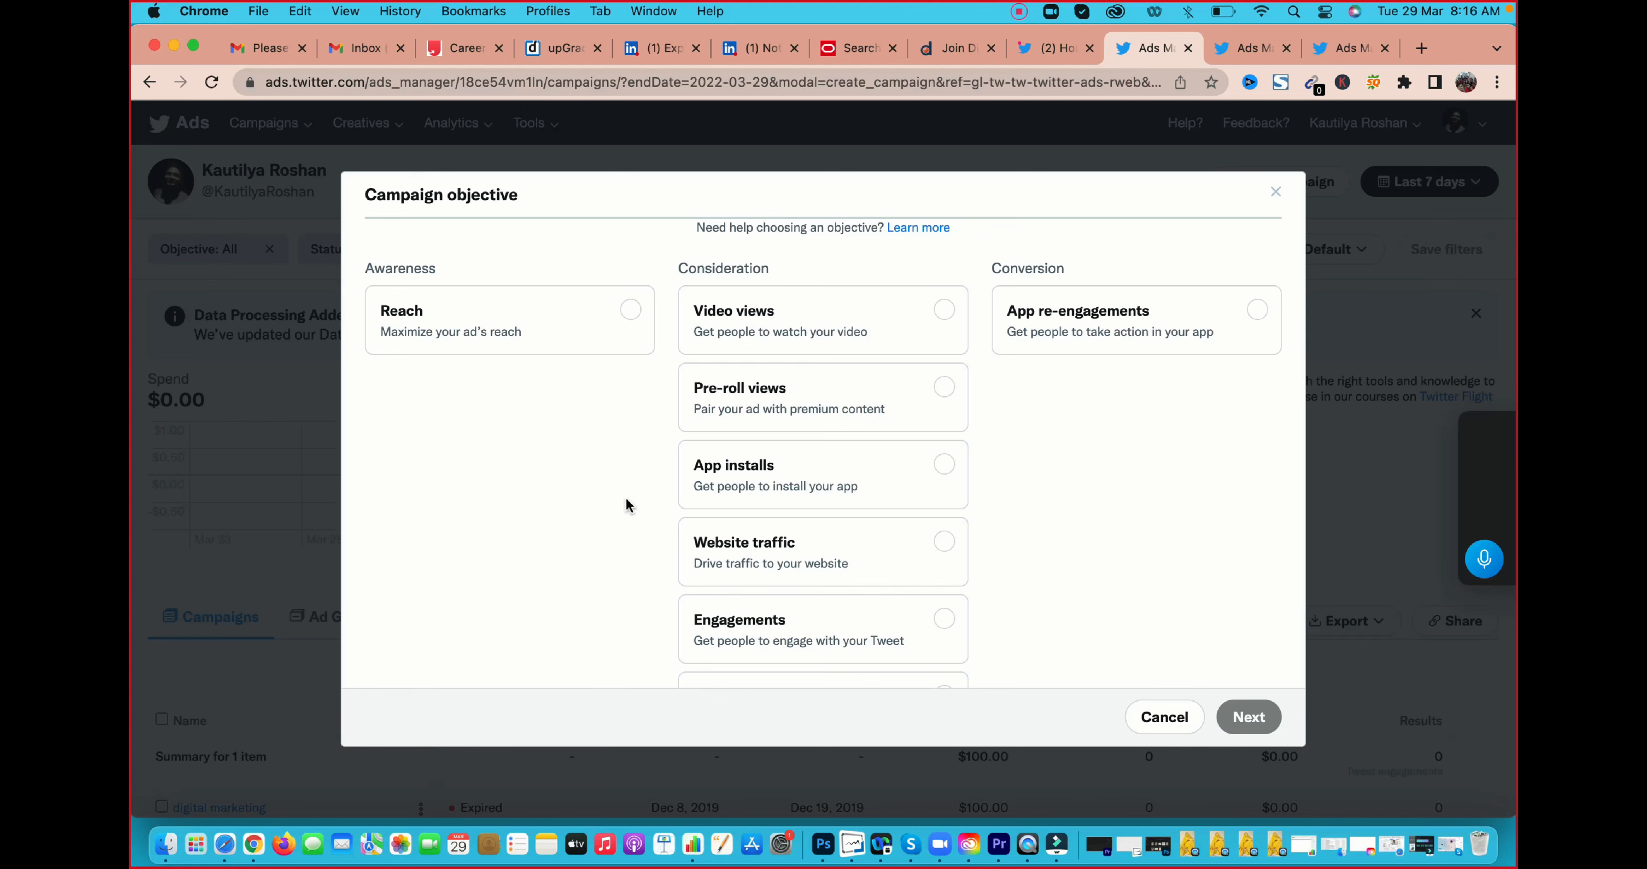
scroll(626, 500, "down", 2)
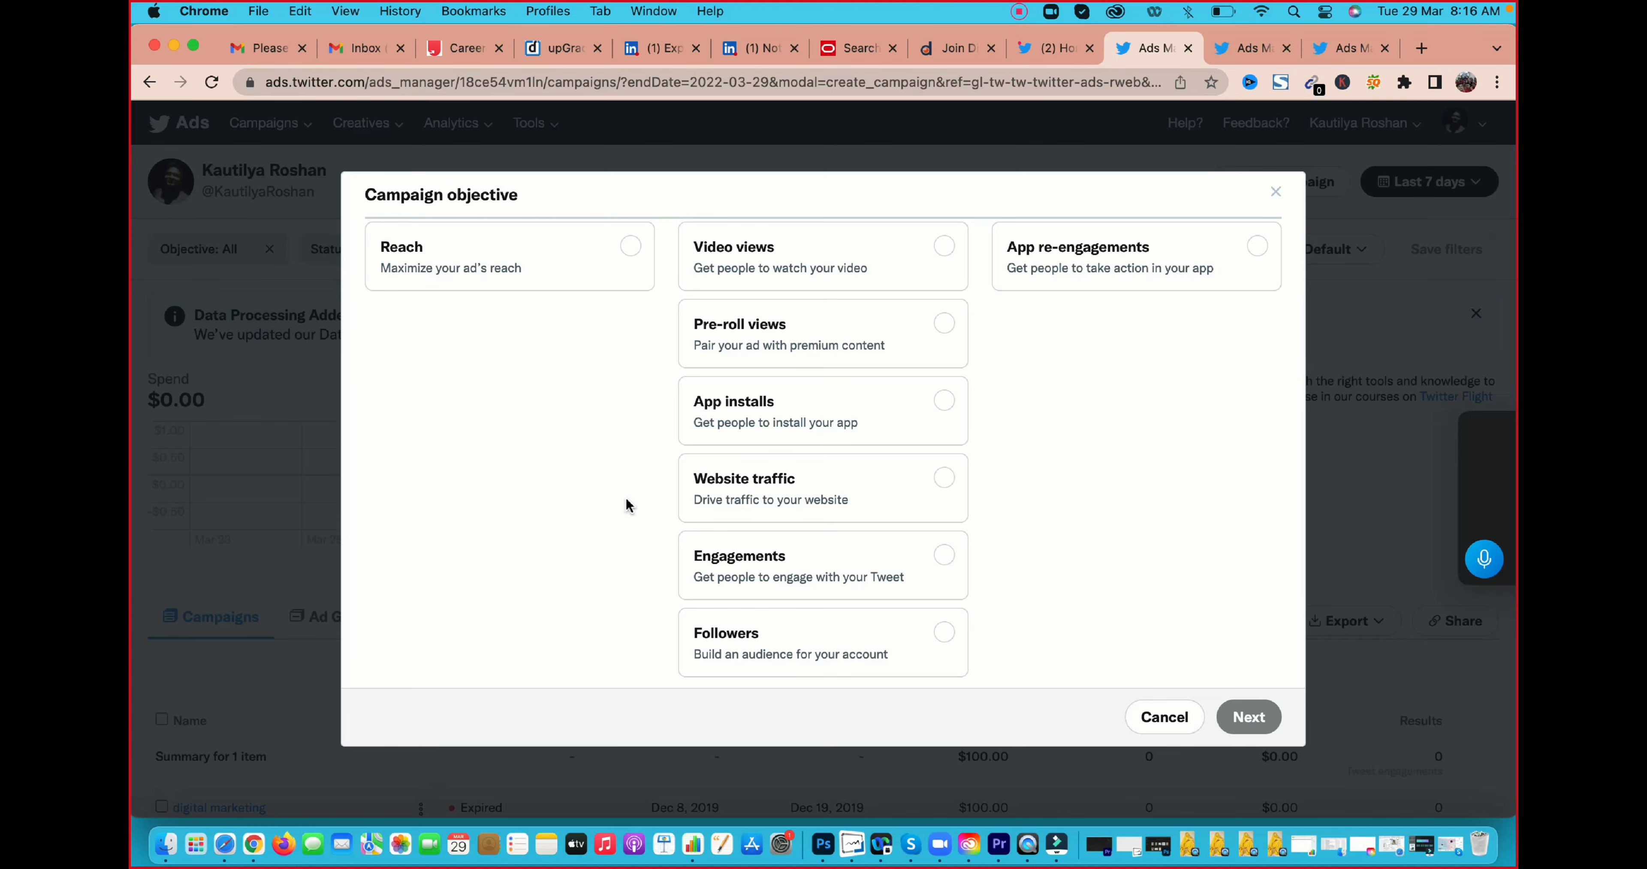
scroll(626, 500, "down", 1)
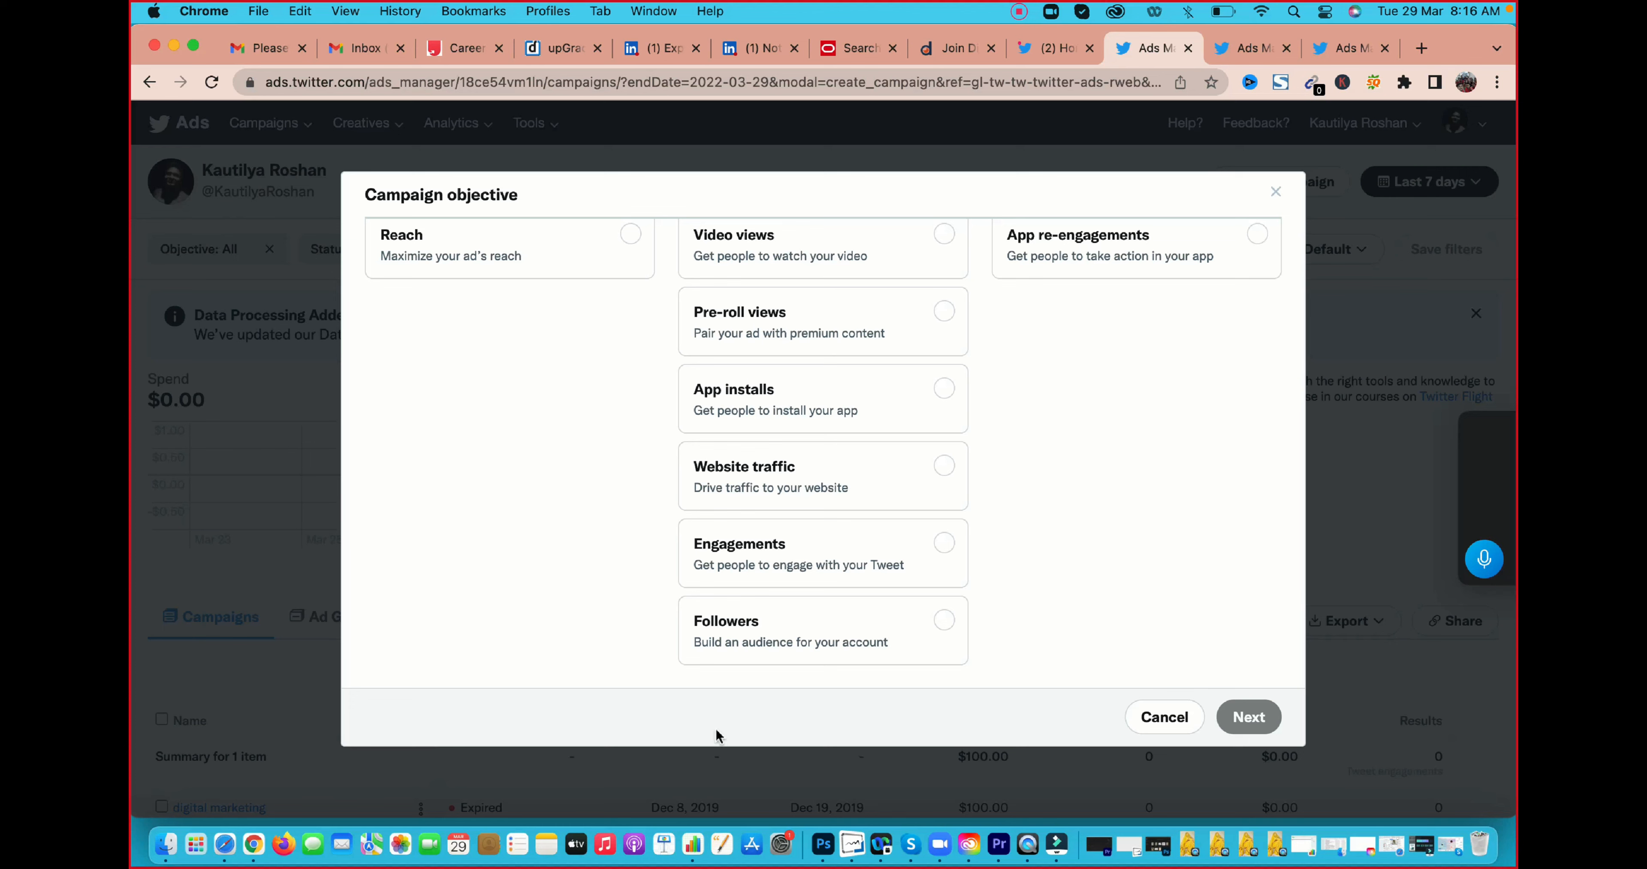
scroll(665, 610, "up", 3)
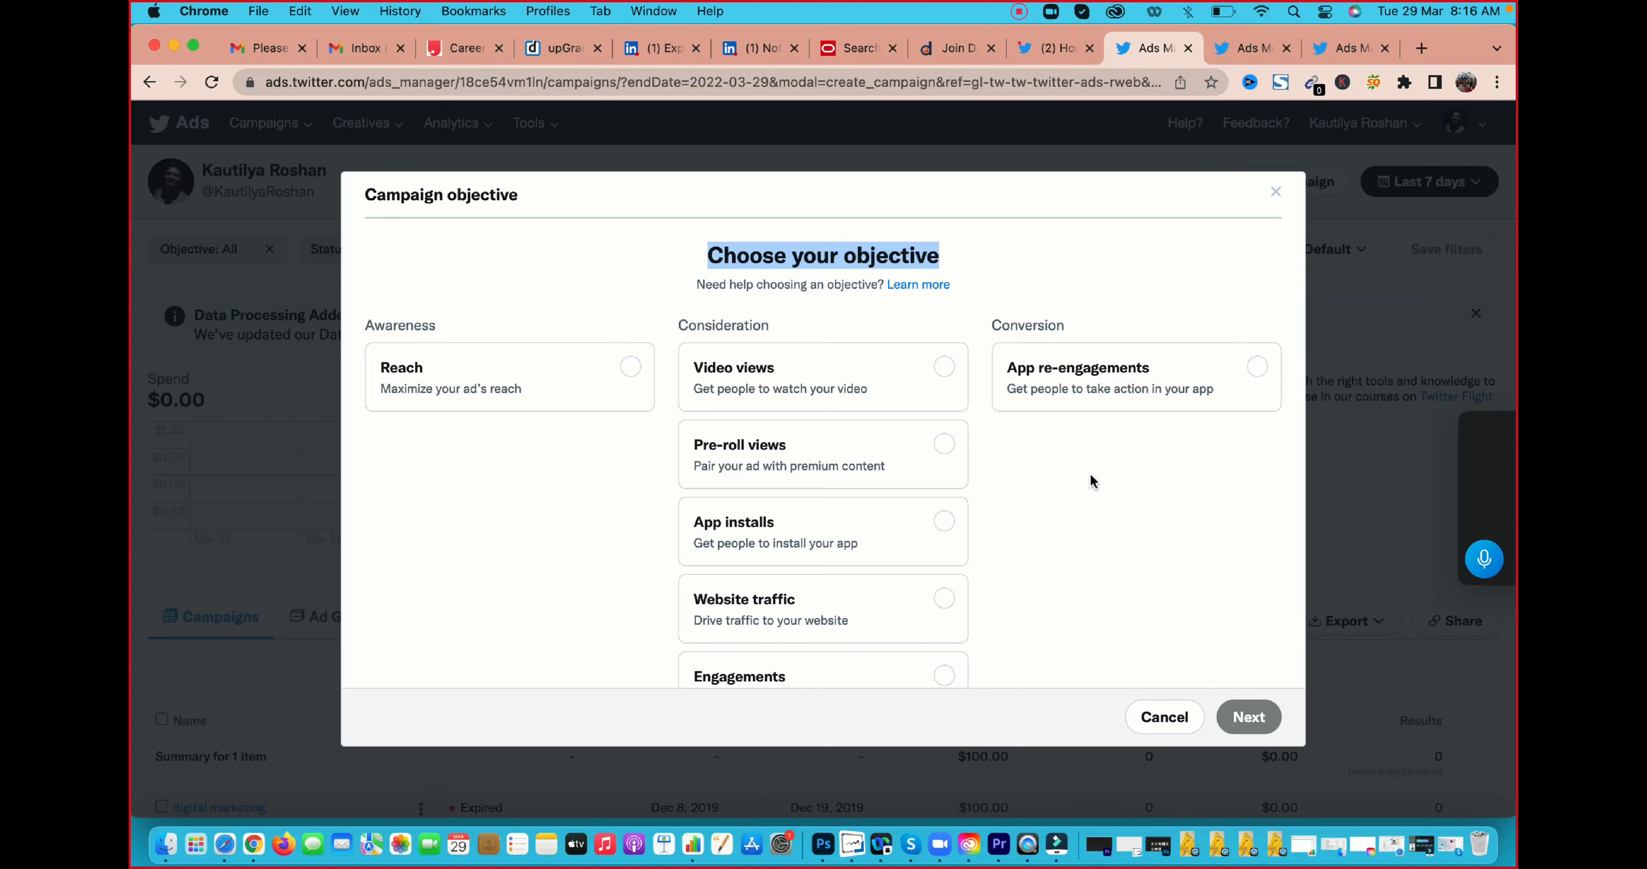
scroll(1092, 481, "down", 3)
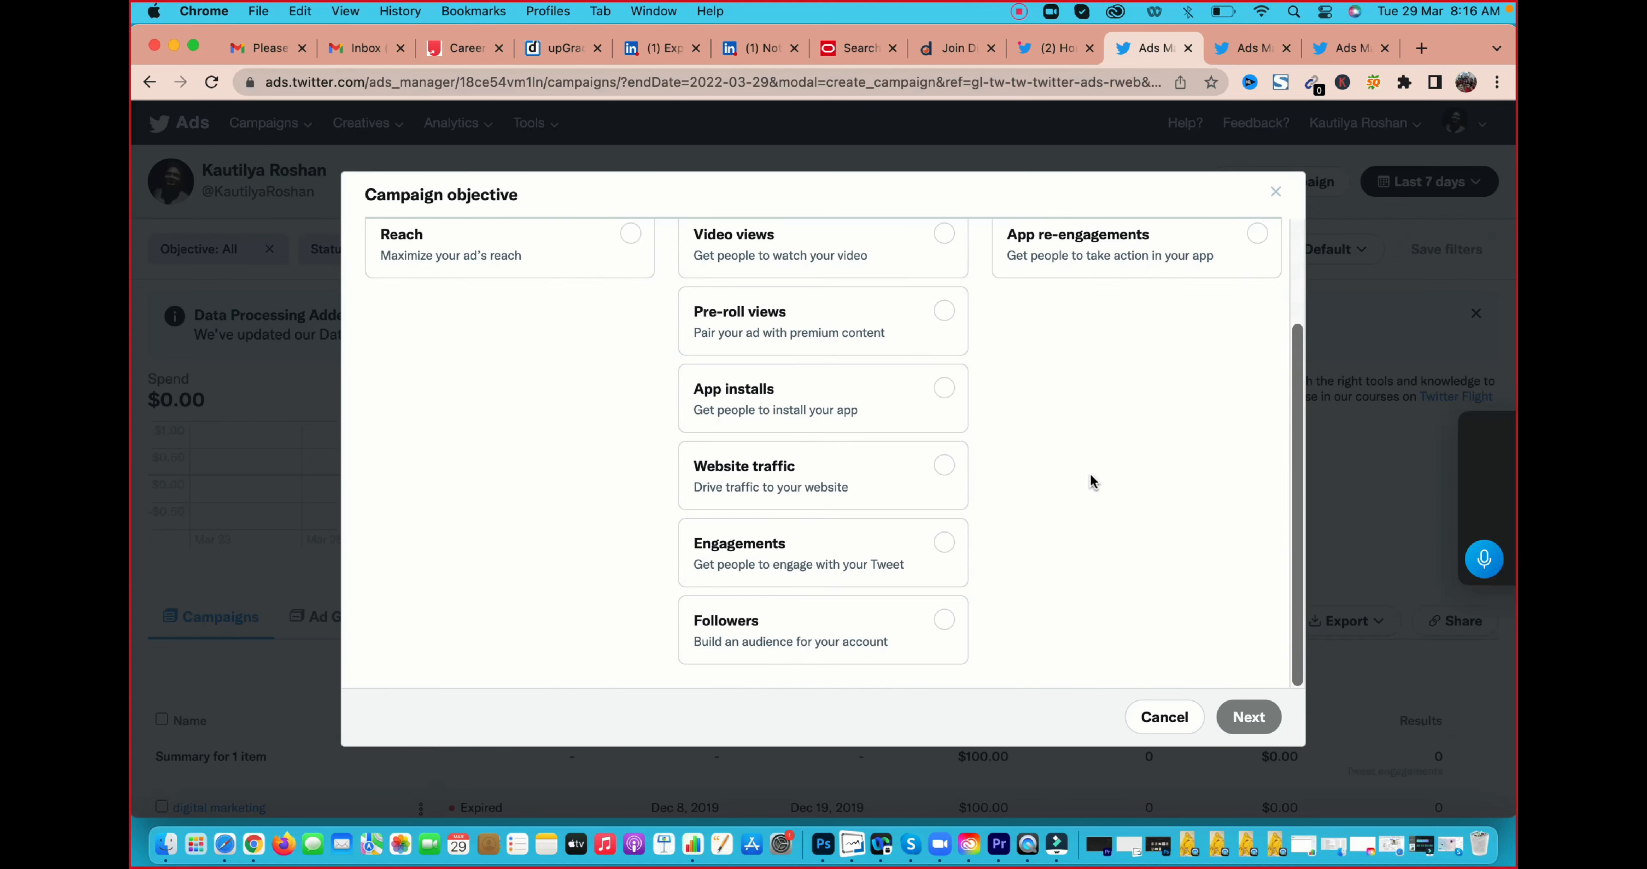
scroll(1092, 481, "up", 3)
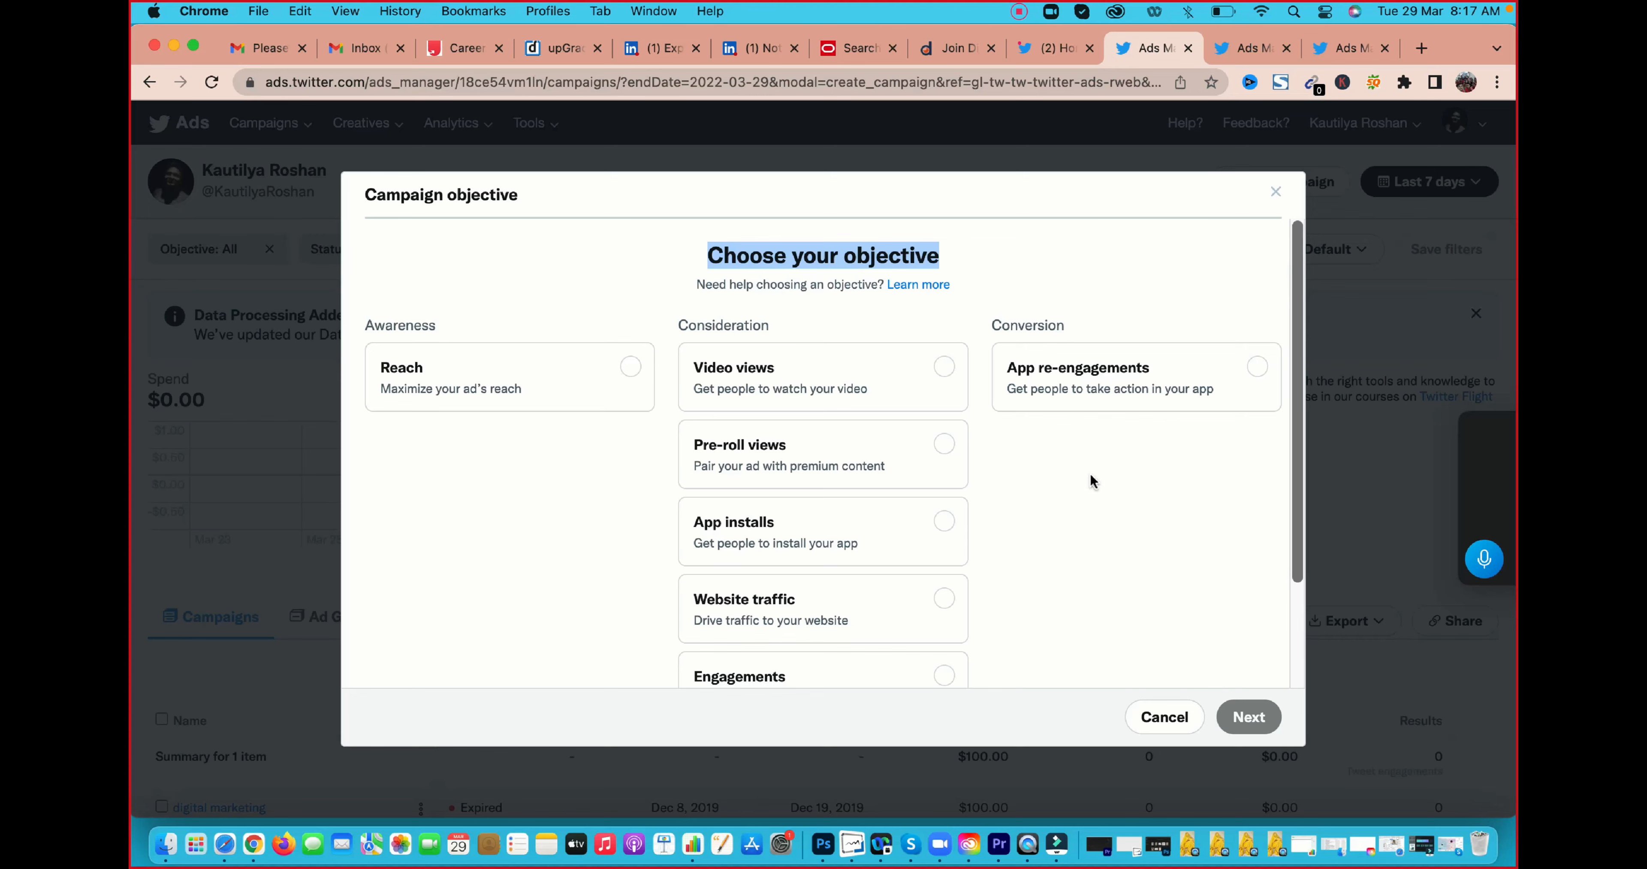
Choose Followers as the campaign objective and continue to the campaign details
scroll(905, 547, "down", 3)
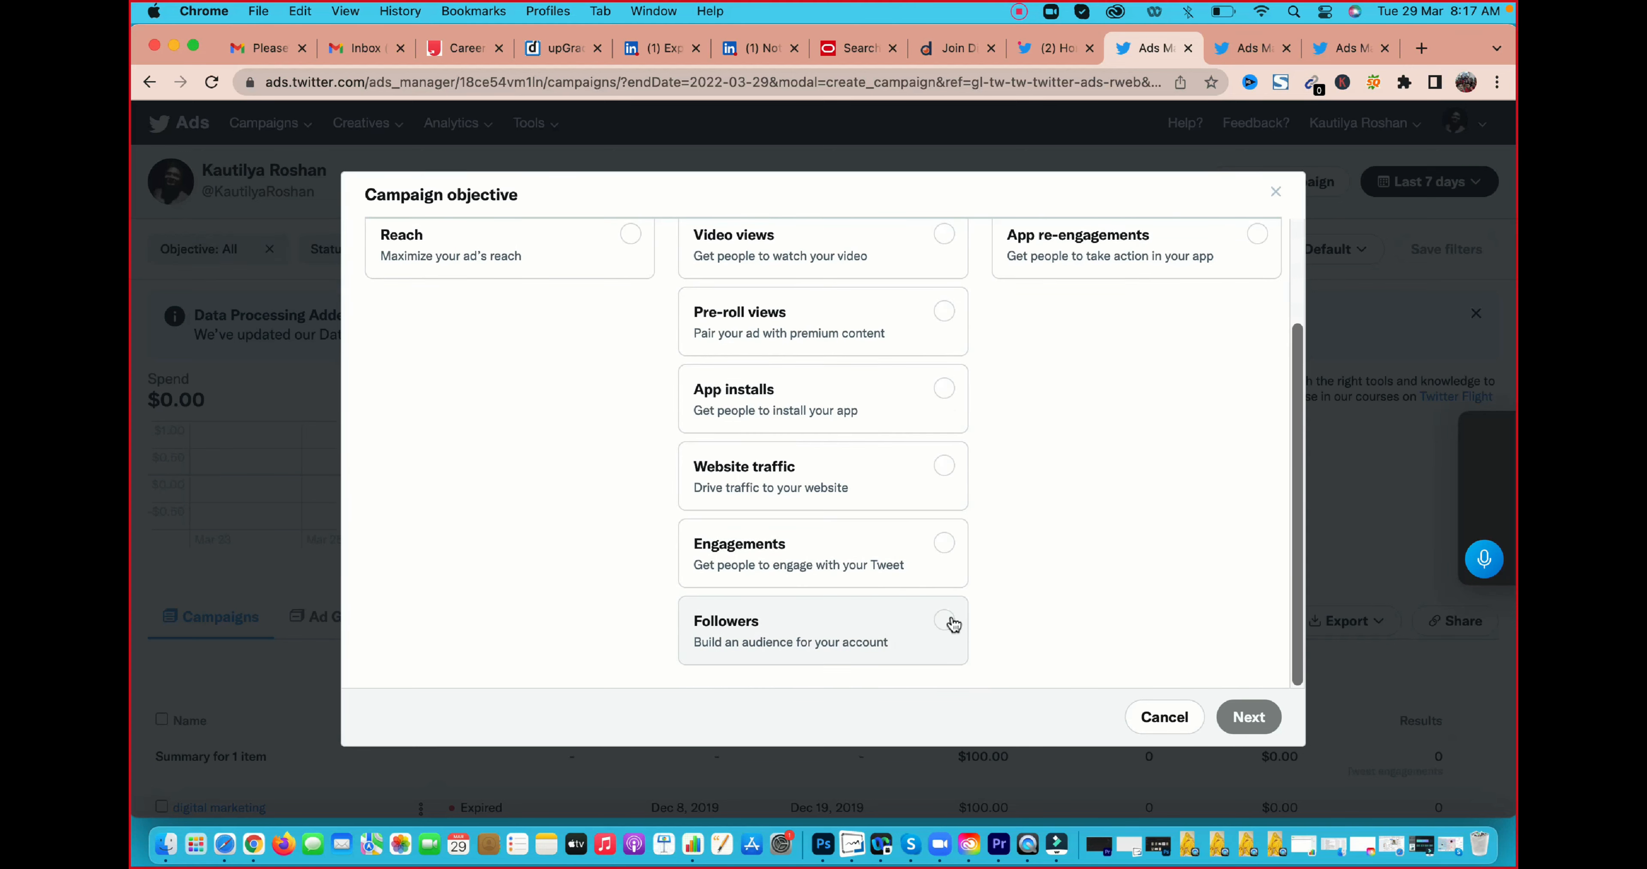
left_click(951, 621)
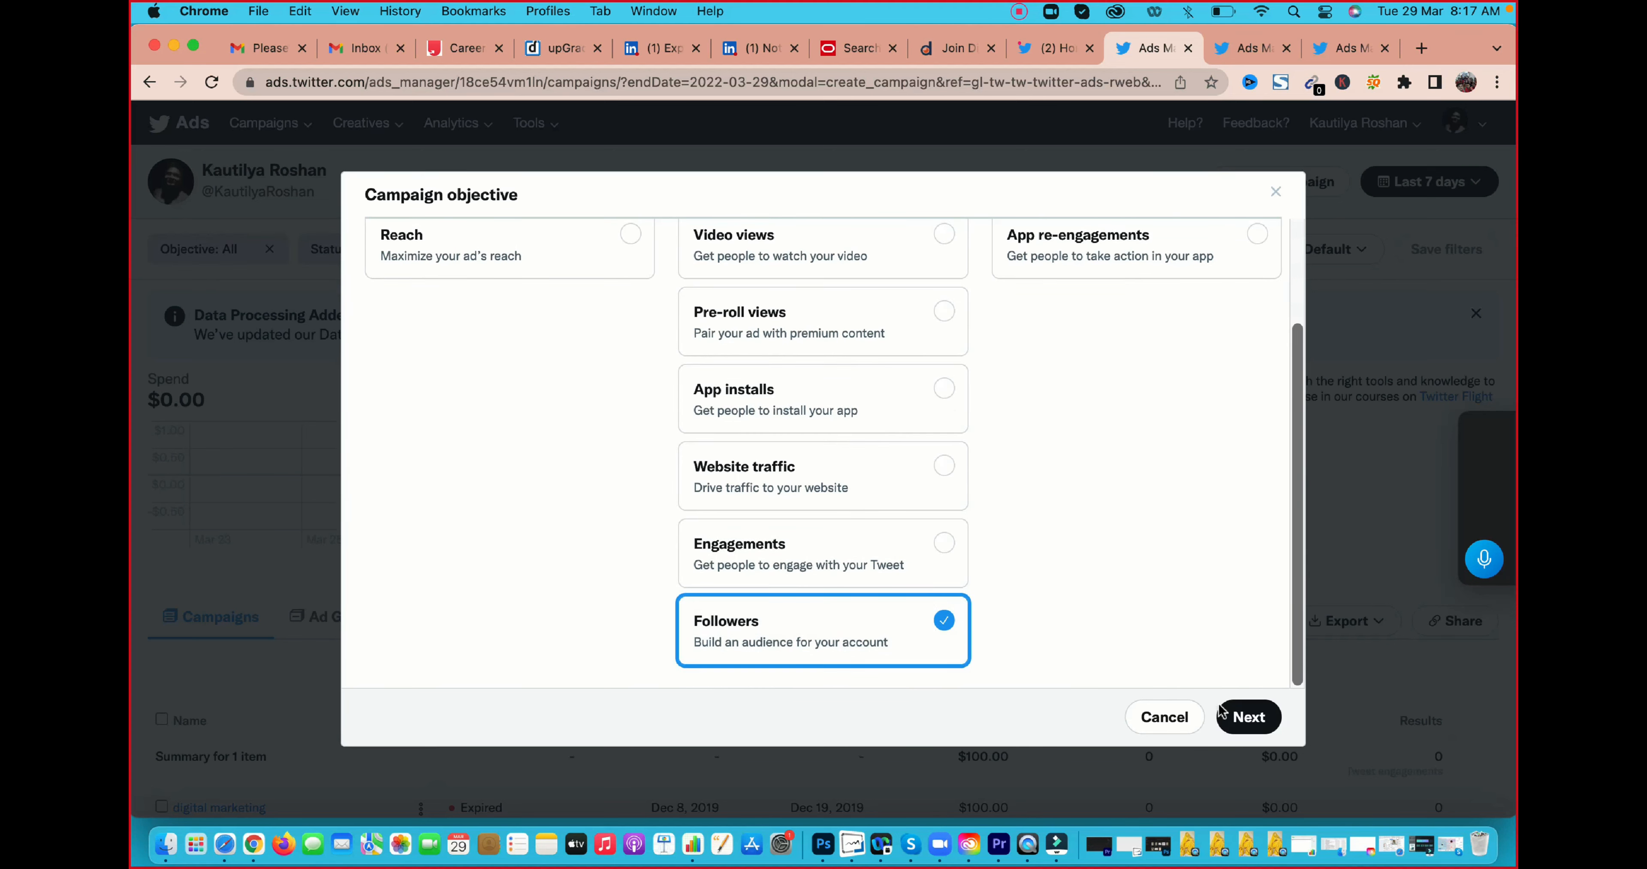
left_click(1247, 717)
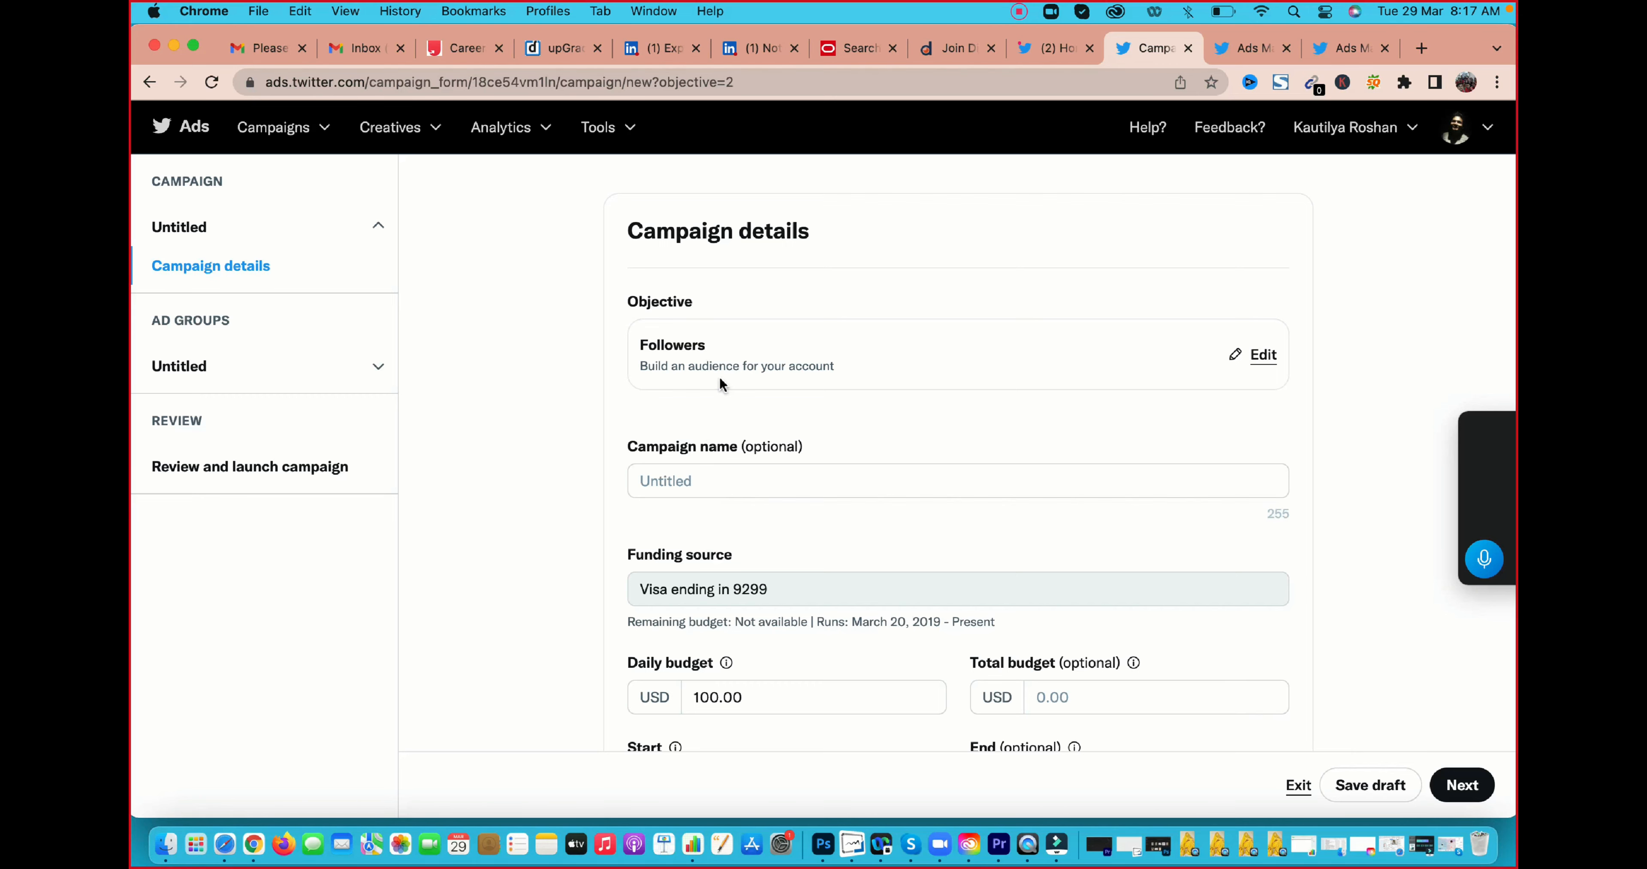
Name the campaign "follow"
scroll(882, 380, "down", 1)
left_click(689, 441)
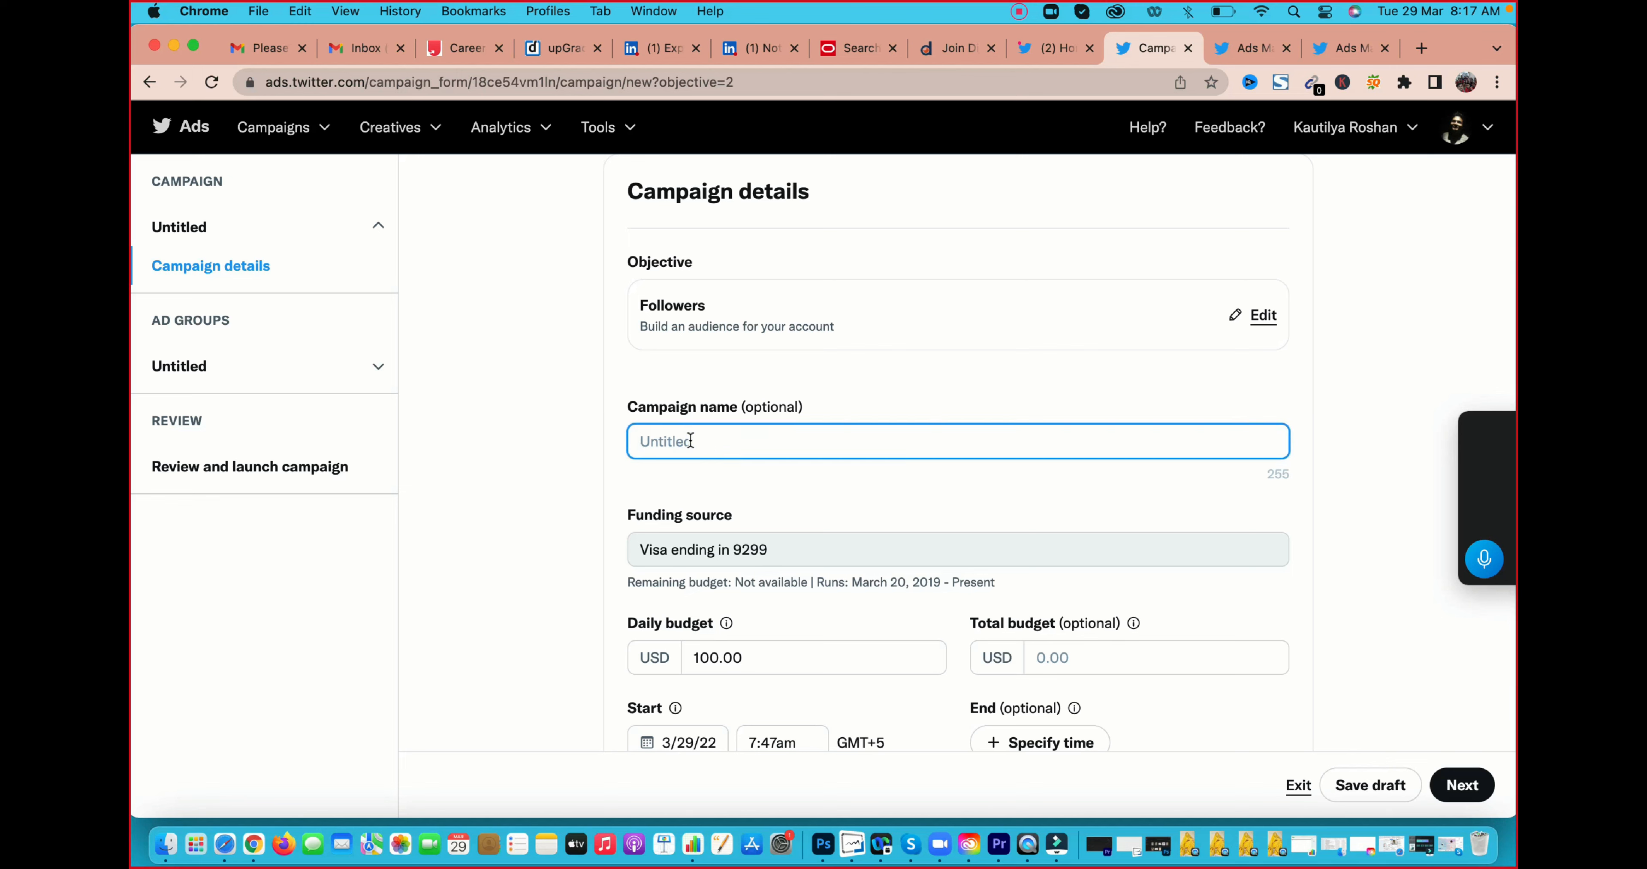
type("follow")
Set the campaign's start date to 3/30/22 and daily budget to 50 USD, and continue to the ad group details
scroll(764, 492, "down", 3)
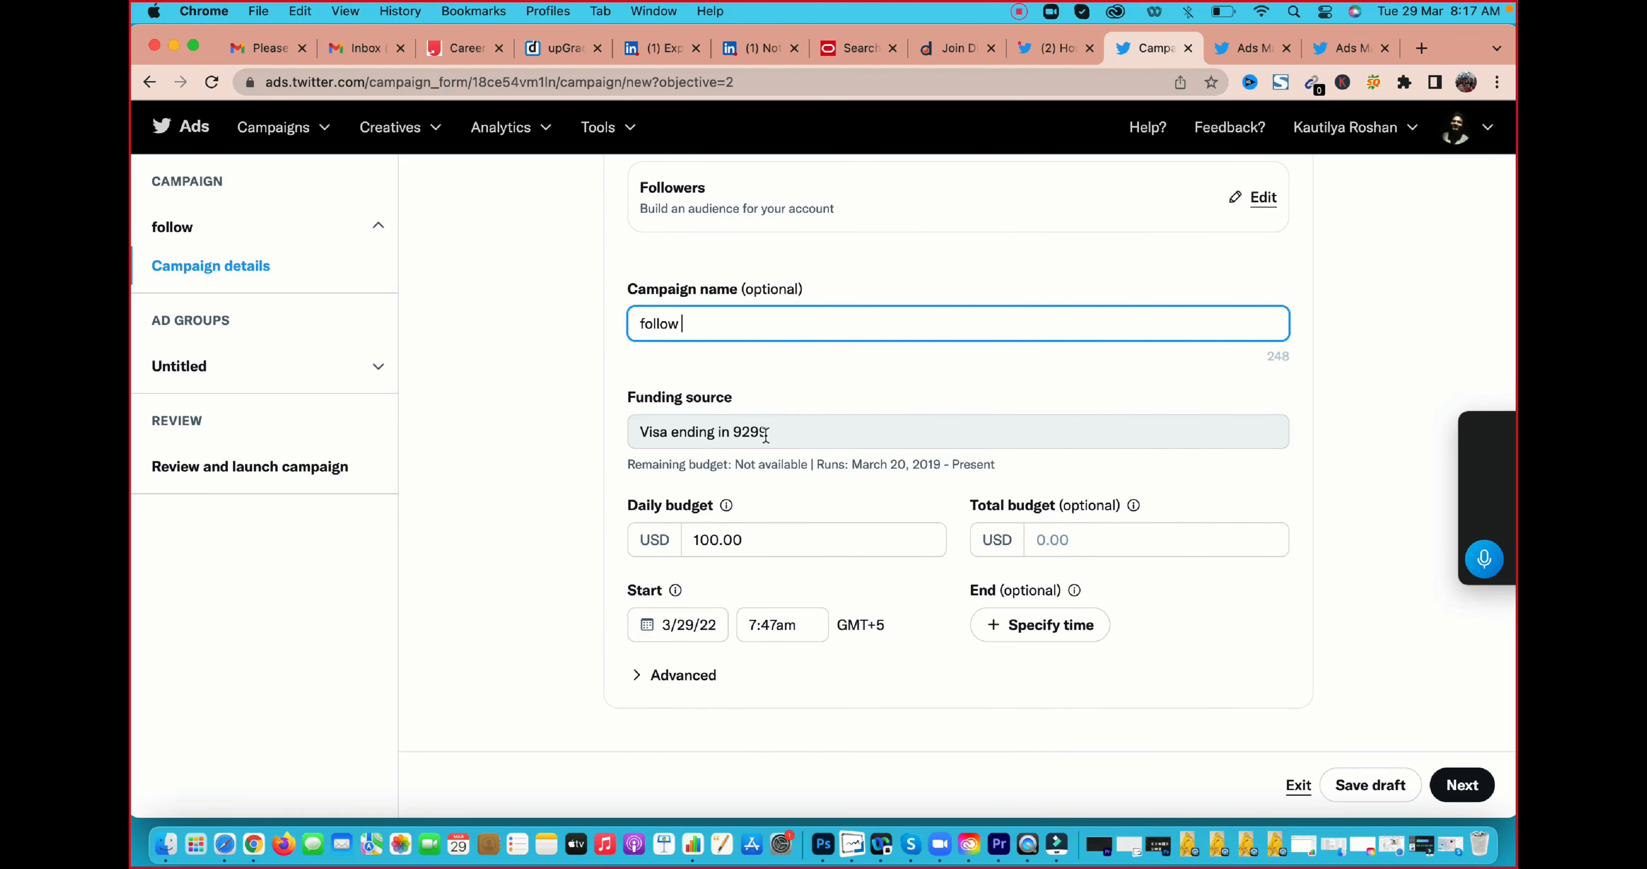
left_click(665, 624)
left_click(761, 527)
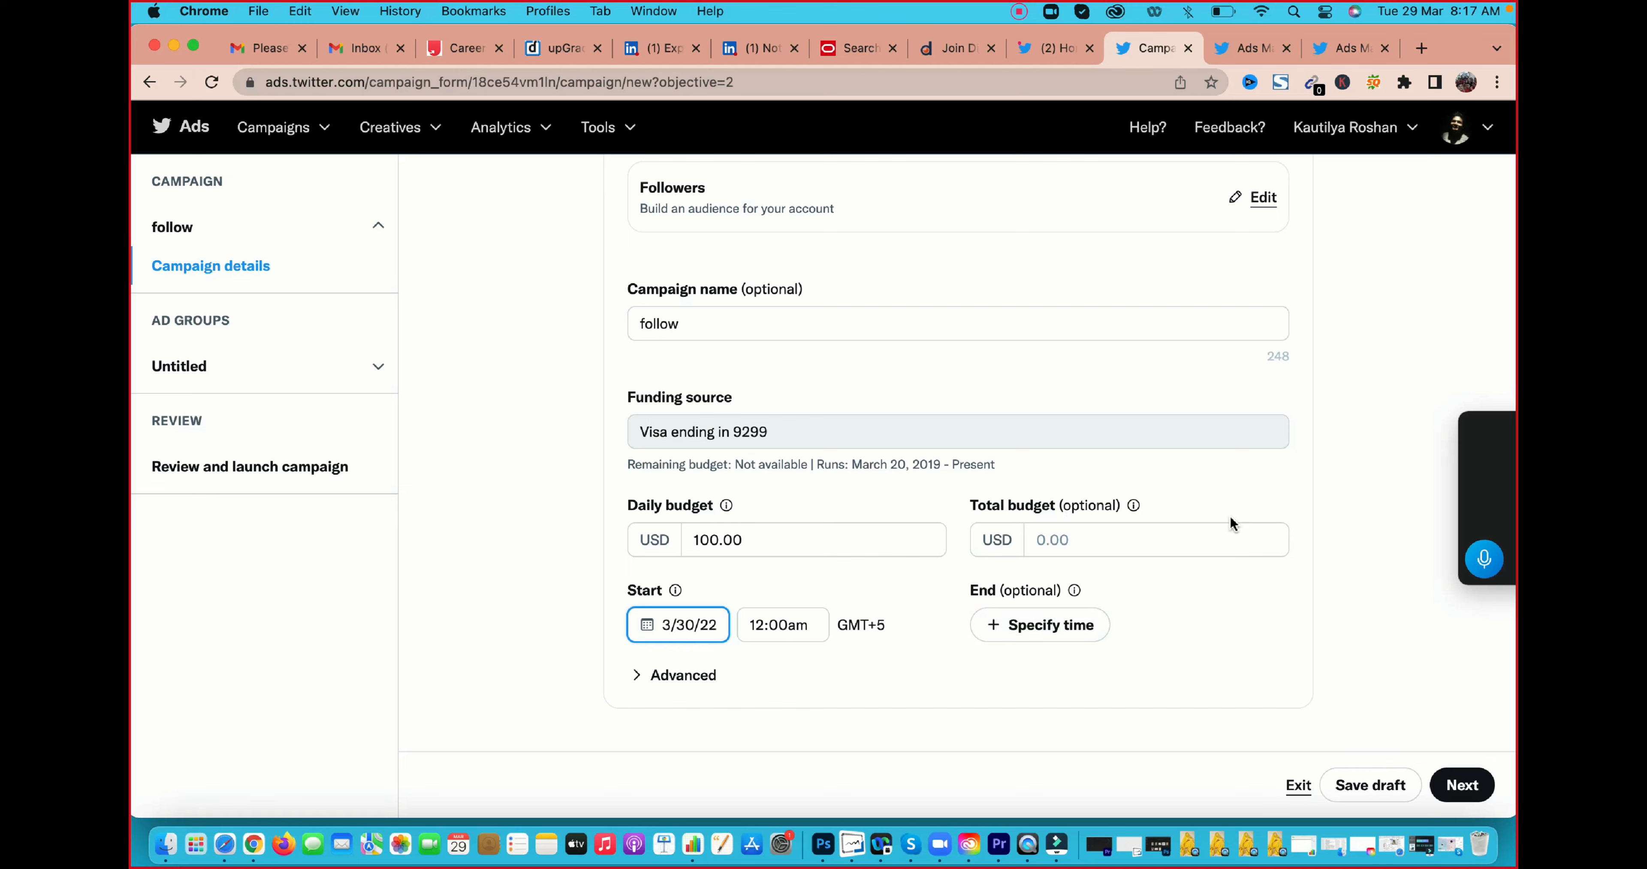
double_click(728, 538)
type("50")
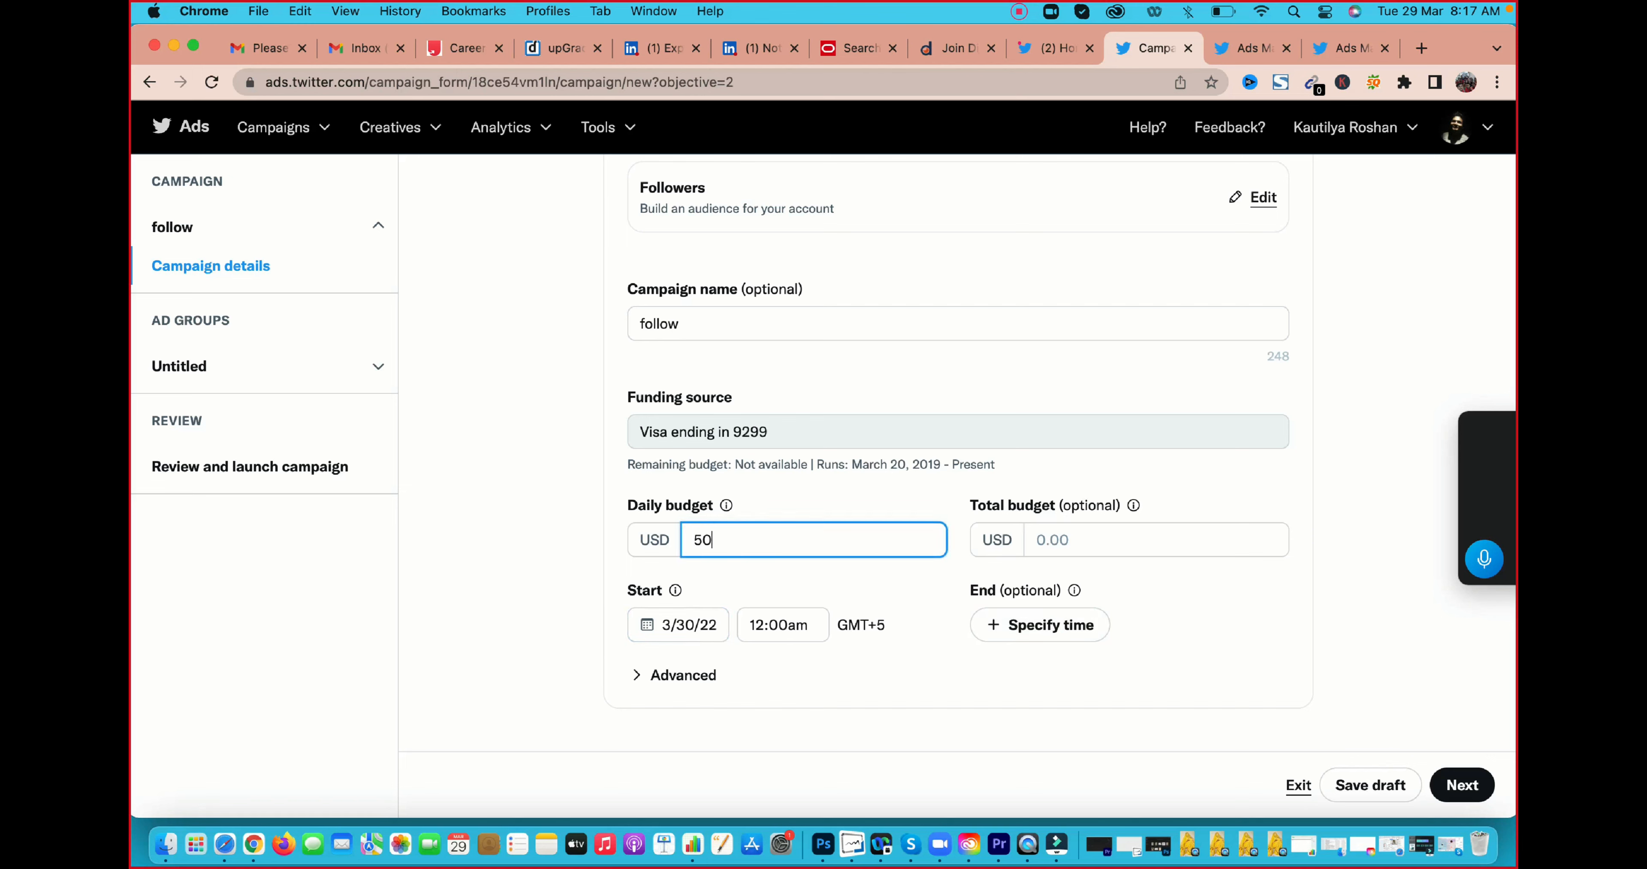
left_click(1315, 579)
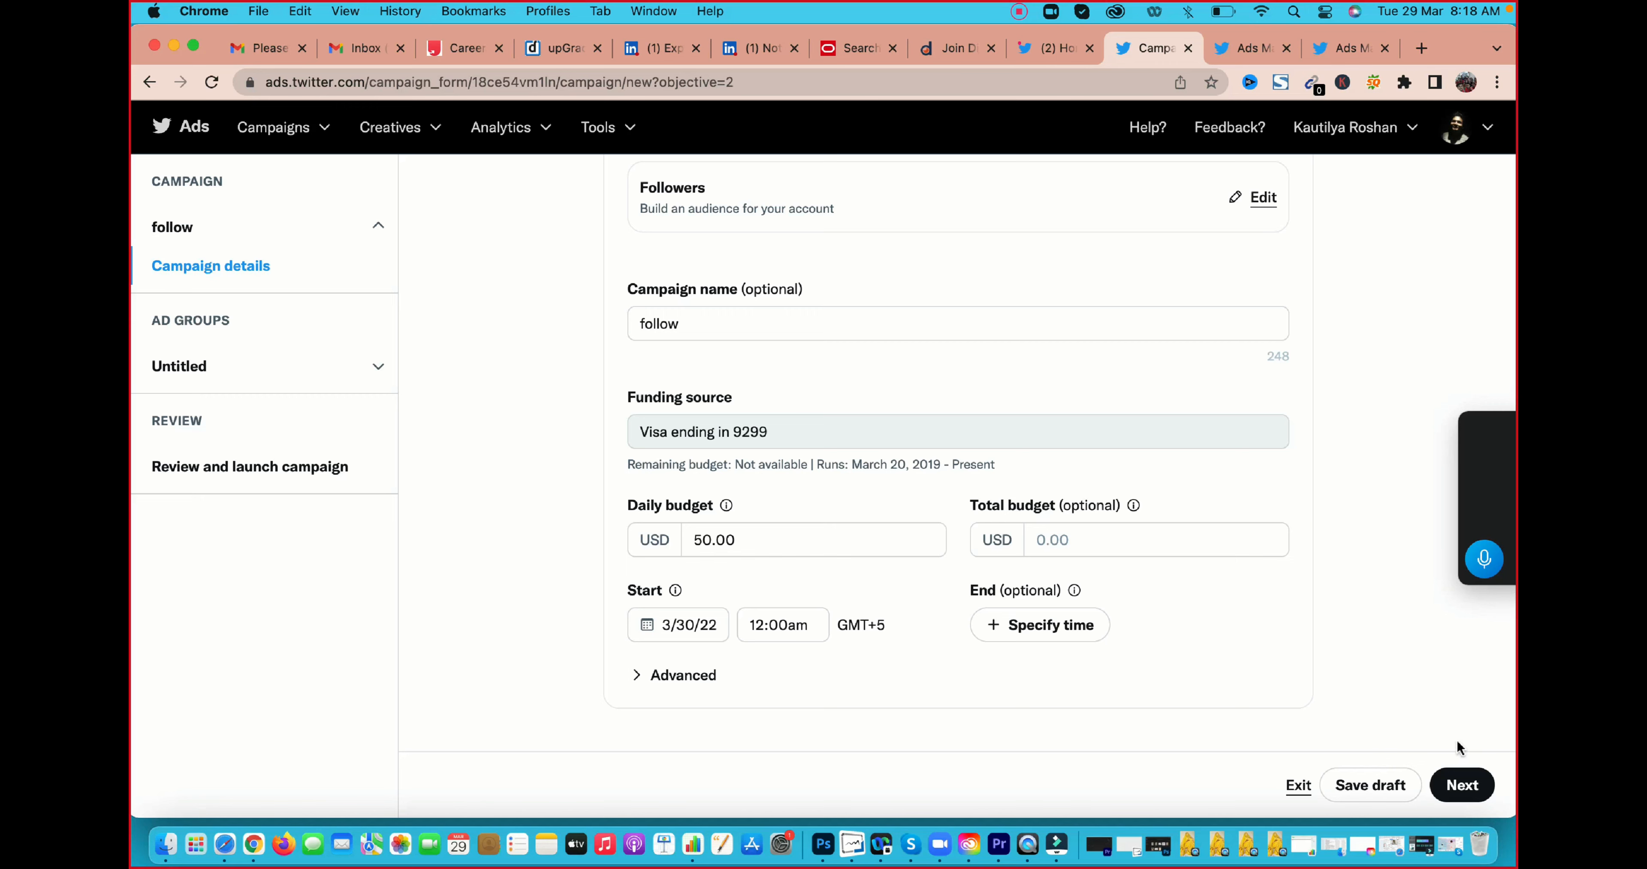
left_click(1461, 787)
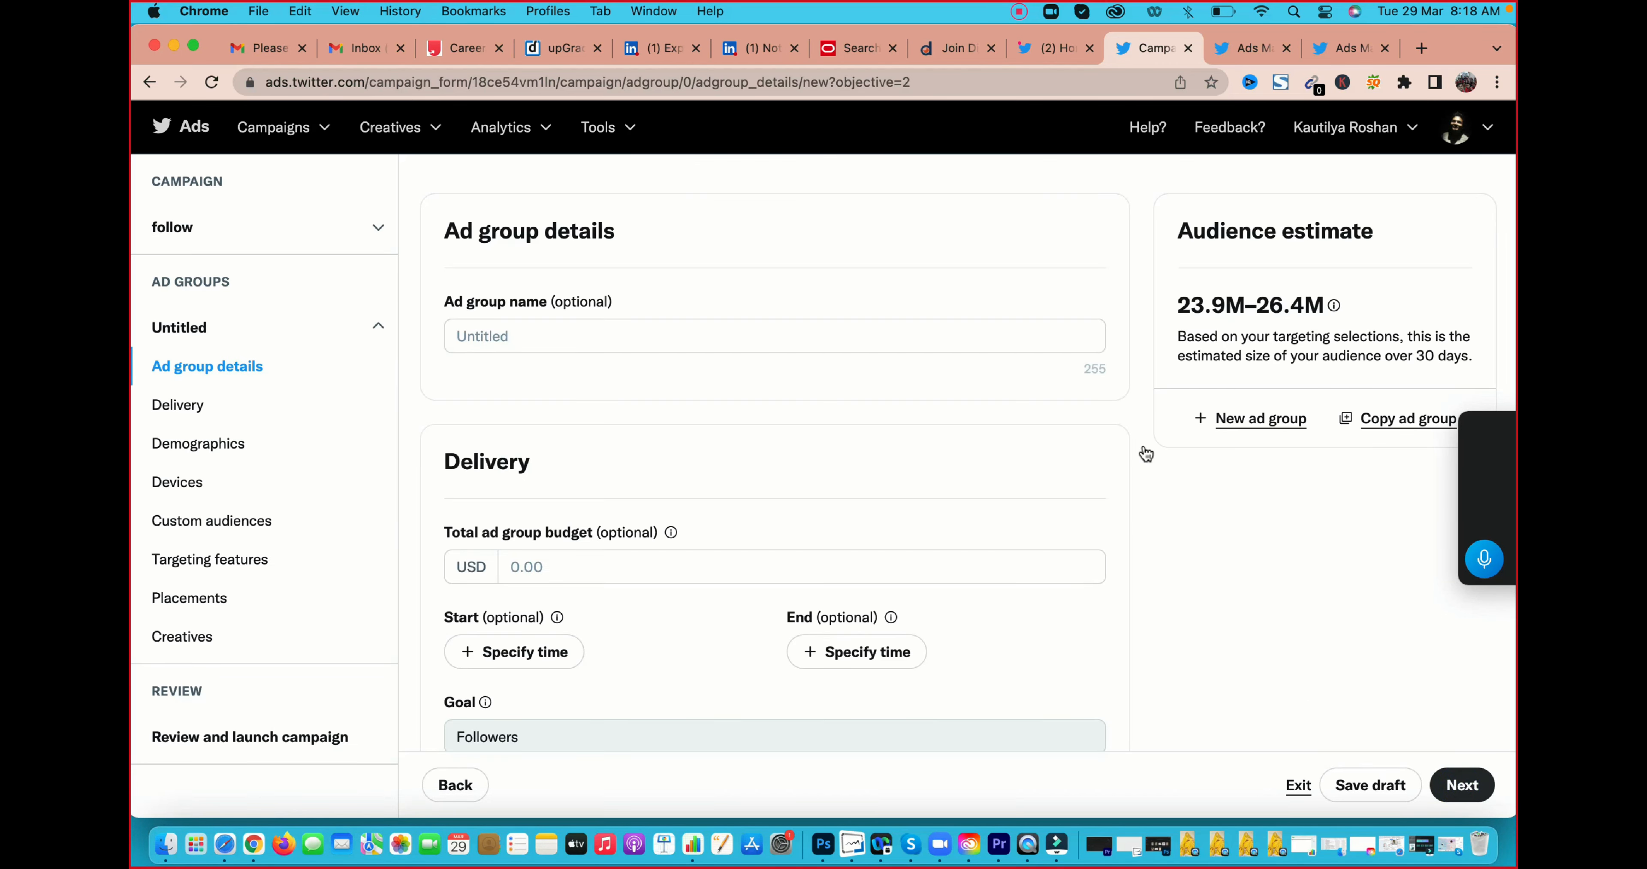
Name the ad group with "follow", the account holder's first name and "29 march 2022", separated by hyphens
left_click(540, 336)
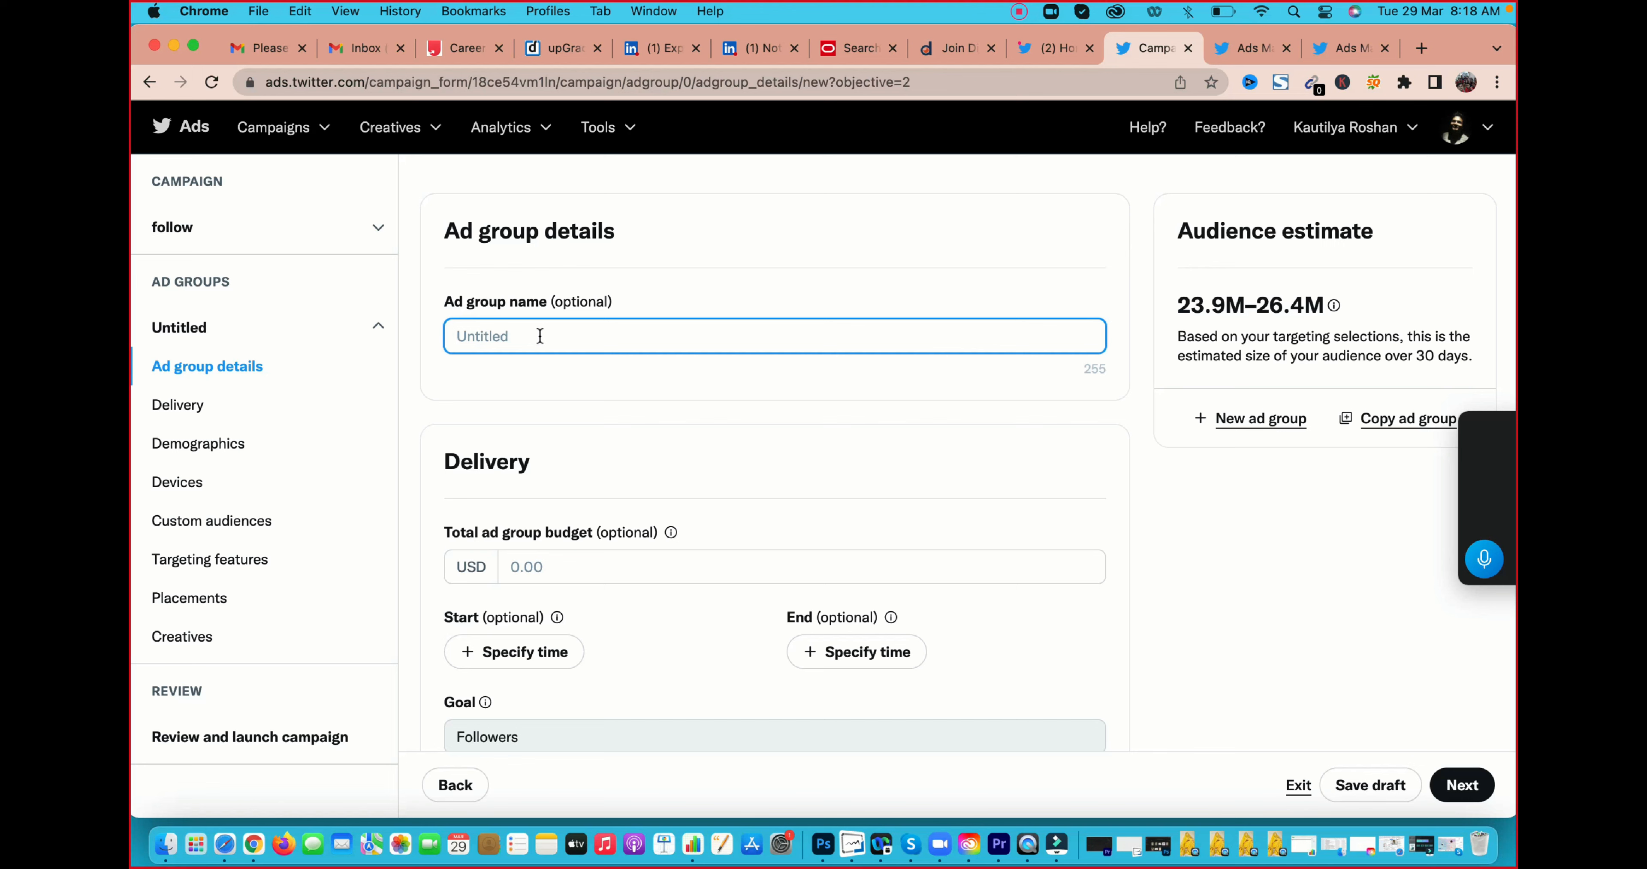
type("follow - kaut")
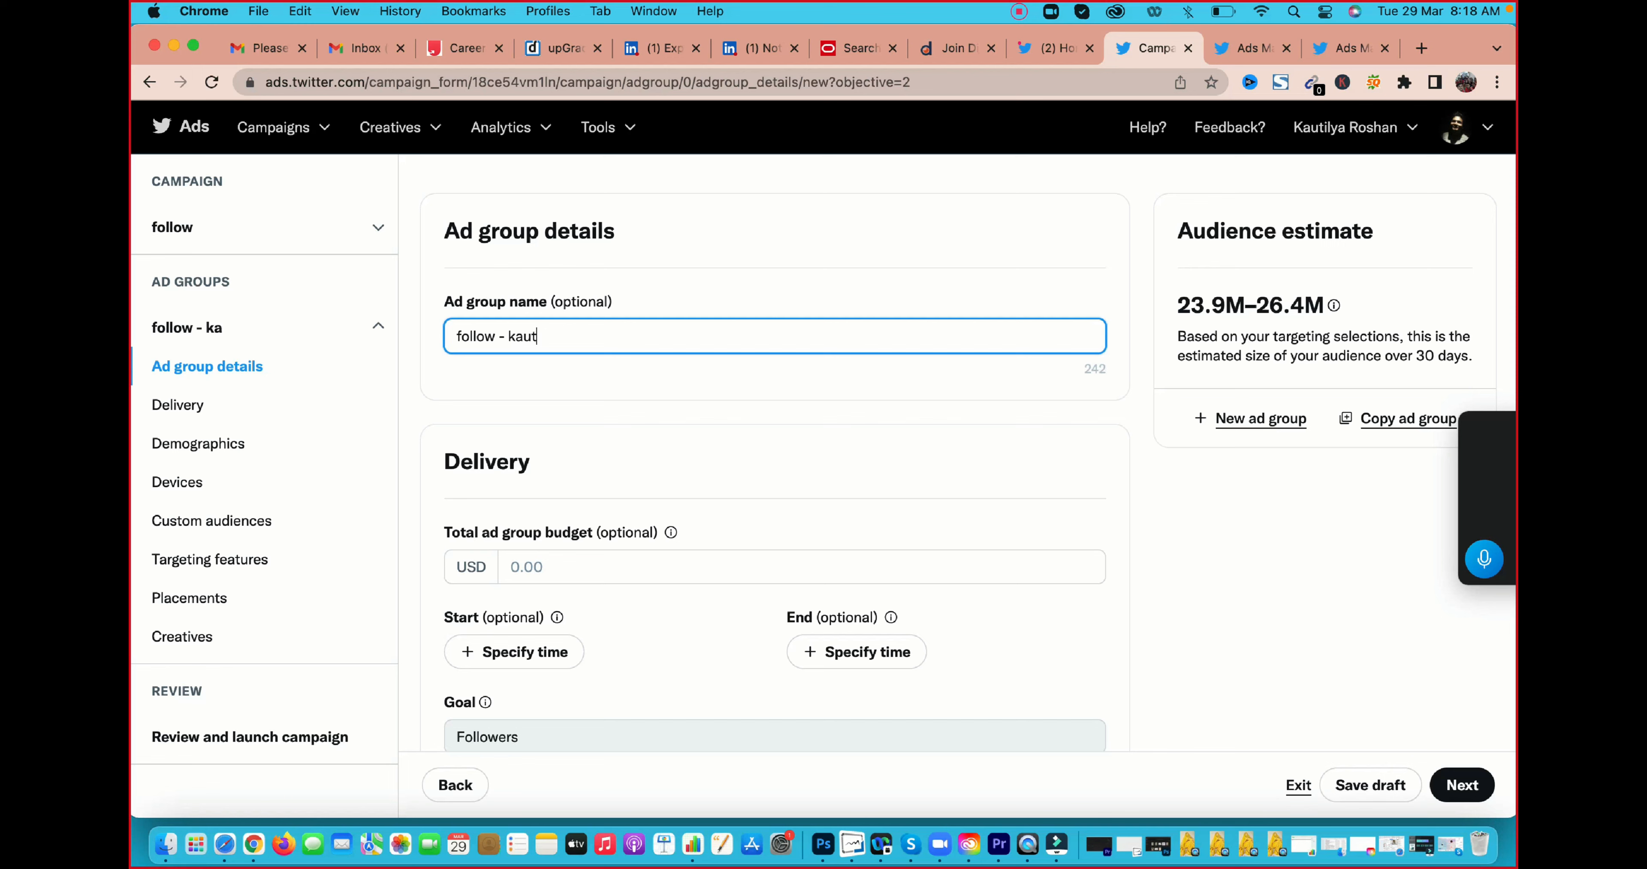
type("ilya - 29 ma")
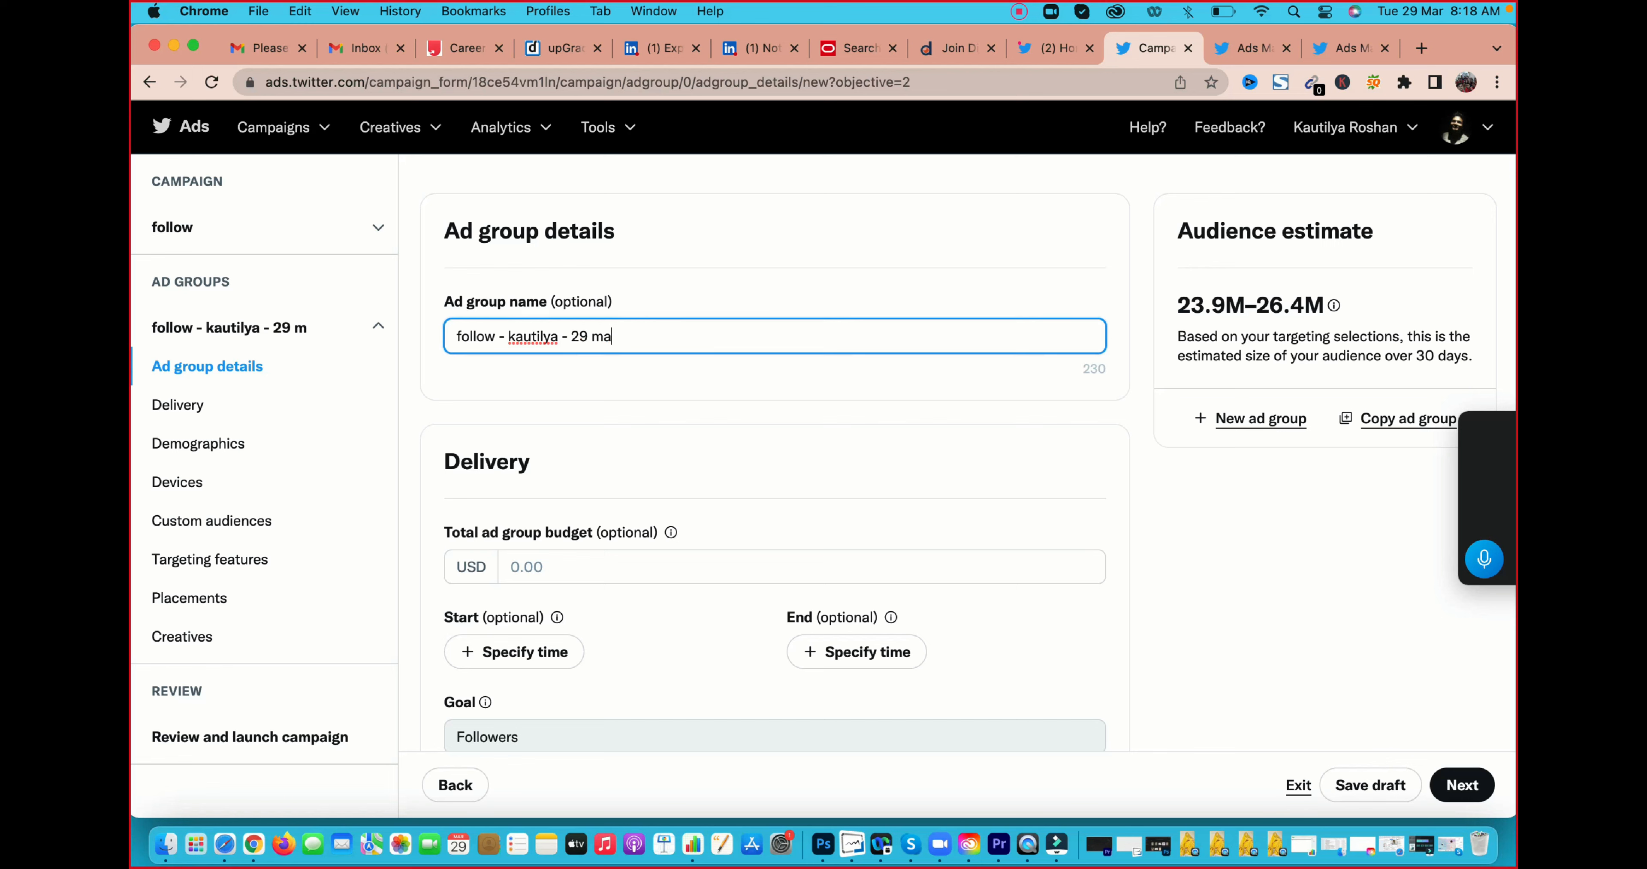
type("rch 2022")
Examine the ad group's delivery settings: total budget, start and end times, goal, bid strategy and payment basis
scroll(680, 393, "down", 3)
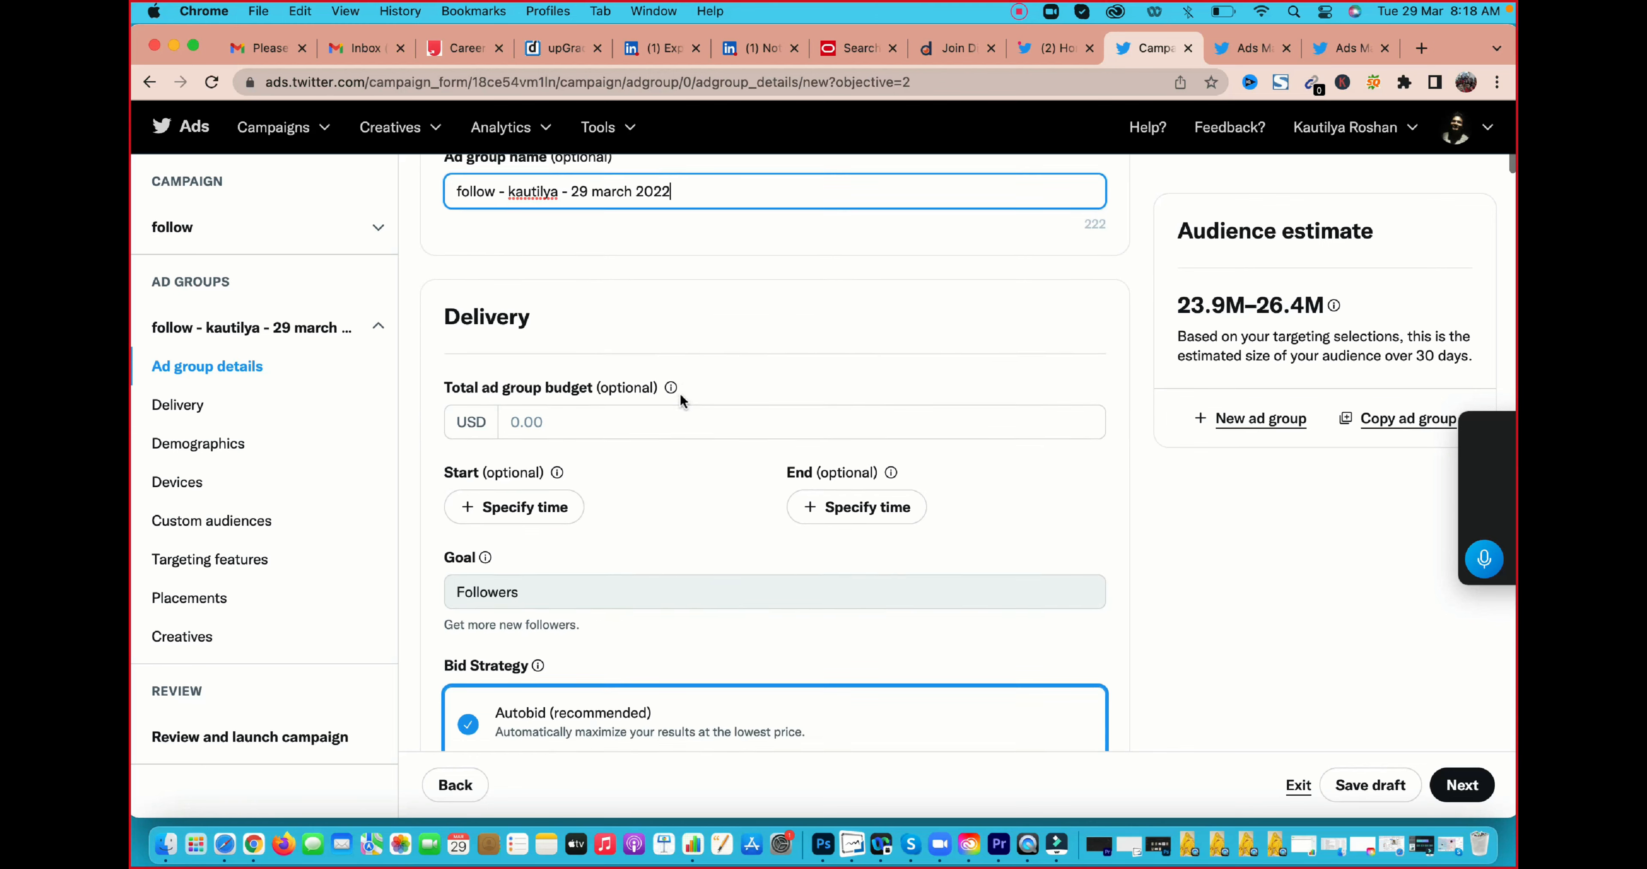
left_click(558, 404)
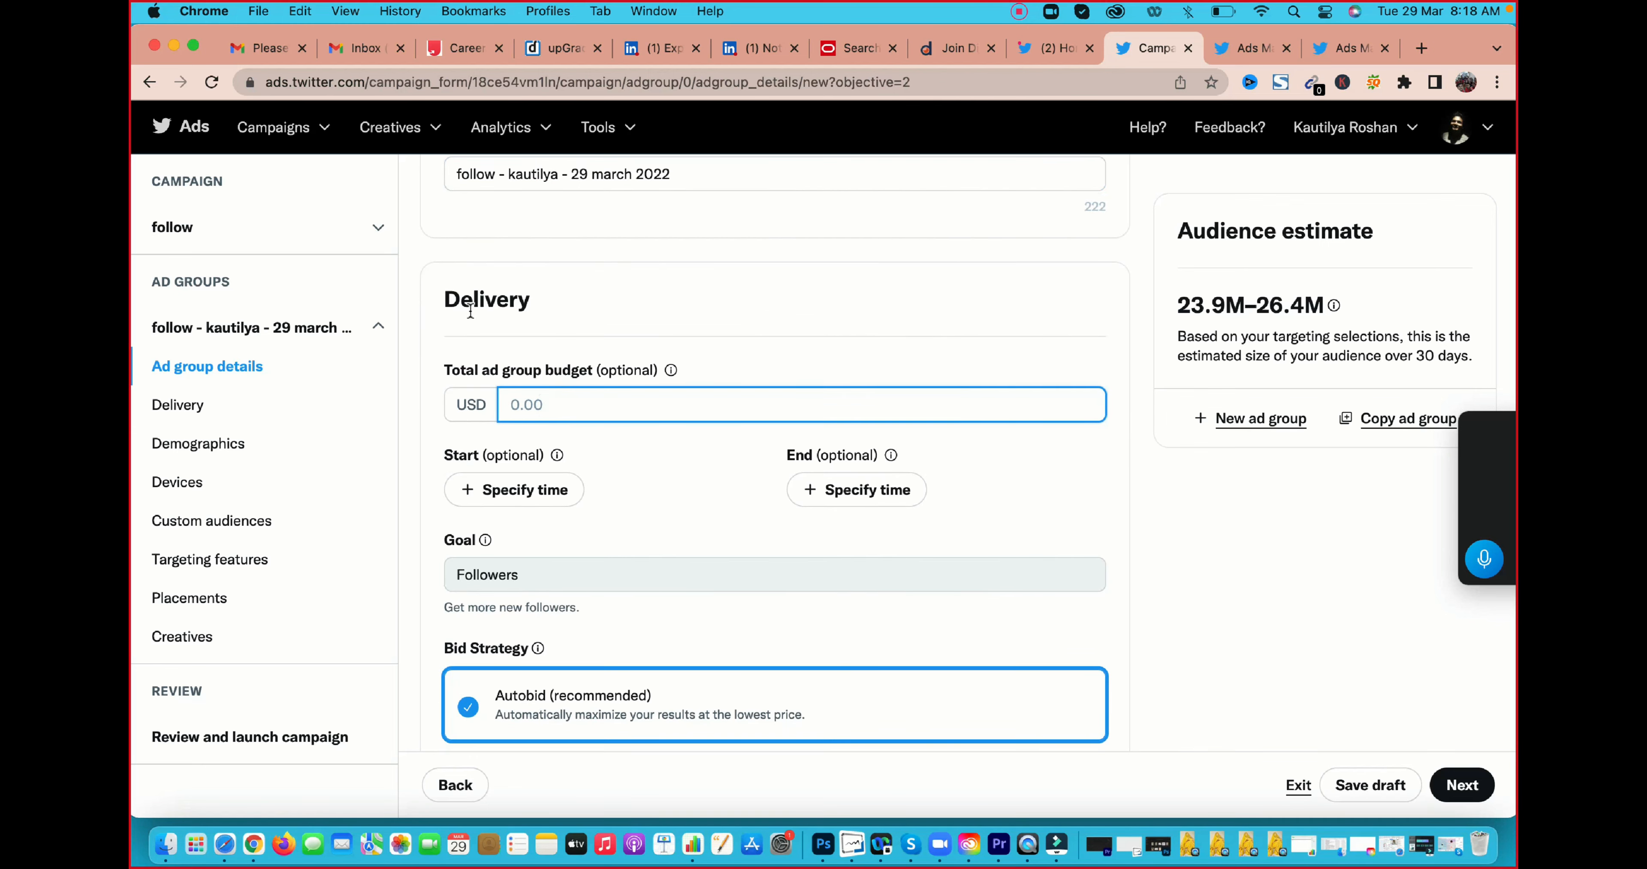
left_click_drag(451, 370, 565, 370)
left_click(558, 404)
left_click_drag(598, 369, 660, 374)
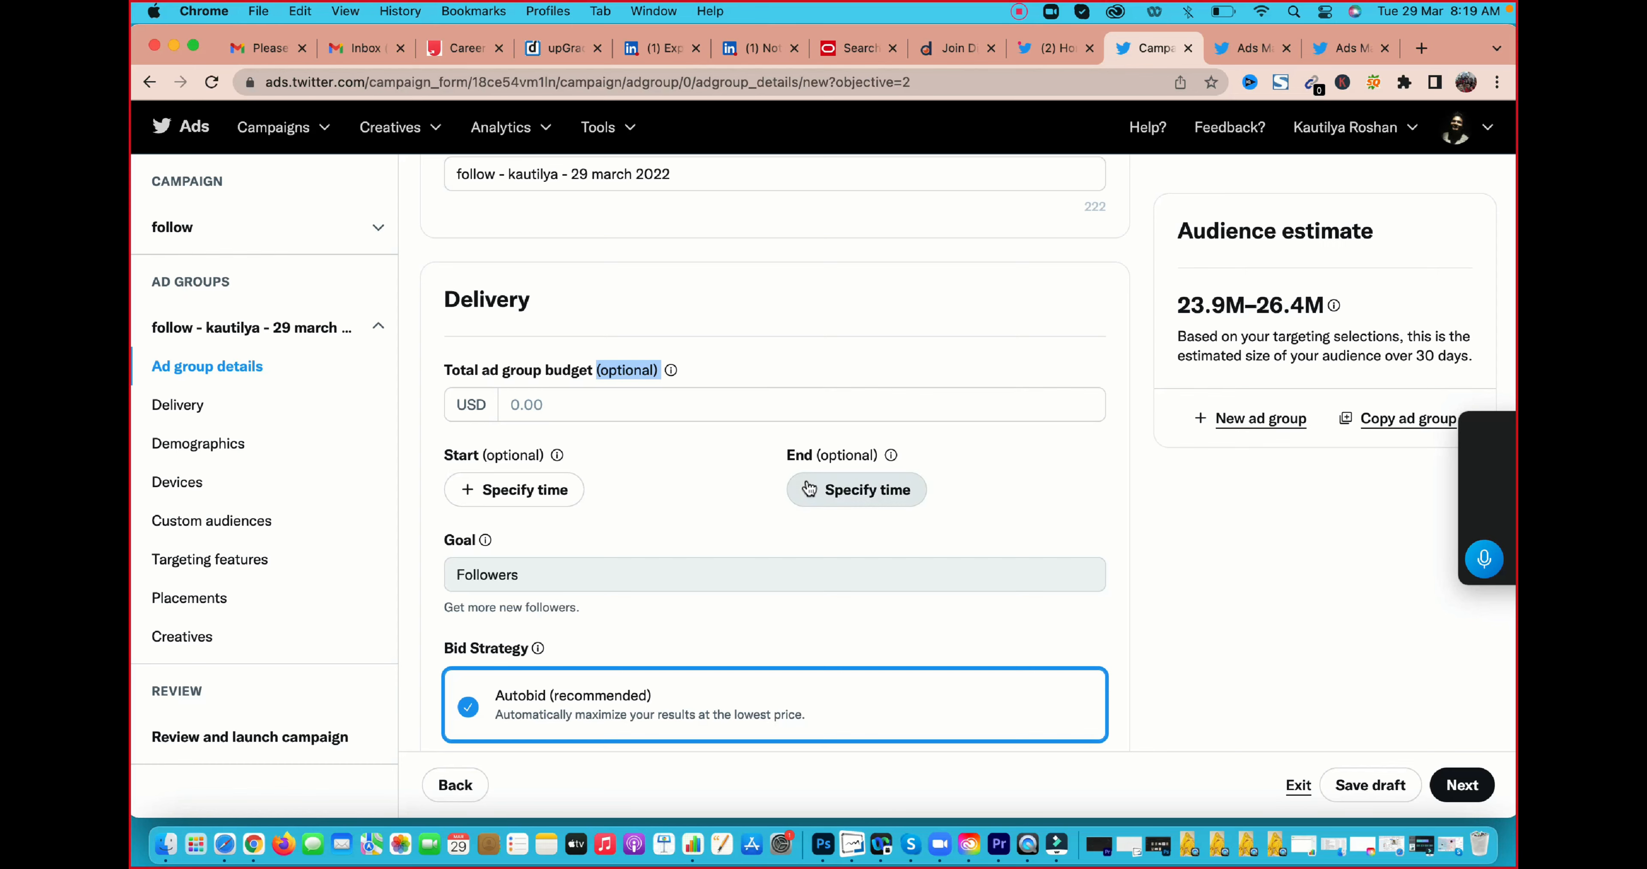
scroll(806, 460, "down", 3)
scroll(755, 427, "down", 3)
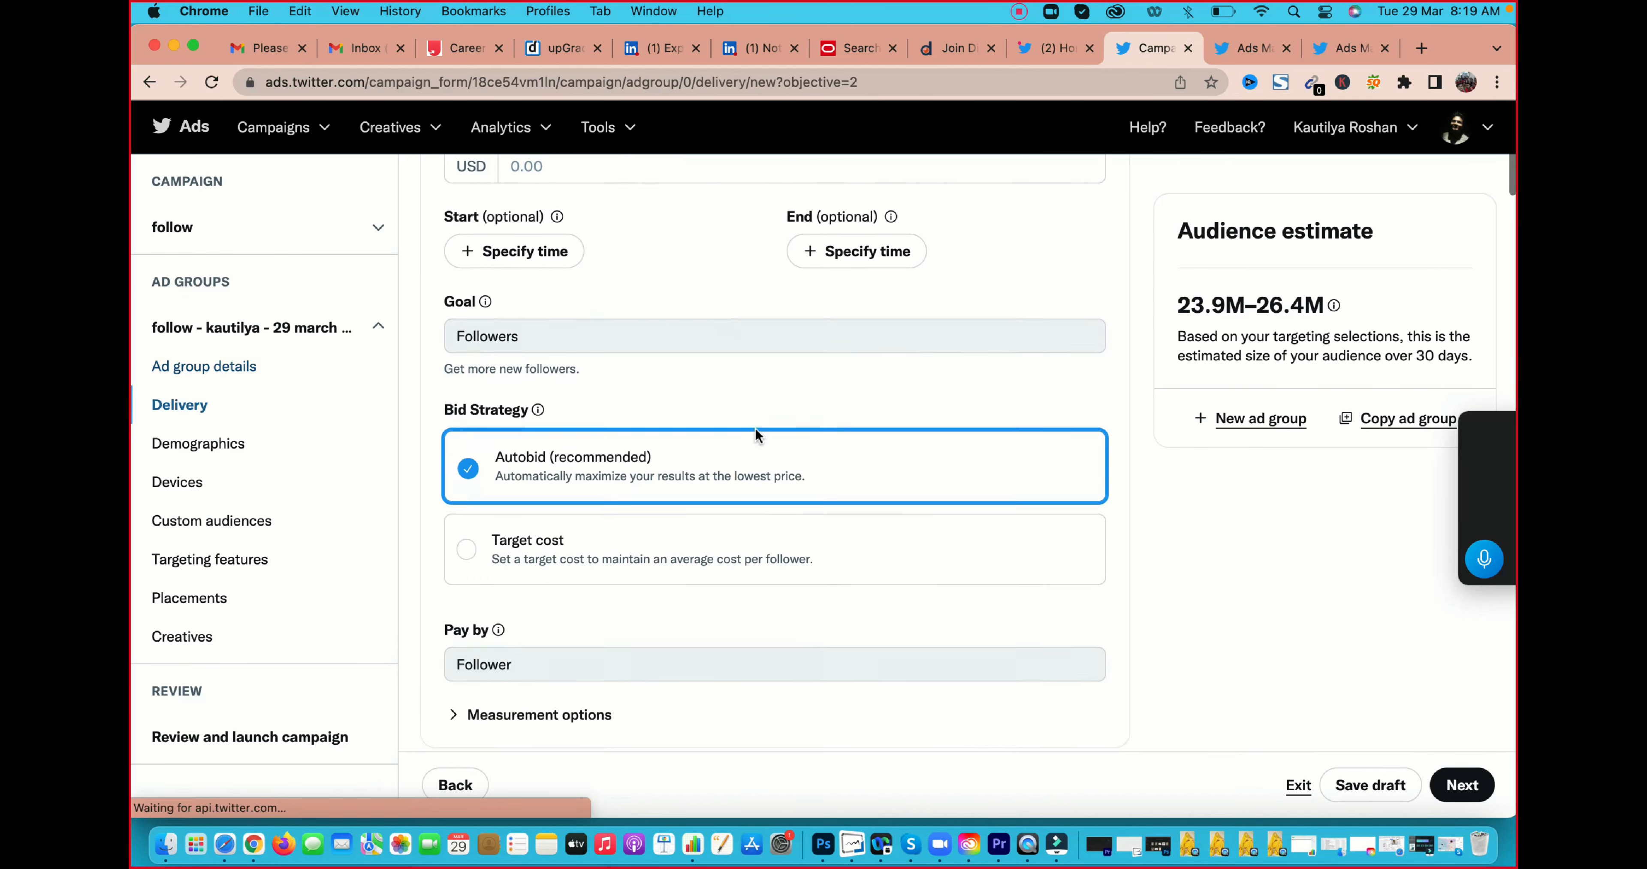
scroll(595, 377, "up", 6)
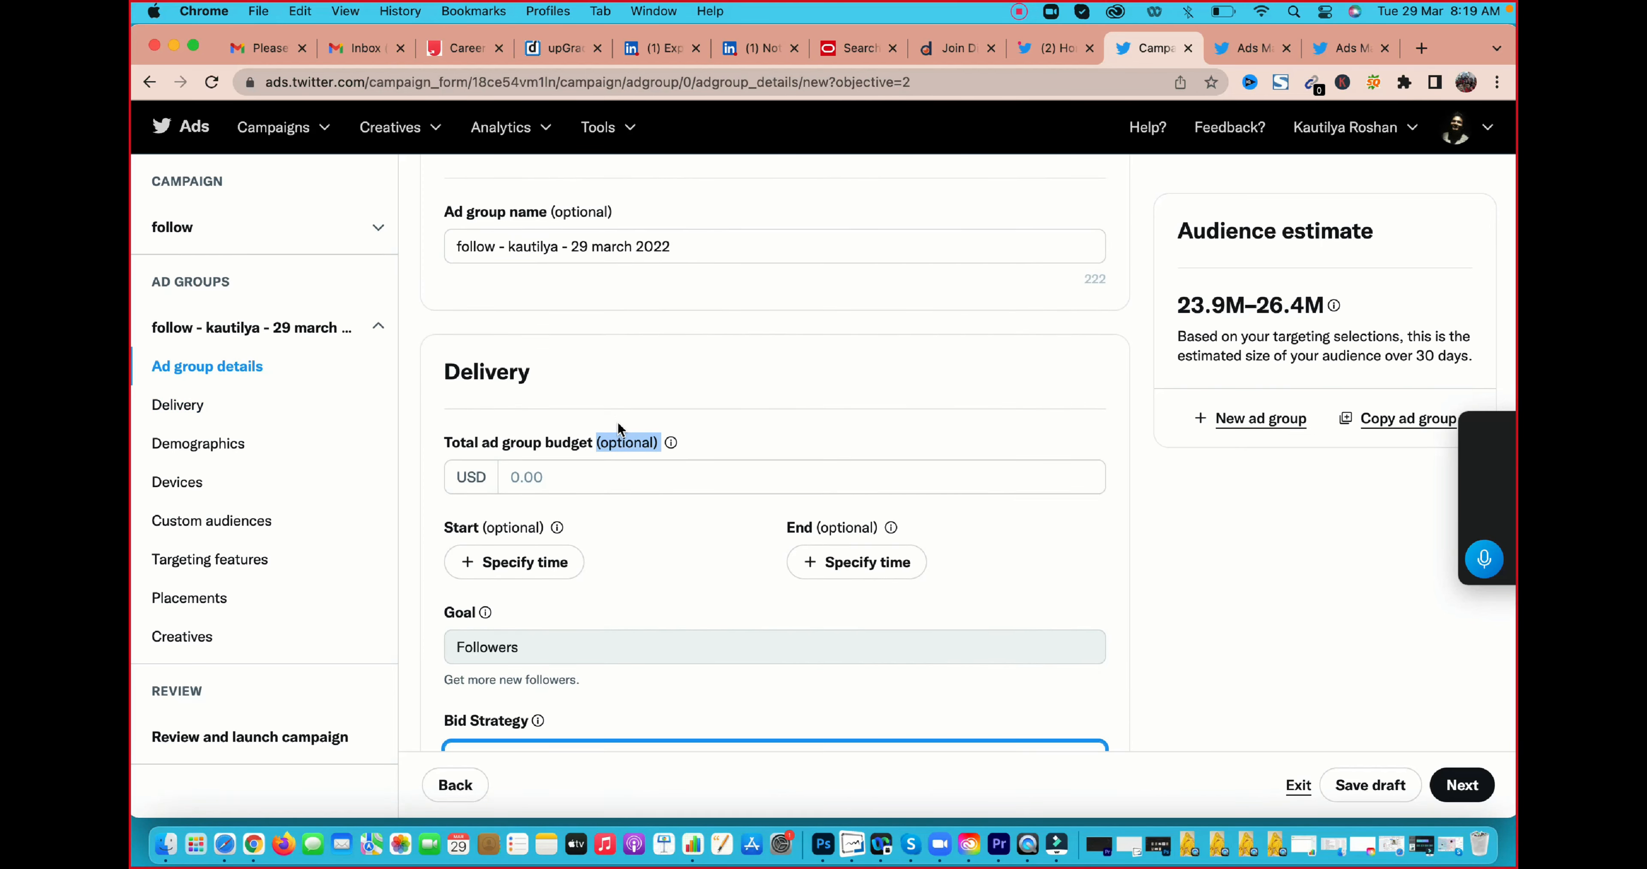
scroll(549, 489, "down", 4)
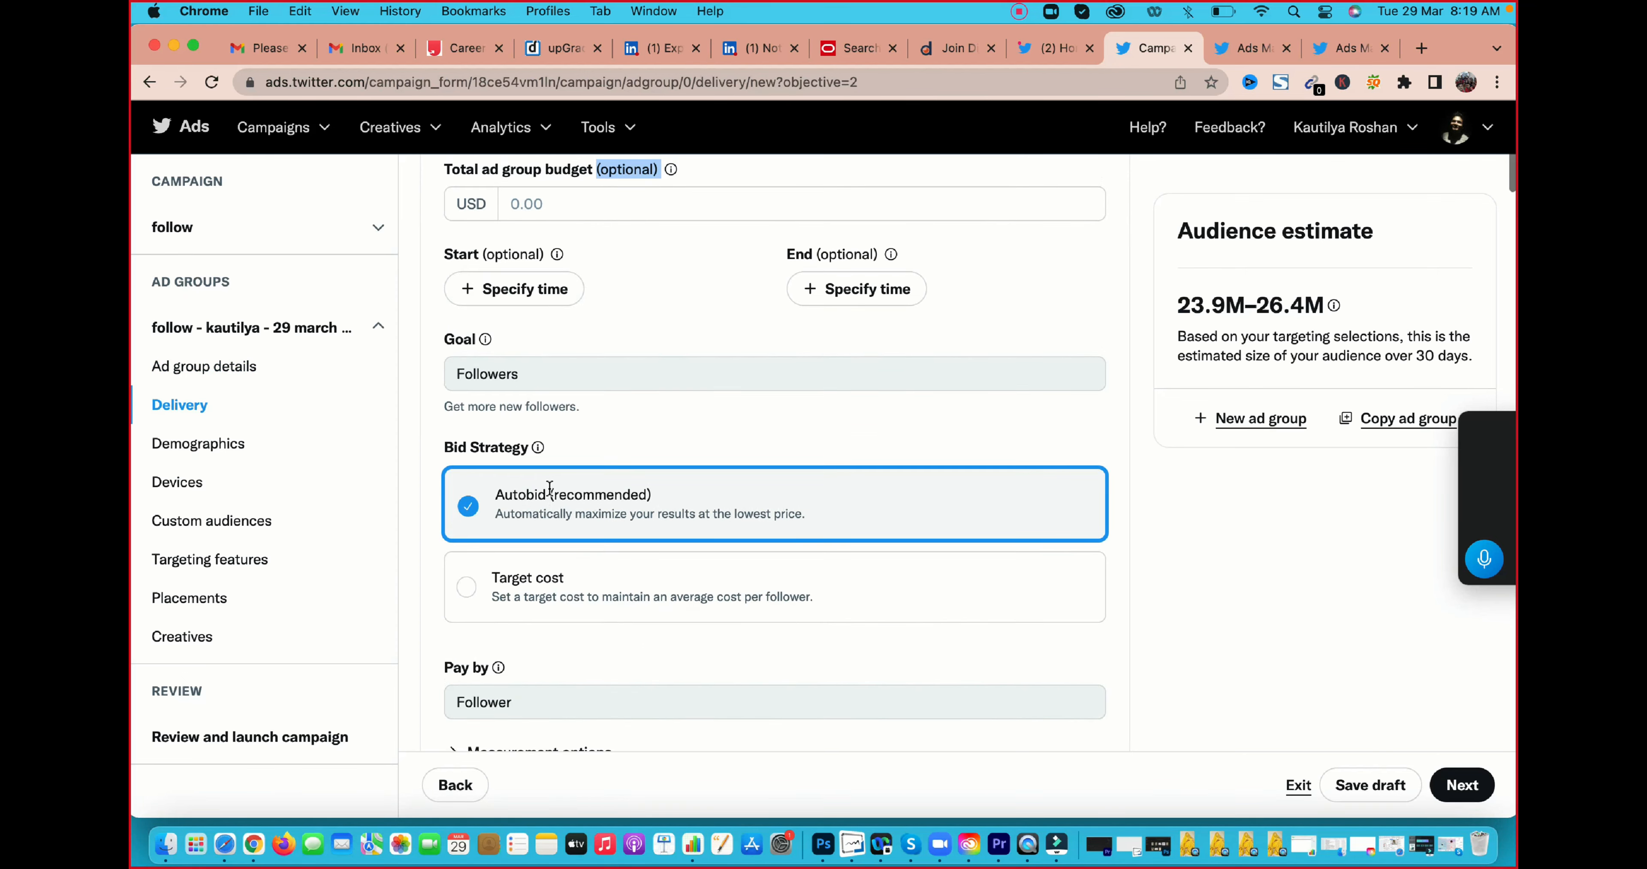
scroll(549, 488, "down", 1)
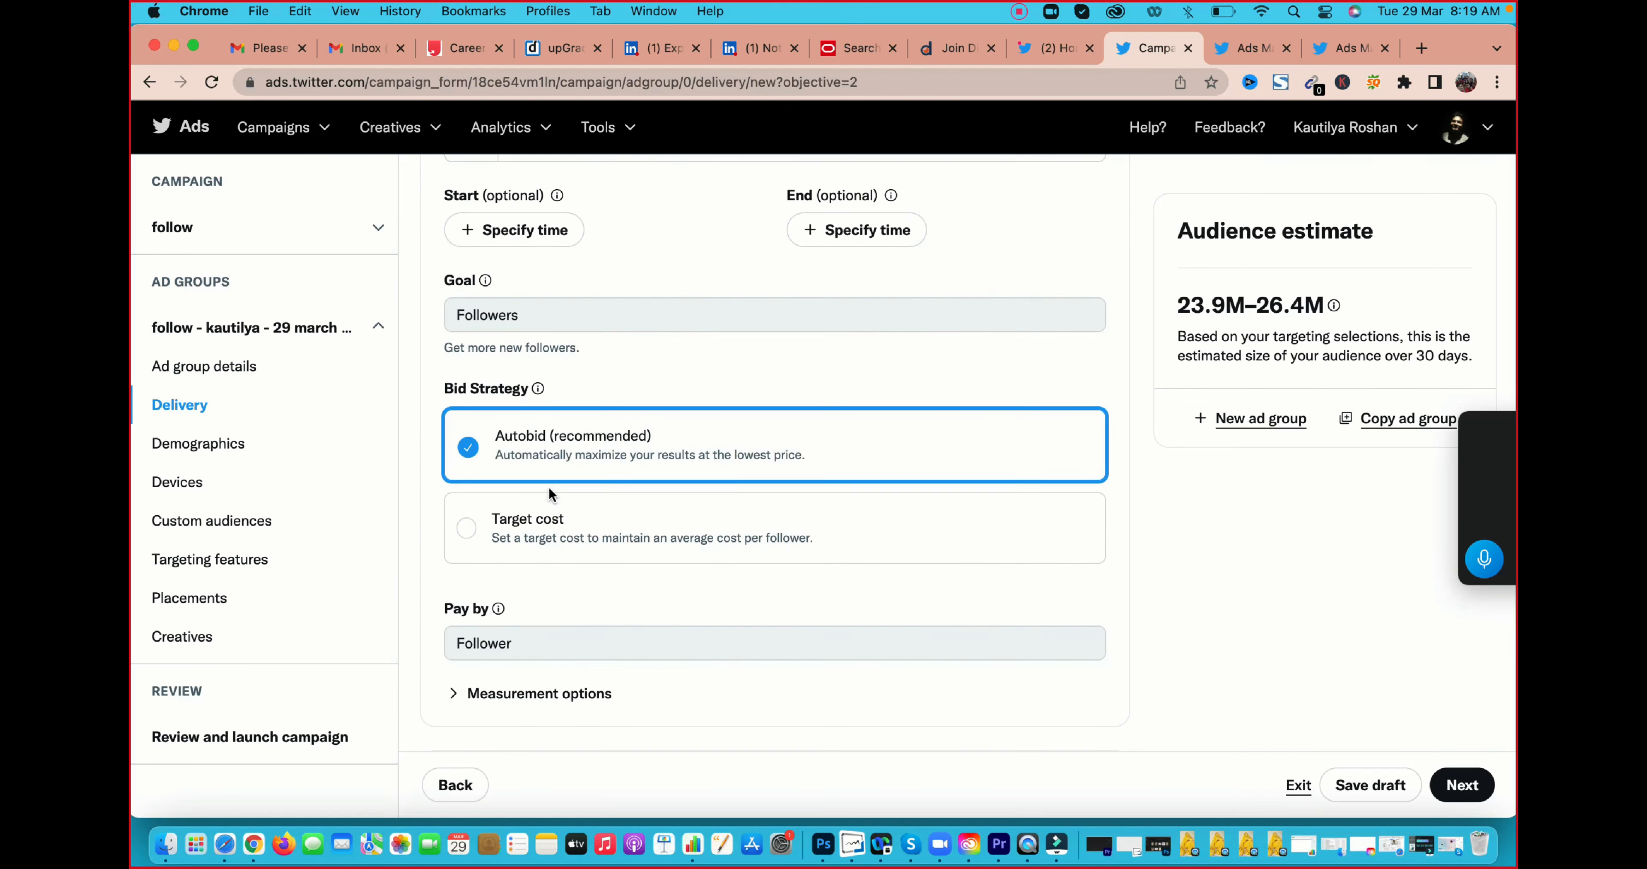
Switch the ad group's bid strategy to Target cost and check the suggested bid range per follower
scroll(548, 485, "down", 2)
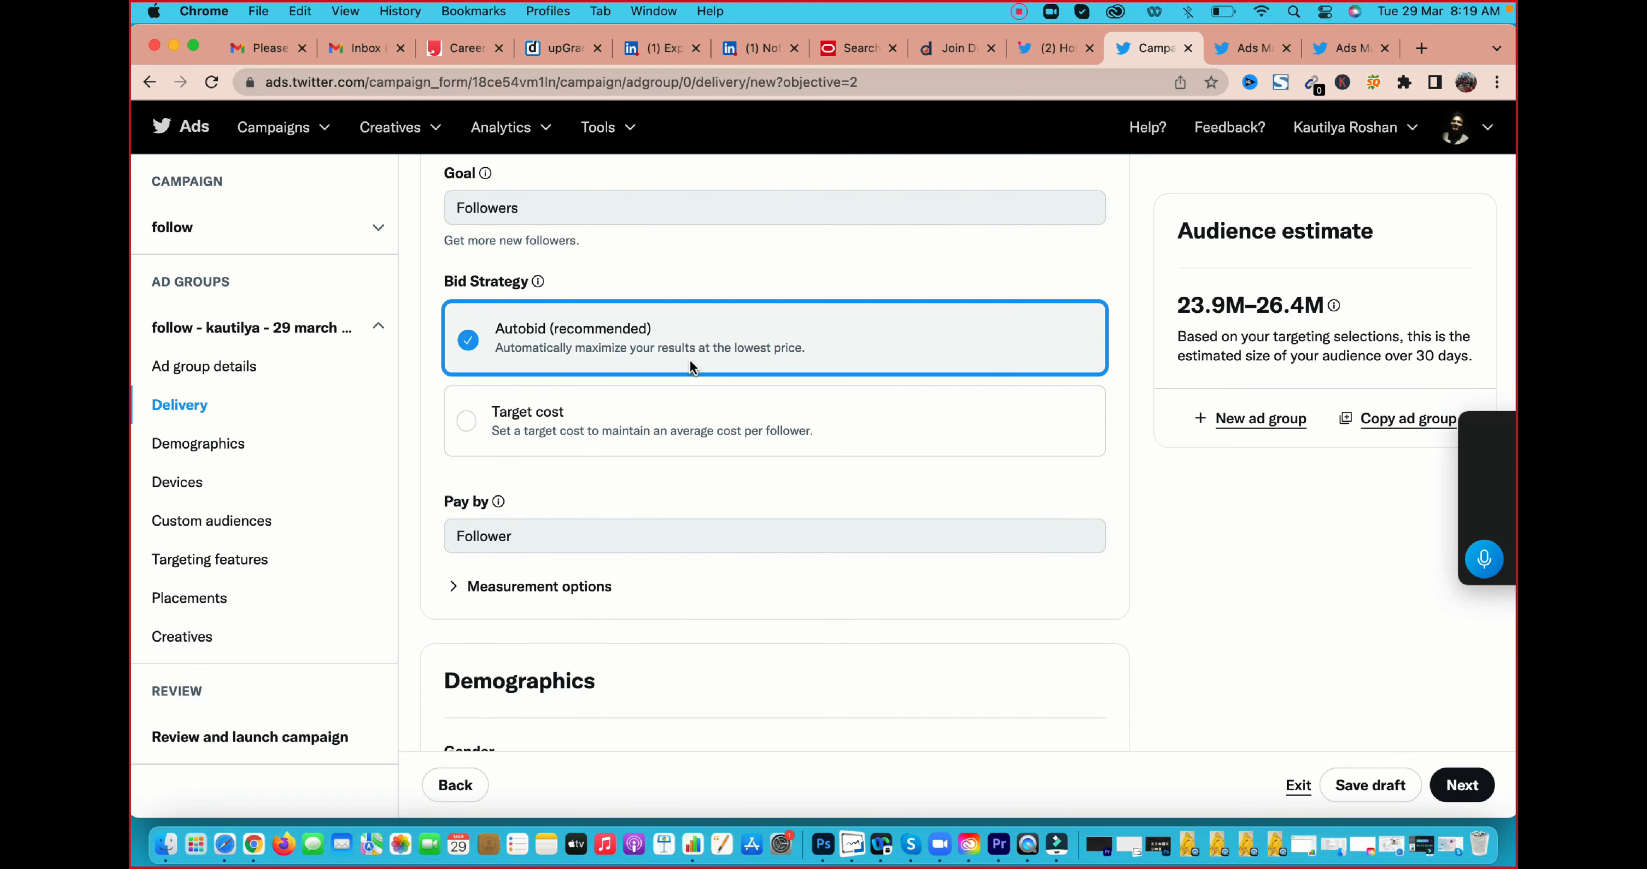
left_click(588, 432)
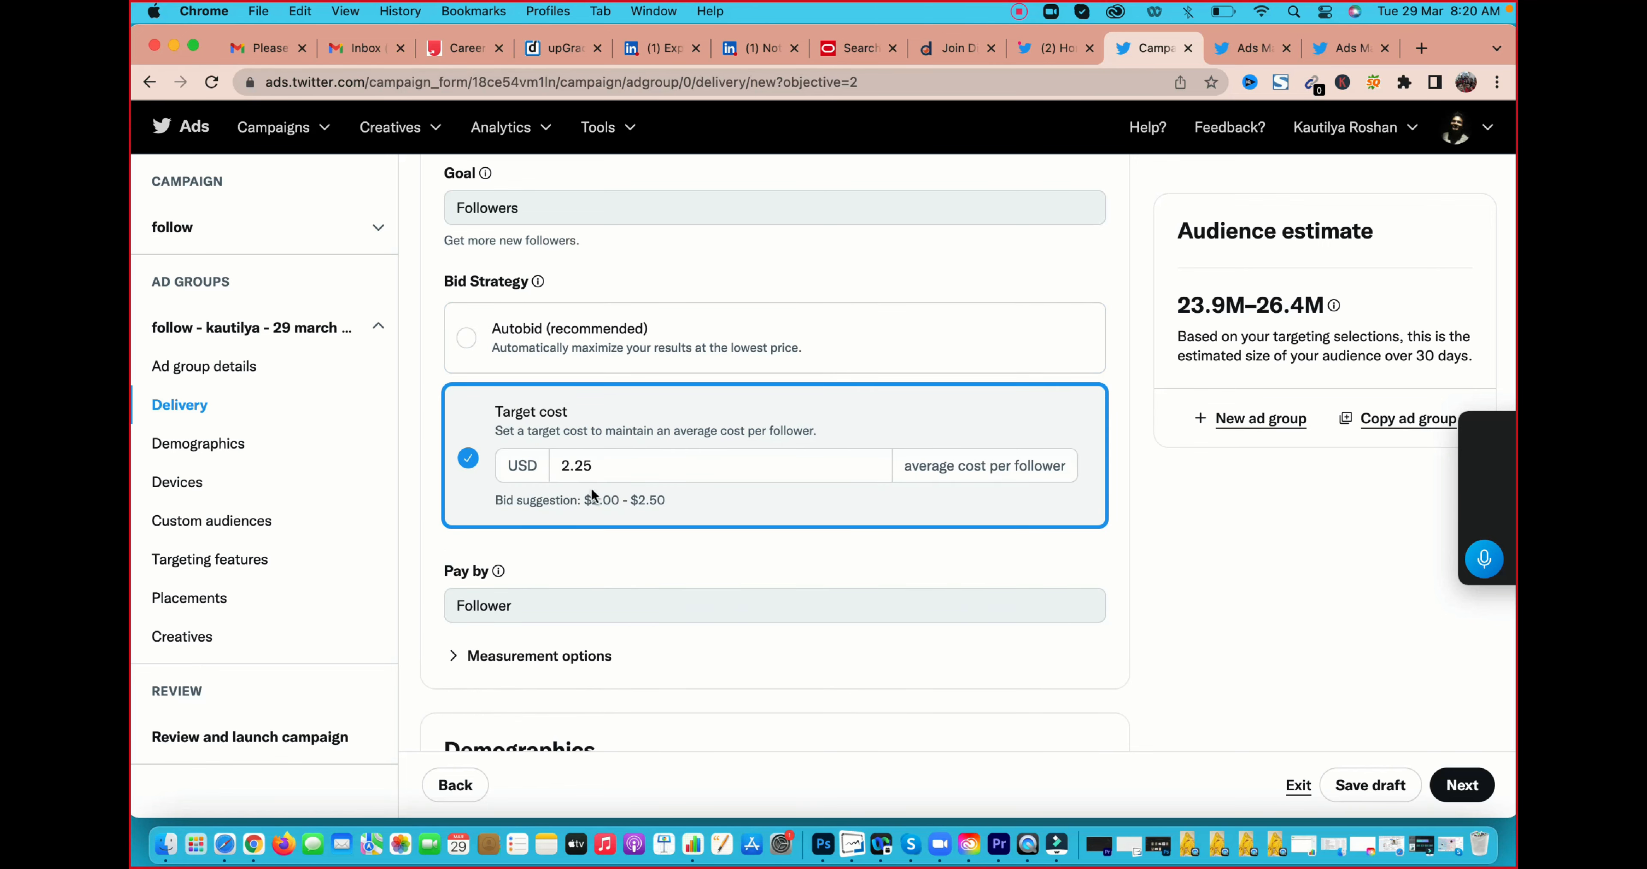
left_click_drag(584, 500, 665, 503)
left_click_drag(588, 502, 673, 498)
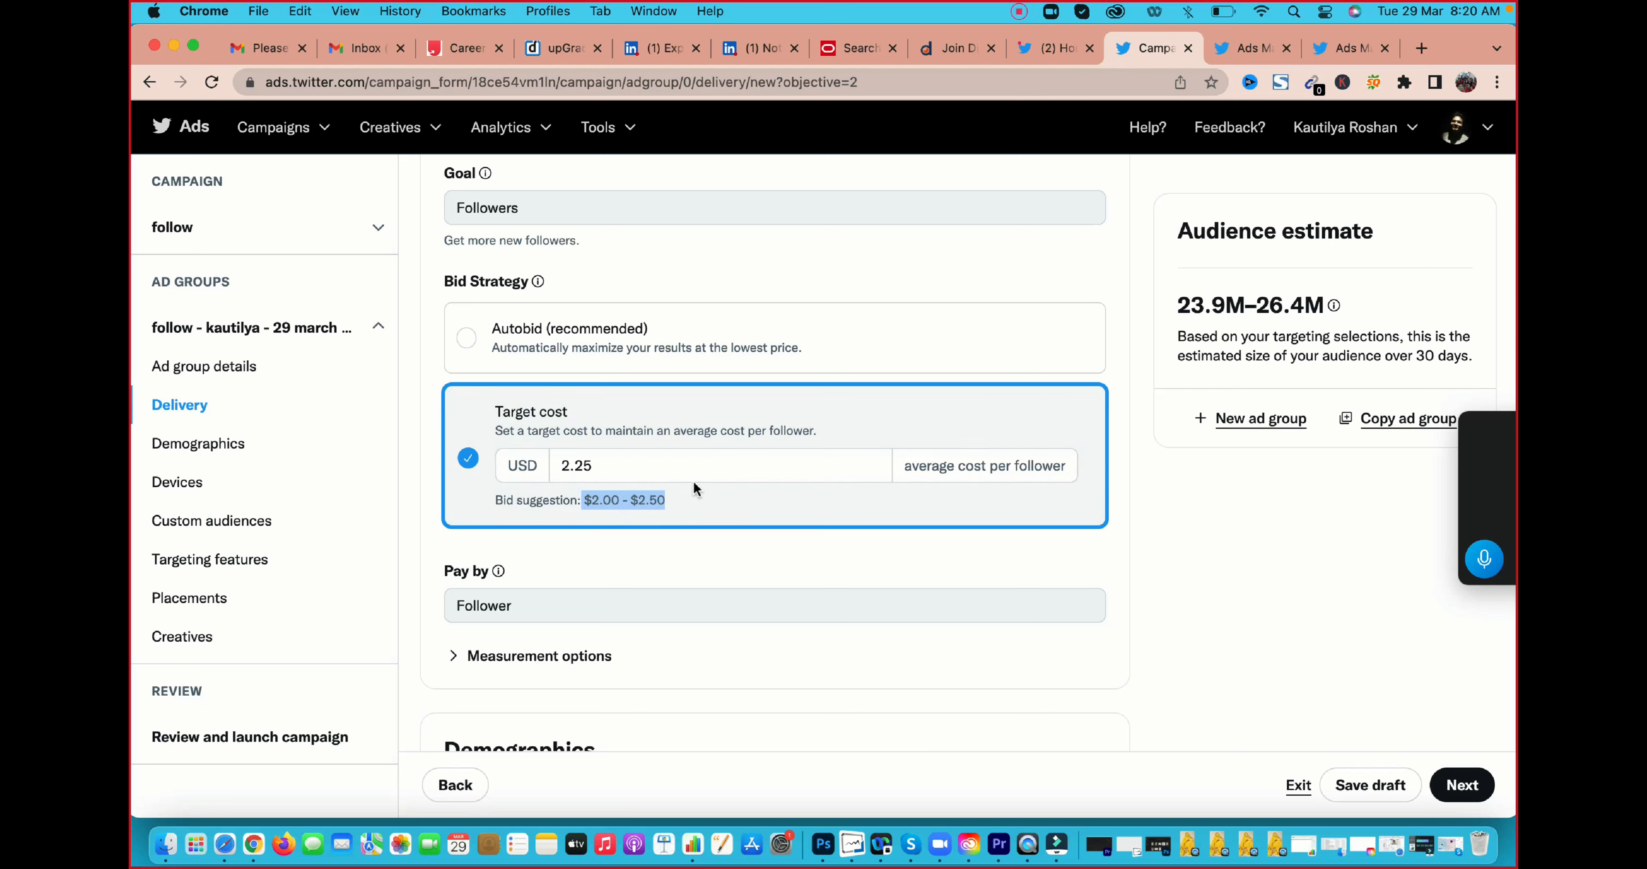
mouse_move(902, 468)
left_mouse_down()
mouse_move(998, 469)
mouse_move(907, 464)
left_mouse_up()
left_click(780, 457)
Restrict the ad group's demographics to women in the age range 13 to 54
scroll(781, 457, "down", 2)
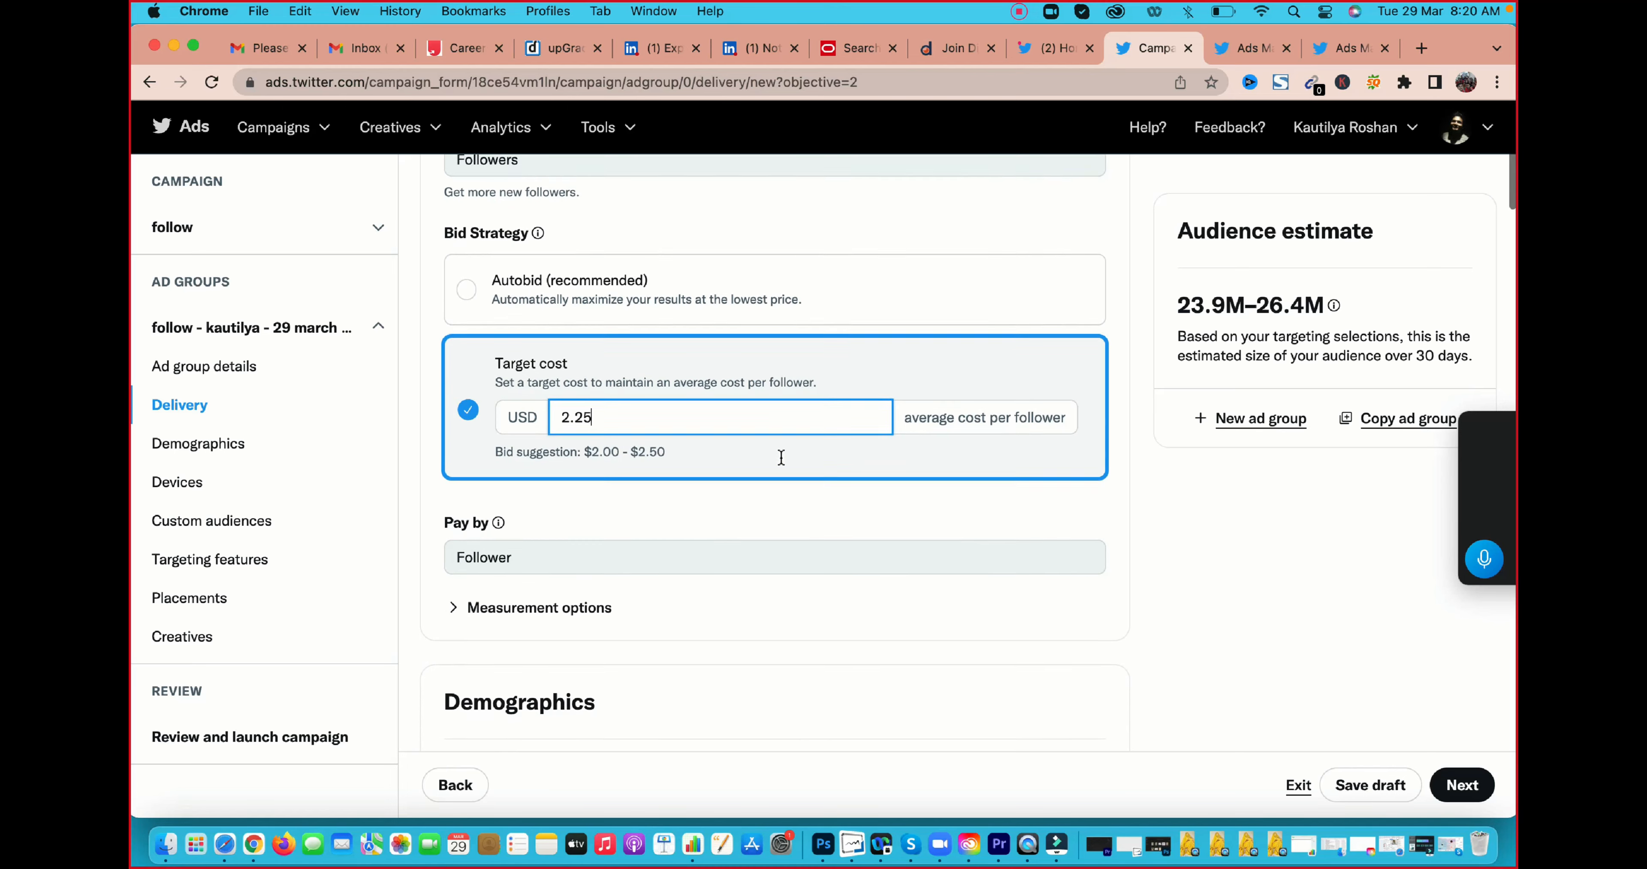
scroll(780, 458, "down", 5)
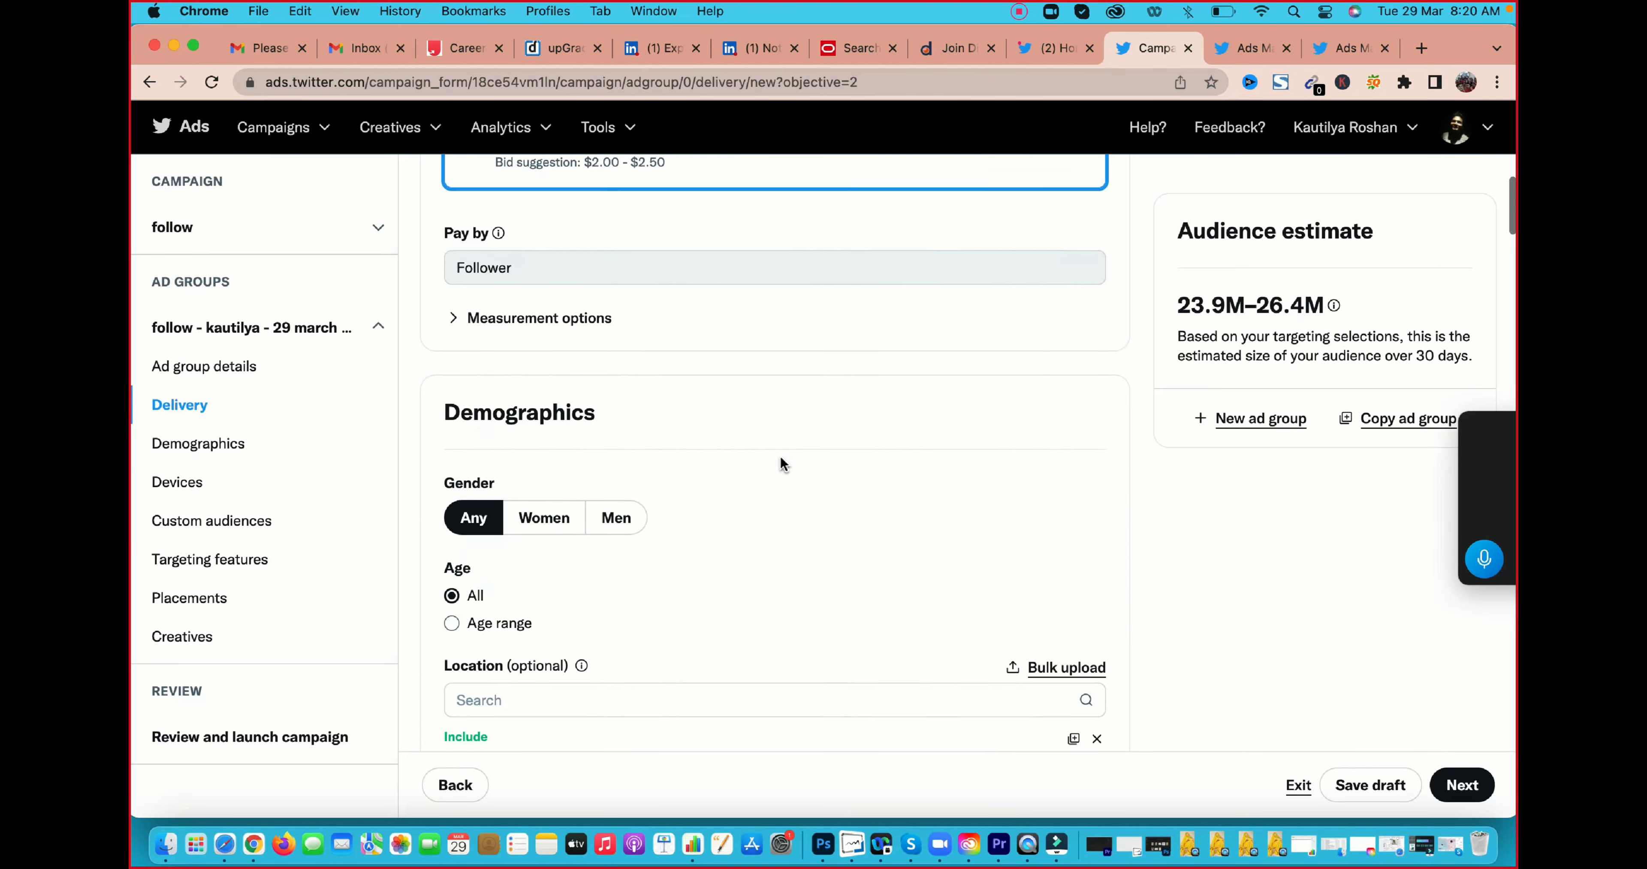
scroll(550, 460, "down", 1)
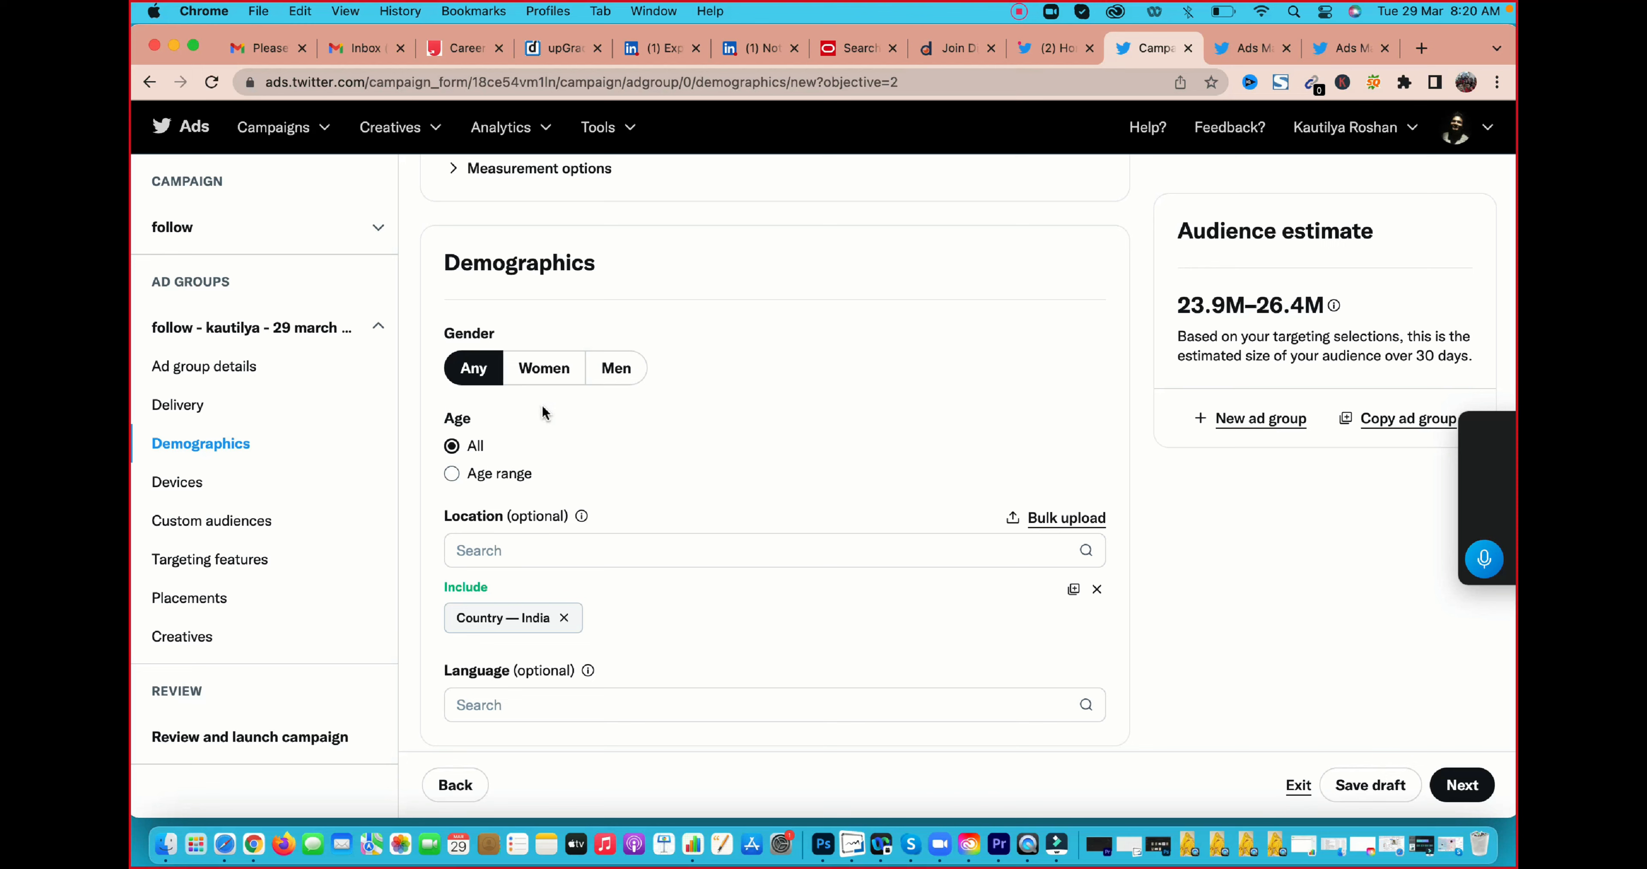
left_click(555, 375)
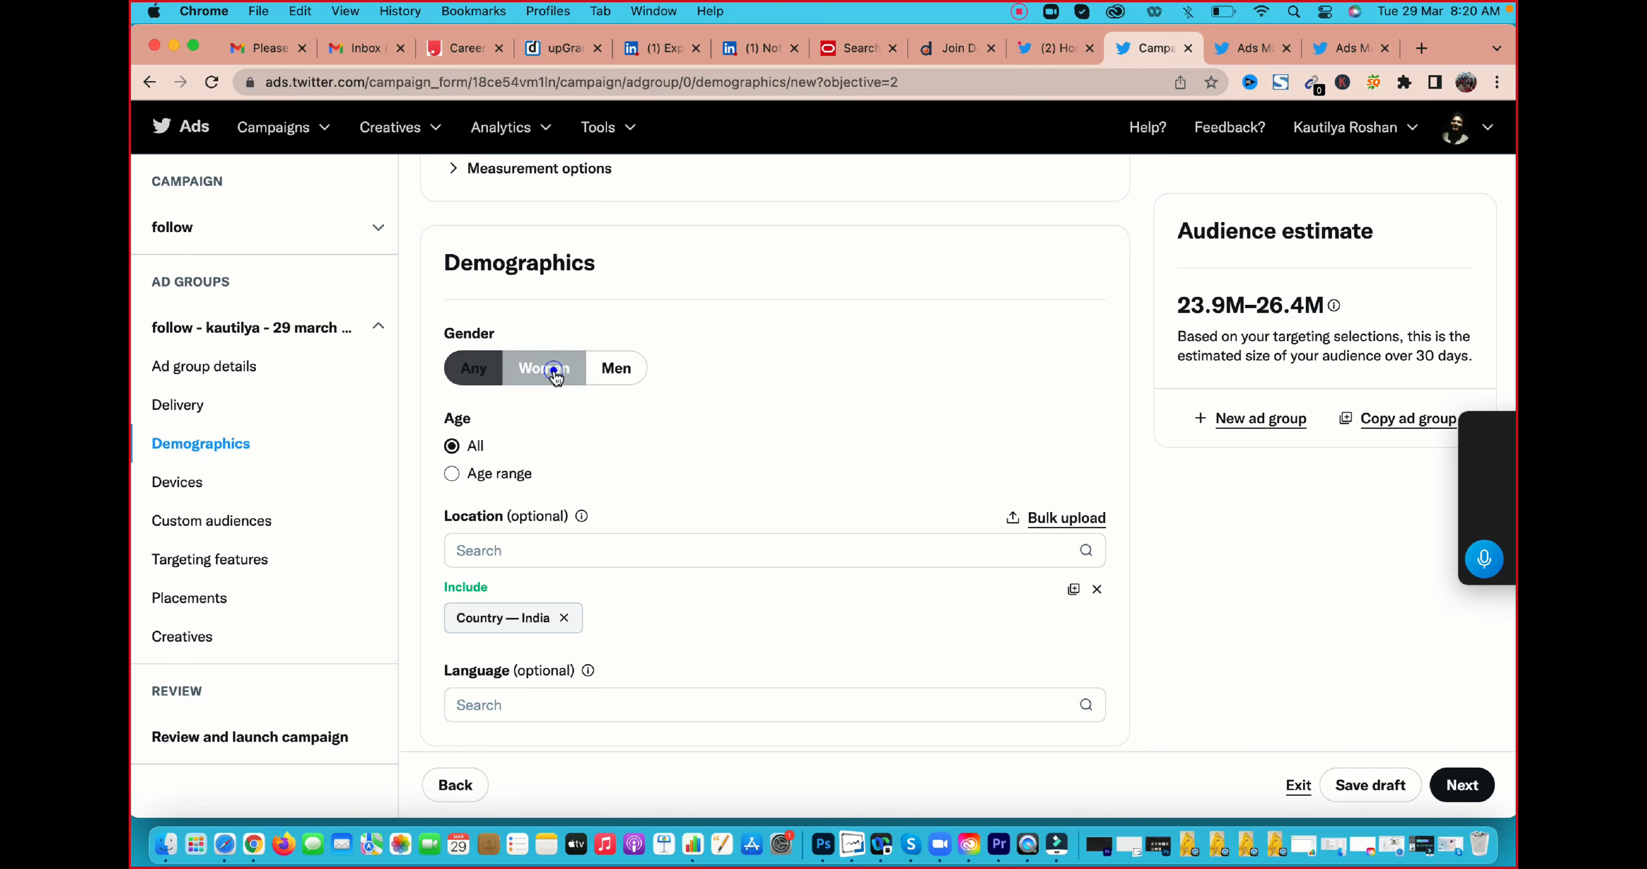
left_click(451, 473)
left_click(656, 512)
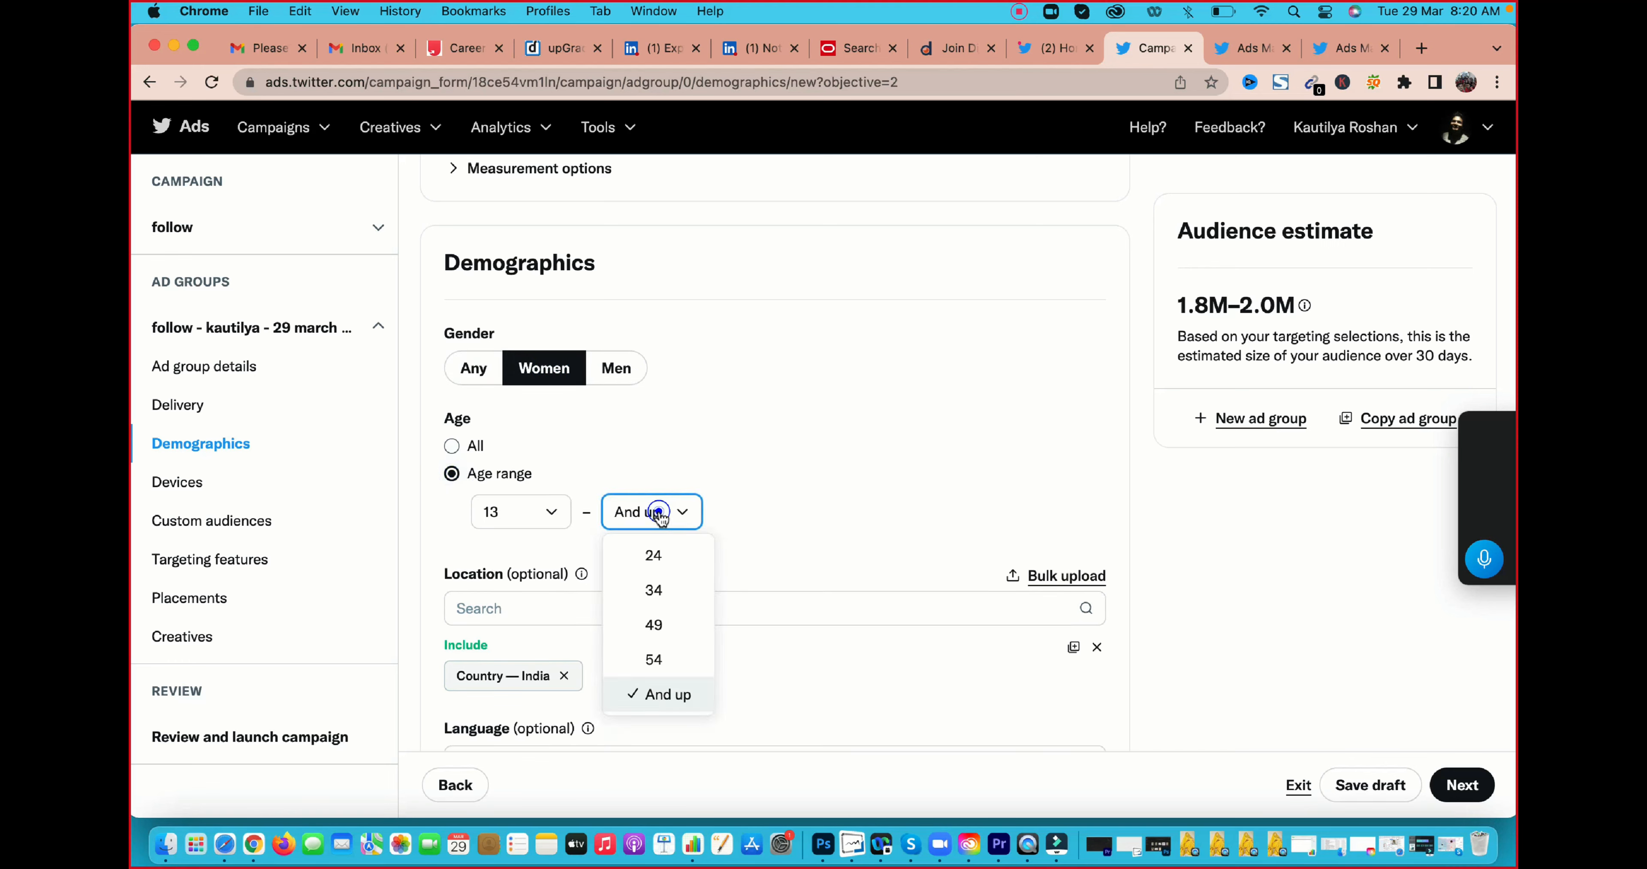
left_click(654, 659)
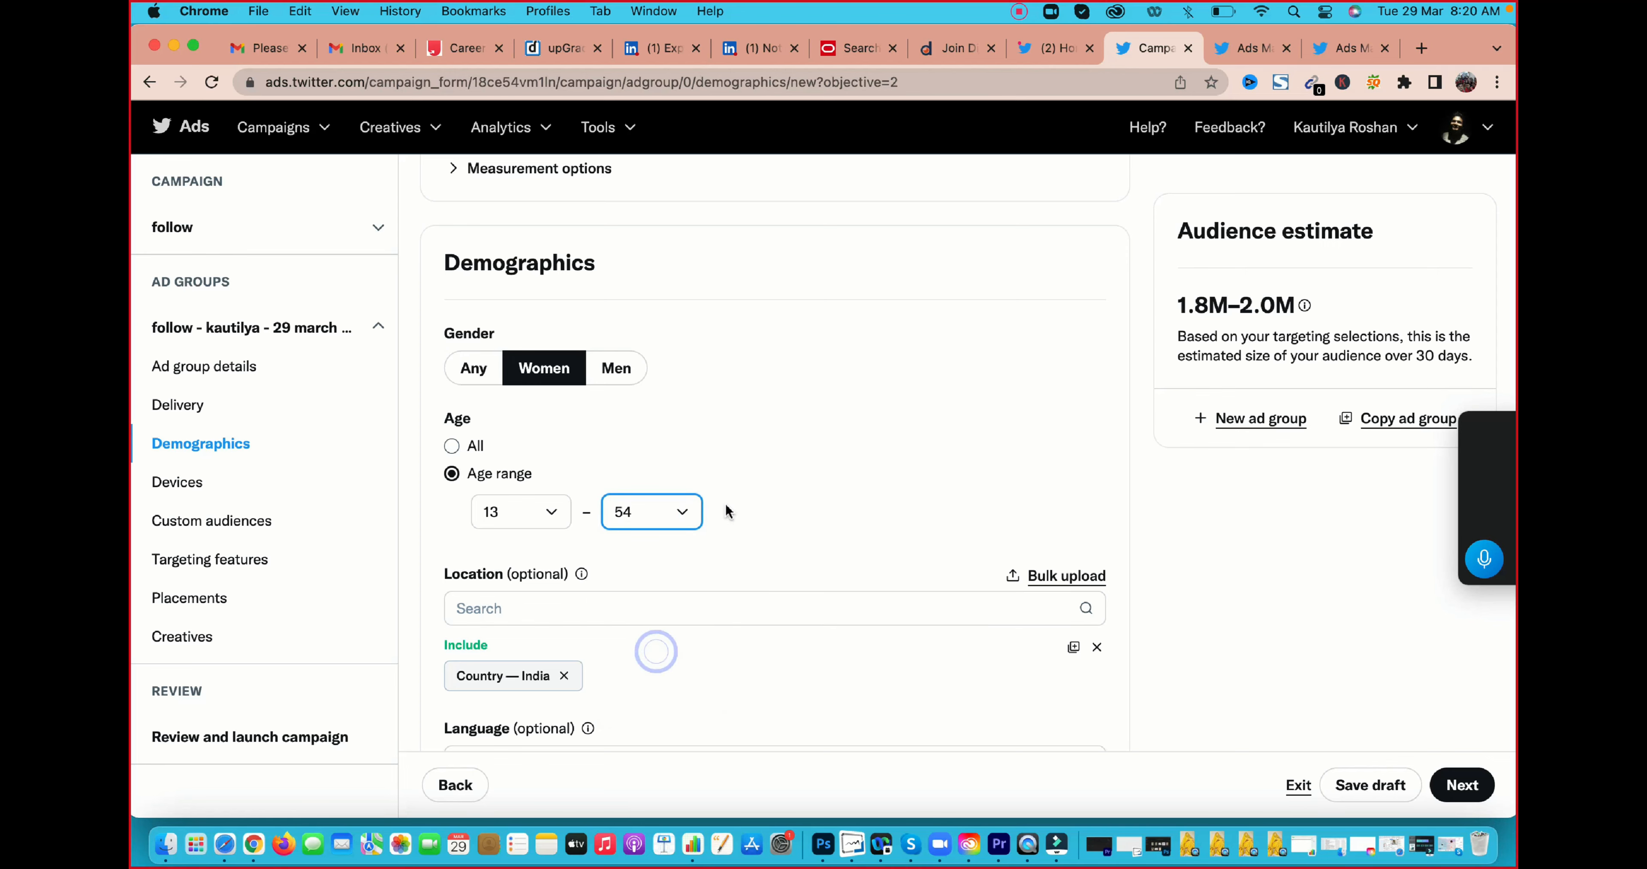
Remove the country India from the targeted locations and search the locations for "india"
scroll(724, 504, "down", 3)
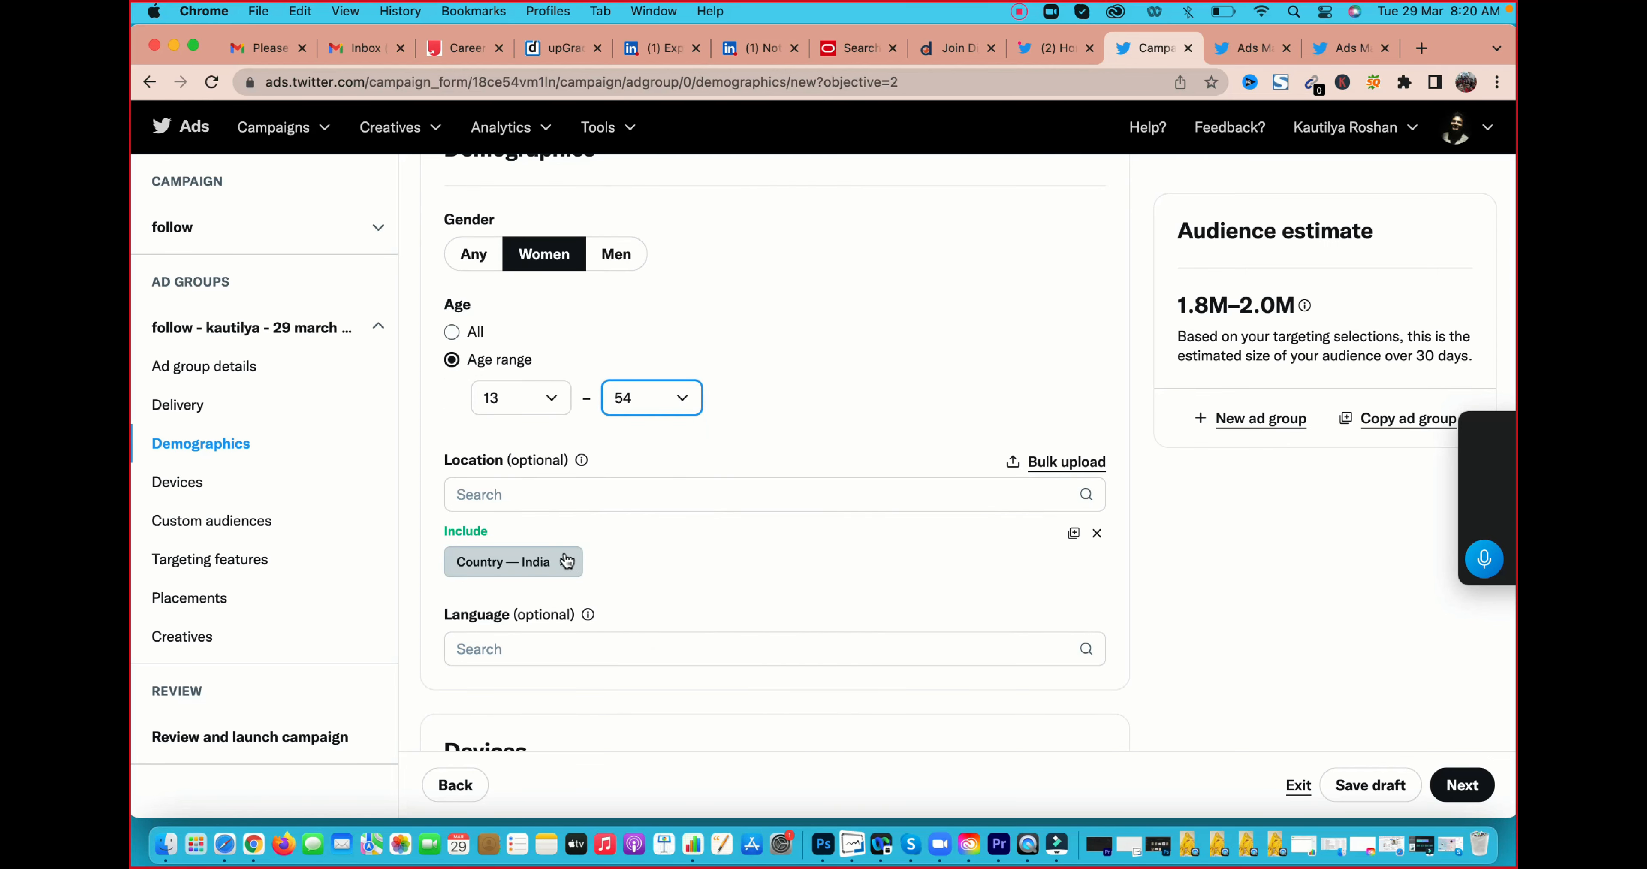
left_click(564, 562)
left_click(564, 494)
type("i")
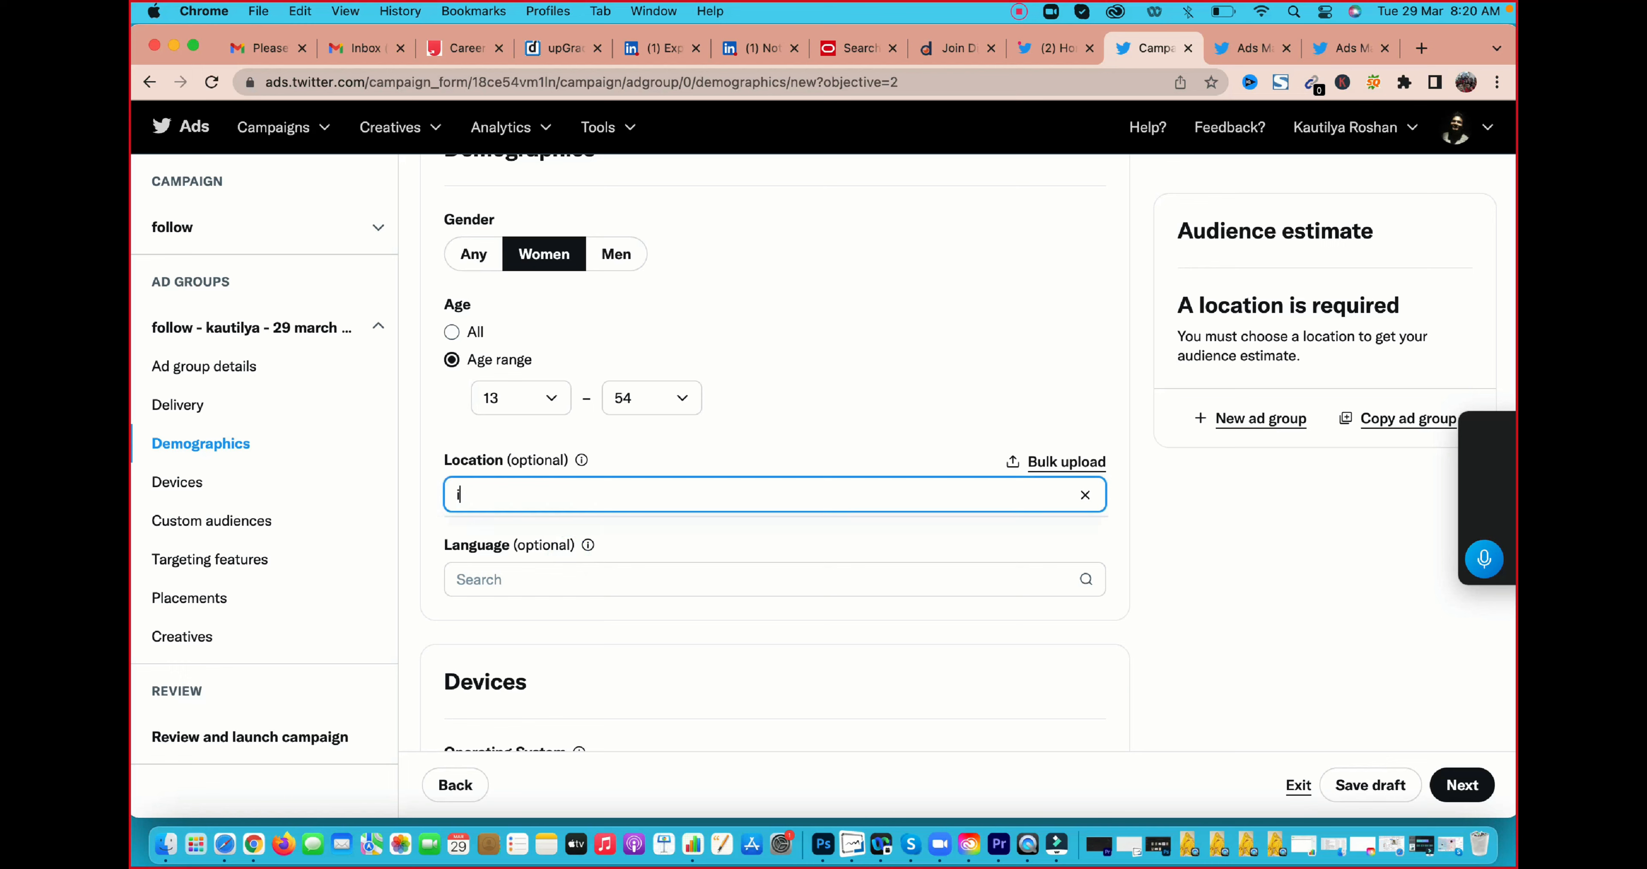
type("ndia")
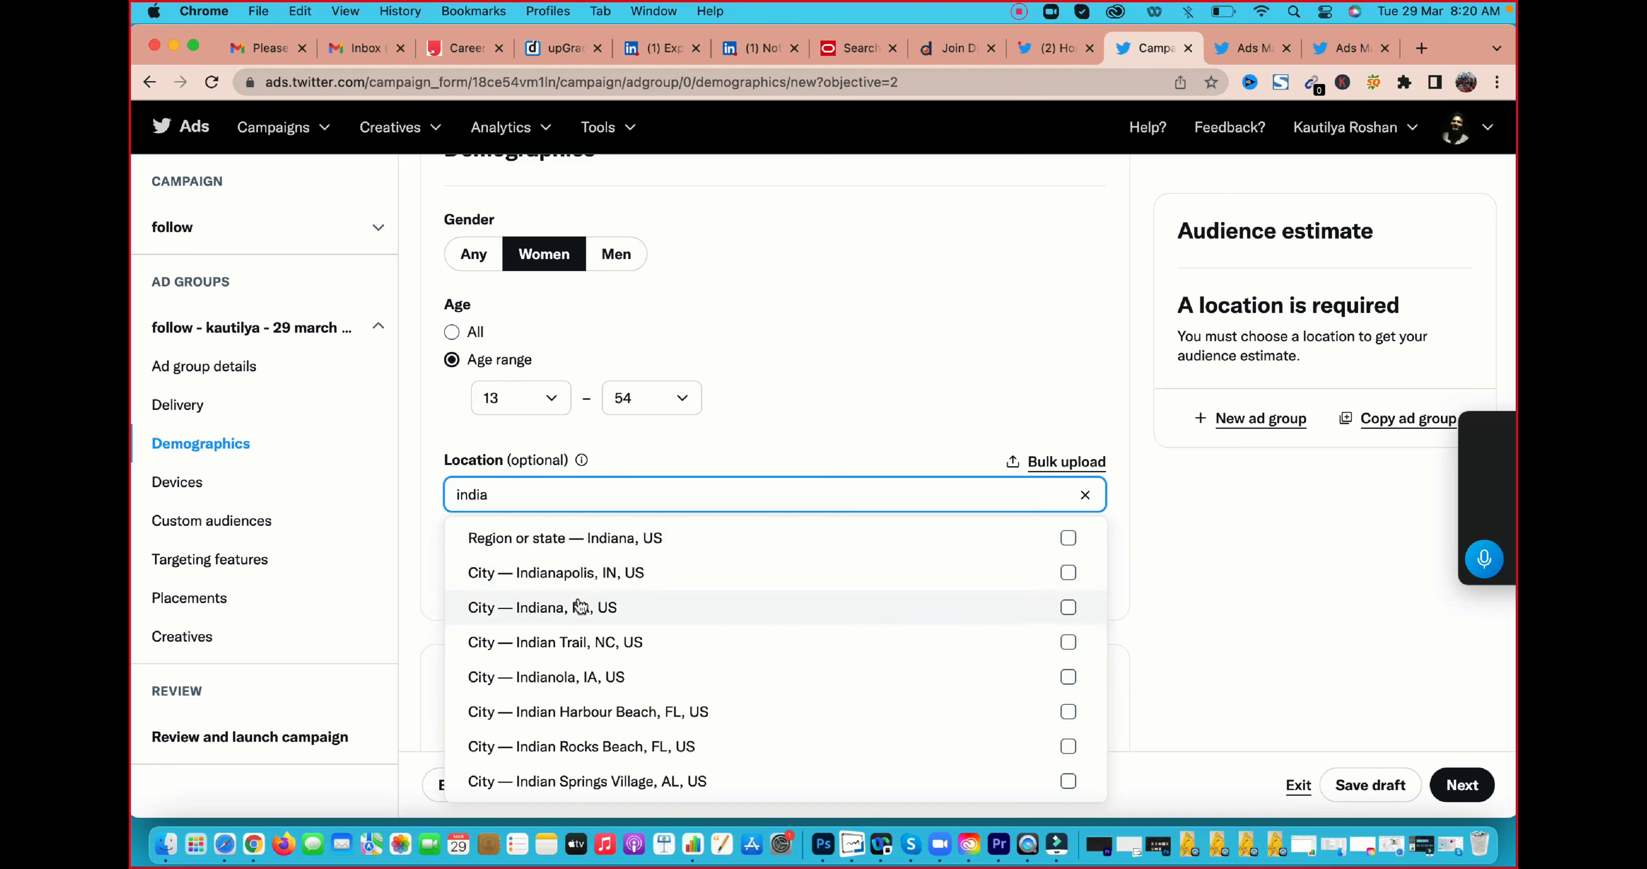
scroll(562, 578, "down", 5)
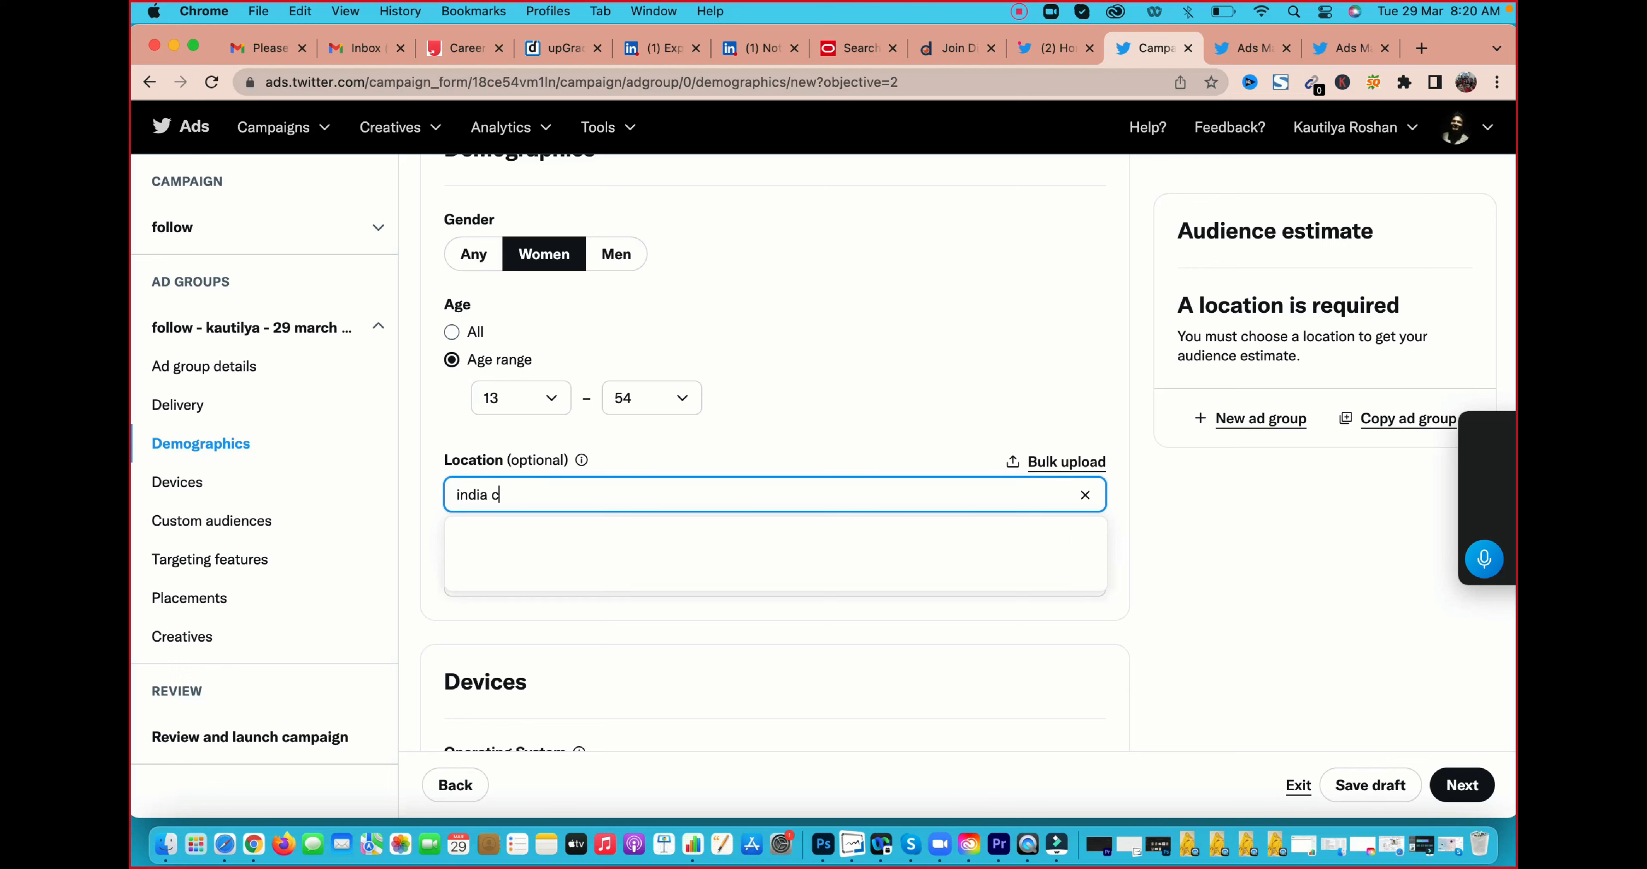
type("co")
key("BackSpace")
key("BackSpace")
key("BackSpace")
key("BackSpace")
key("BackSpace")
key("BackSpace")
key("BackSpace")
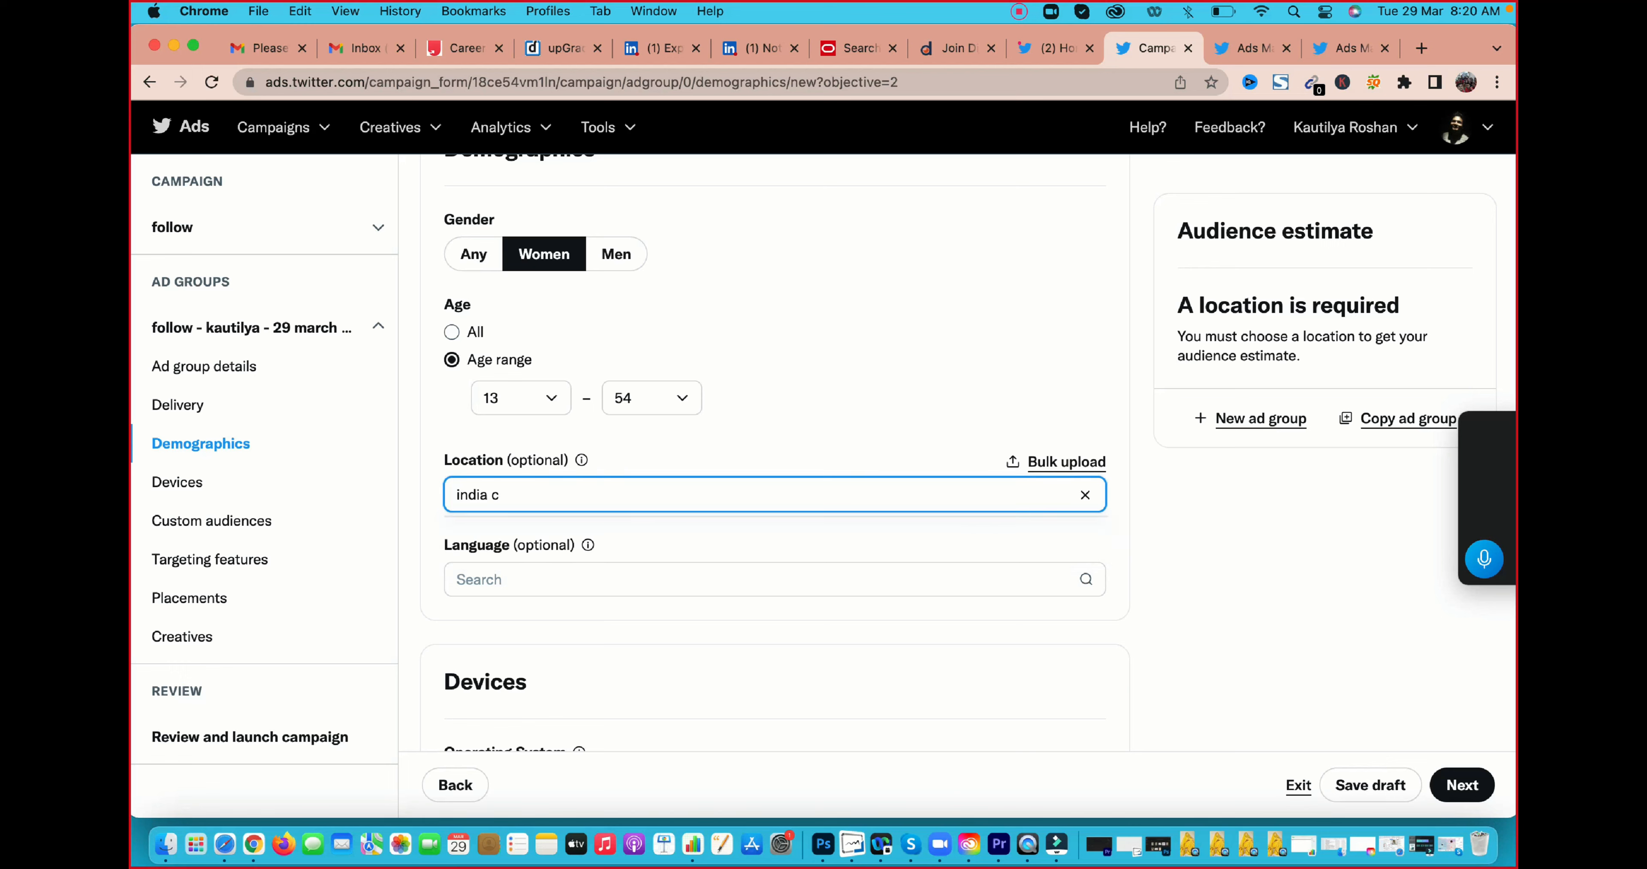
key("BackSpace")
Search the locations for "India" and include the country India in the targeting
type("India")
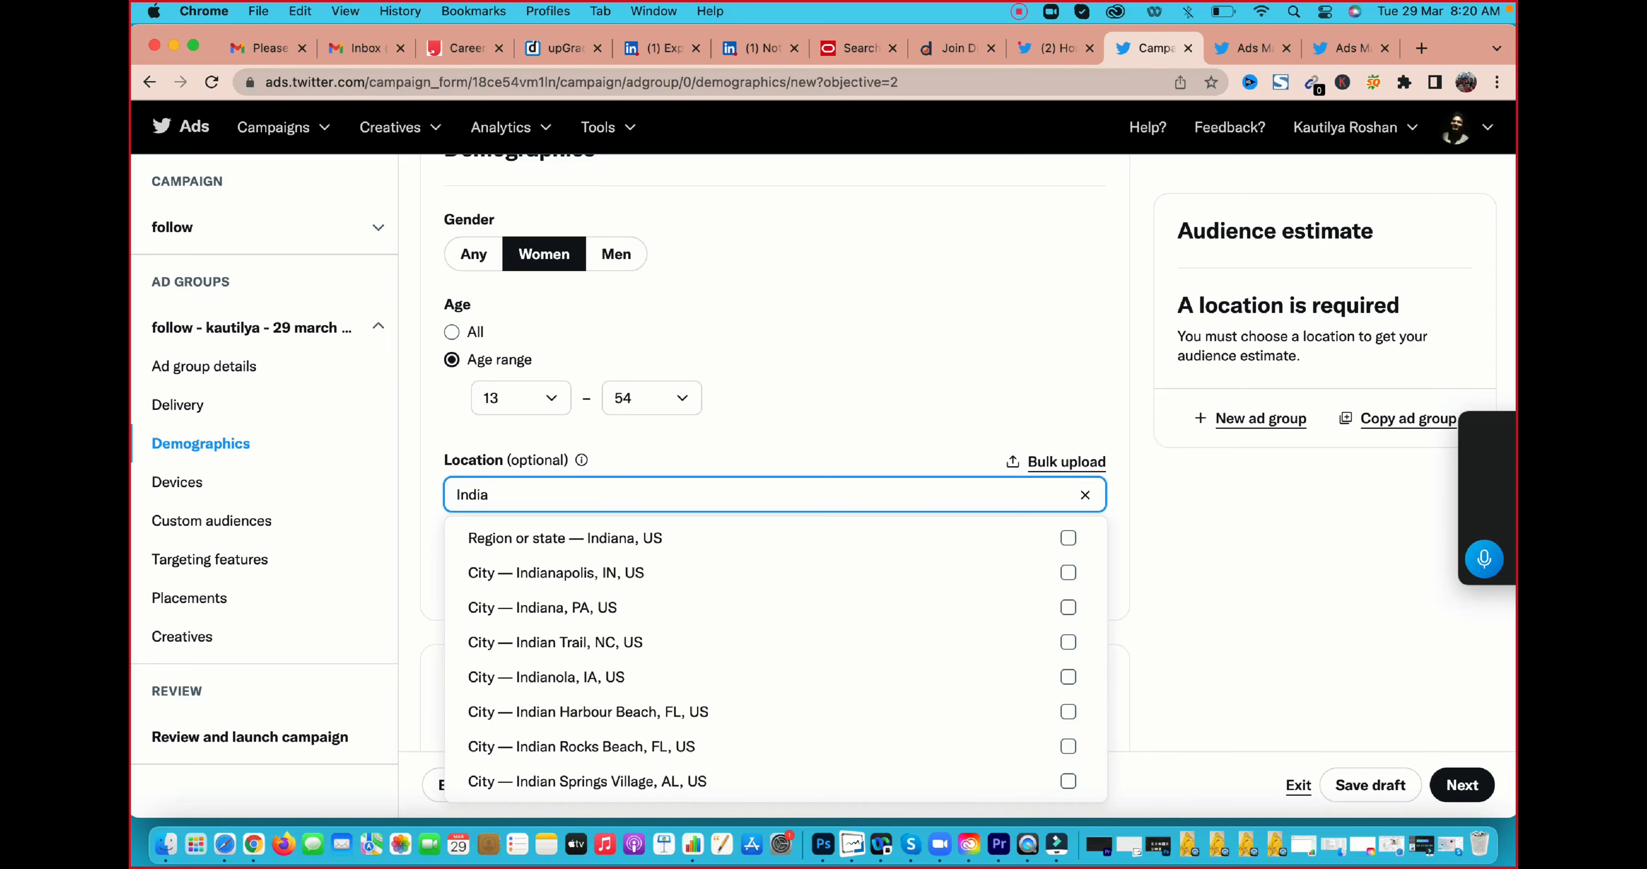
scroll(588, 582, "down", 10)
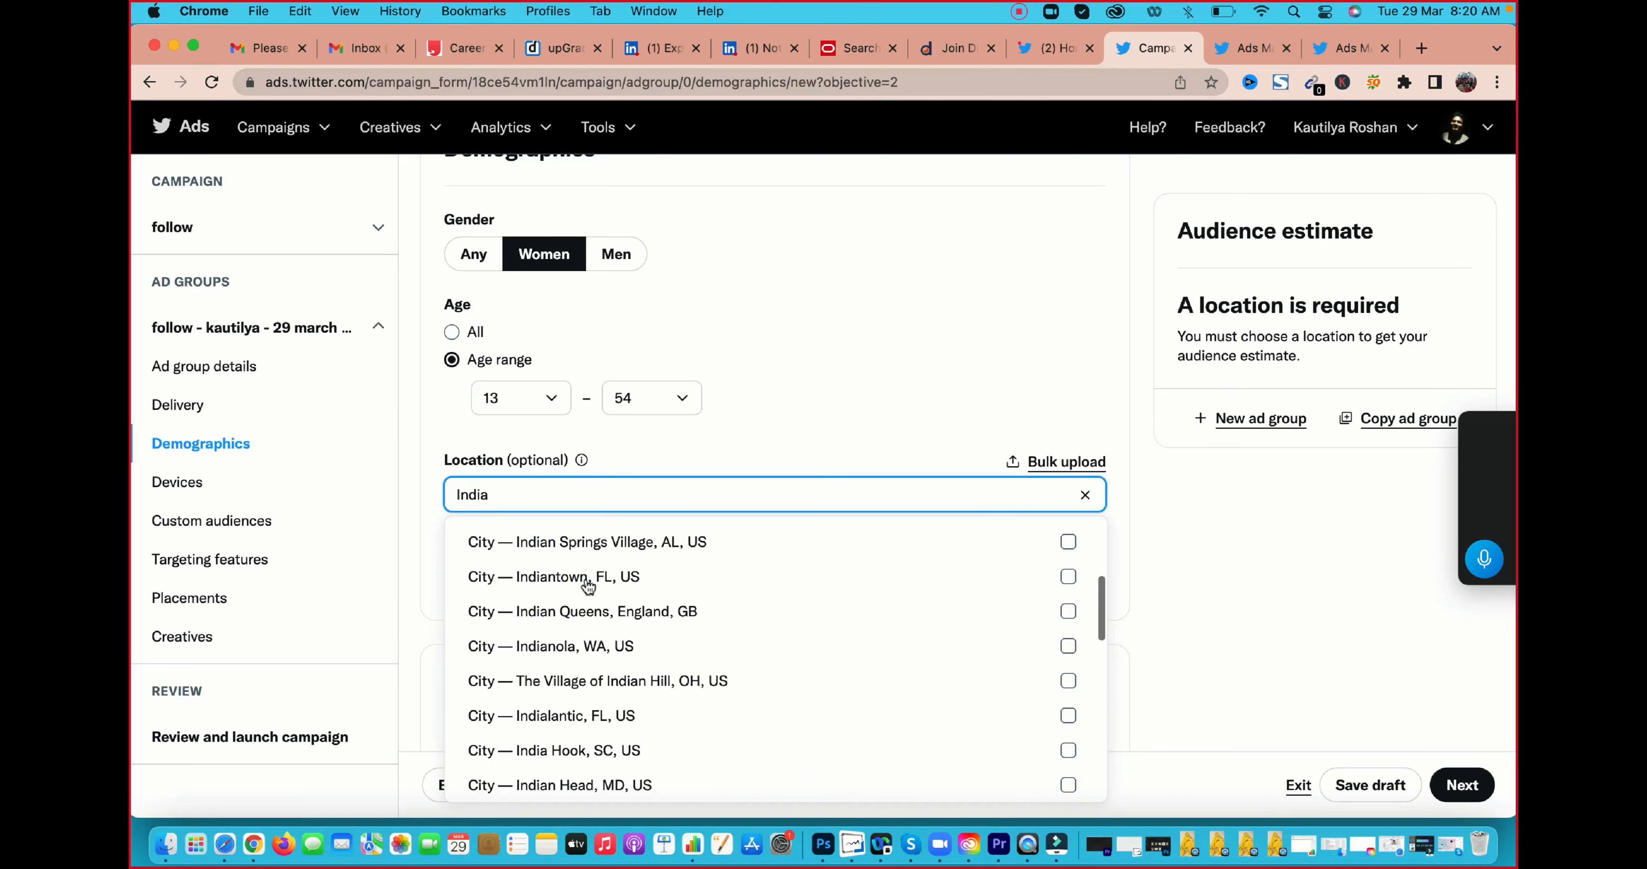
scroll(588, 586, "down", 5)
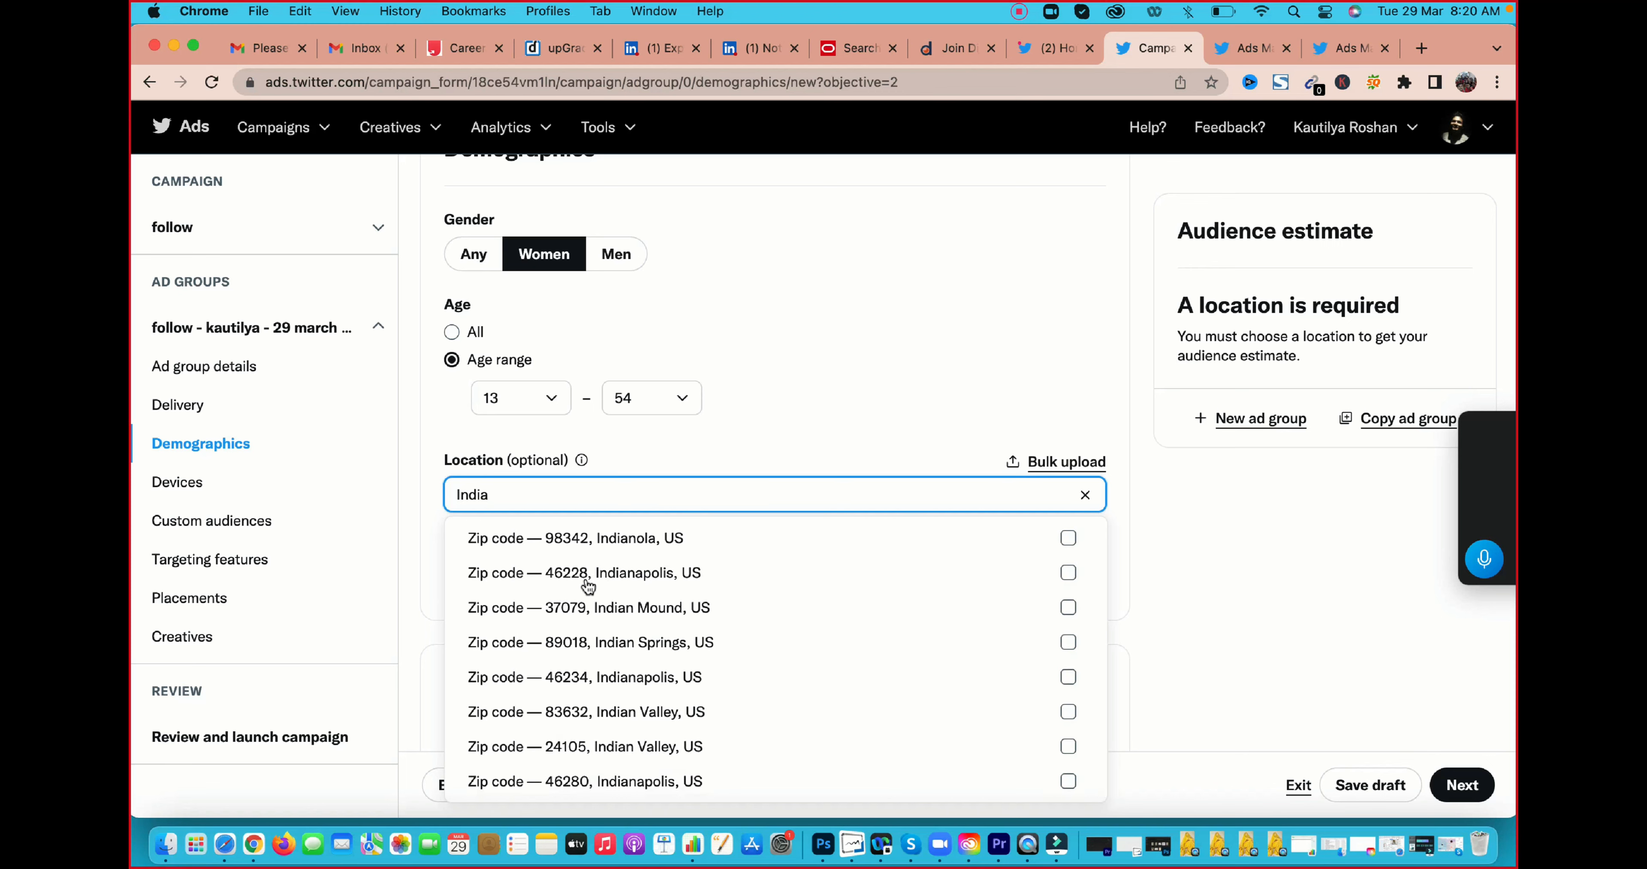
scroll(588, 585, "up", 5)
scroll(576, 585, "up", 5)
scroll(584, 583, "down", 3)
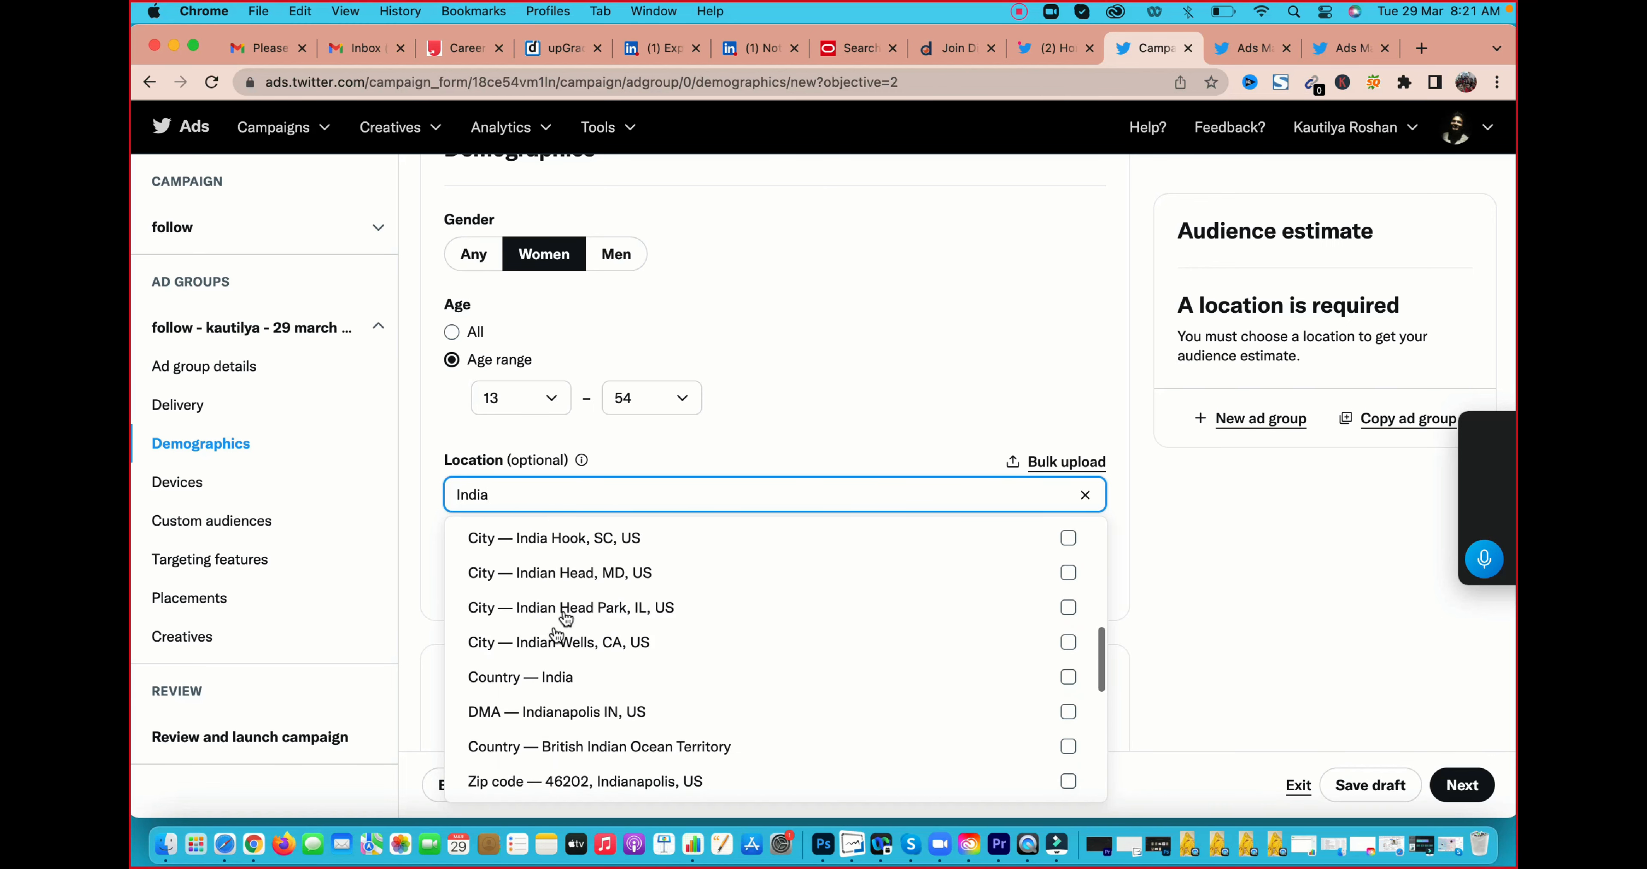
left_click(521, 679)
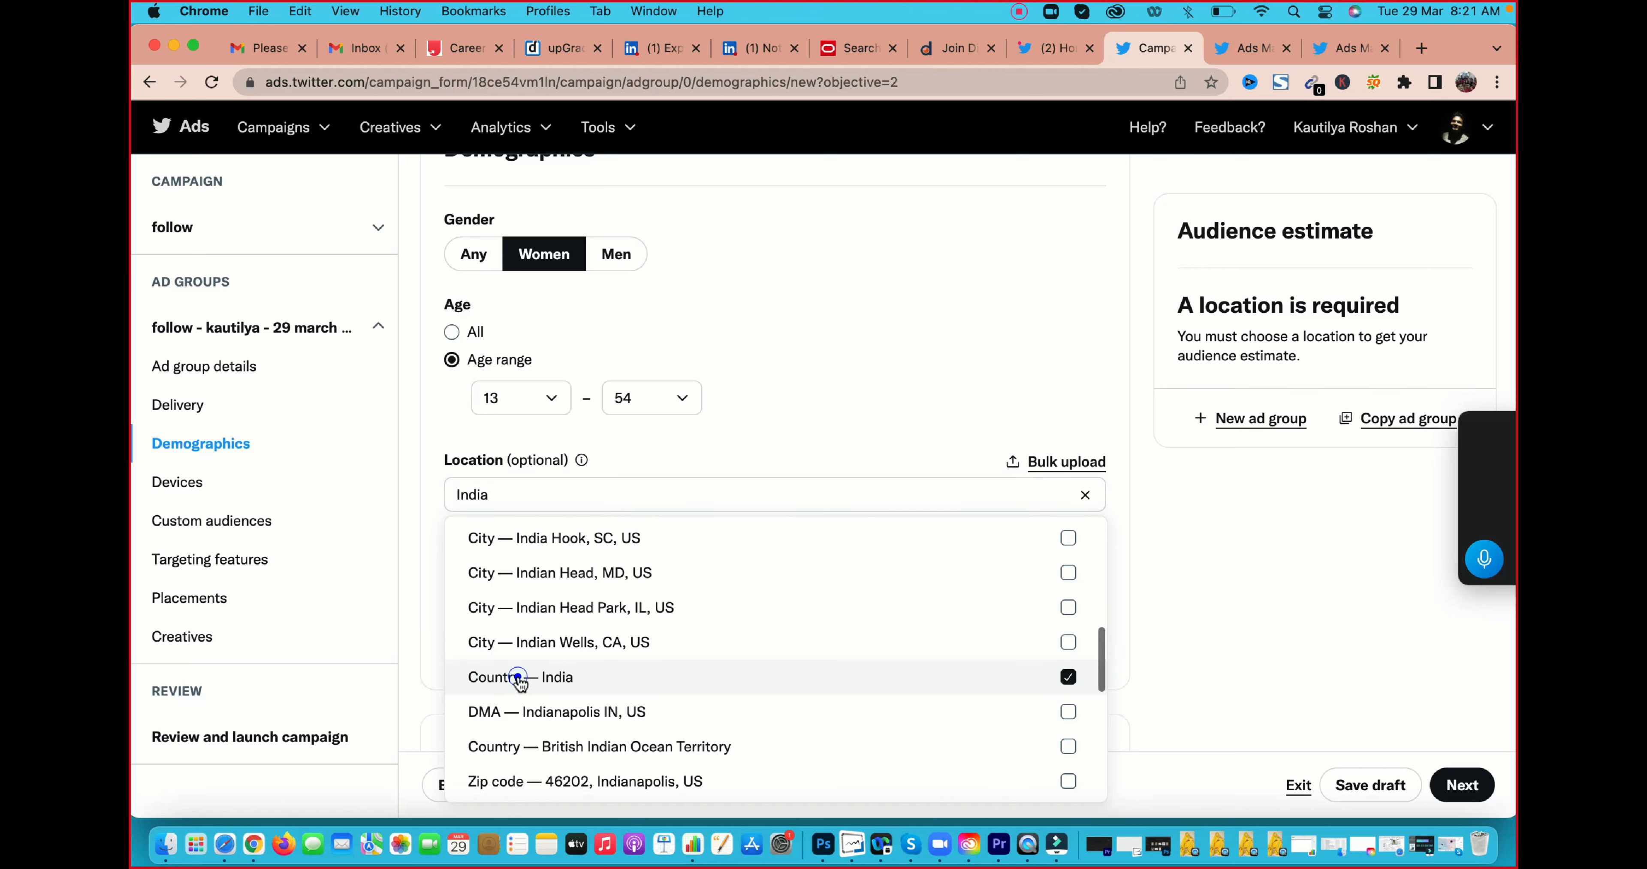
left_click(521, 680)
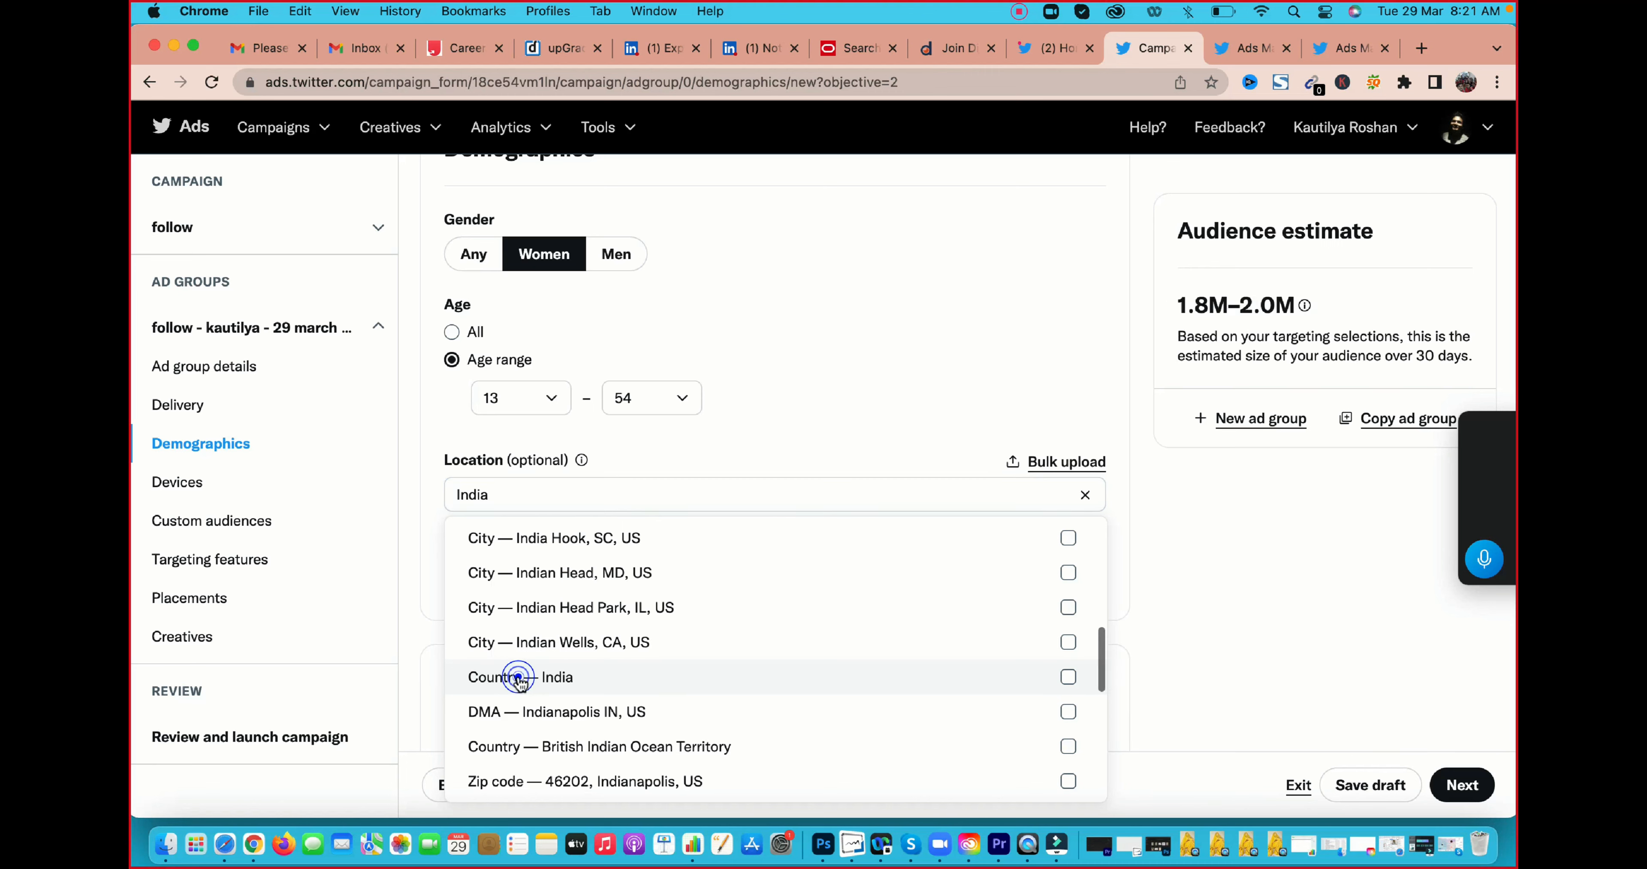
left_click(559, 678)
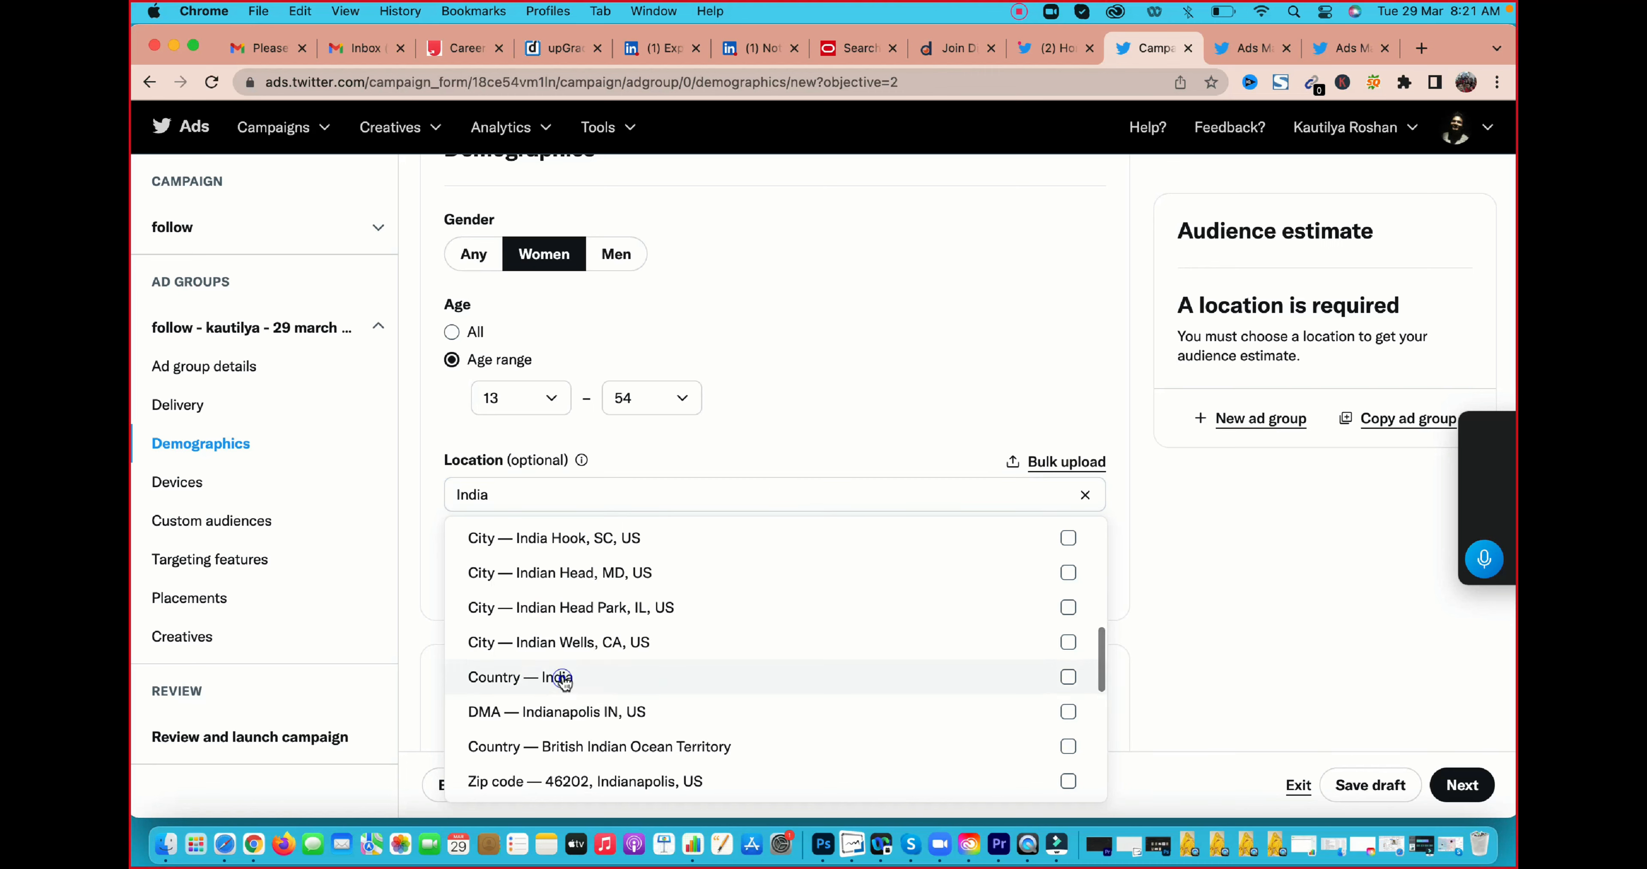
left_click(1007, 385)
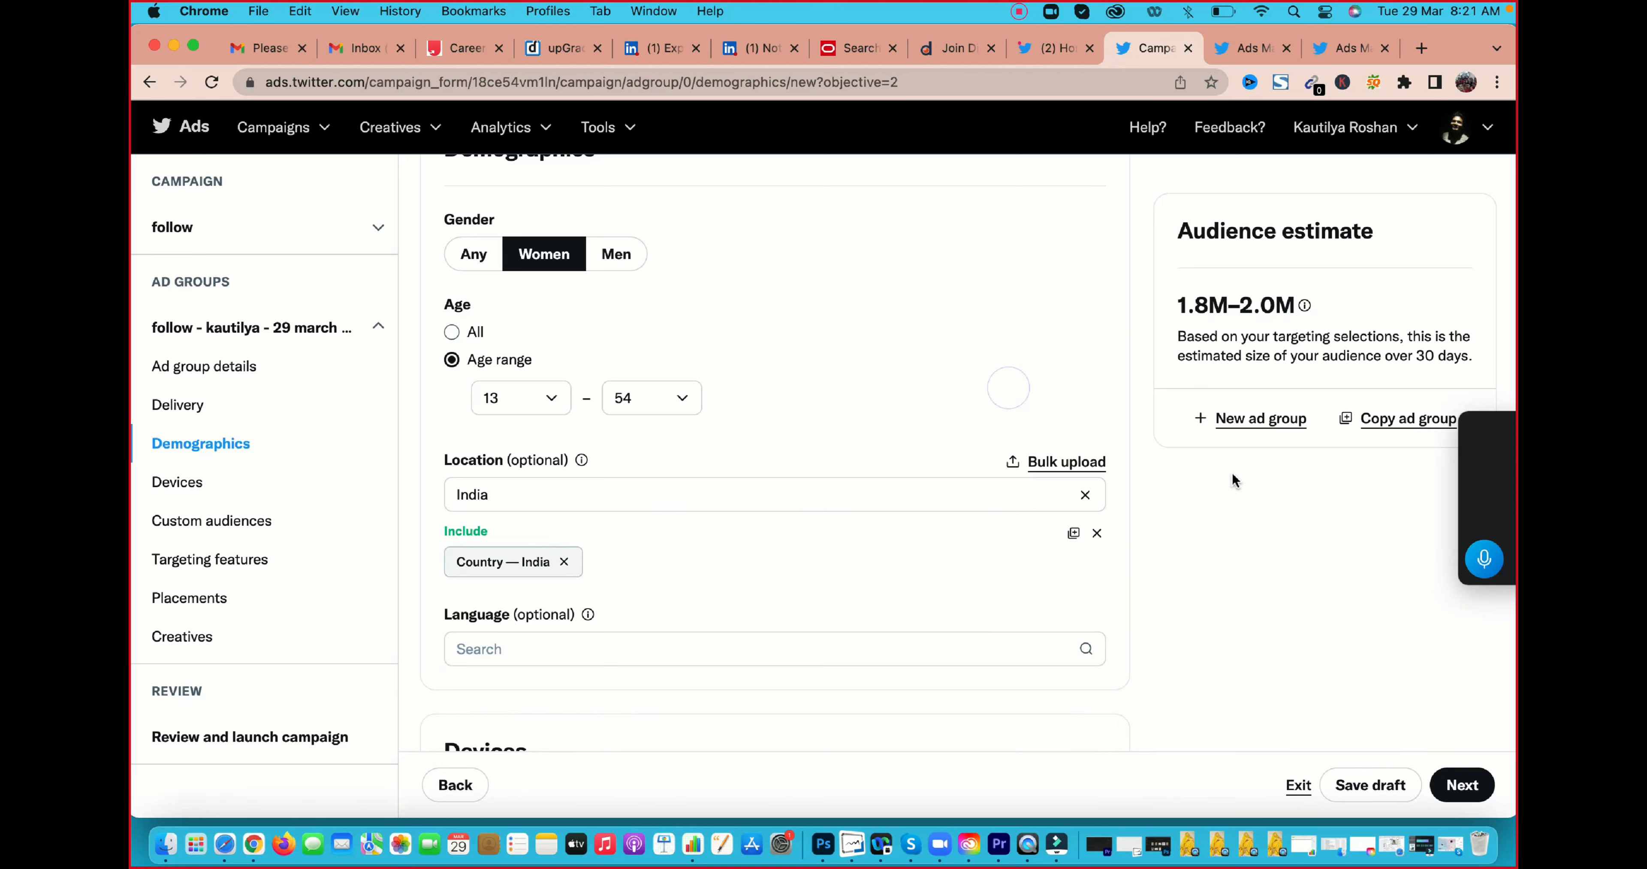
Check the audience estimate and look through the languages available for targeting
scroll(1232, 471, "down", 1)
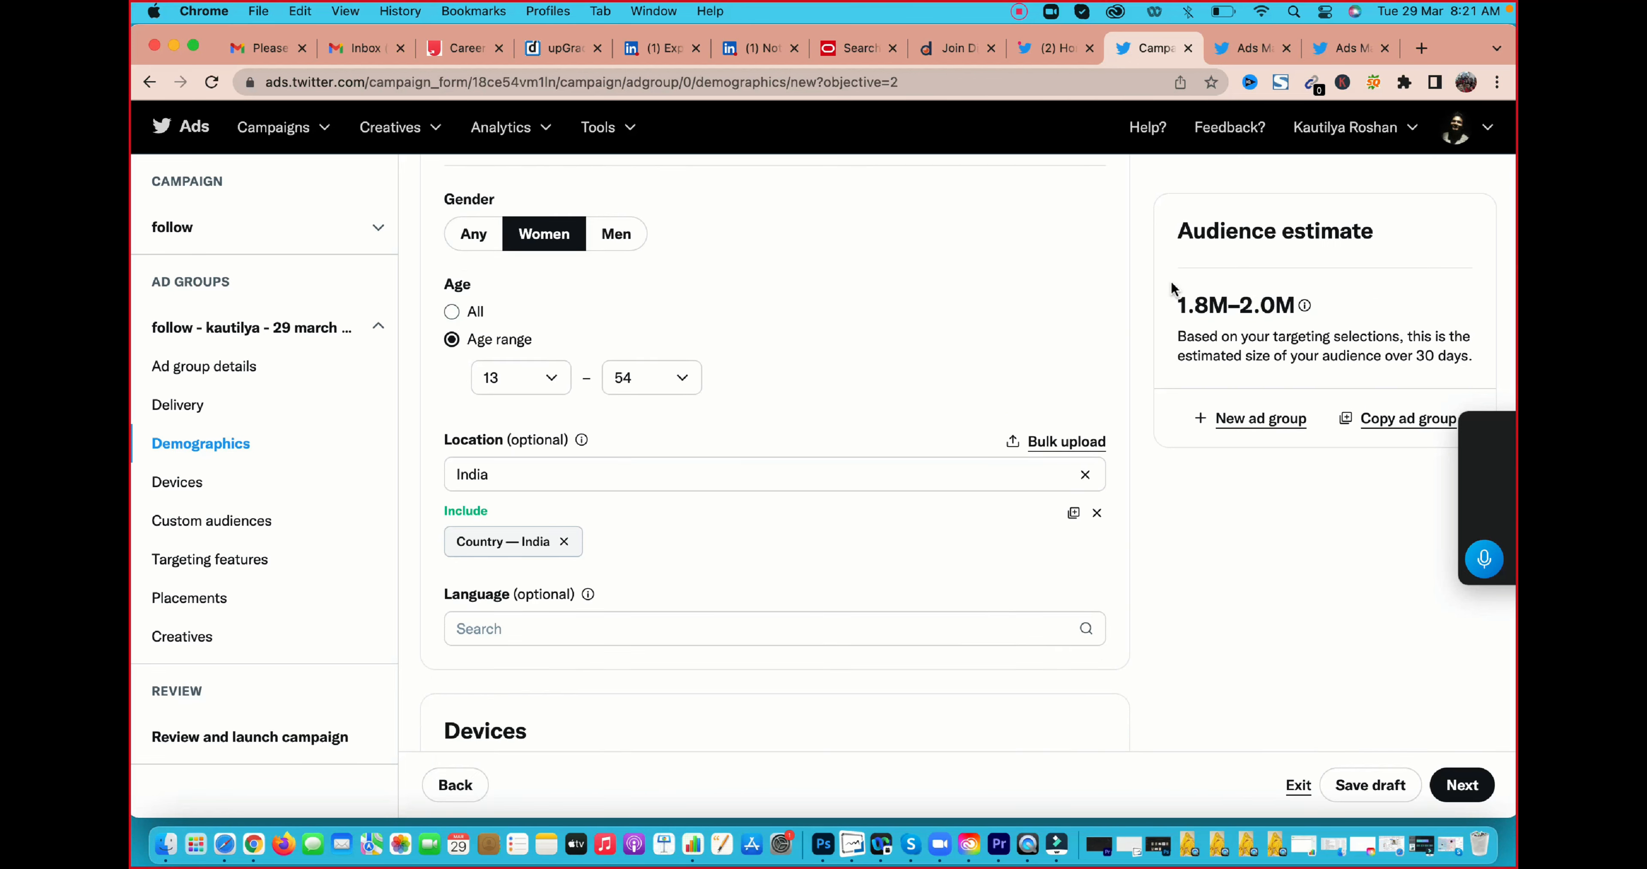
left_click_drag(1176, 304, 1297, 302)
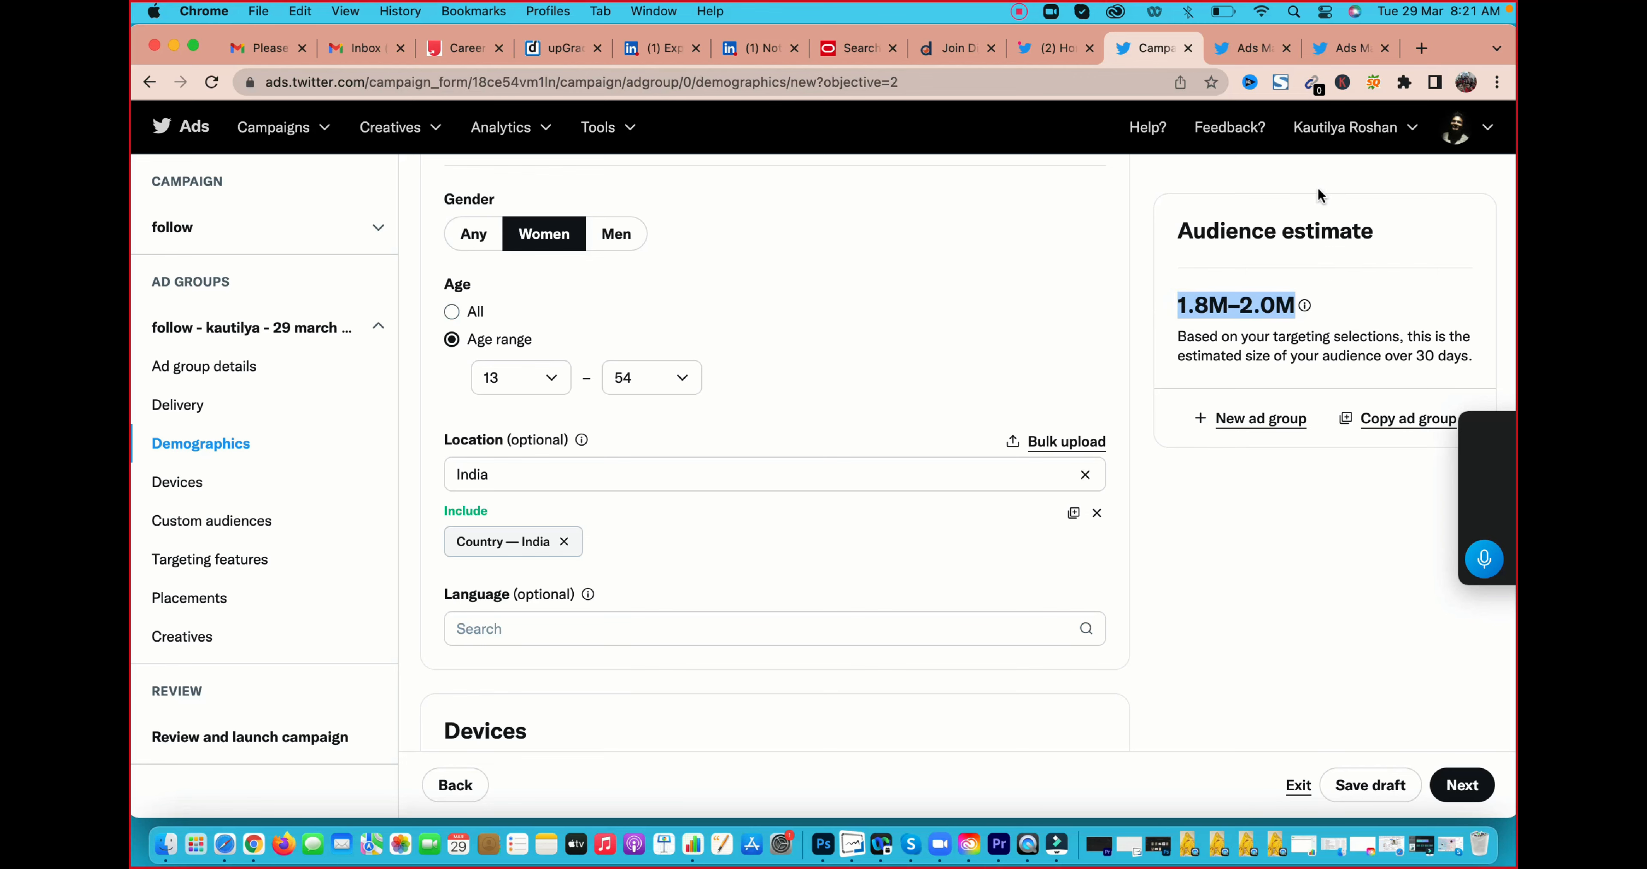
scroll(555, 590, "down", 2)
left_click(541, 546)
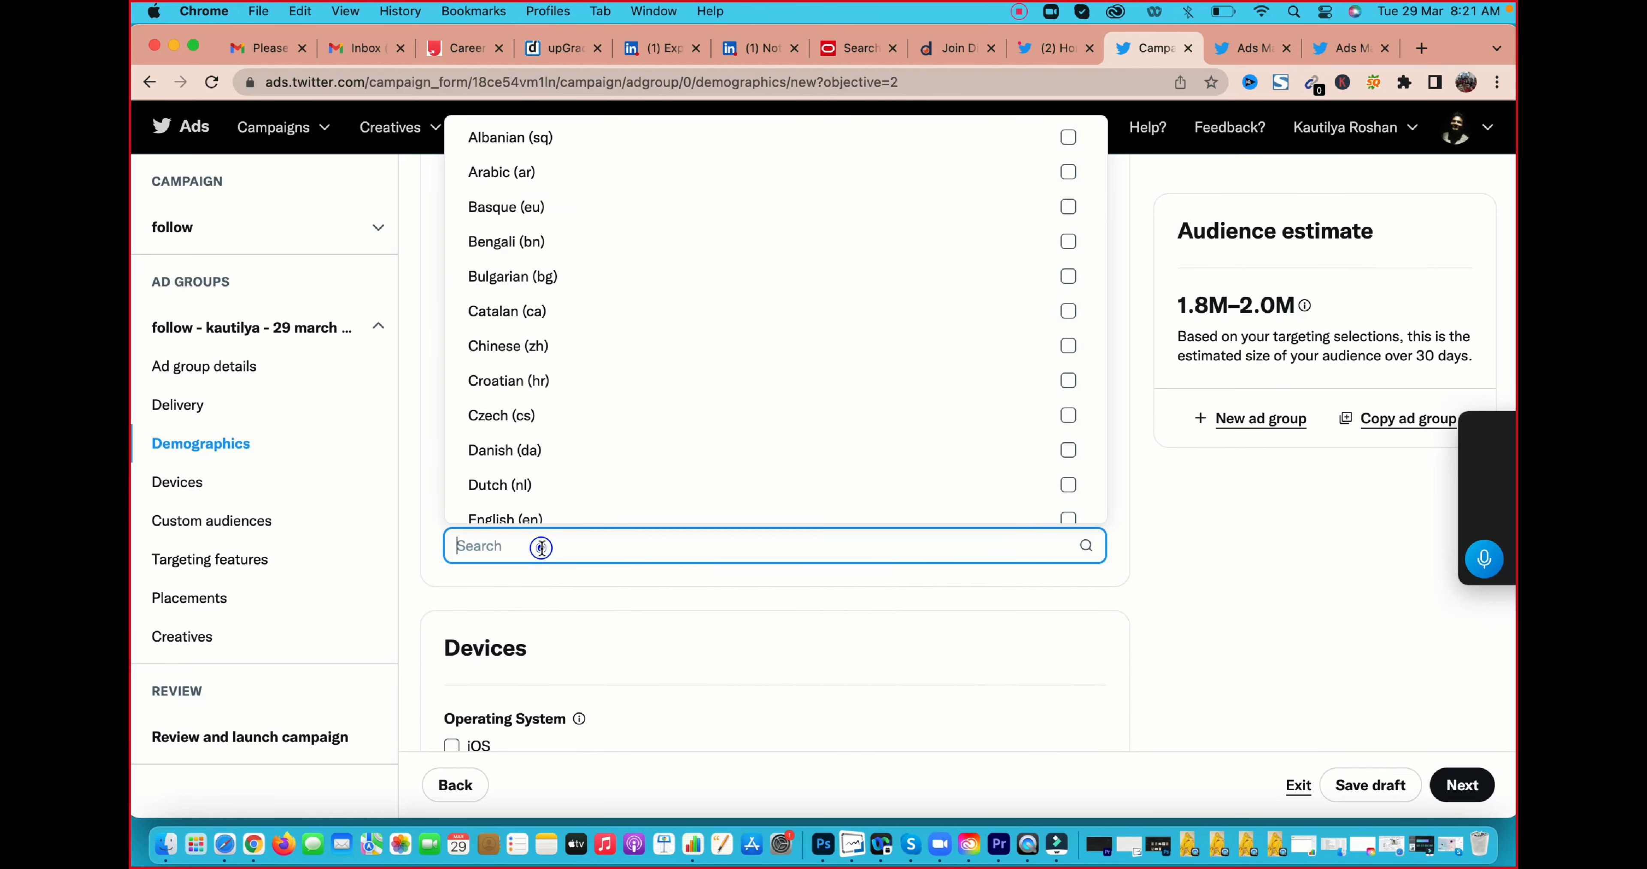
scroll(650, 320, "down", 5)
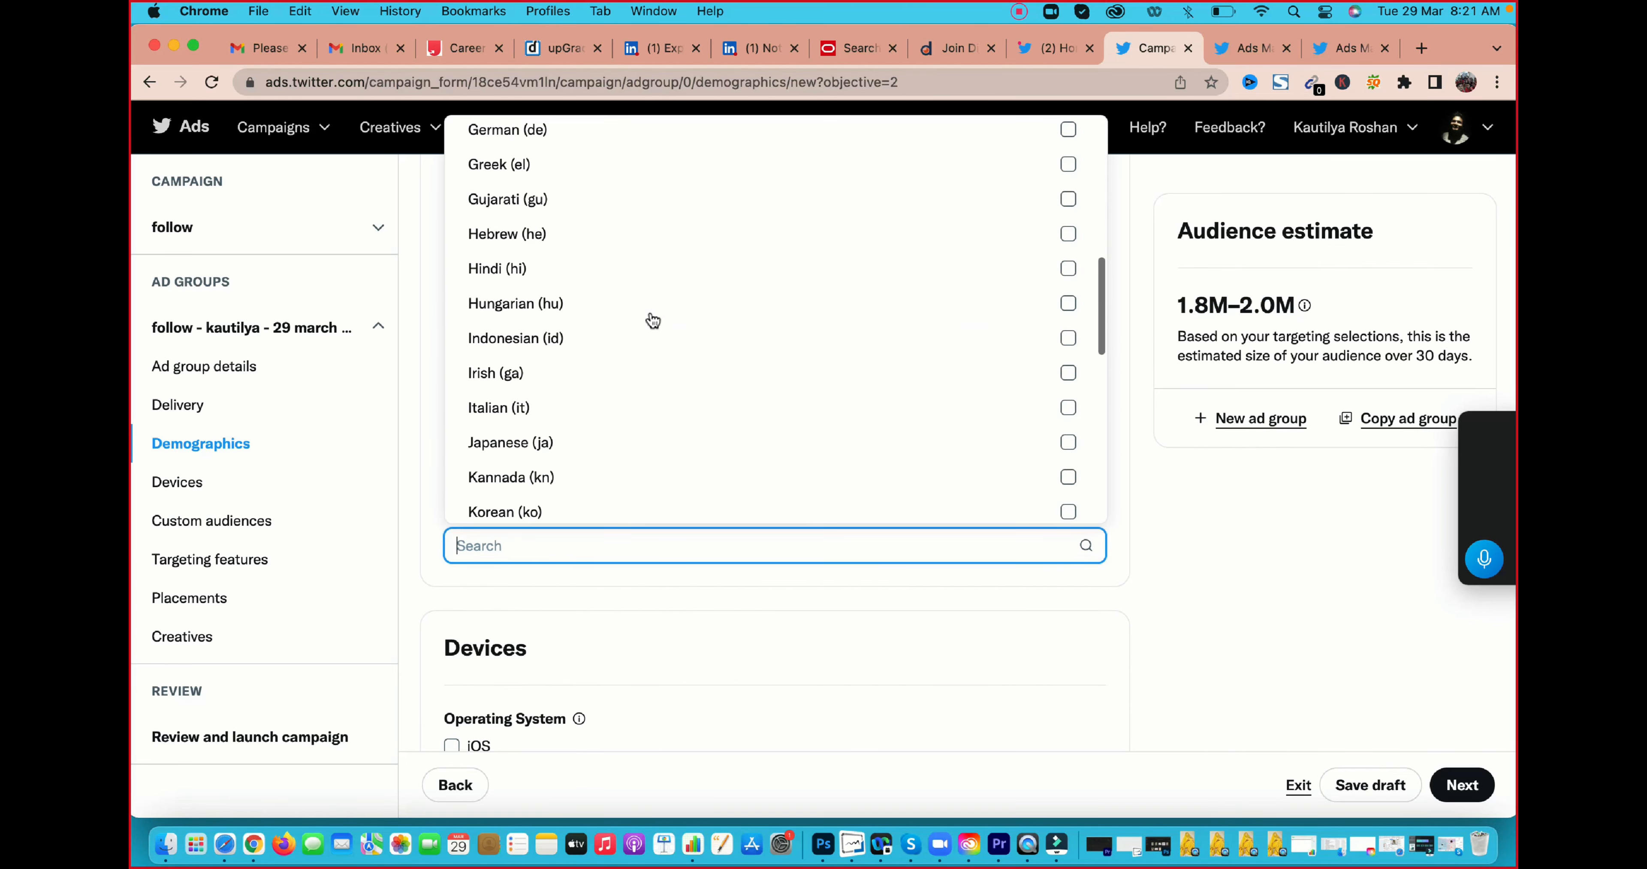
left_click(869, 582)
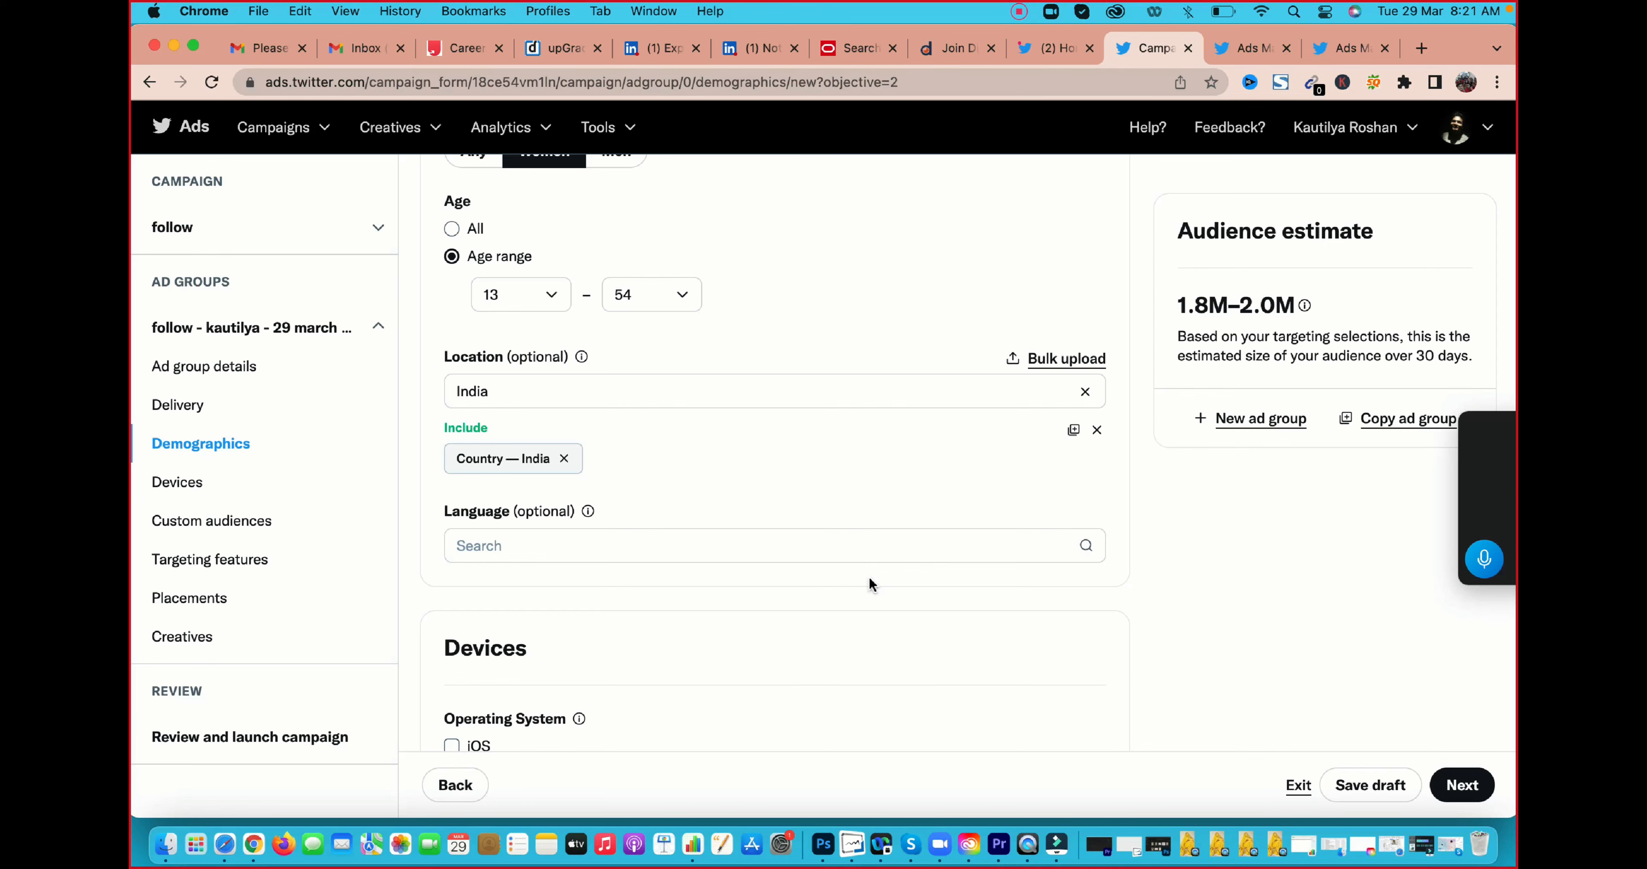
Examine the operating system choices and the brands offered for device model targeting
scroll(869, 580, "down", 5)
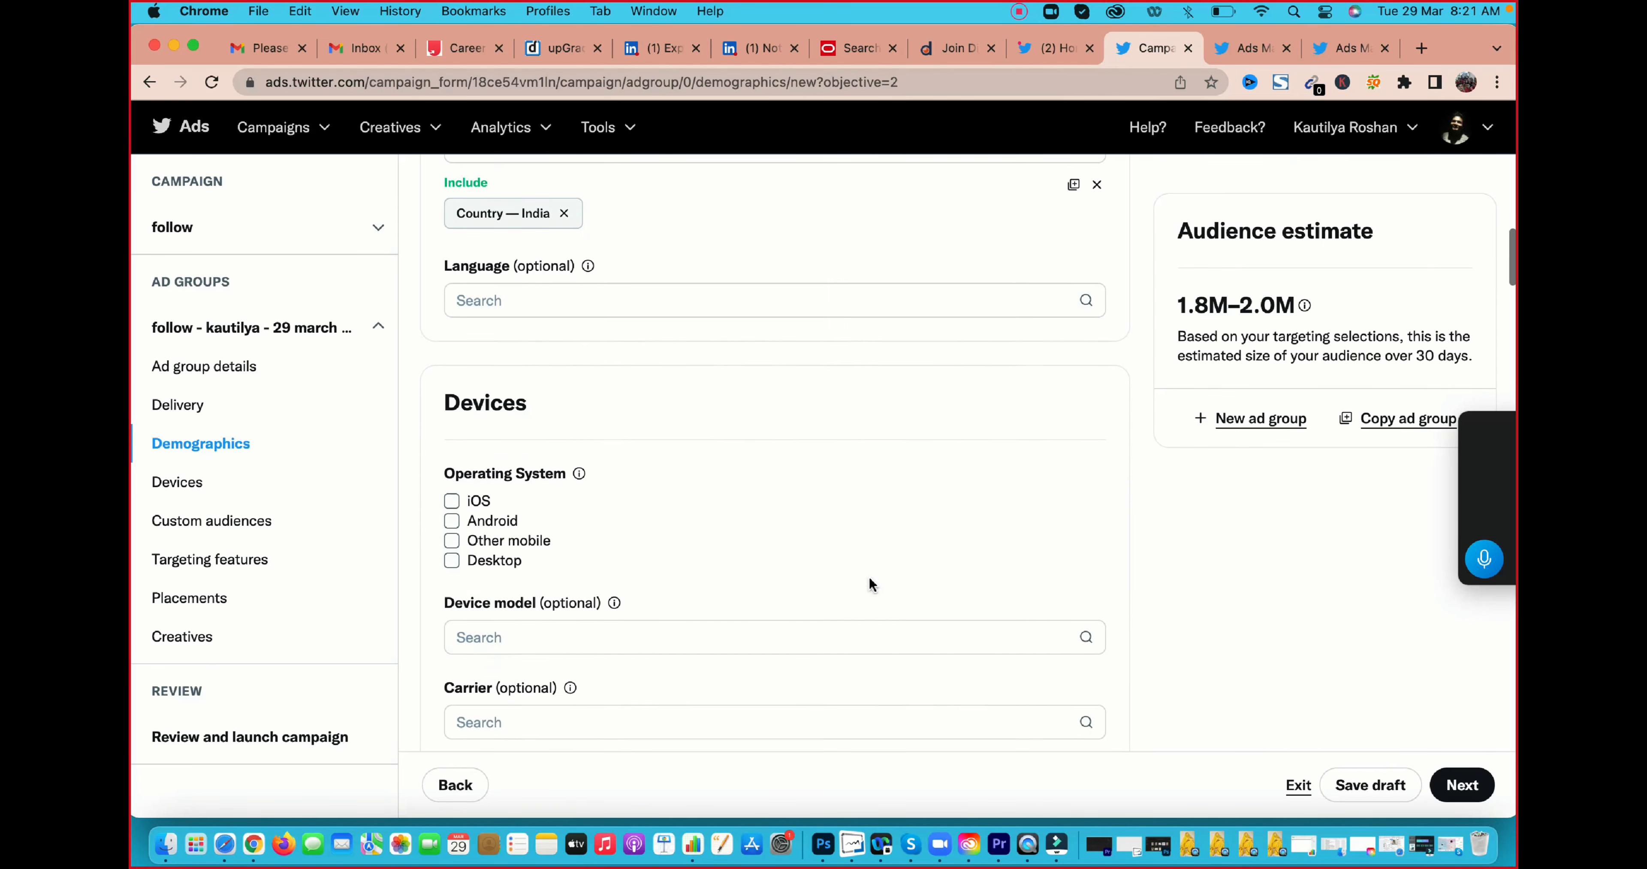
scroll(869, 580, "down", 1)
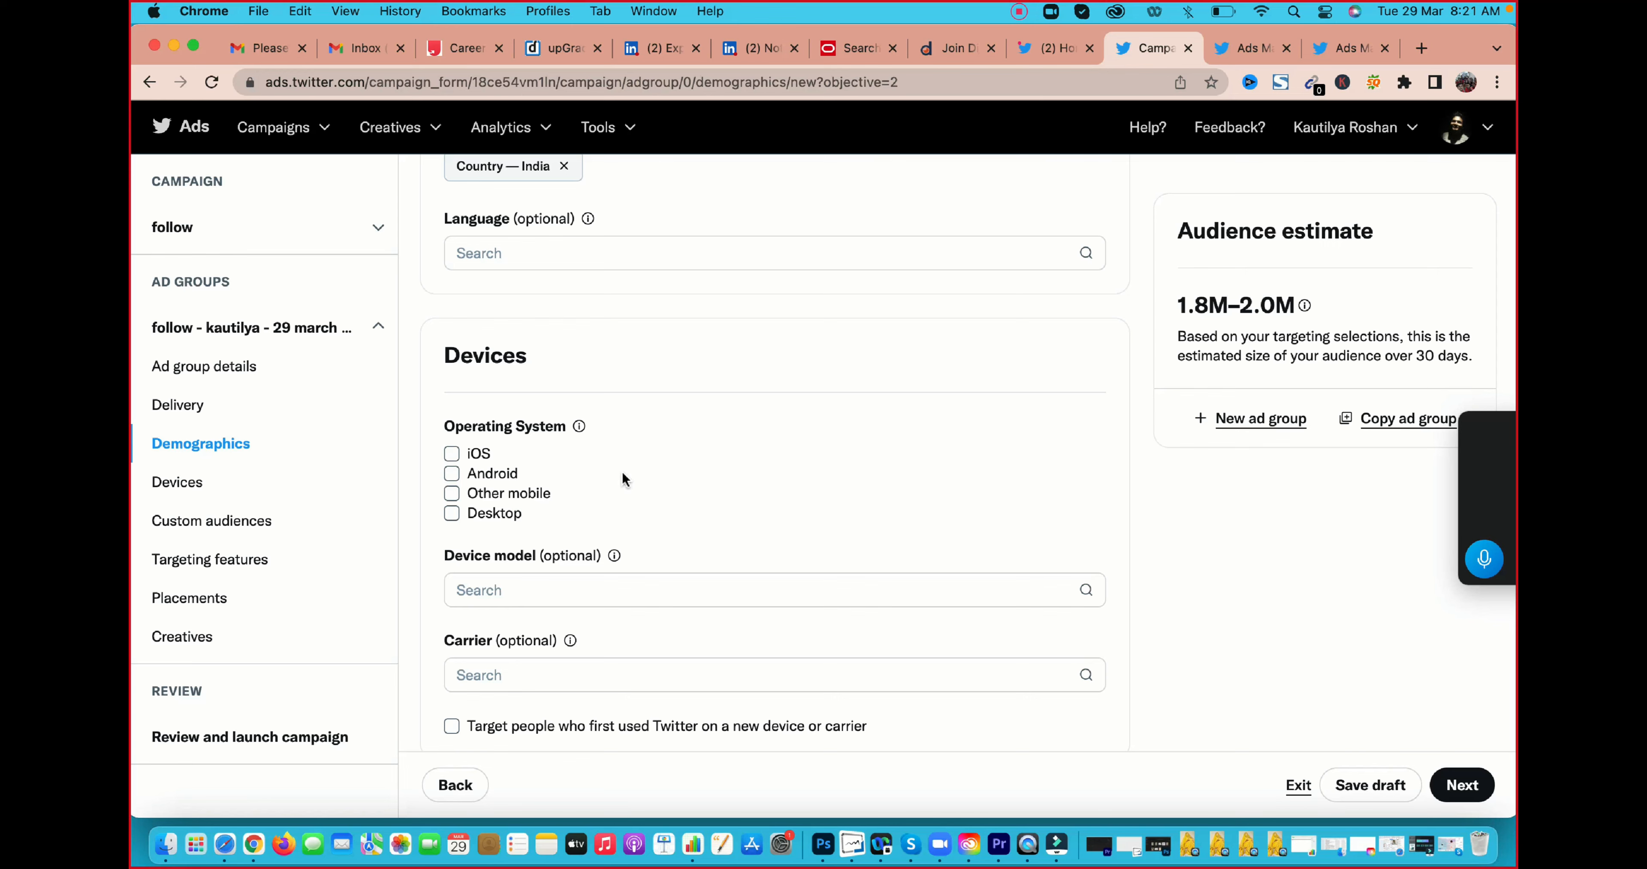
scroll(621, 477, "down", 3)
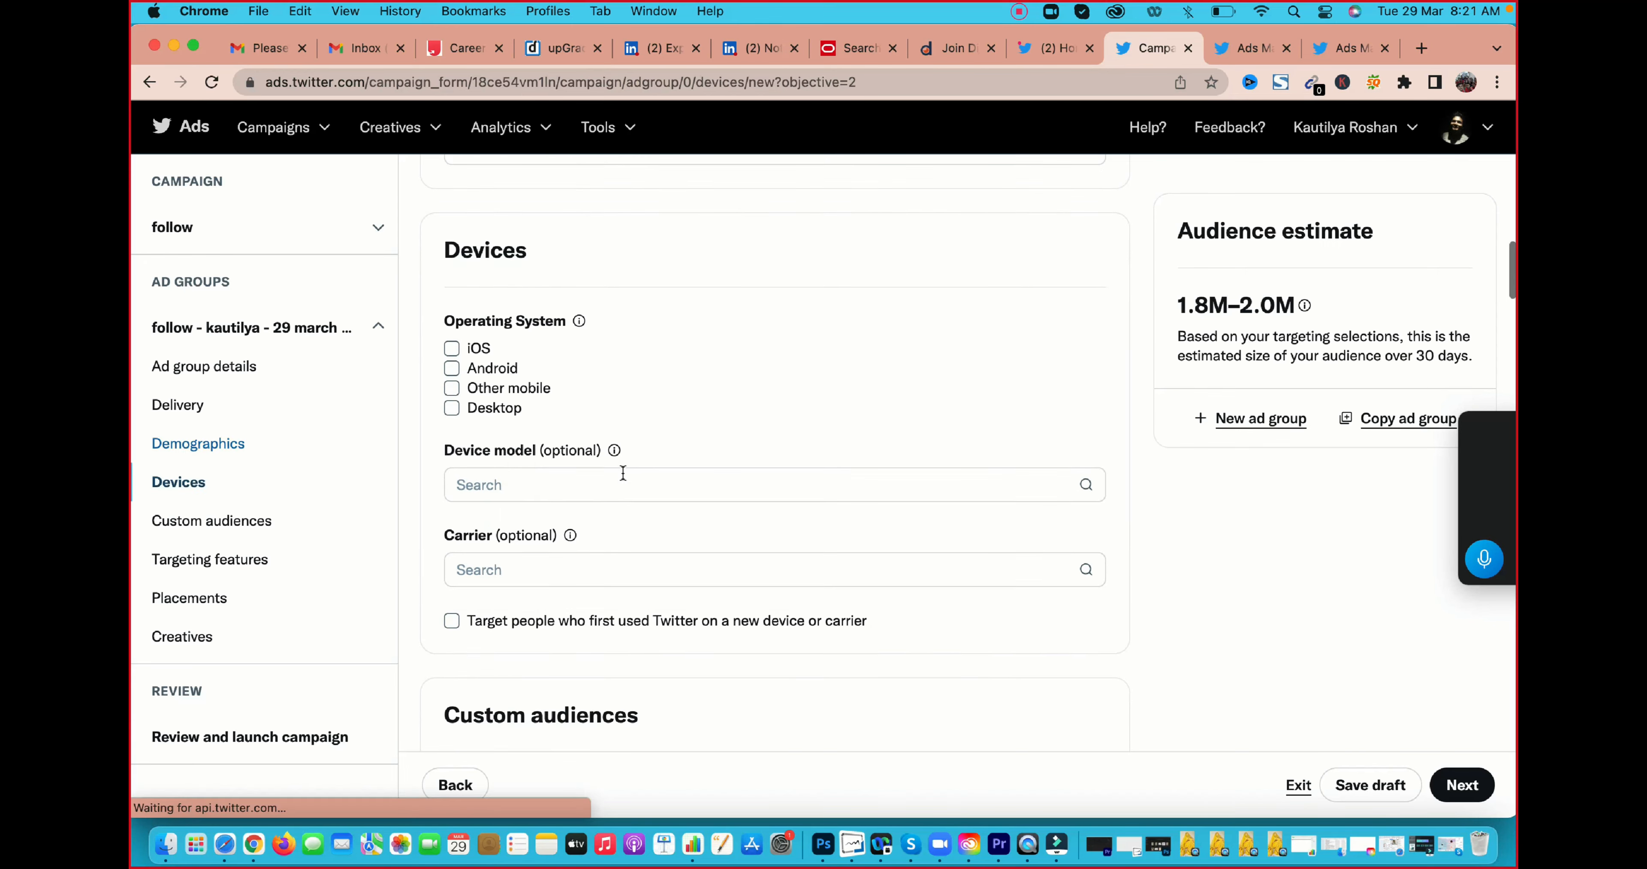
left_click(555, 441)
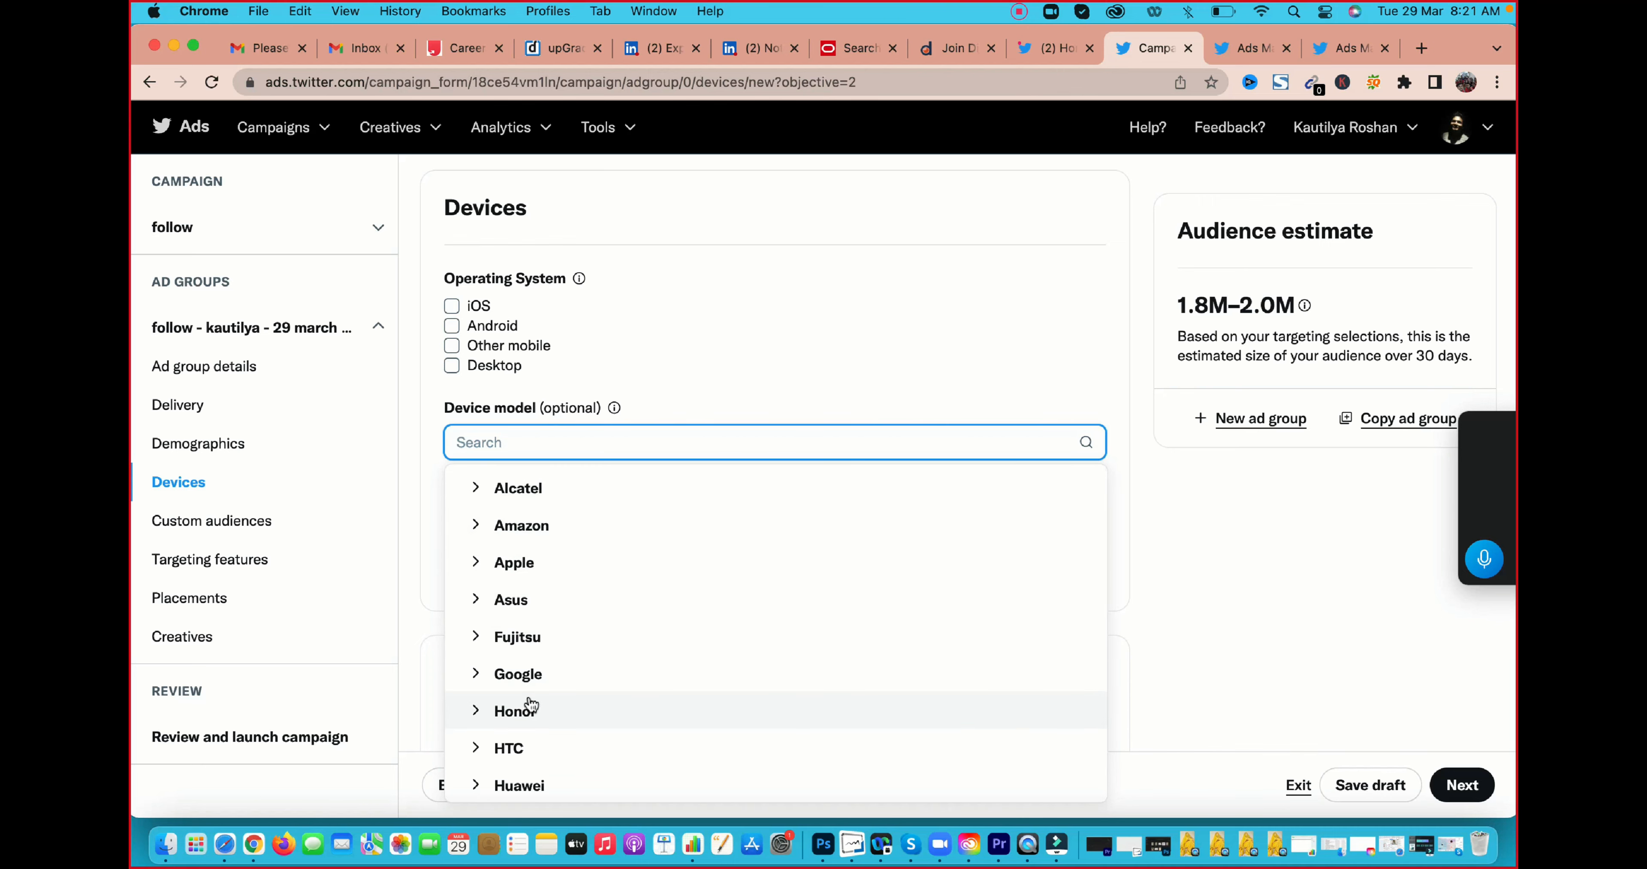
scroll(531, 703, "down", 8)
scroll(530, 703, "up", 5)
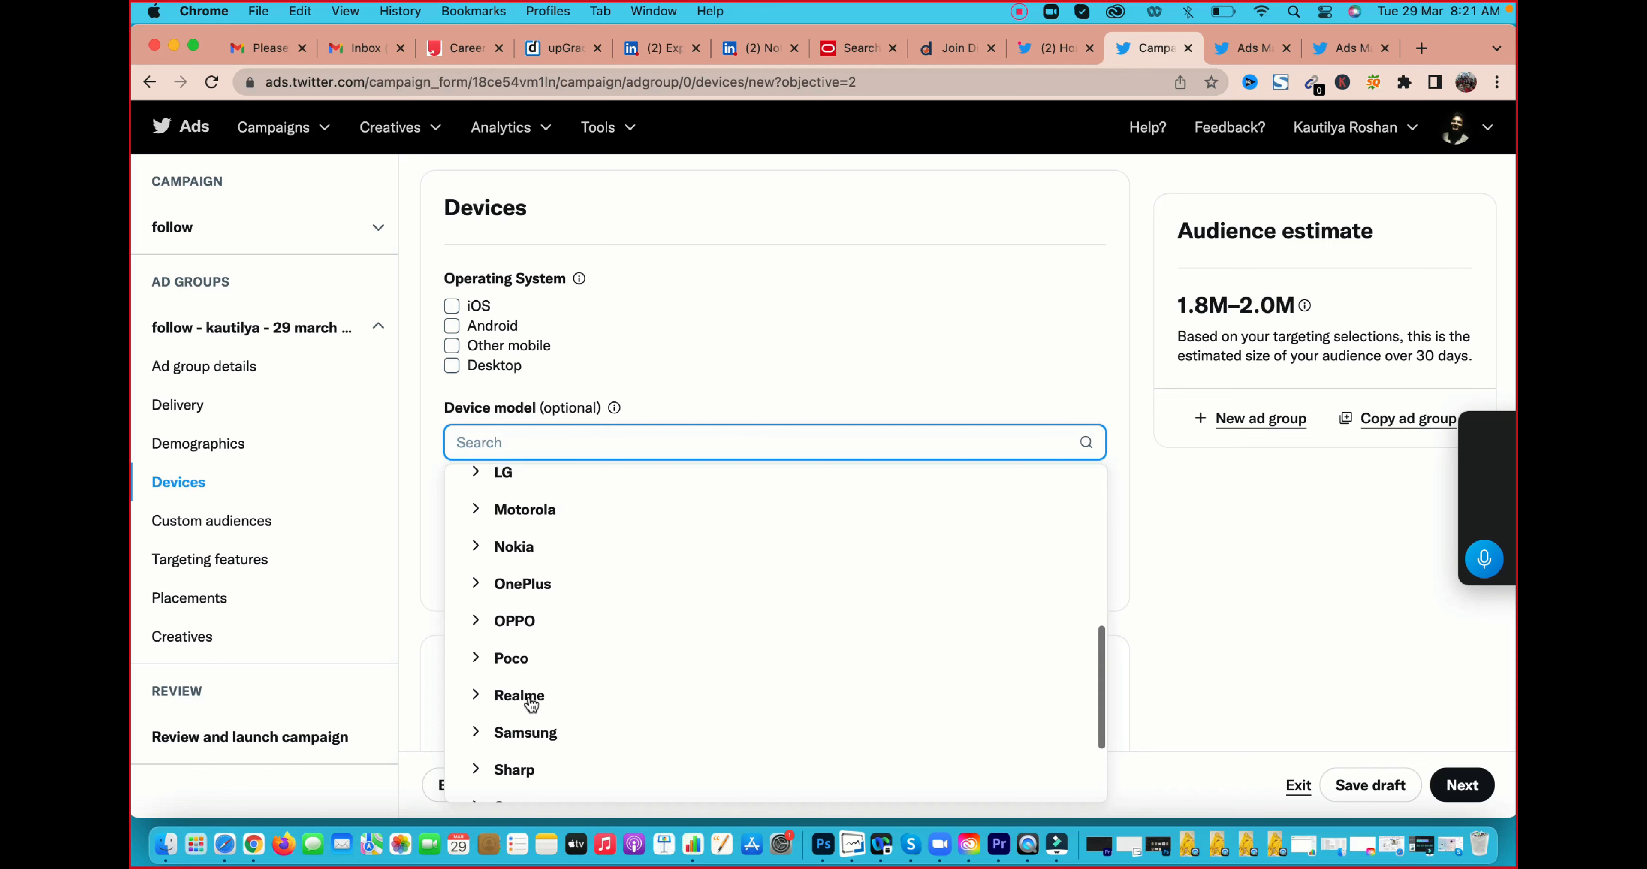
scroll(532, 699, "down", 1)
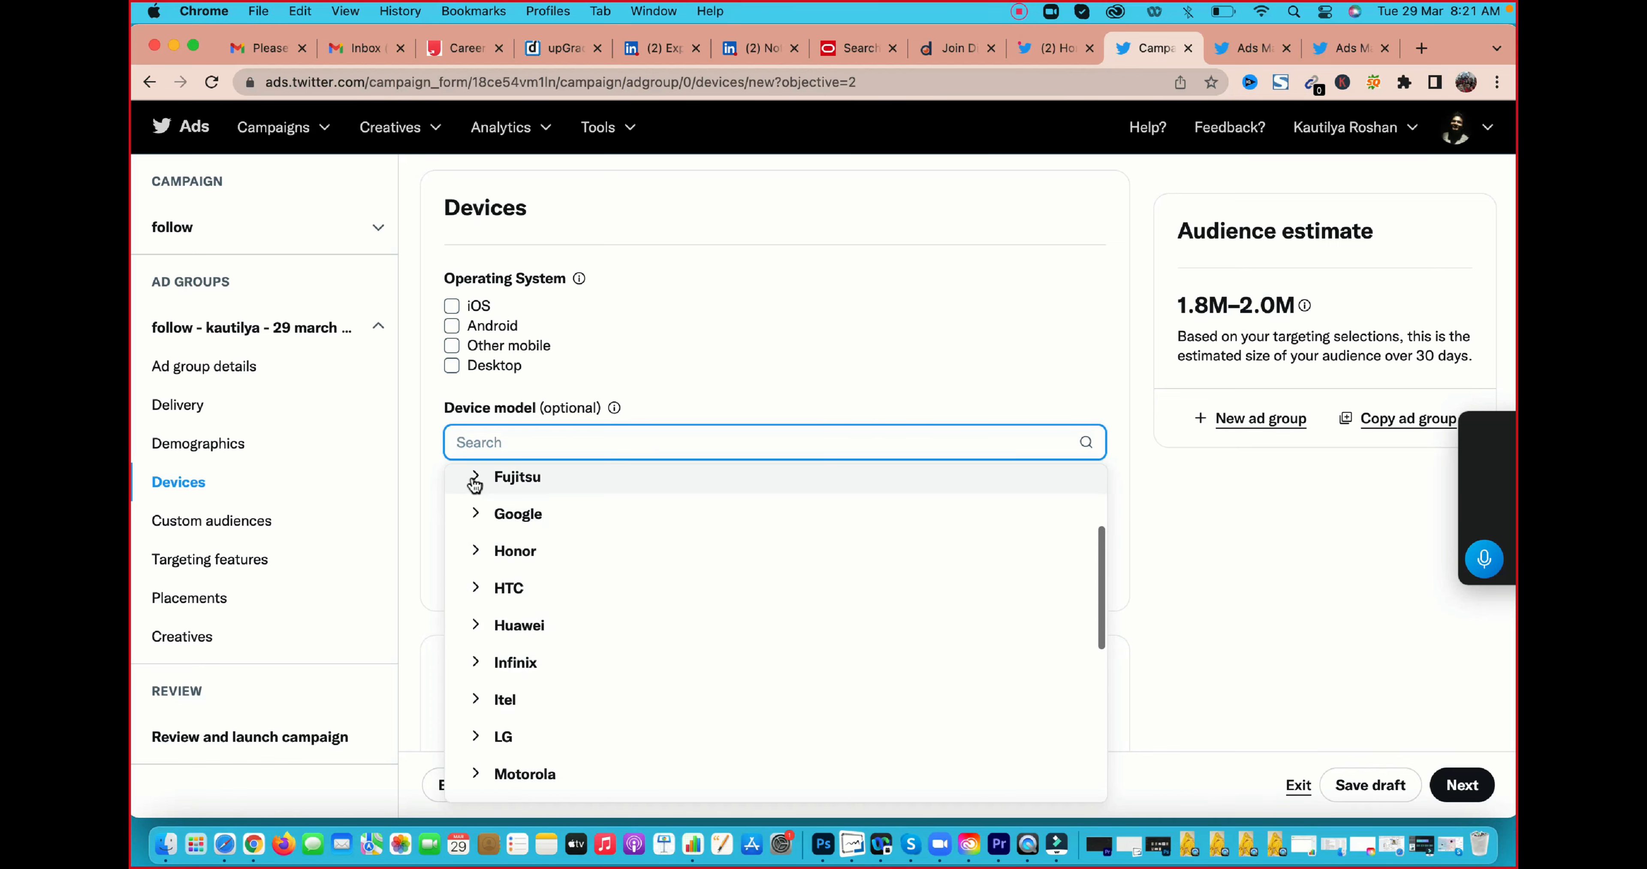
left_click(429, 475)
left_click(428, 478)
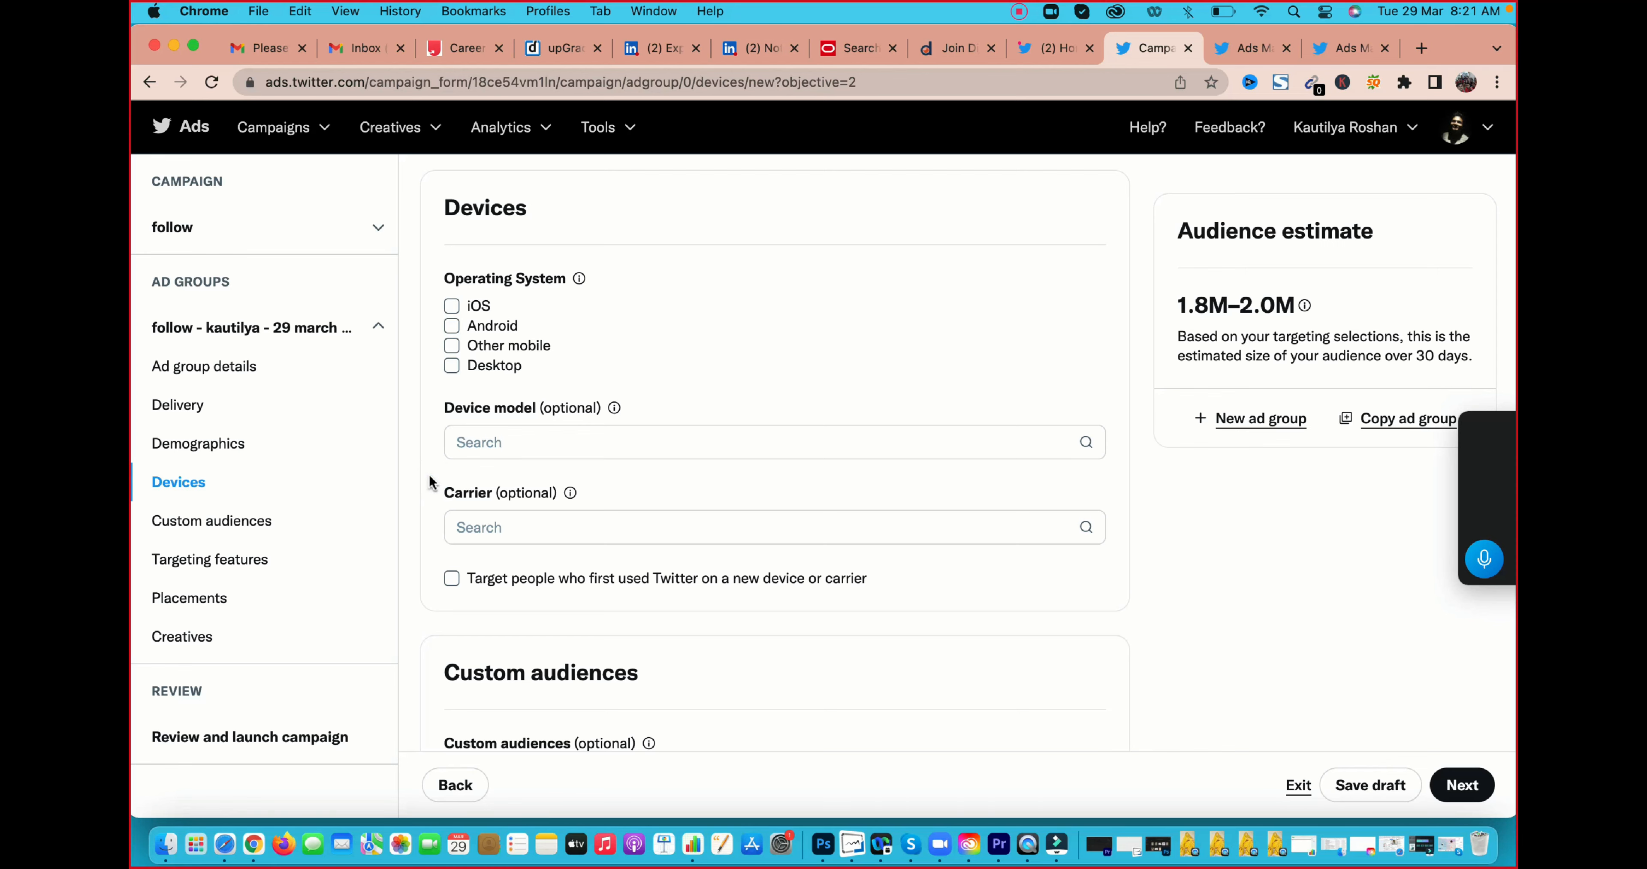
Examine the carriers offered for India and the option to target people who first used Twitter on a new device or carrier
scroll(430, 481, "down", 3)
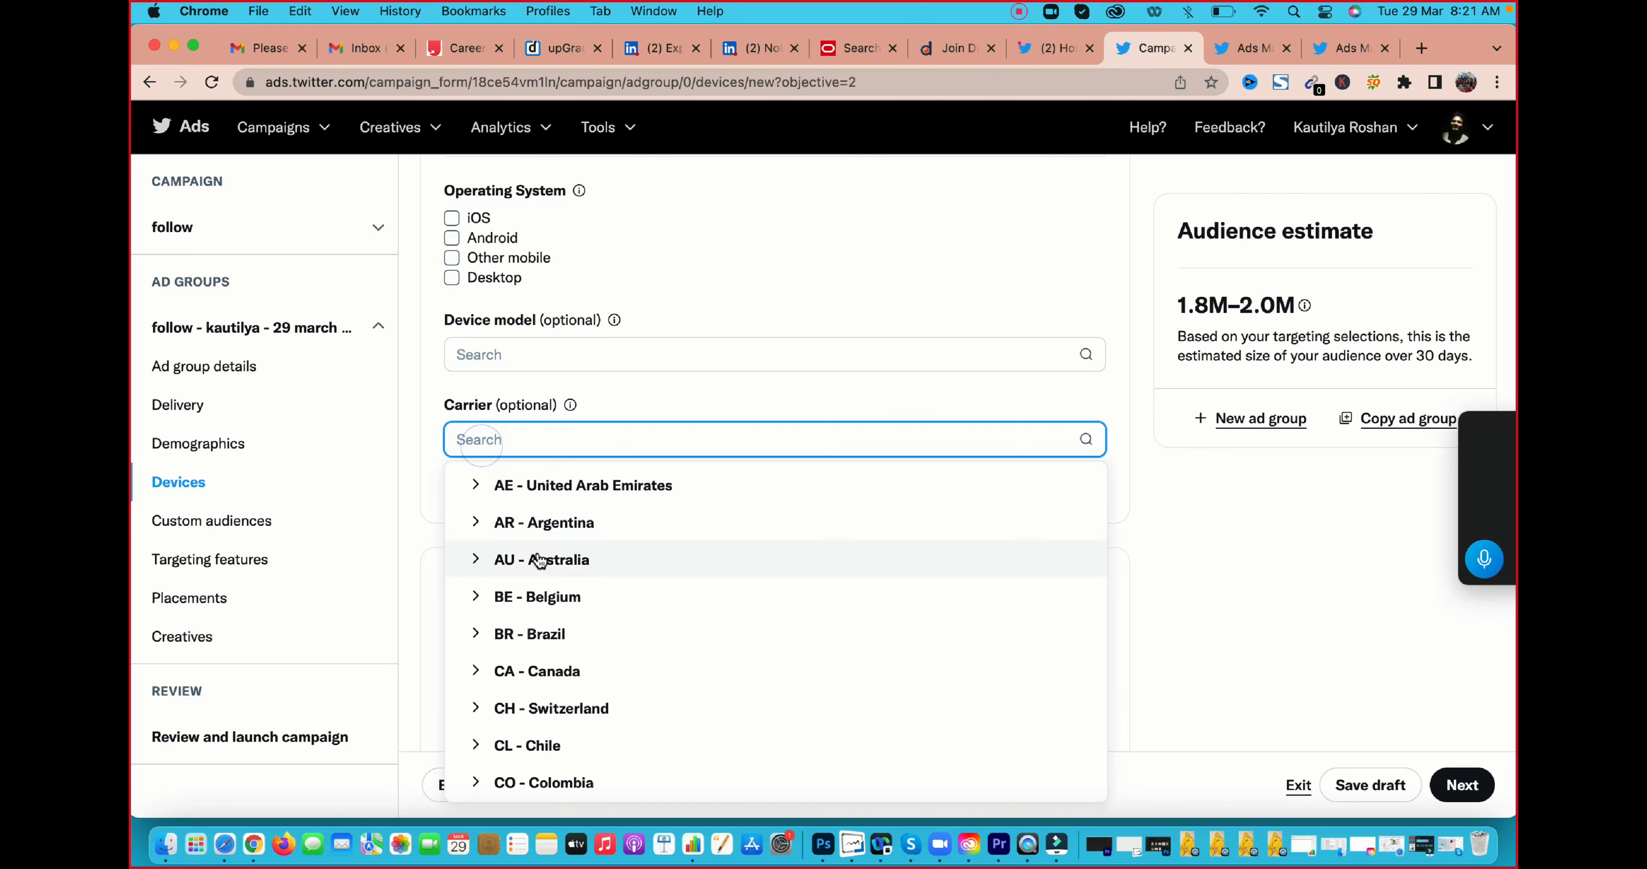
scroll(553, 639, "down", 1)
scroll(553, 656, "down", 6)
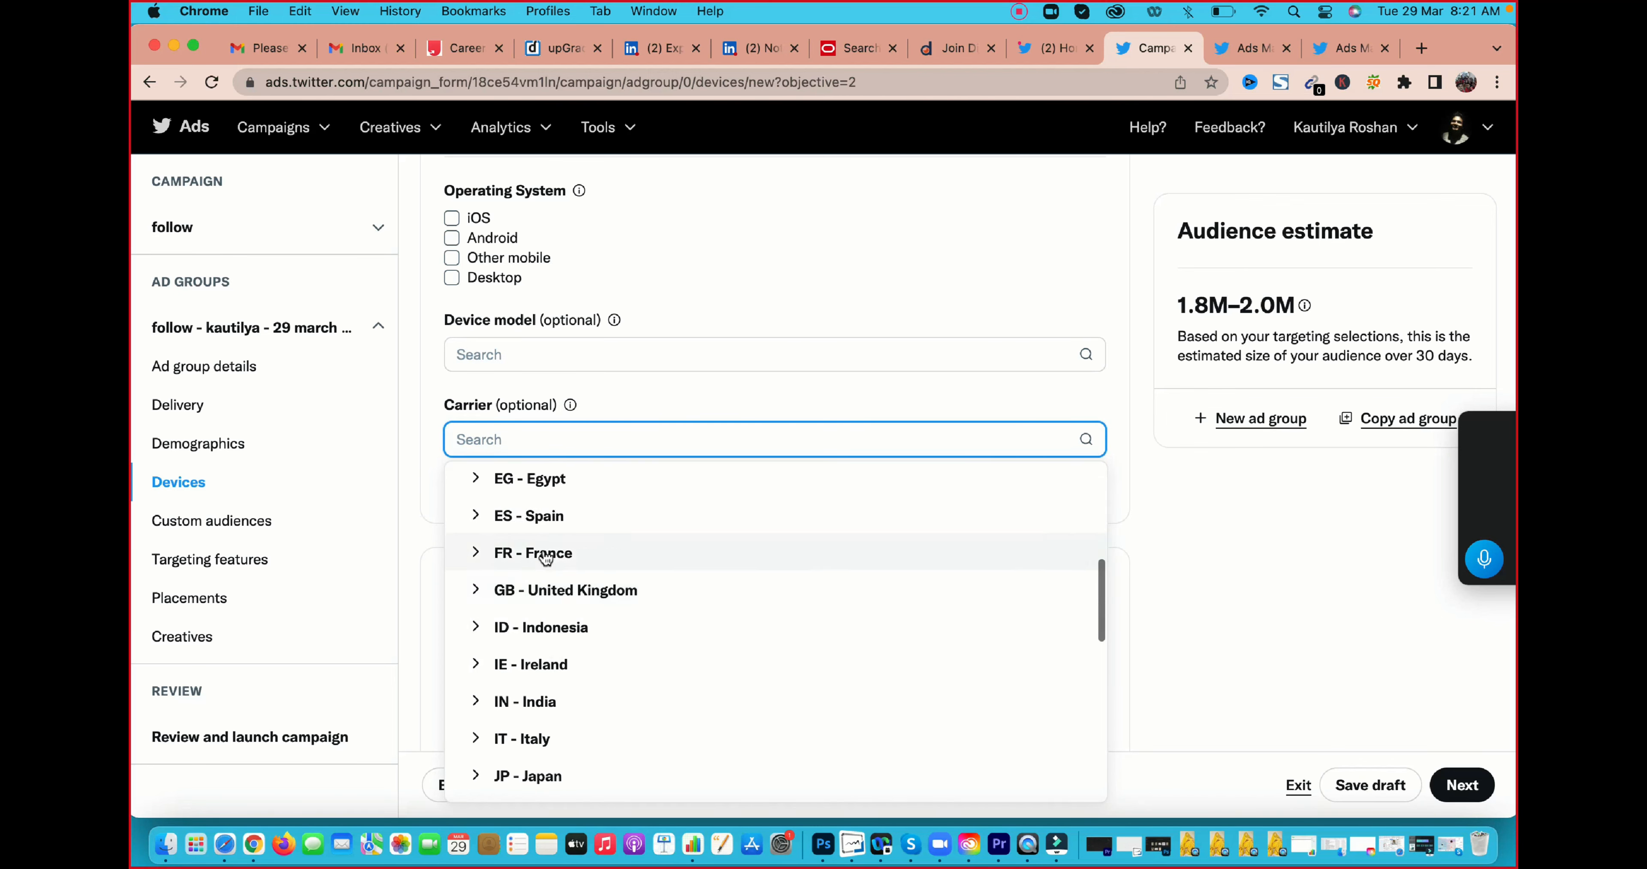
scroll(543, 639, "down", 3)
scroll(544, 593, "up", 1)
left_click(539, 573)
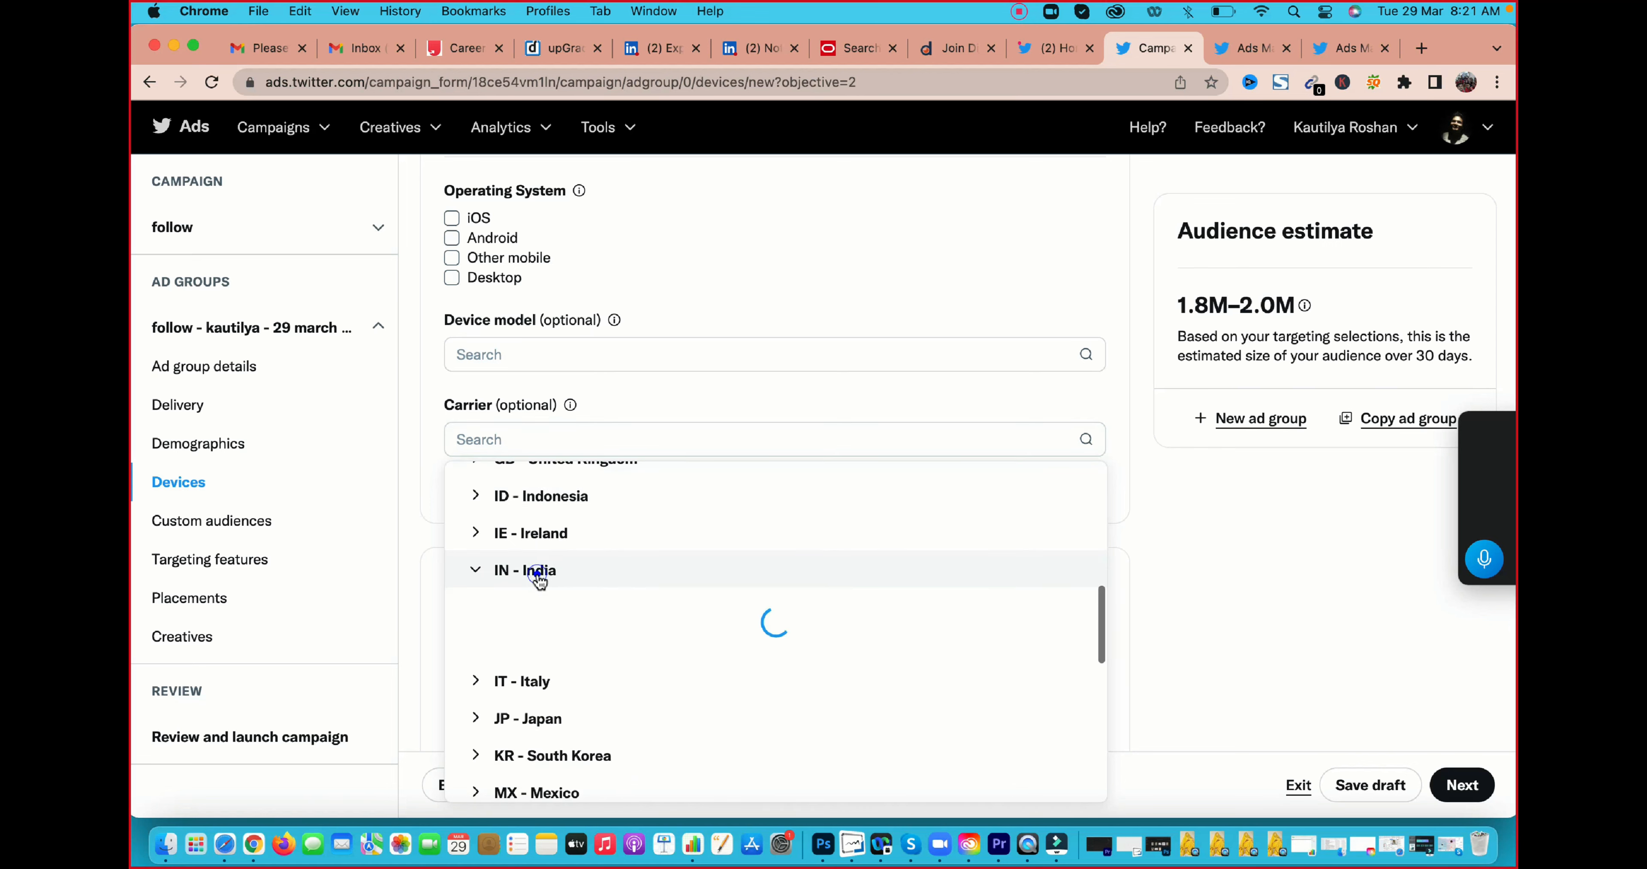
scroll(558, 690, "down", 2)
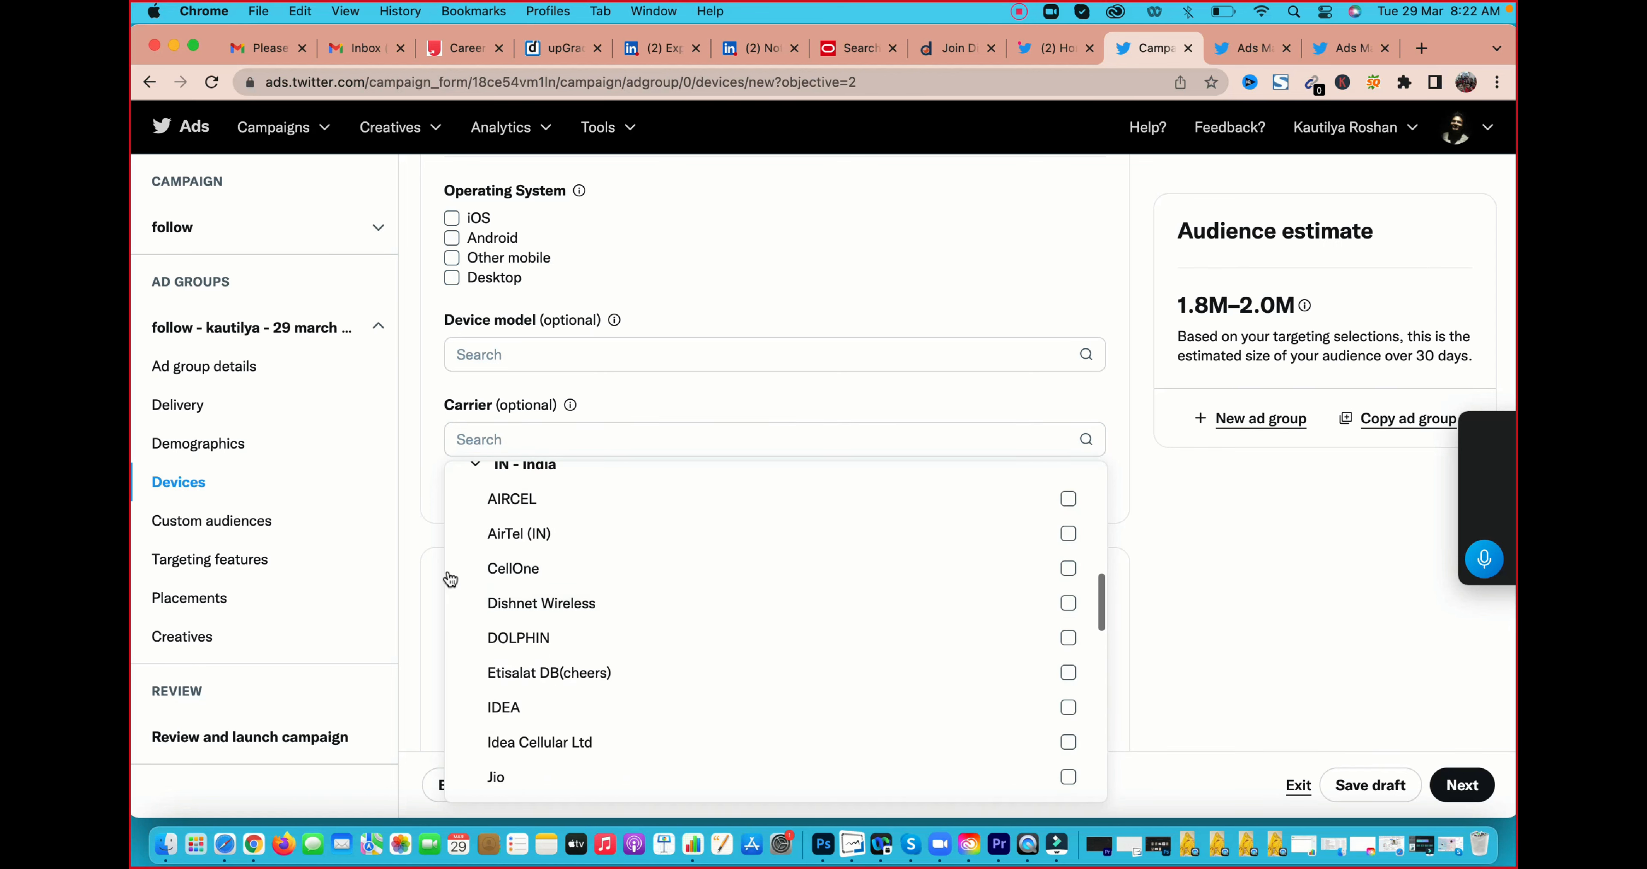
left_click(429, 533)
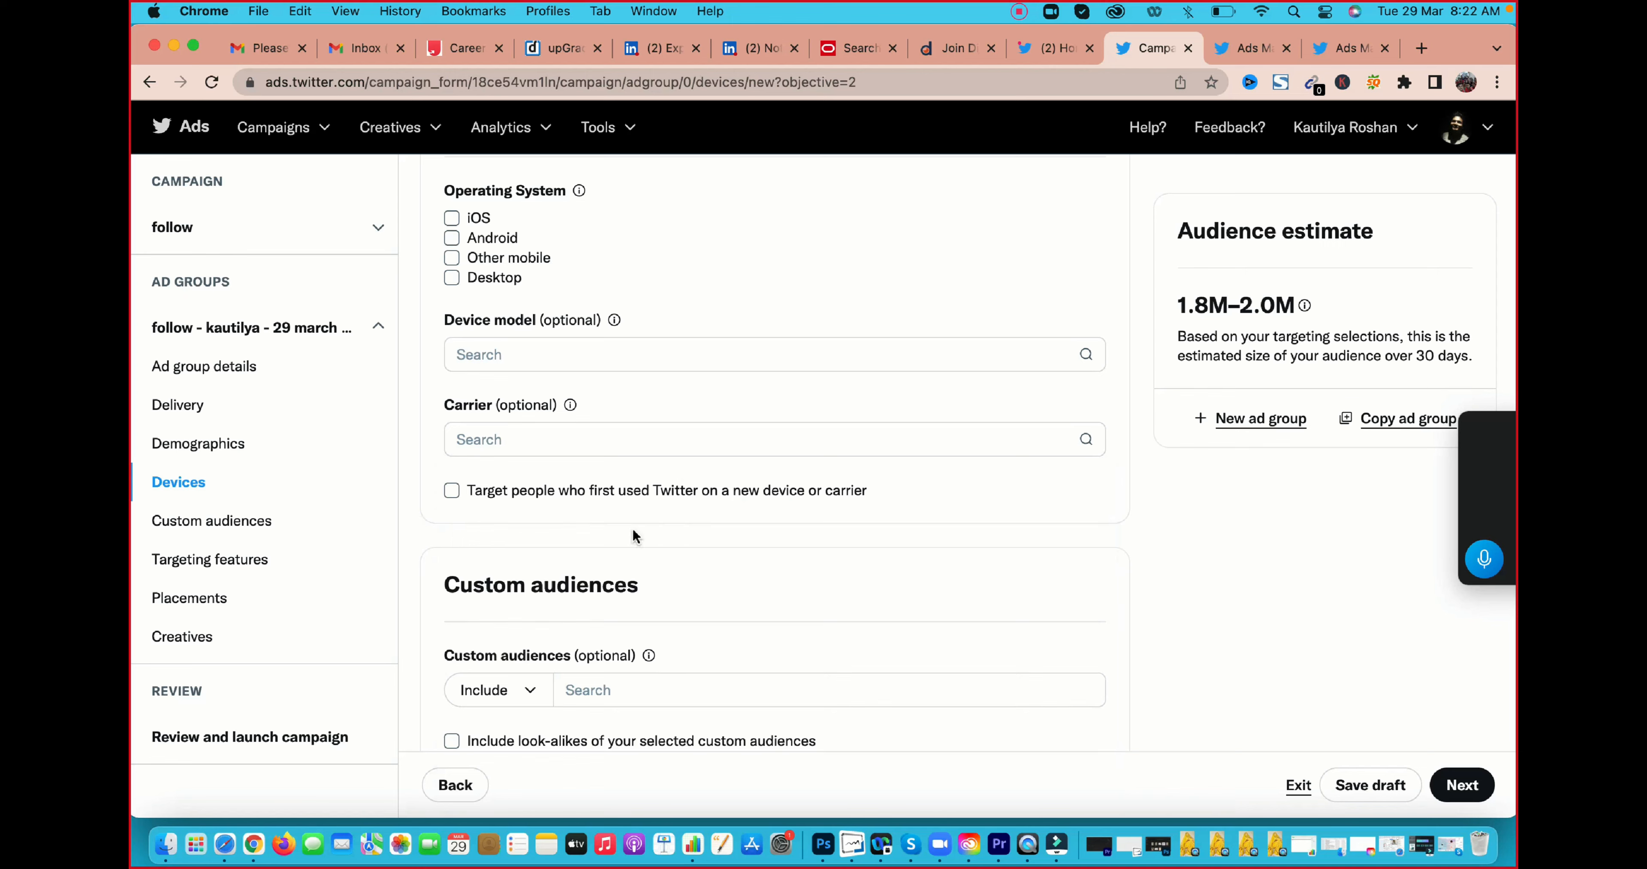
scroll(632, 527, "down", 2)
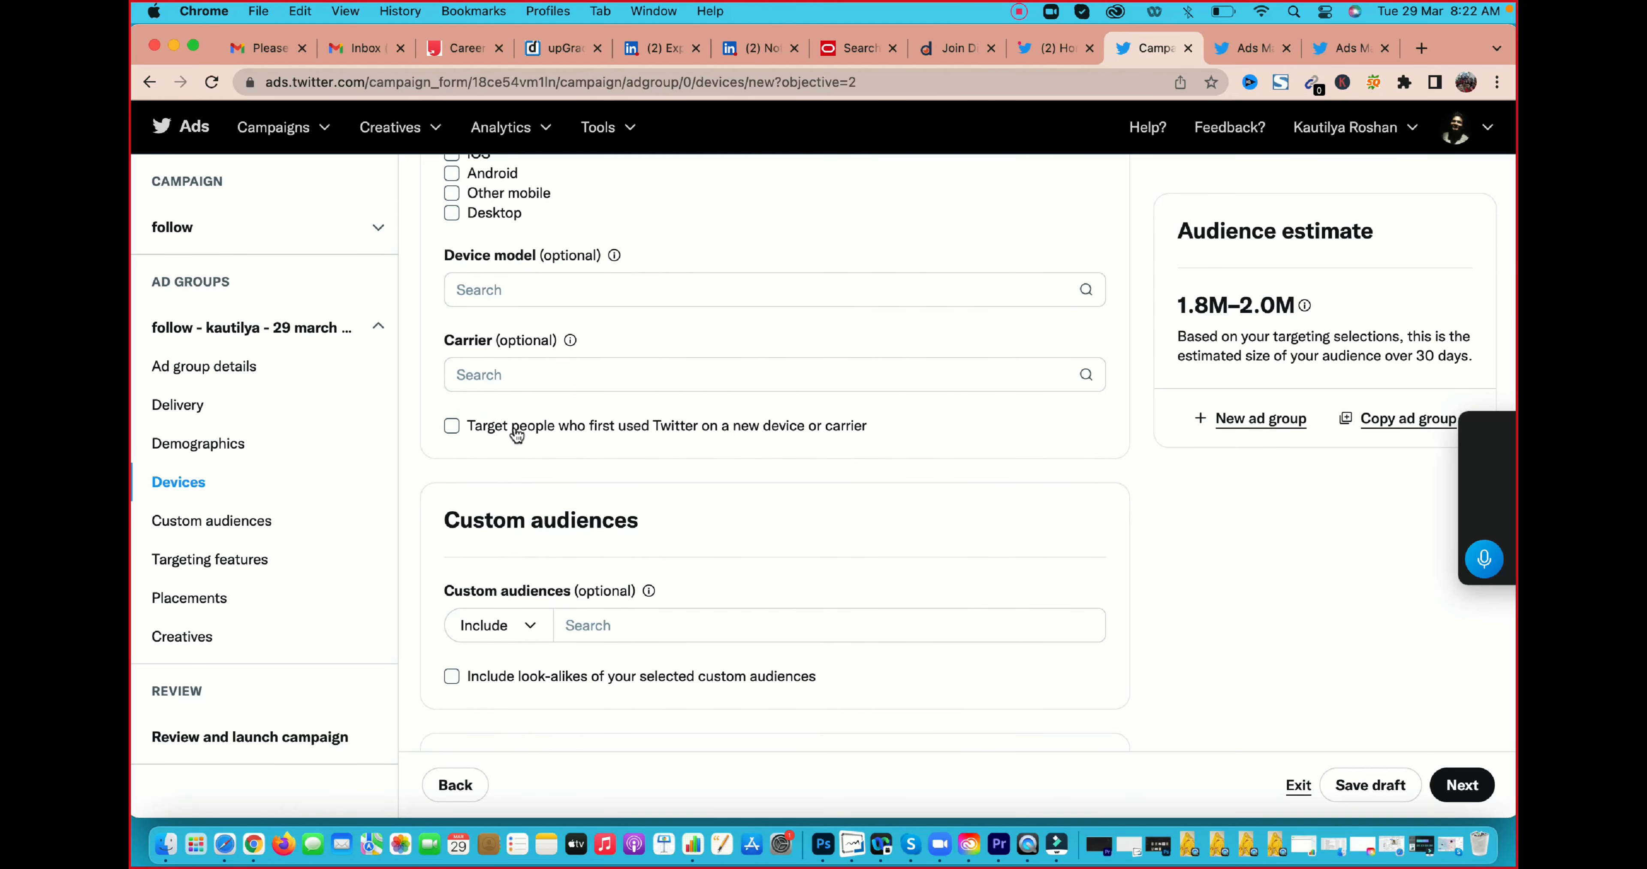
left_click_drag(513, 428, 876, 437)
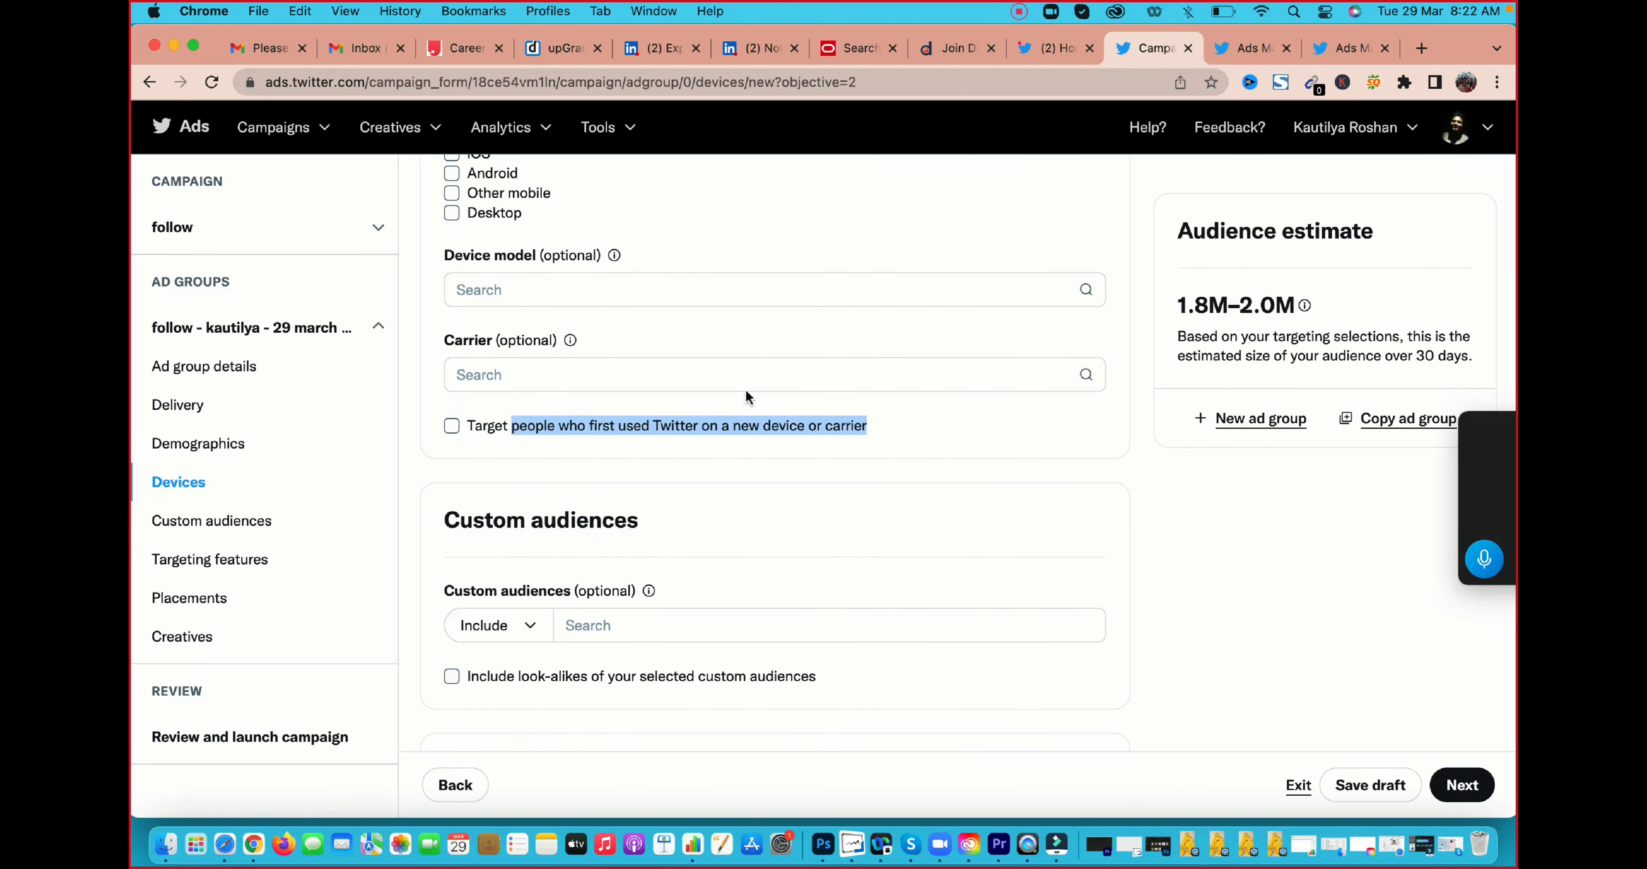
left_click(458, 419)
Look through the custom audience types available for inclusion in the targeting
scroll(689, 521, "down", 2)
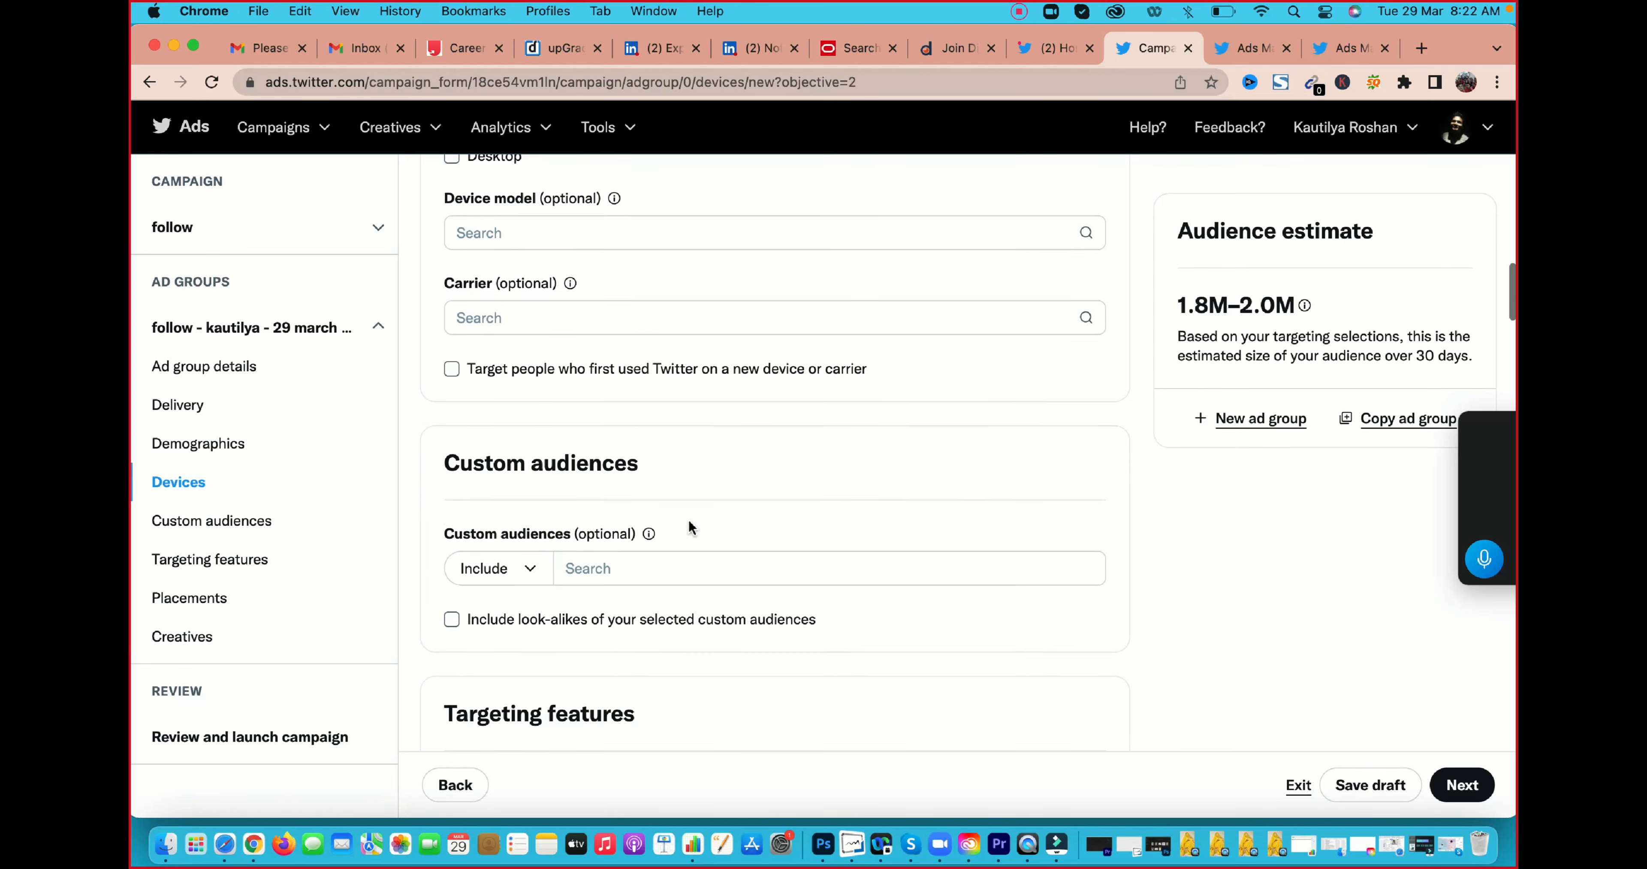
scroll(688, 520, "down", 5)
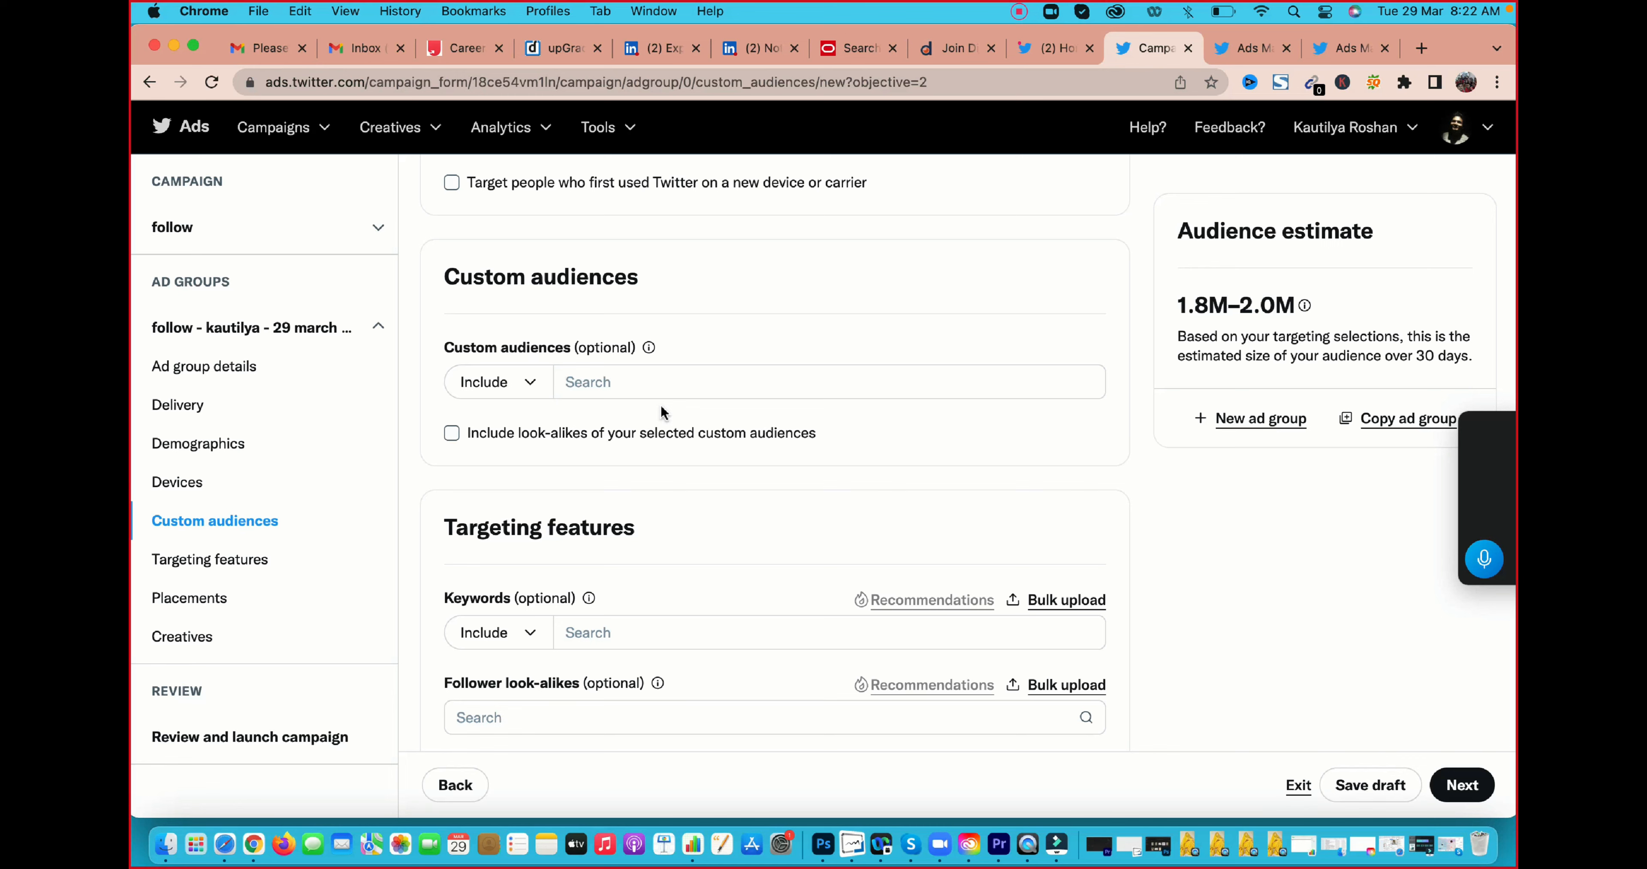
left_click(629, 382)
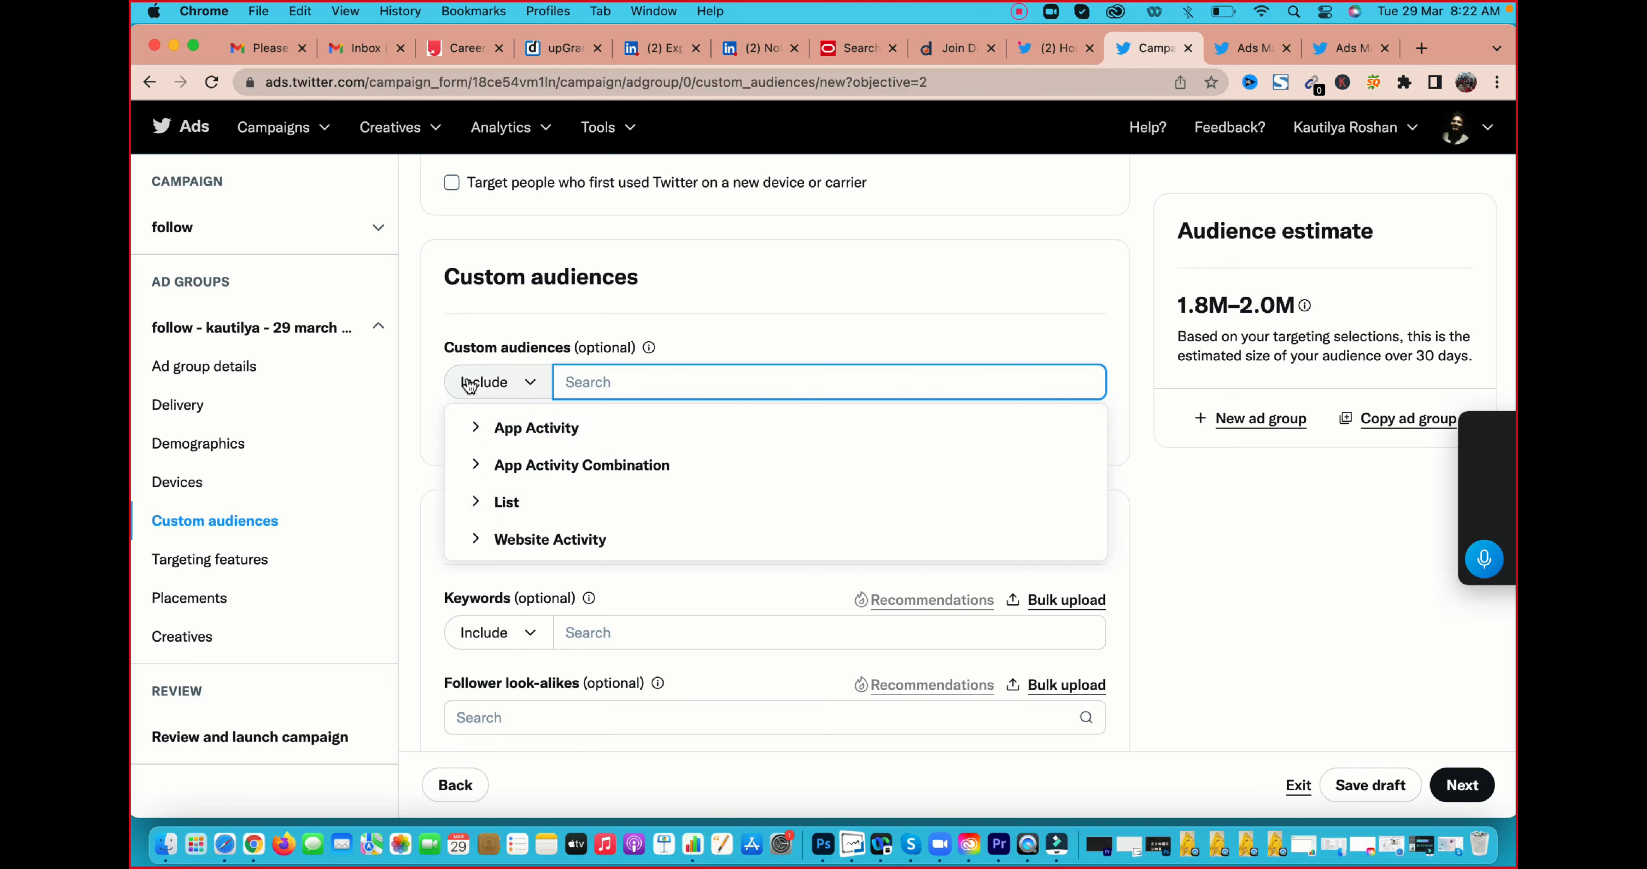
left_click(418, 370)
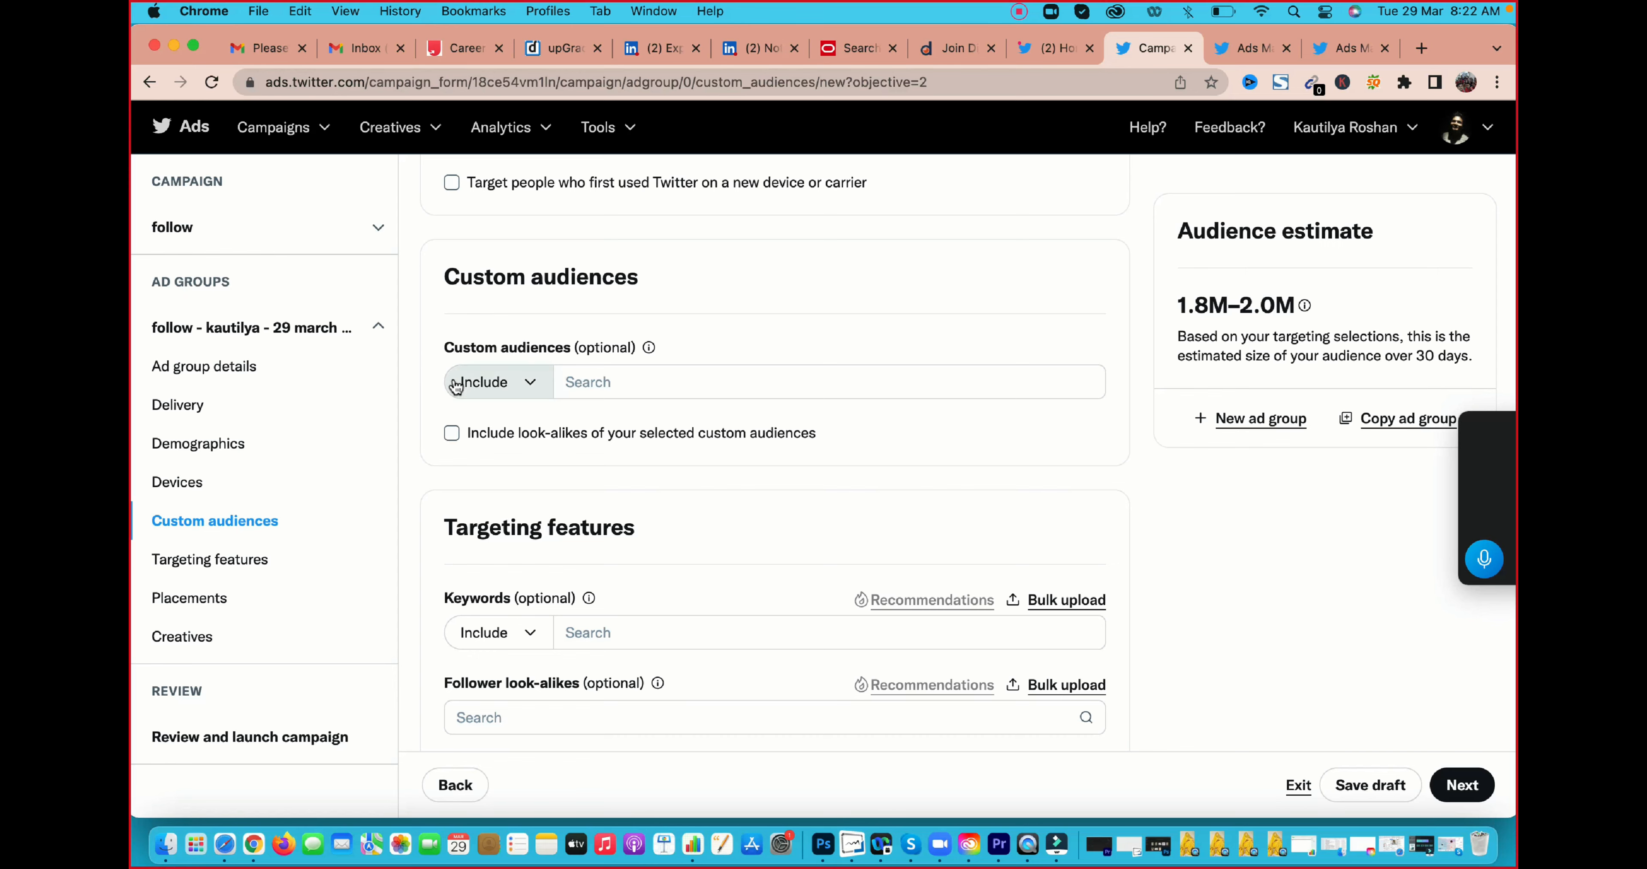
scroll(455, 385, "down", 2)
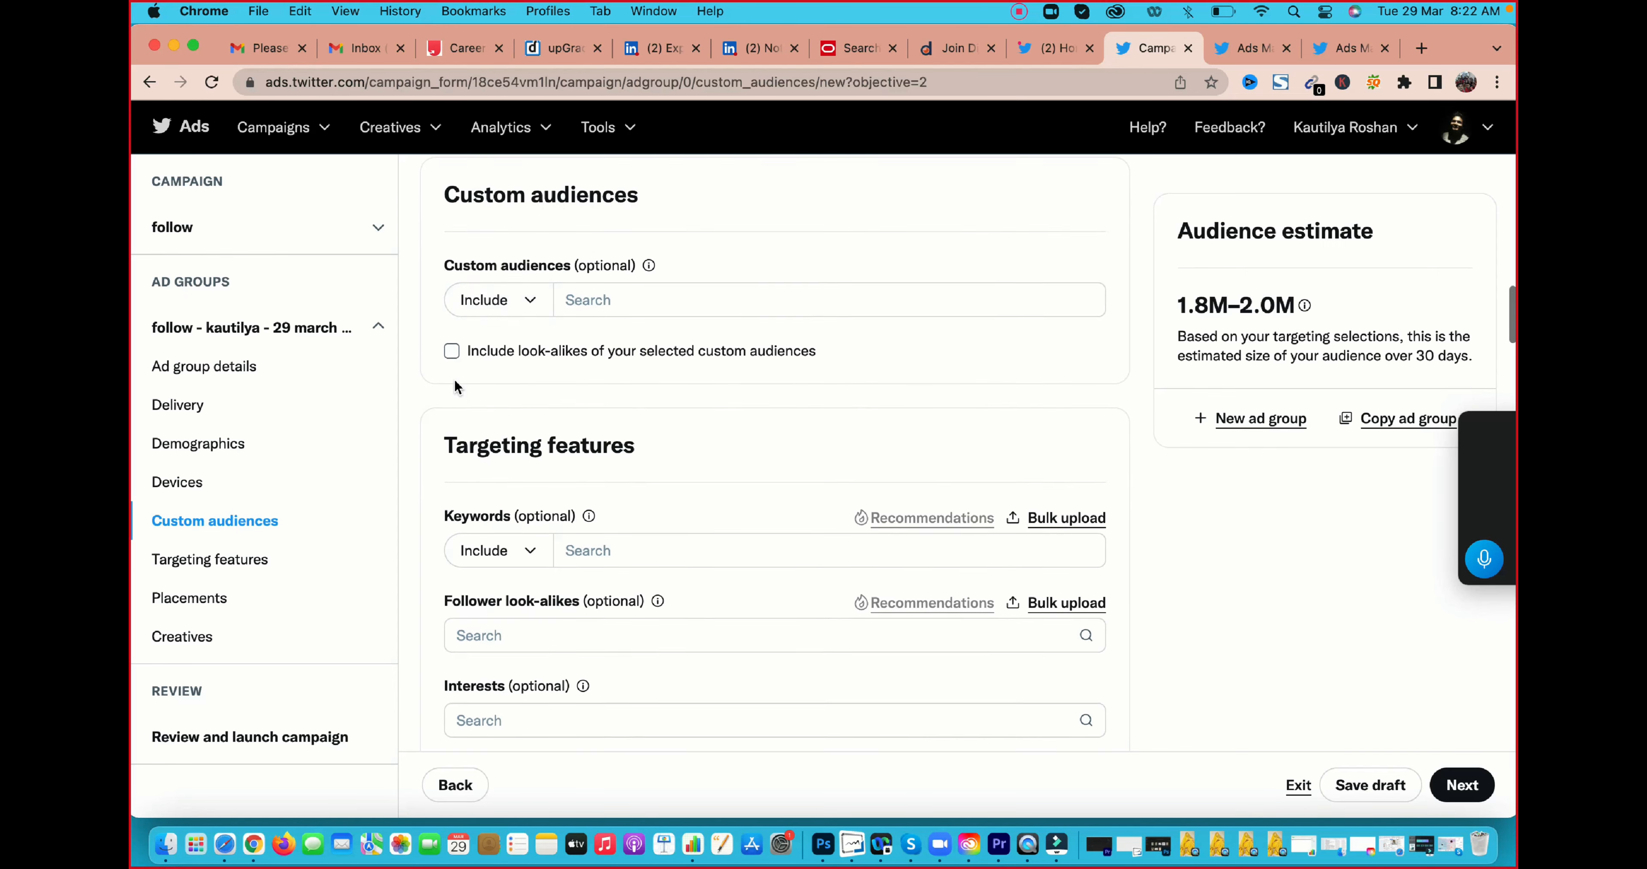
Review the targeting features offered for the ad group alongside the custom audiences settings
scroll(456, 385, "down", 2)
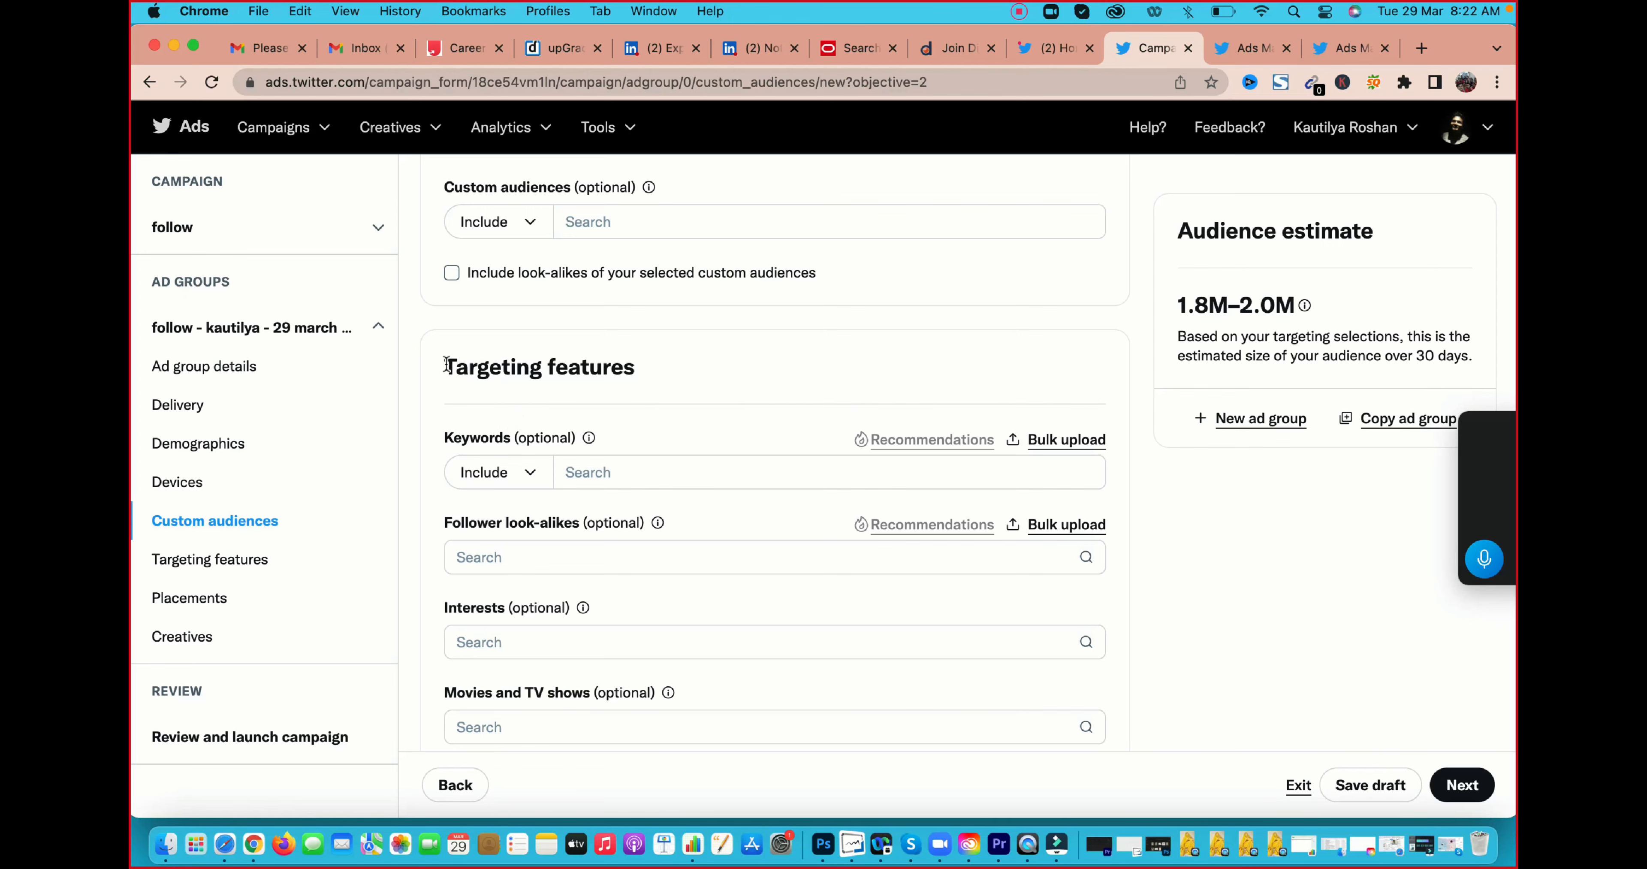
left_click_drag(446, 364, 676, 377)
left_click(647, 356)
scroll(657, 389, "down", 2)
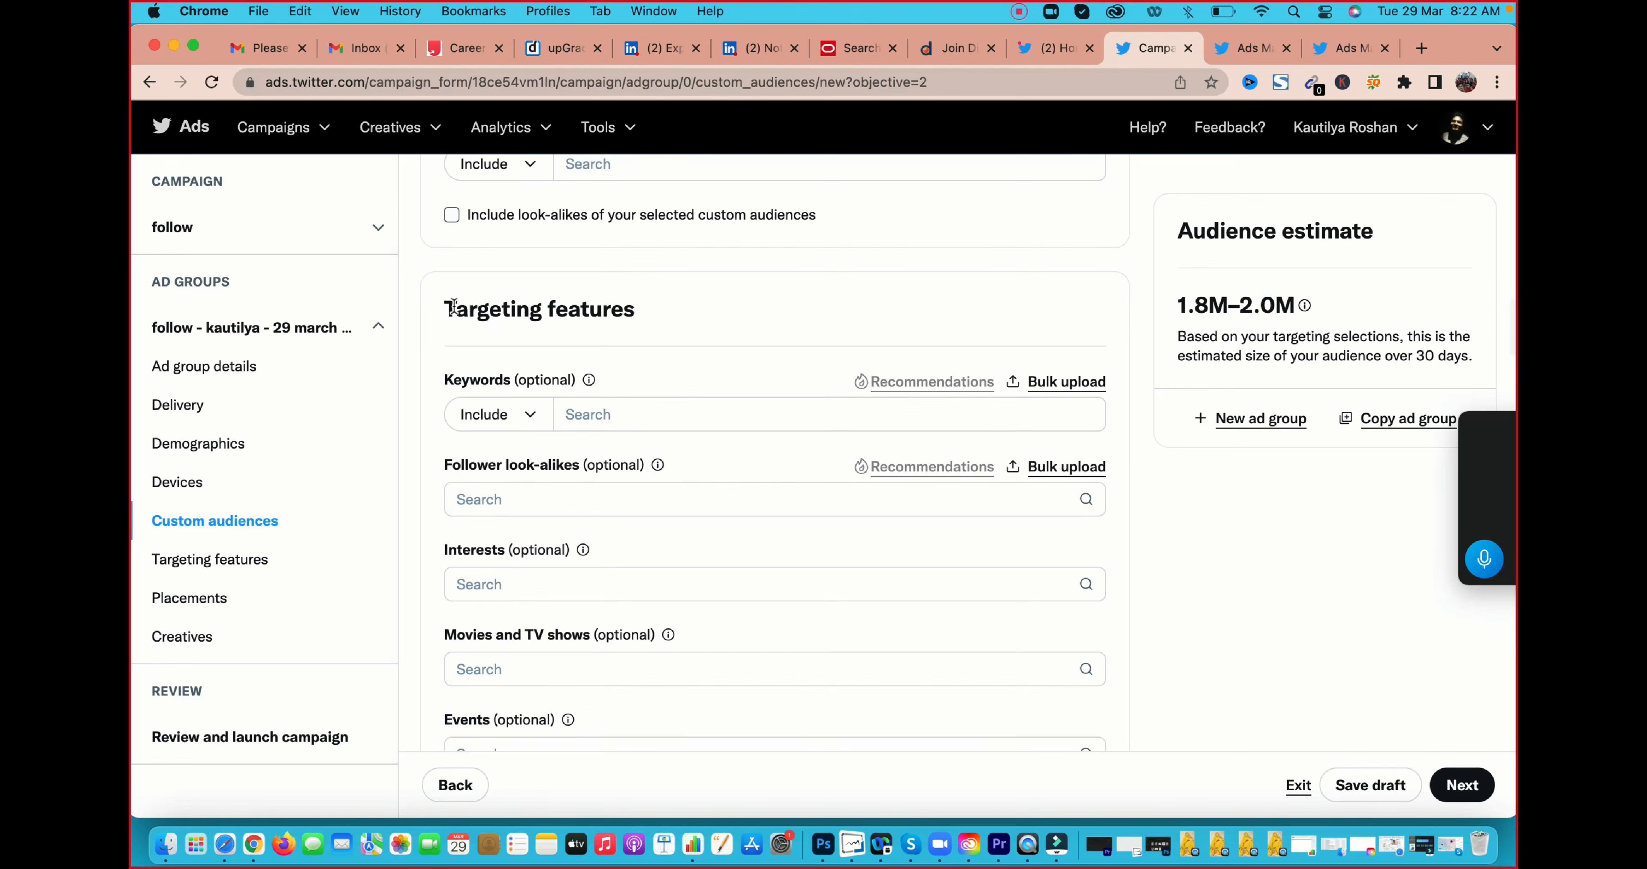
left_click_drag(452, 306, 747, 319)
scroll(685, 287, "up", 2)
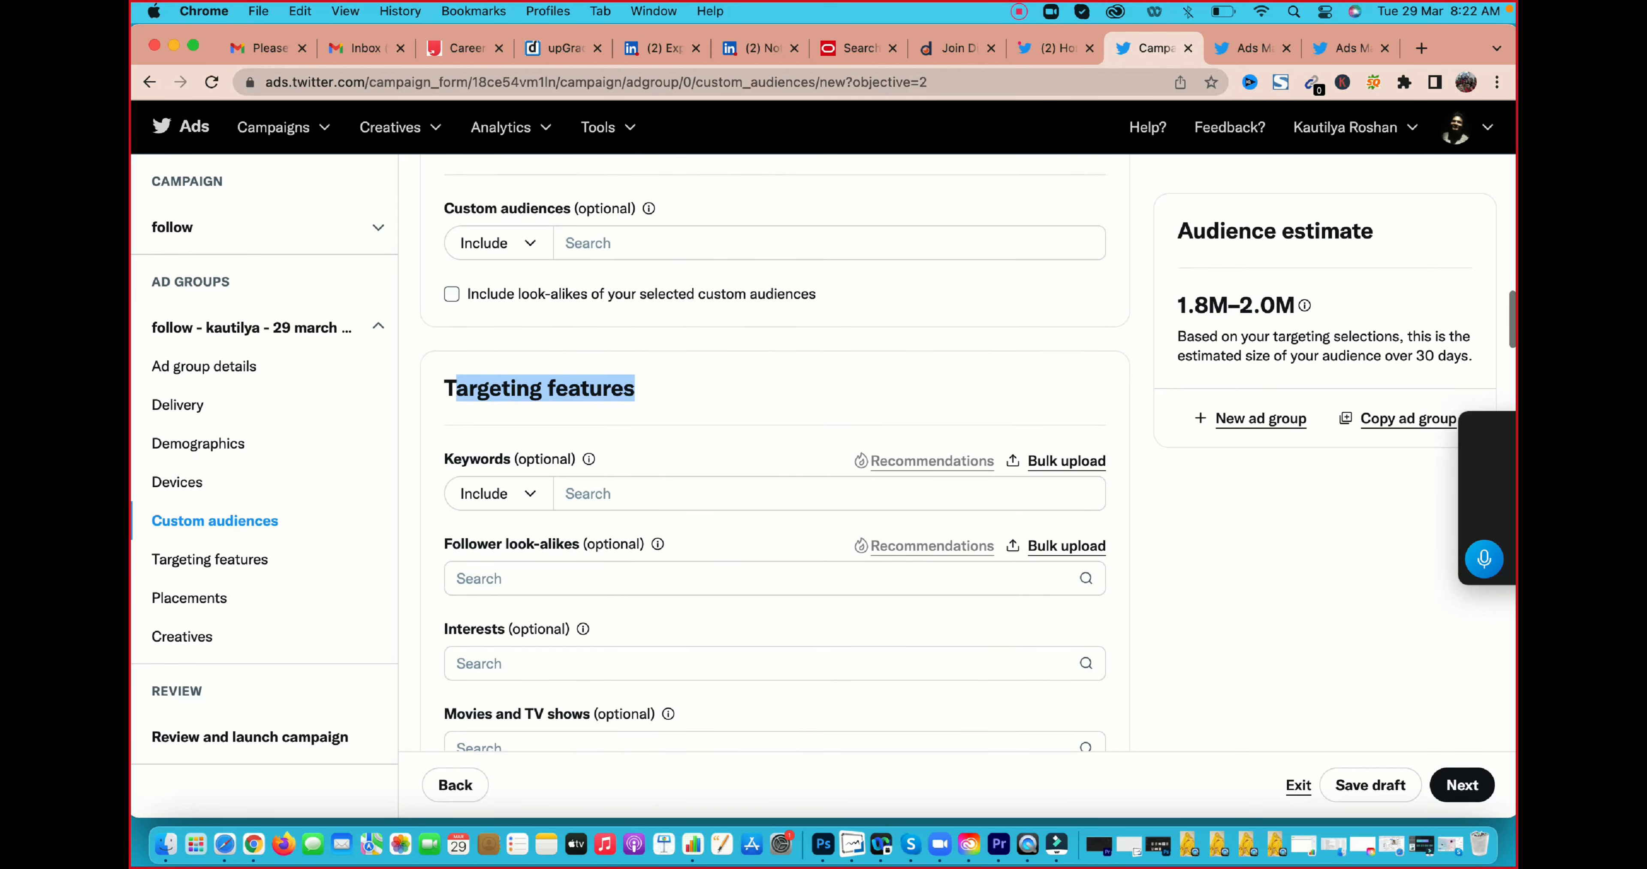
left_click_drag(435, 211, 621, 307)
left_click(474, 177)
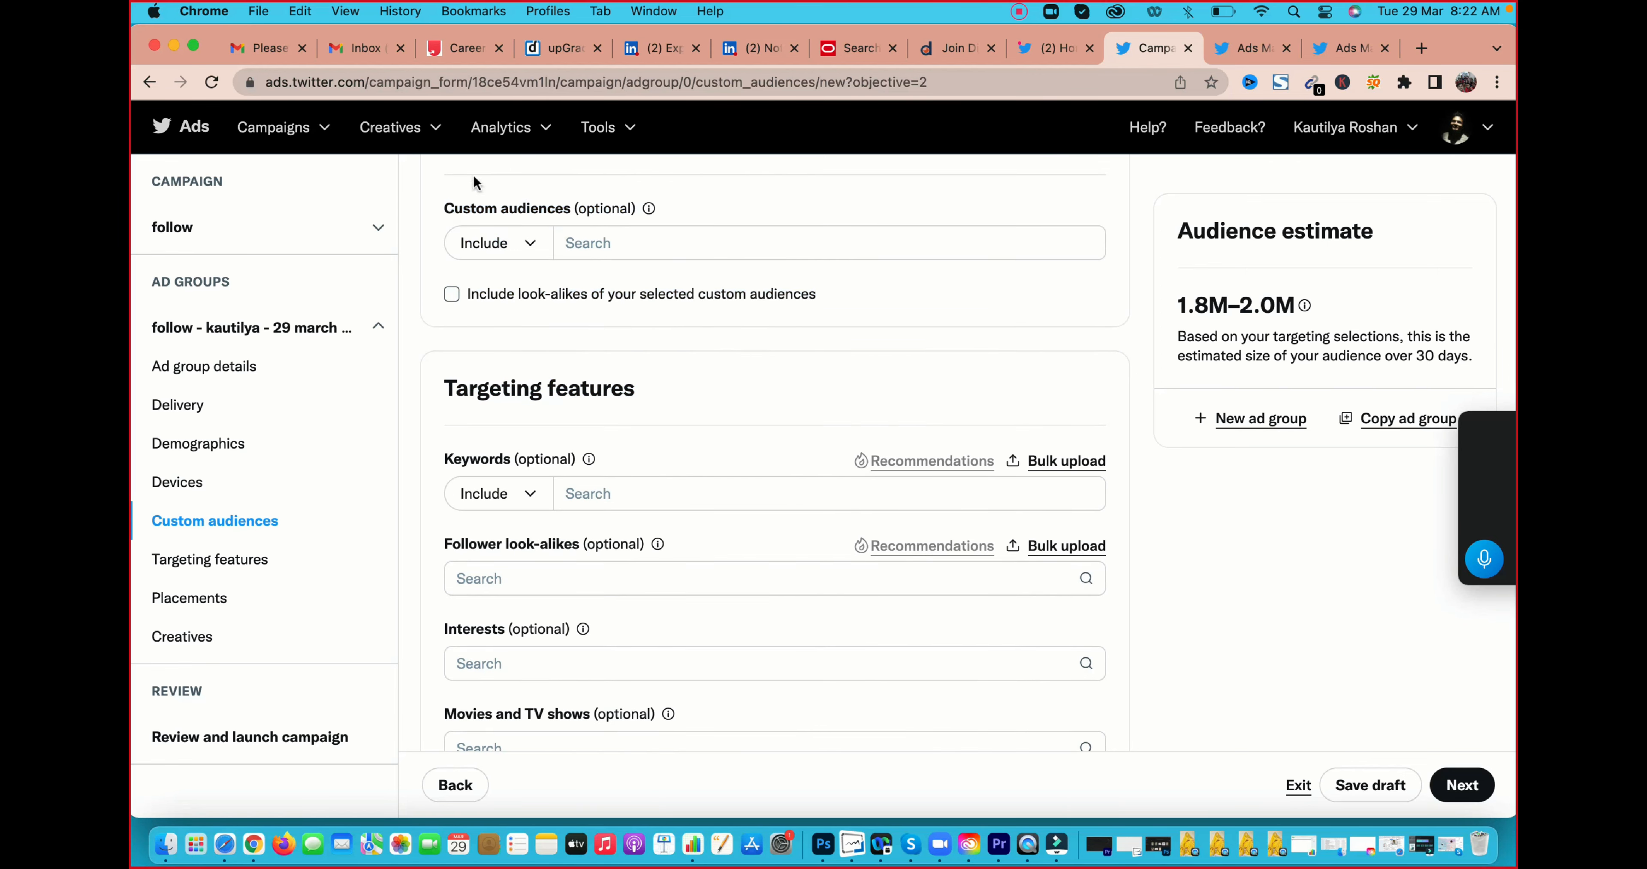
left_click_drag(474, 183, 544, 291)
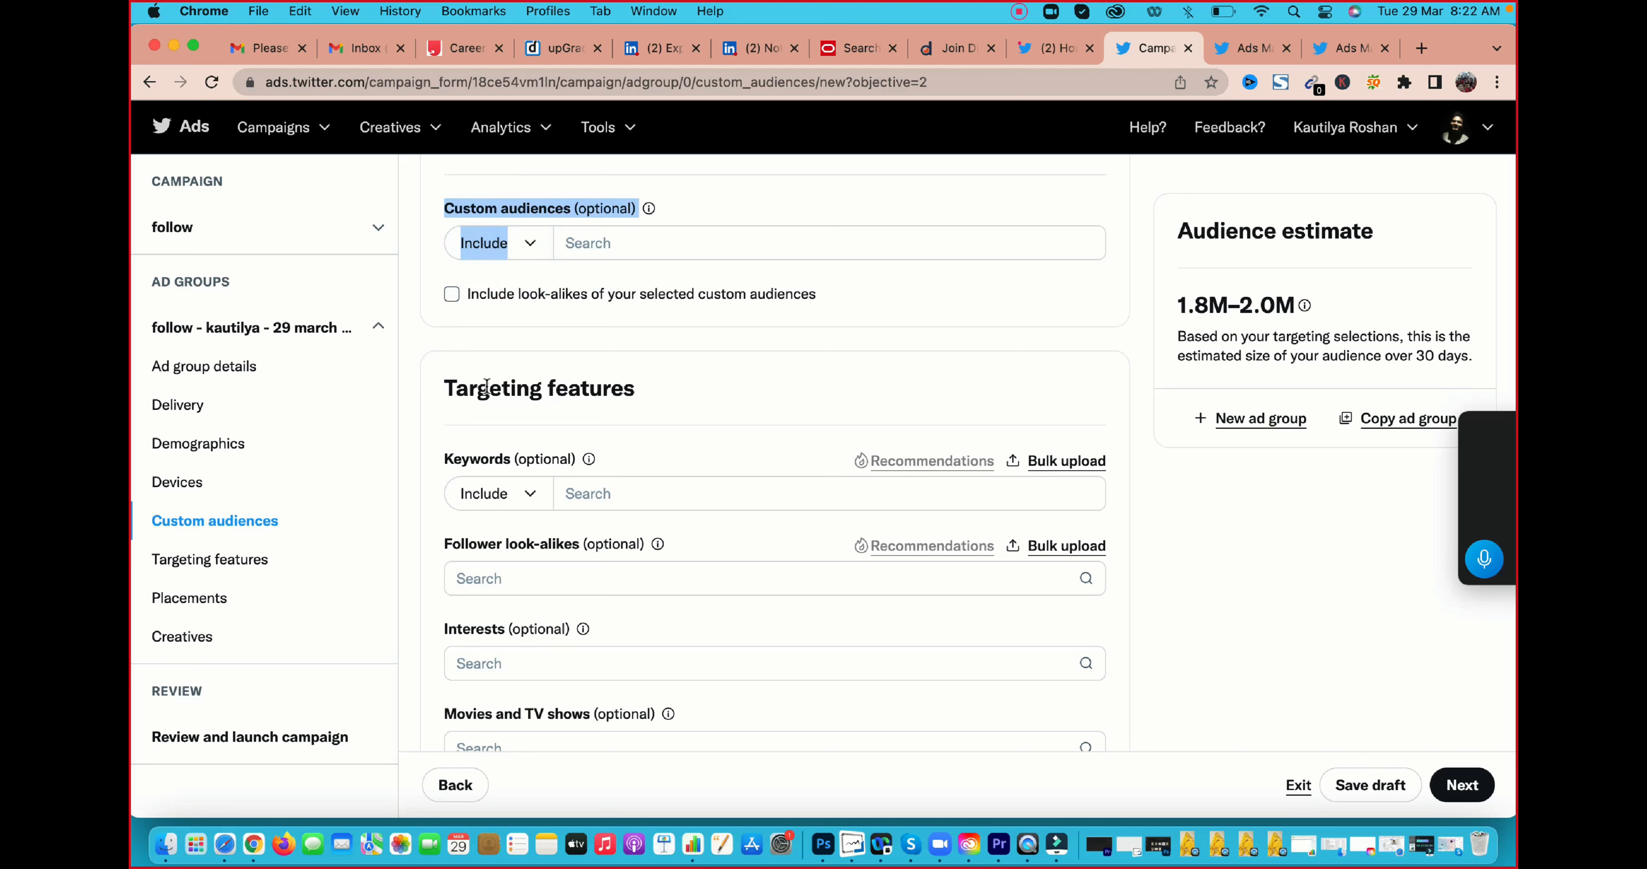
left_click_drag(448, 387, 708, 387)
Search the targeting keywords for "digital marketing" and include that keyword in the ad group
scroll(708, 406, "down", 2)
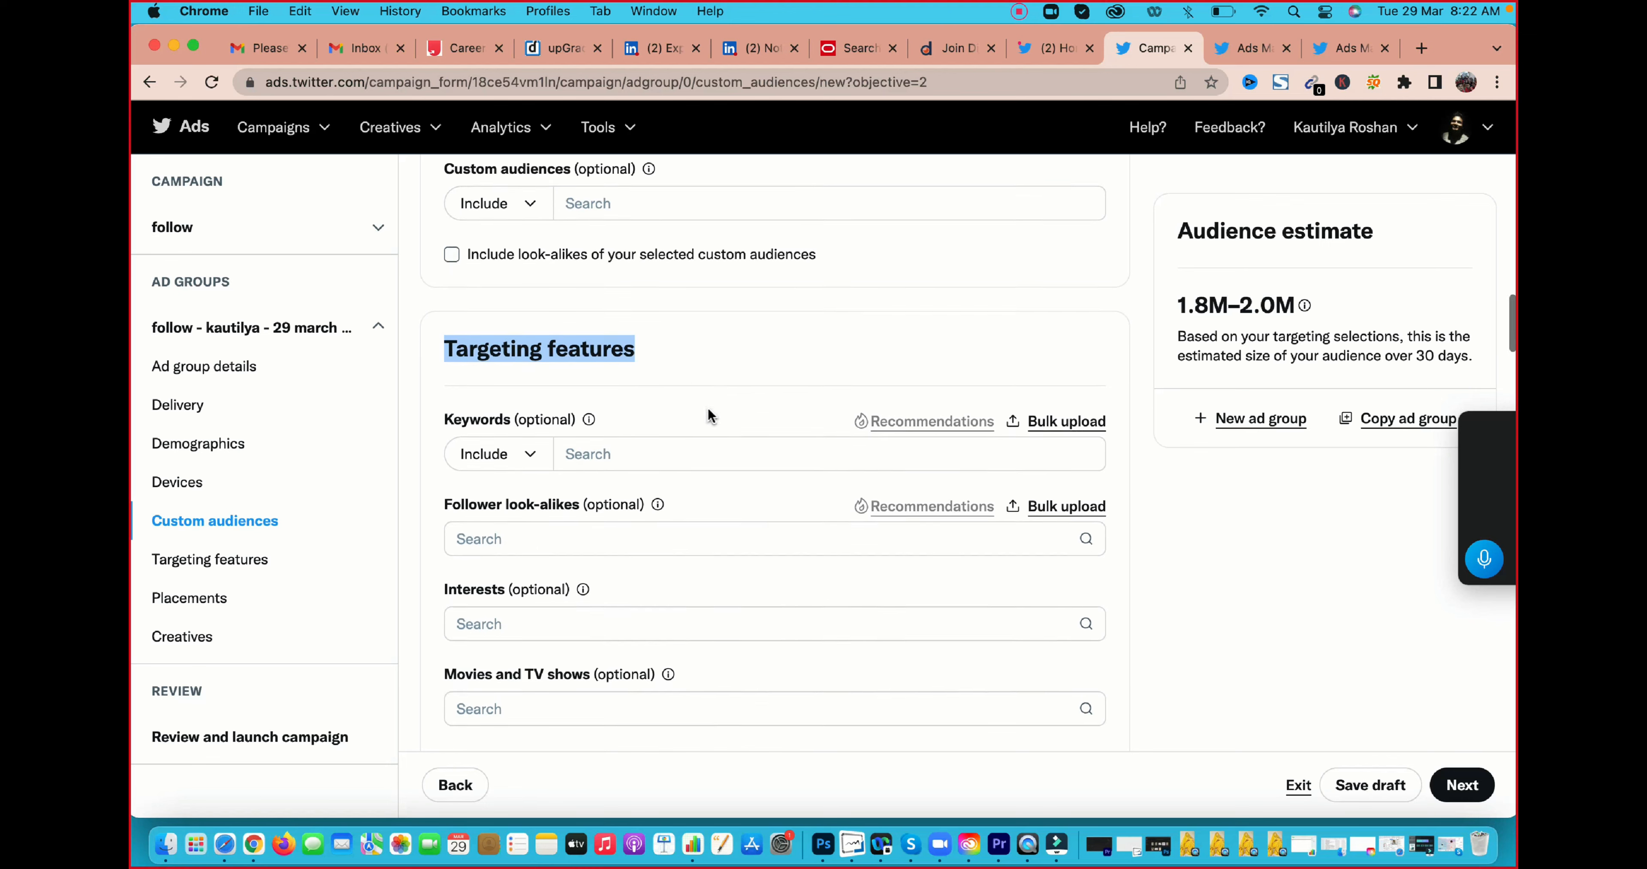
left_click(667, 428)
type("dig")
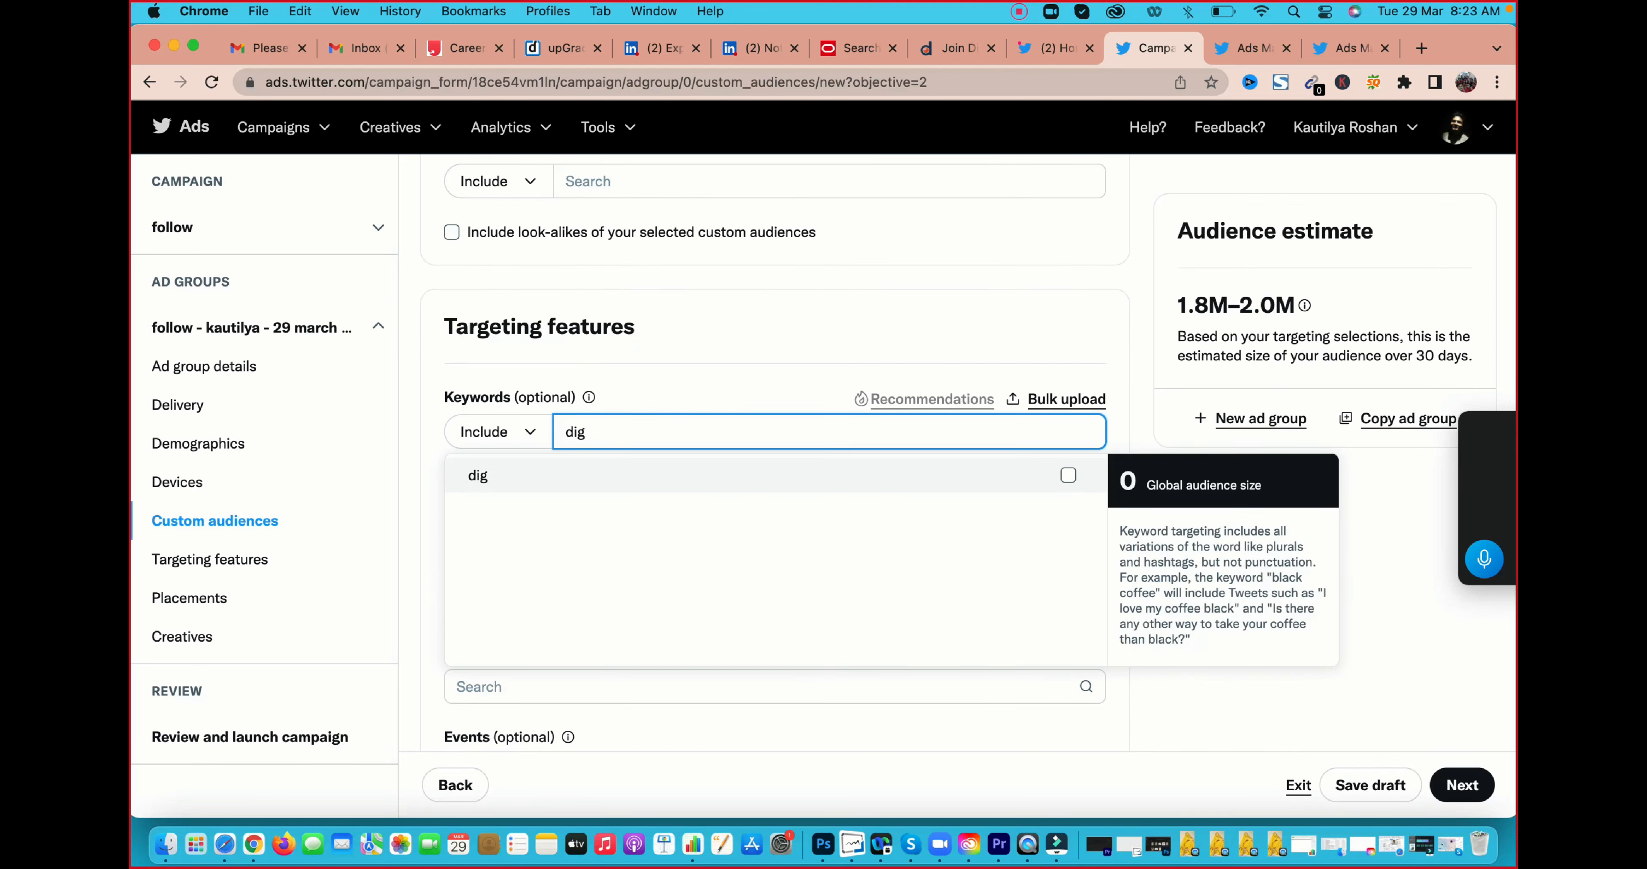
type("ita")
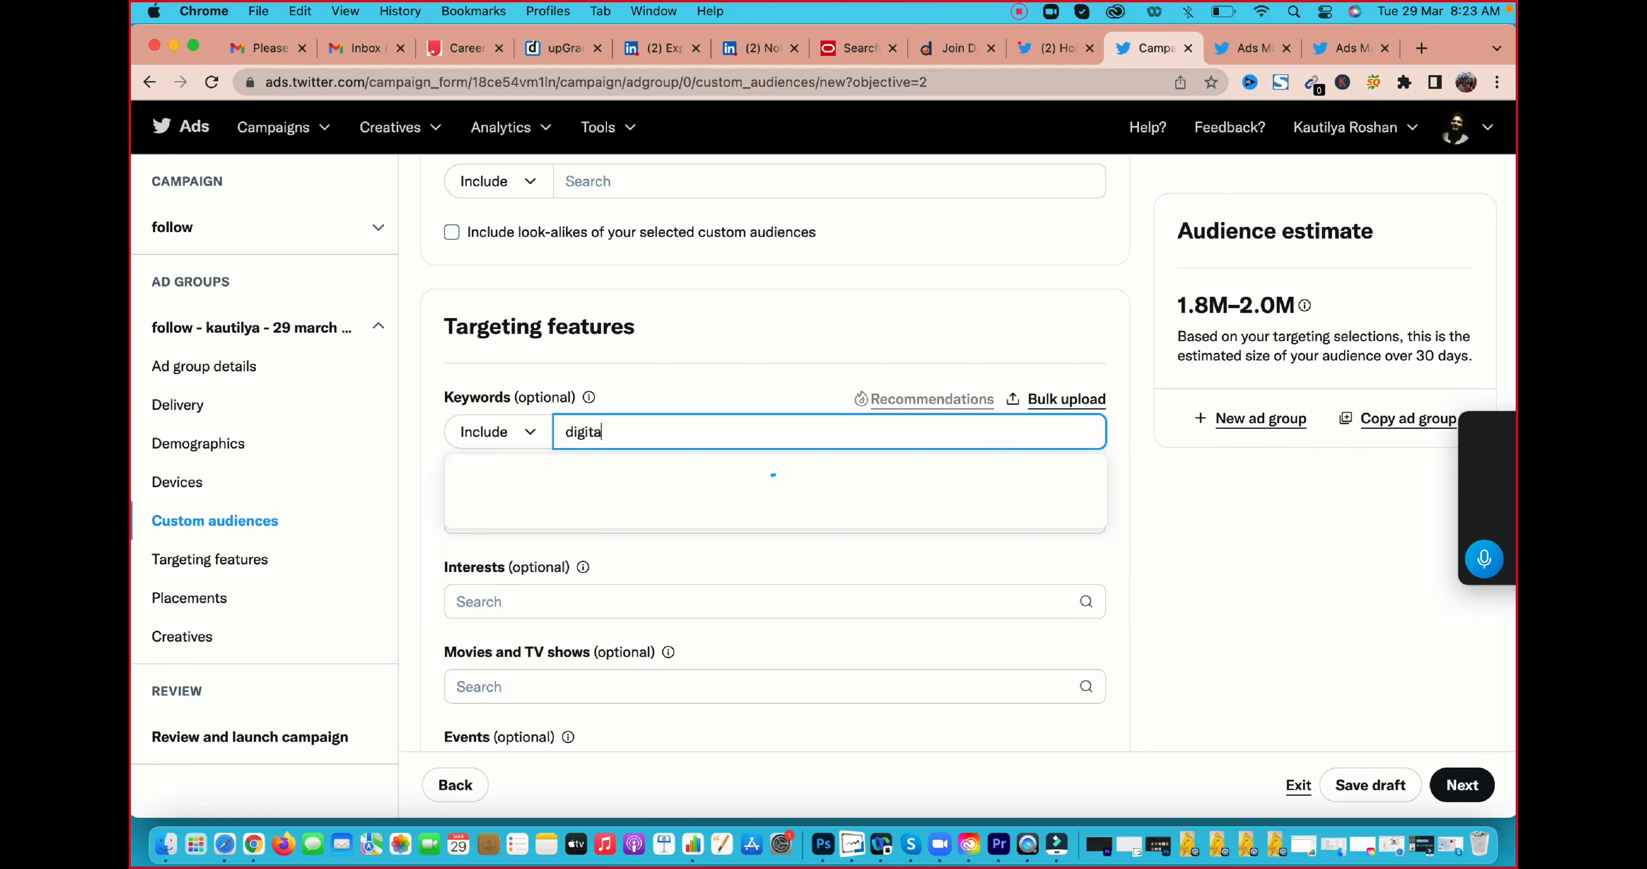
type("l marketing")
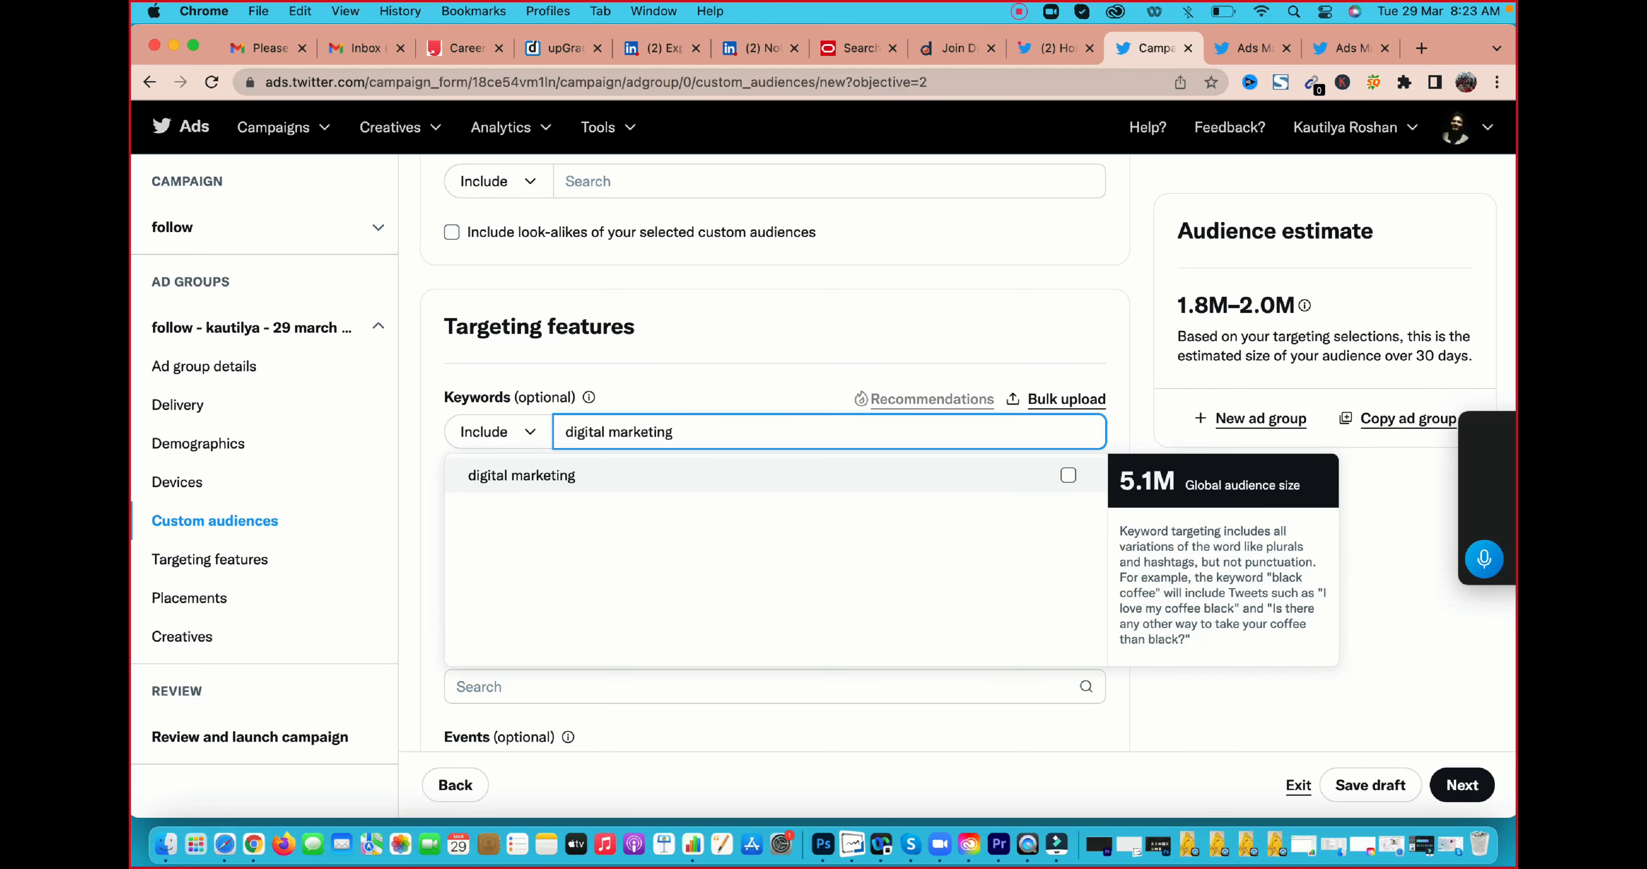
left_click(1066, 479)
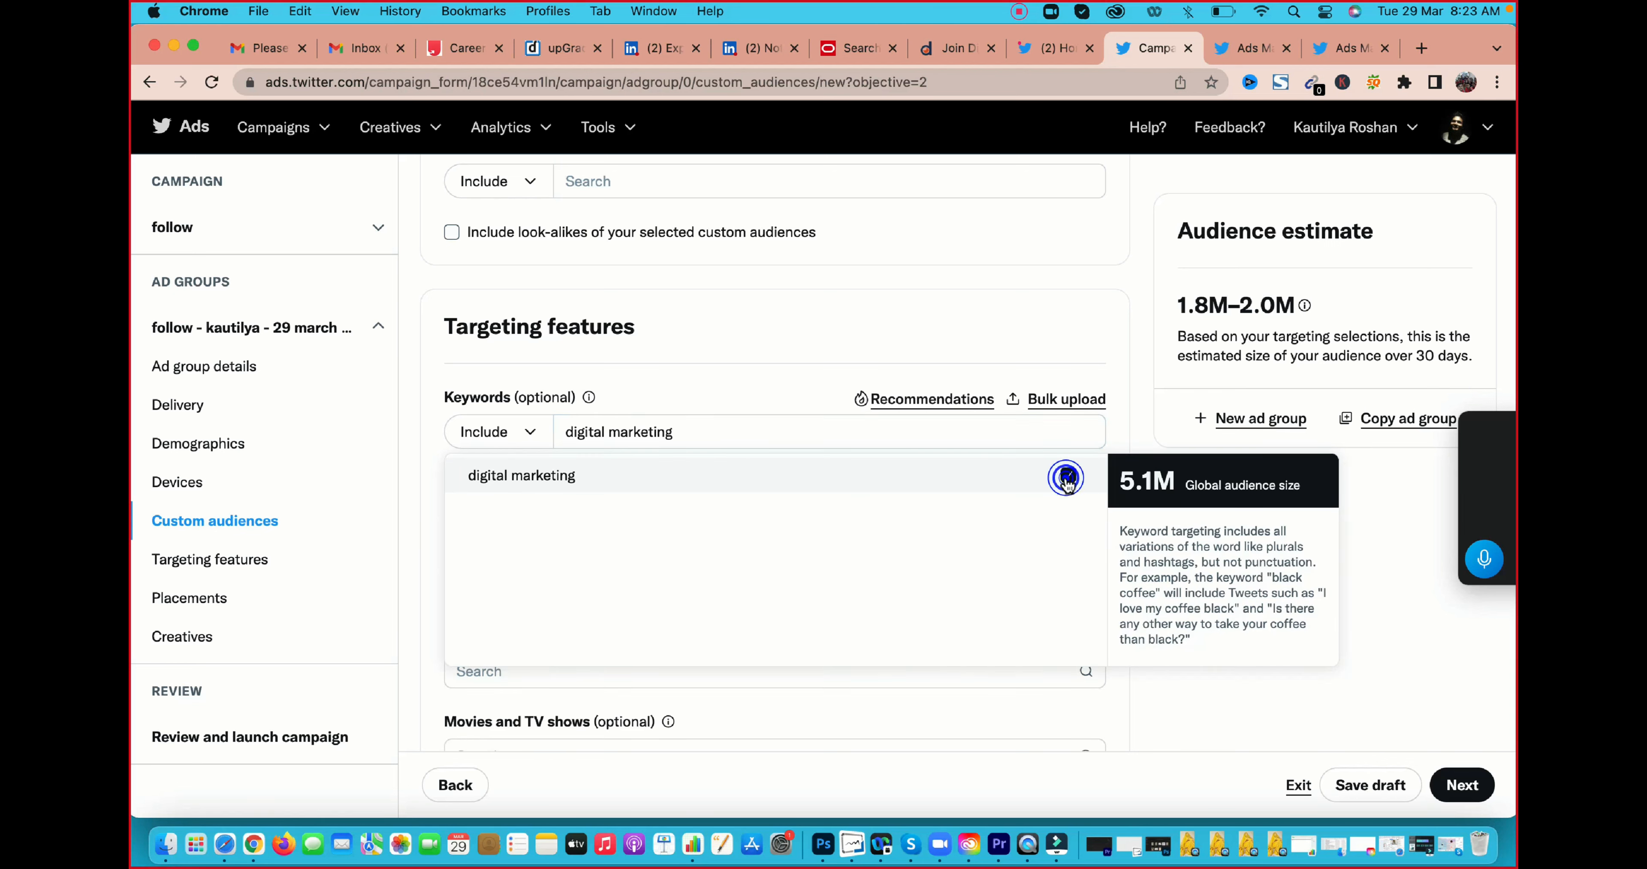
left_click(1117, 308)
scroll(1128, 353, "down", 2)
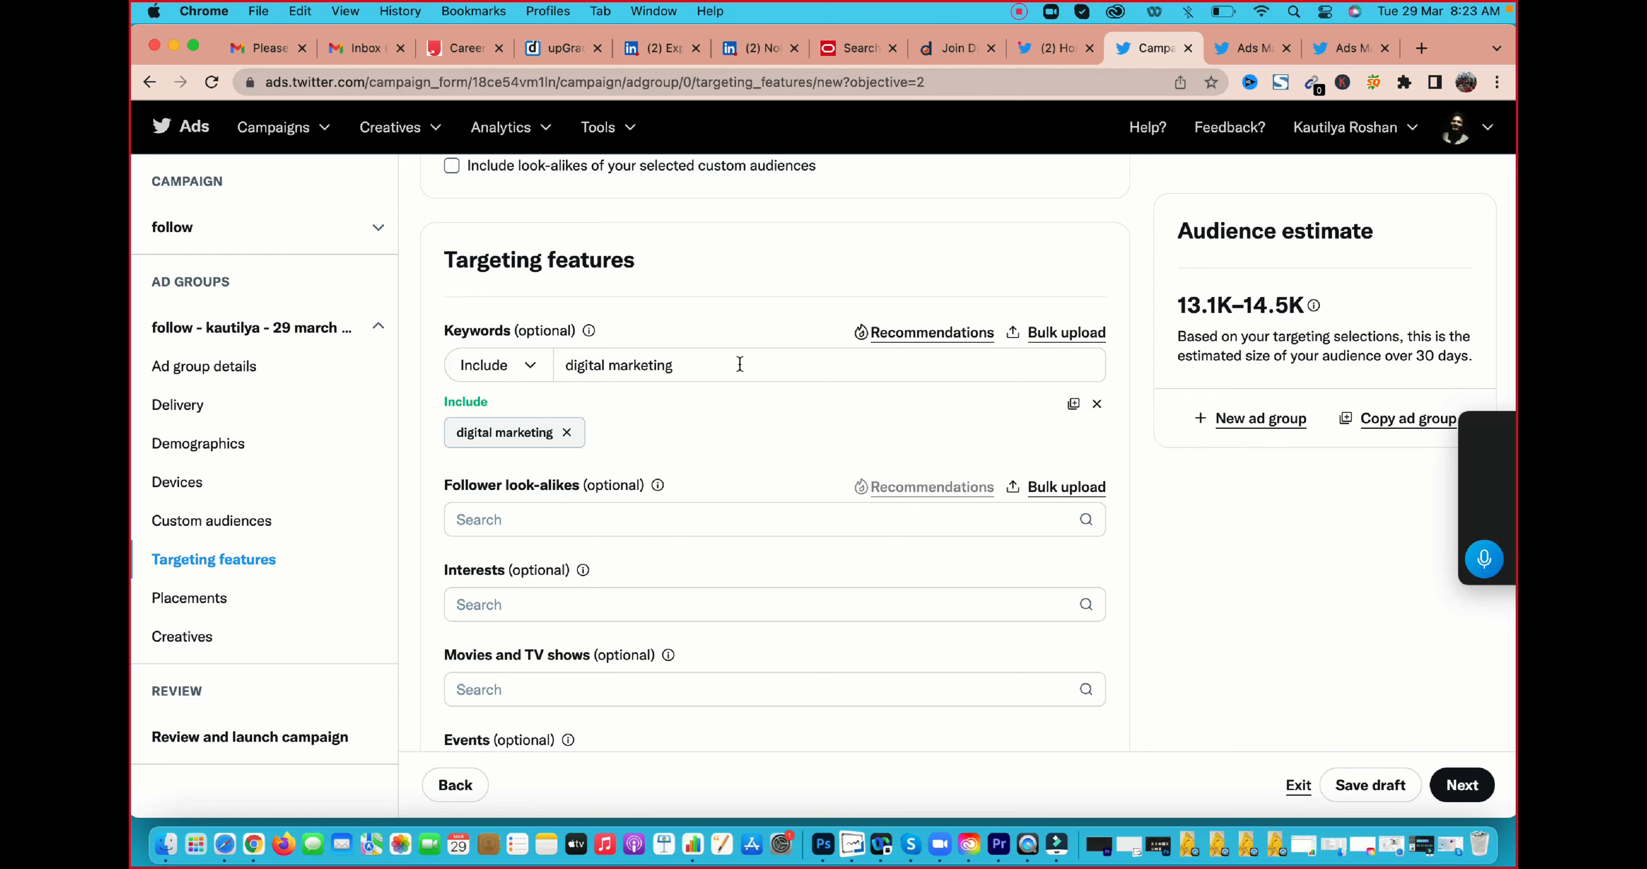
scroll(707, 489, "down", 1)
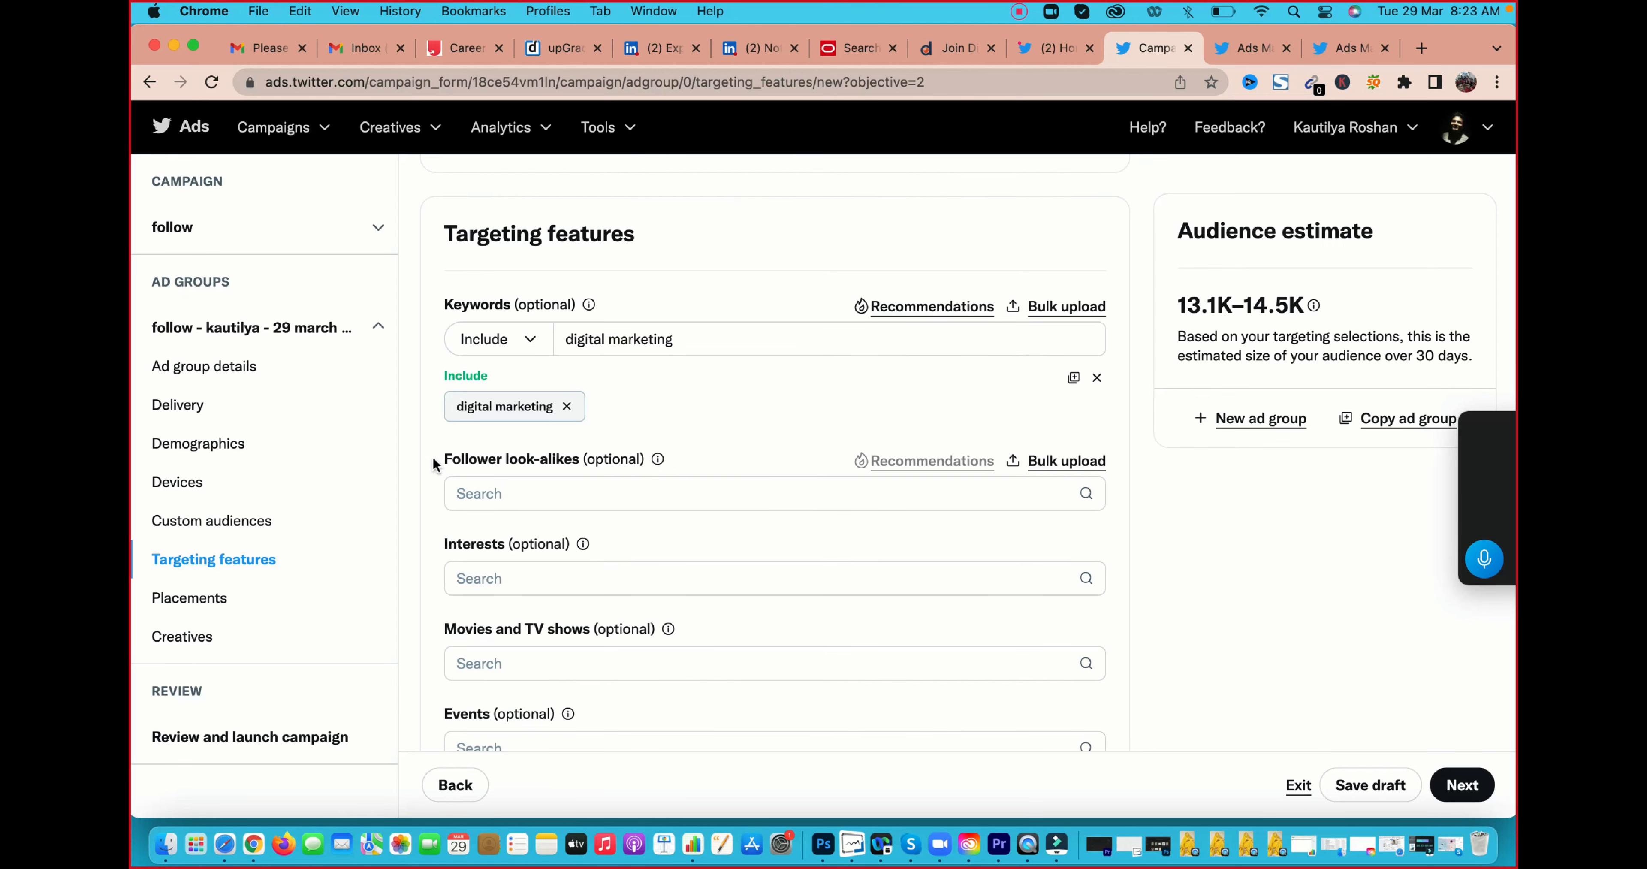
left_click_drag(434, 464, 566, 464)
left_click(534, 494)
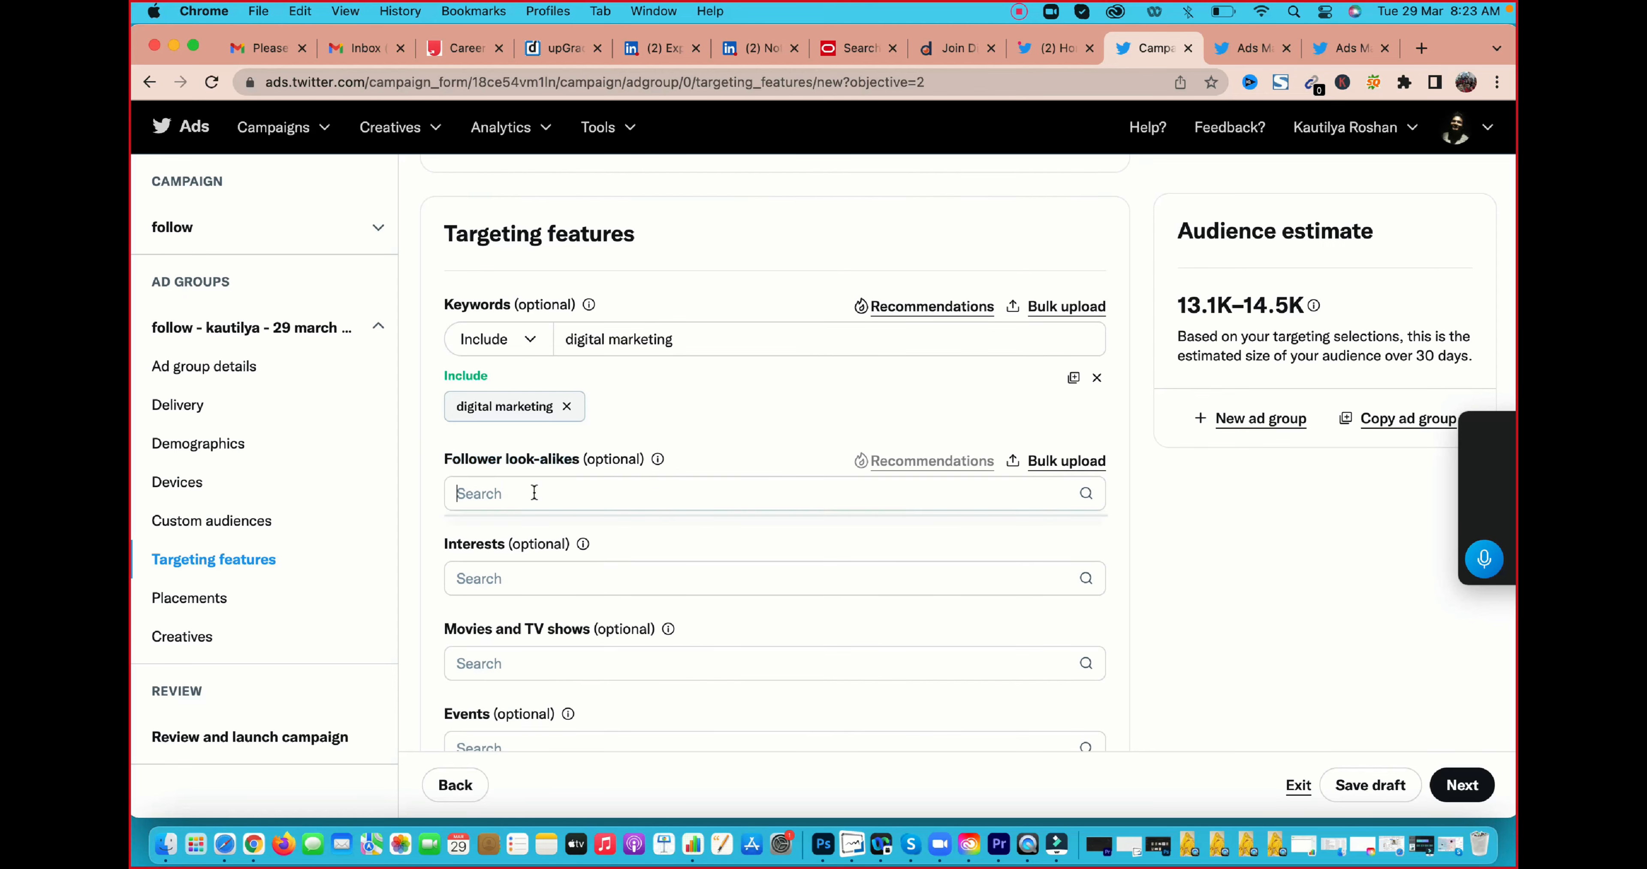
left_click(534, 493)
type("@")
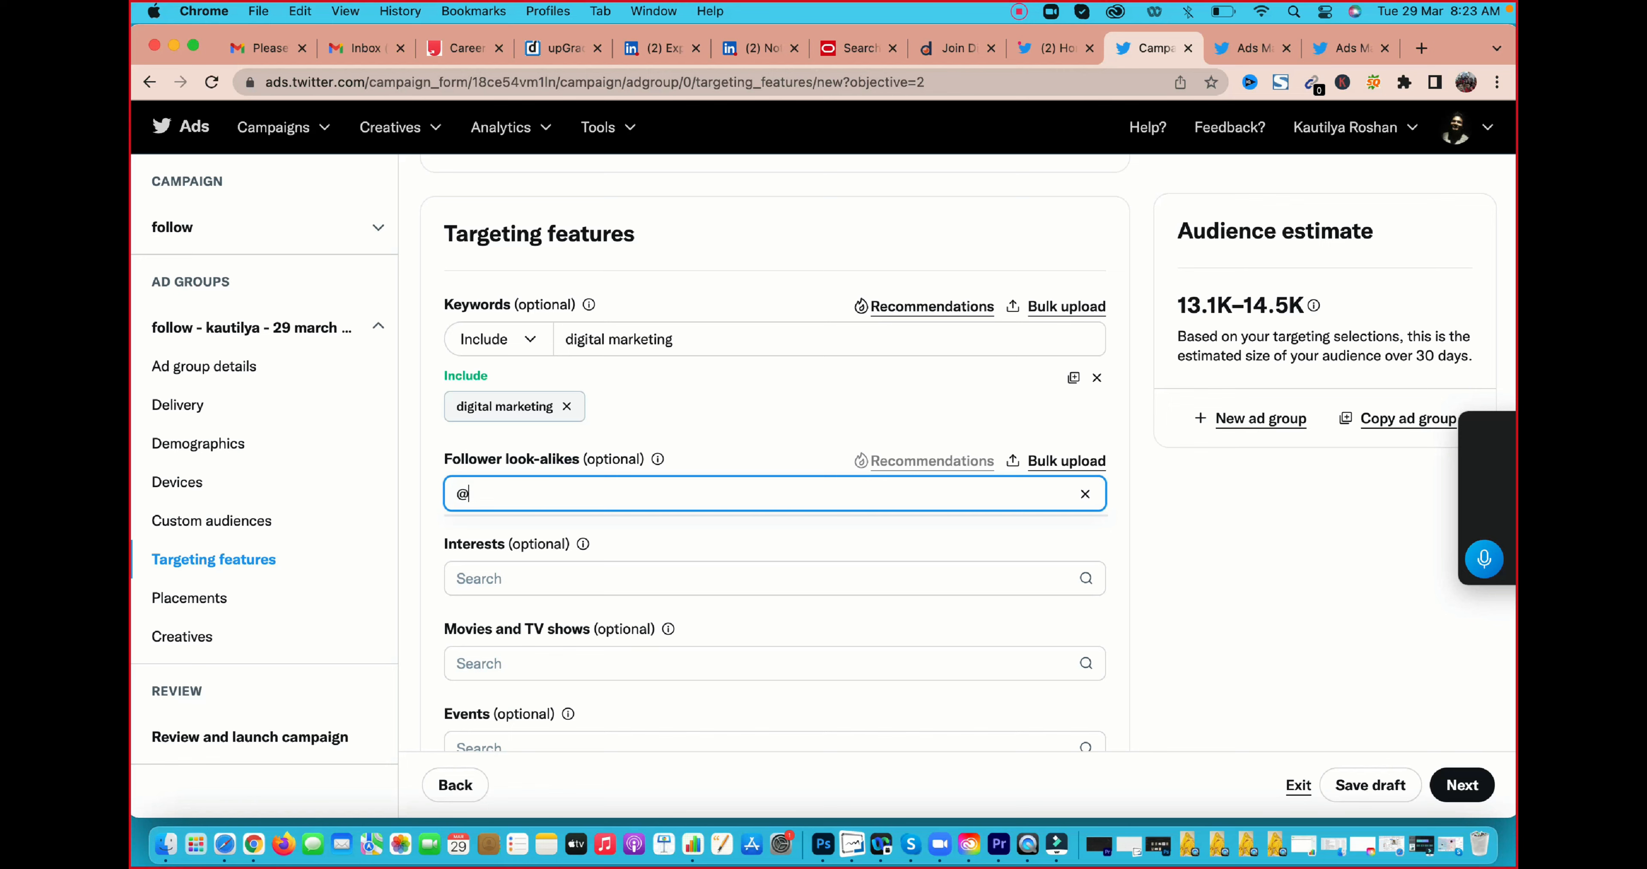
type("con")
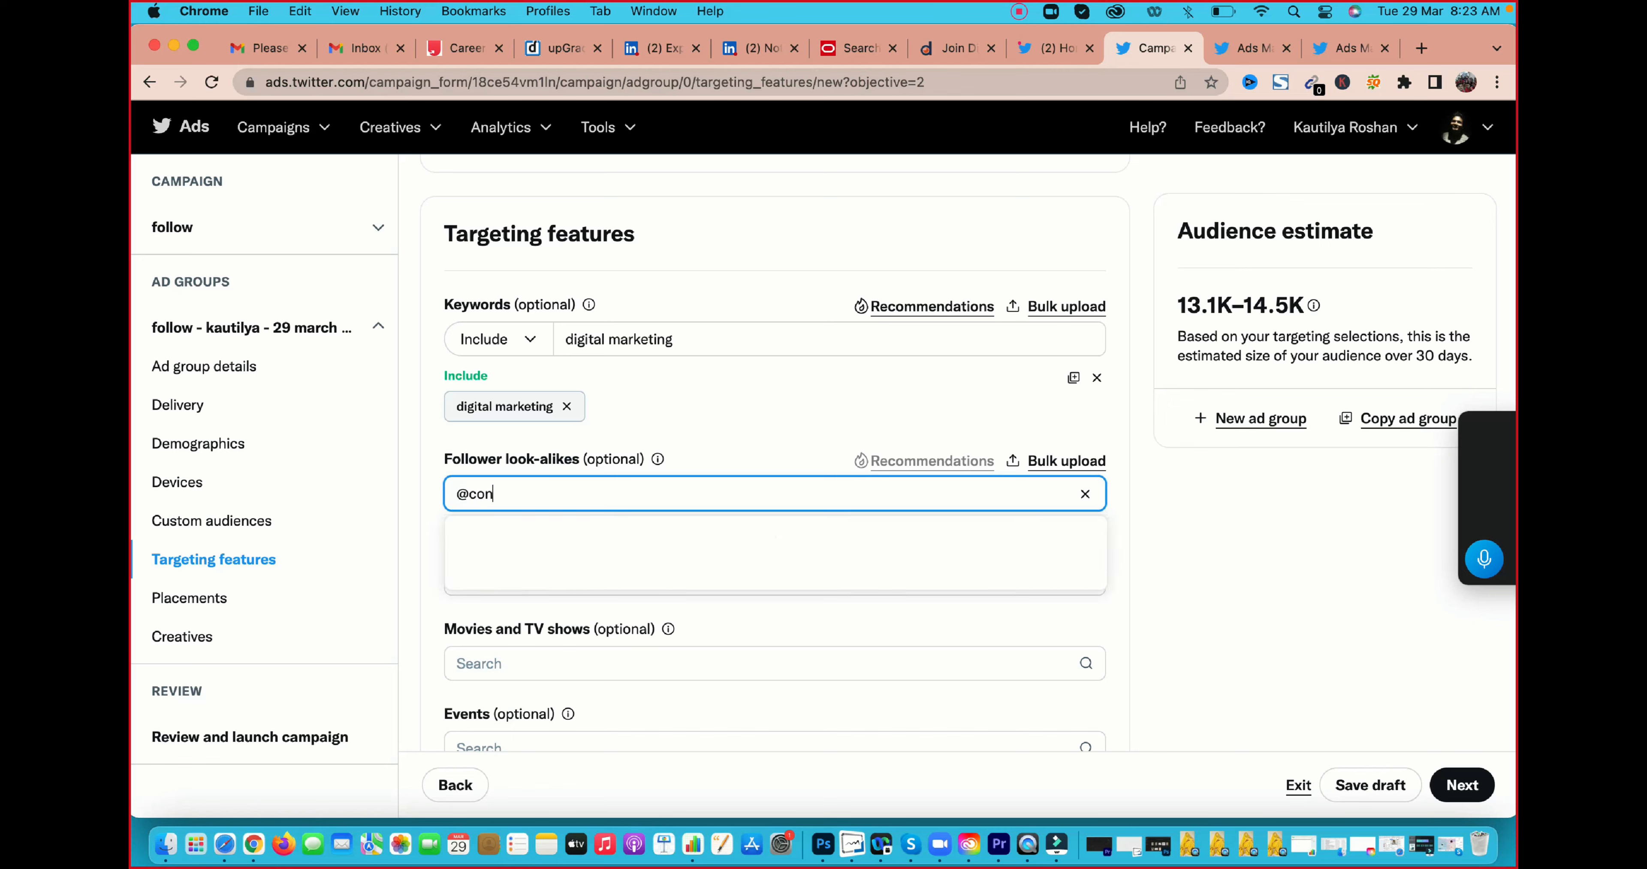
type("tent")
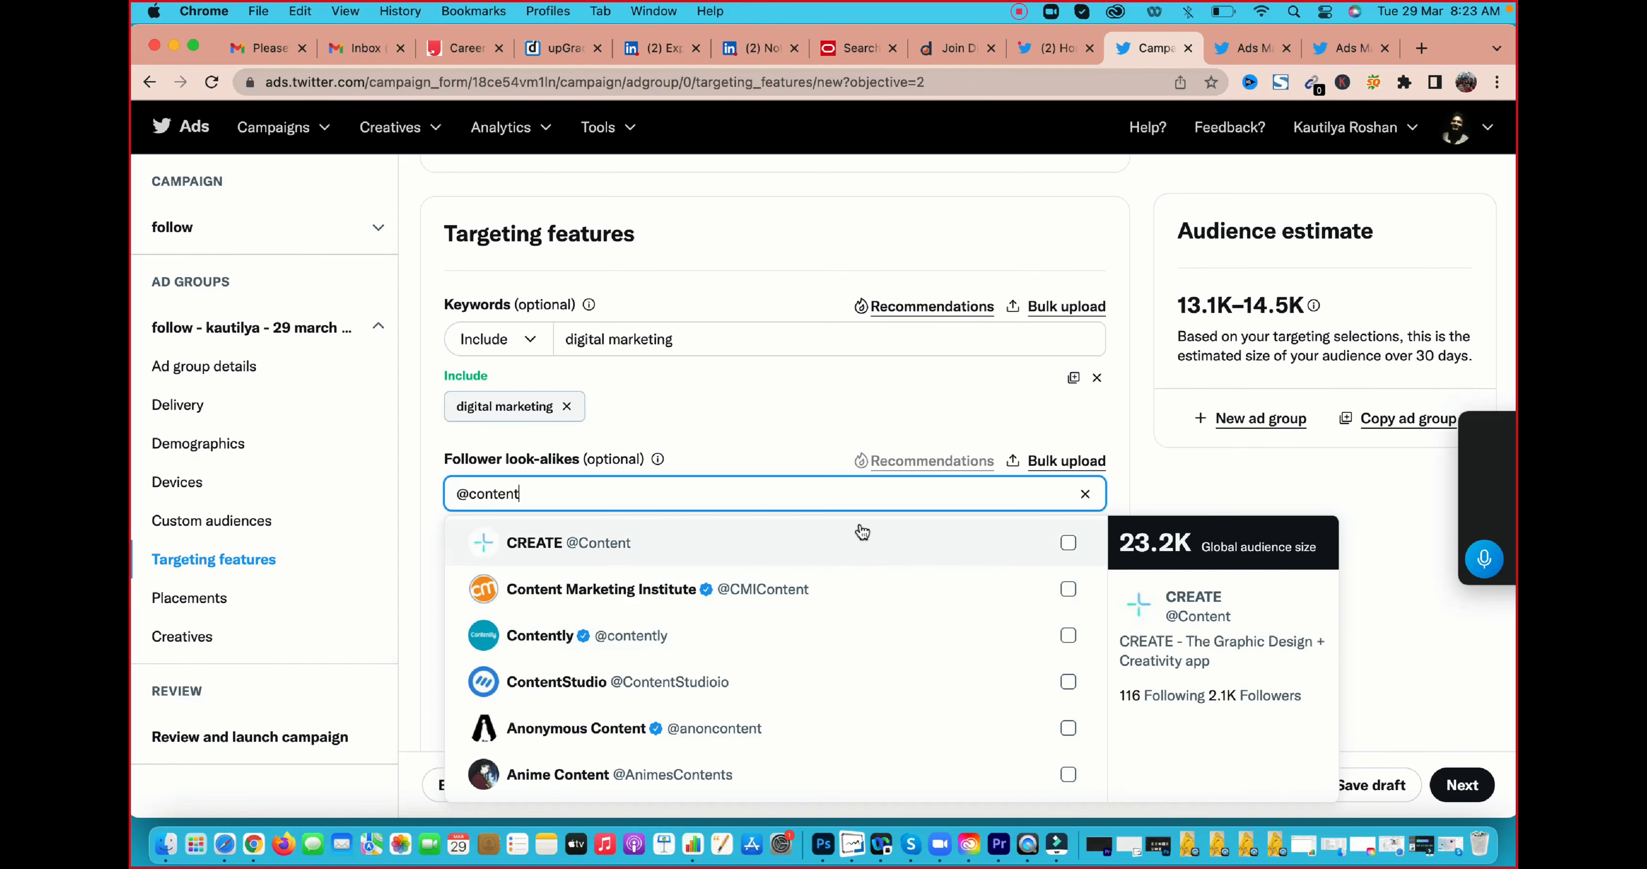
left_click(1066, 590)
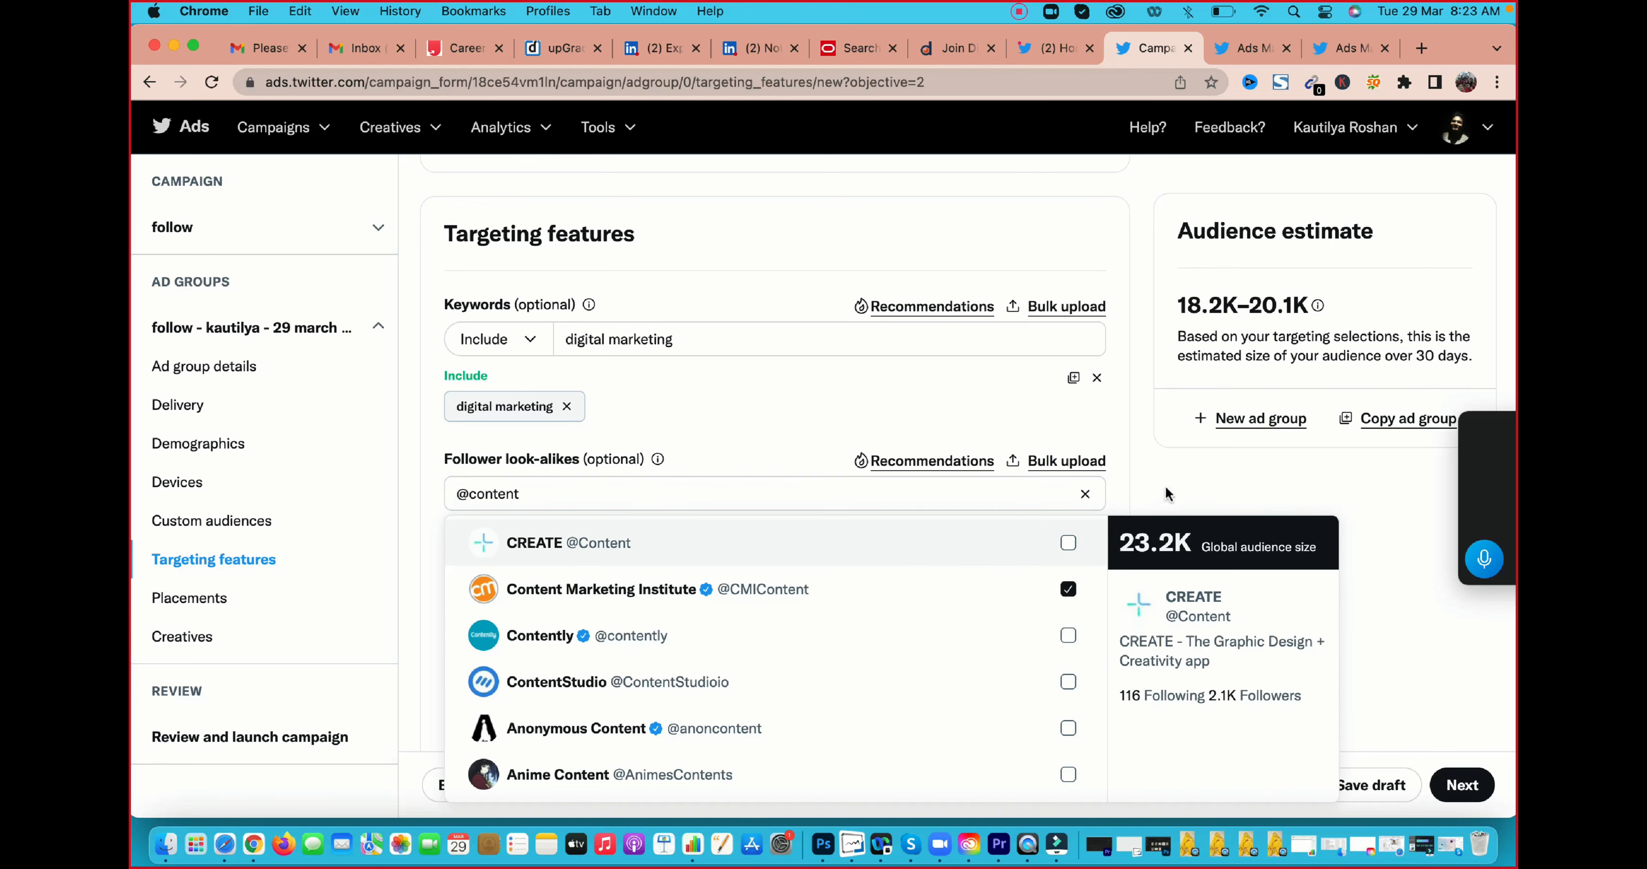
left_click(1149, 467)
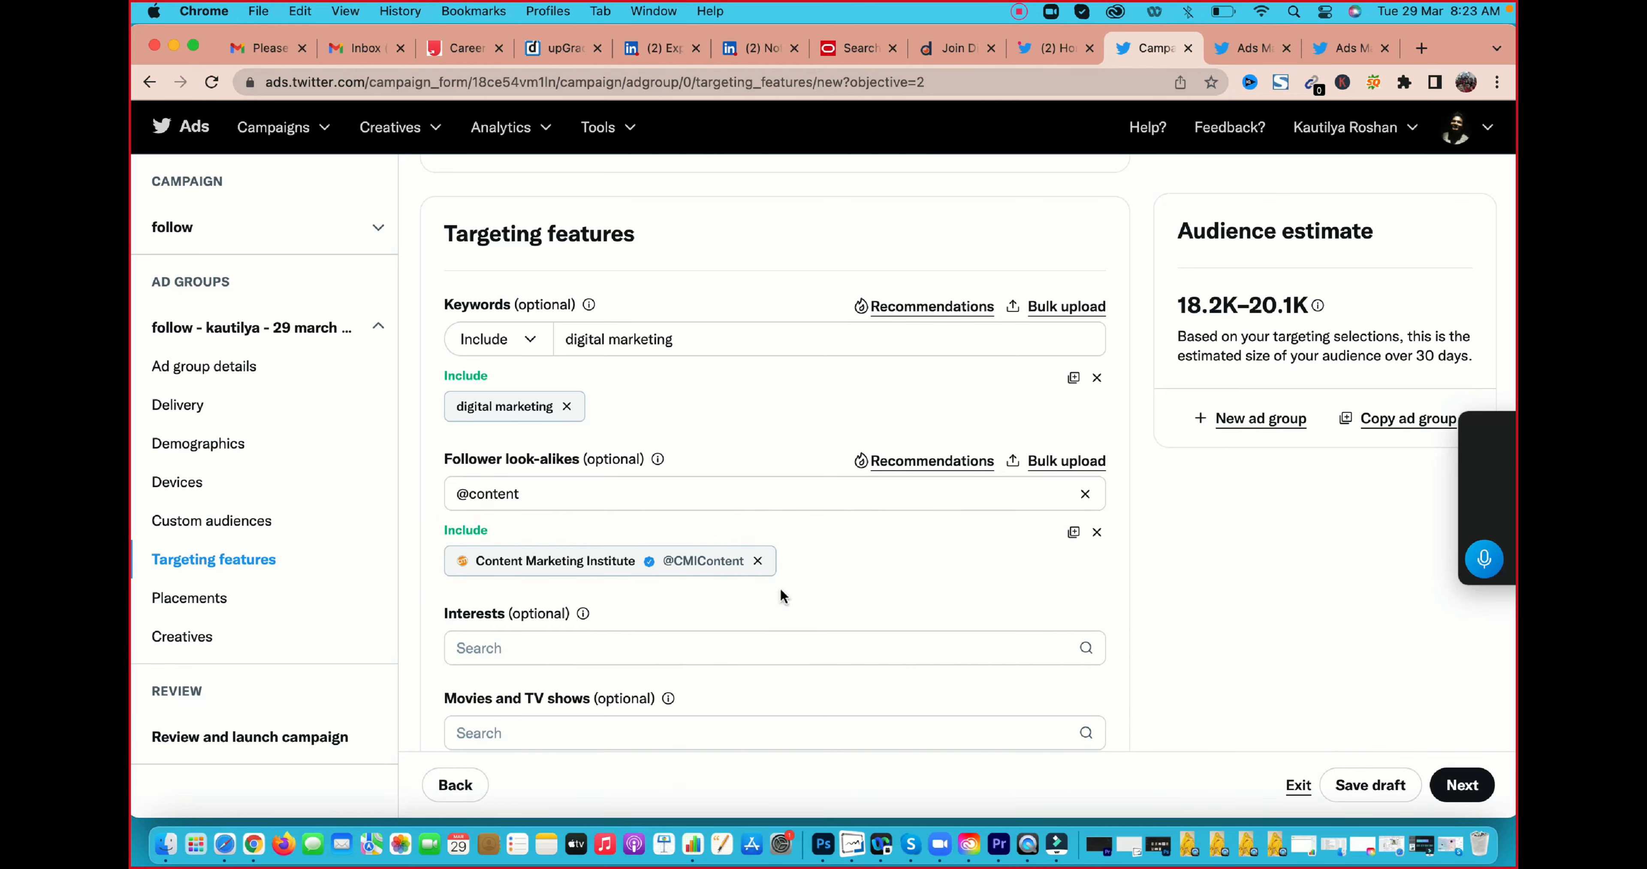
Look through the interest categories available for targeting and examine the subcategories under Business
scroll(780, 595, "down", 2)
left_click(526, 541)
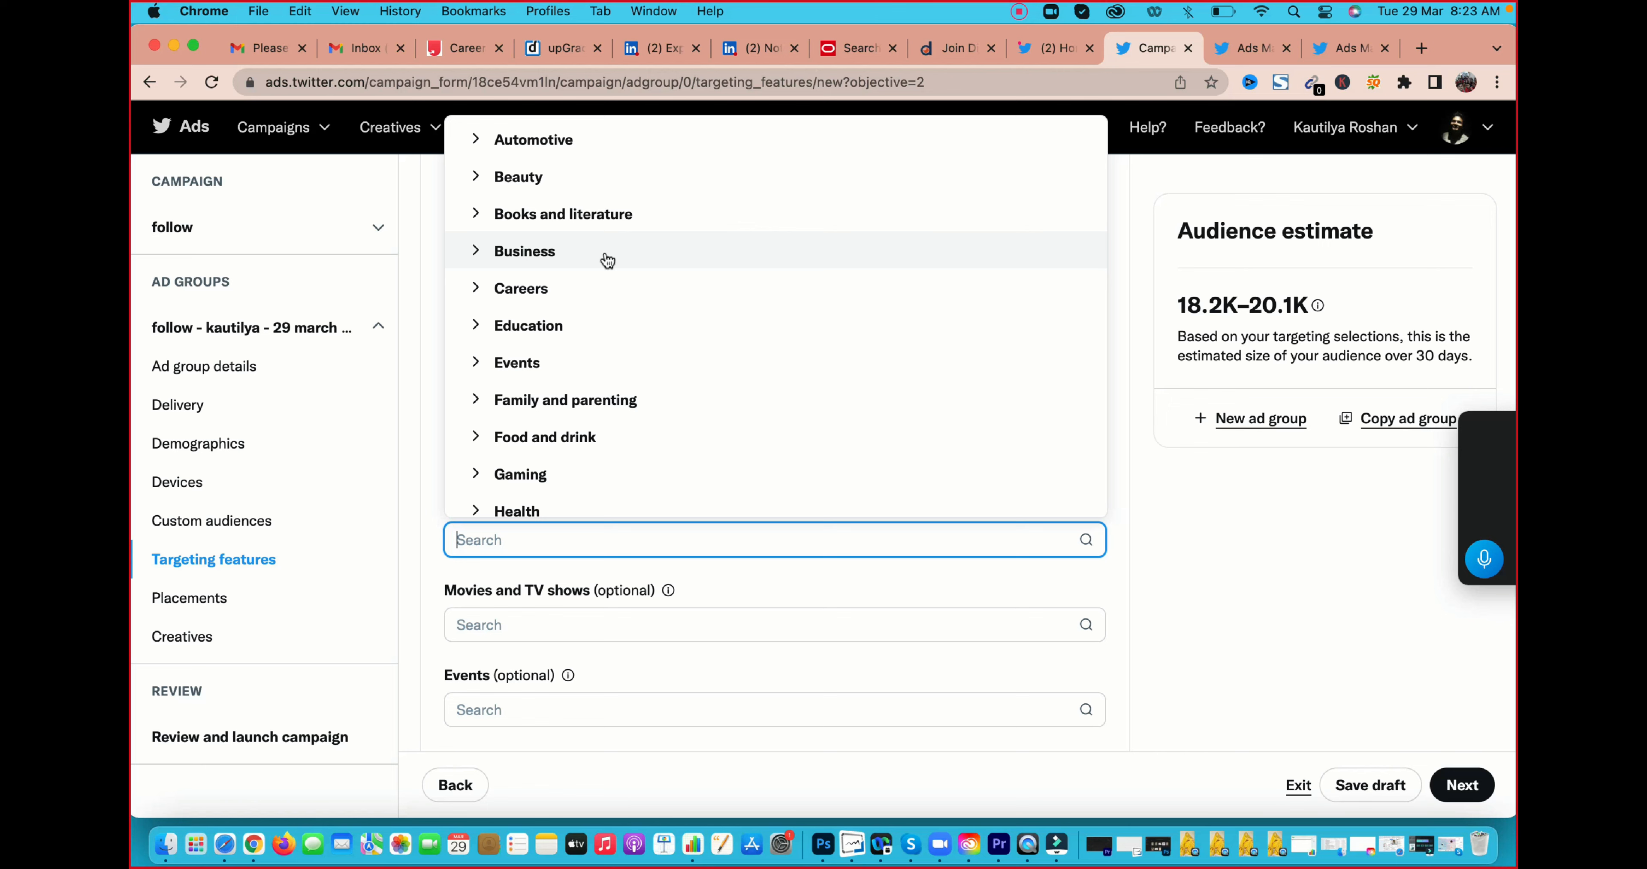
scroll(607, 259, "down", 1)
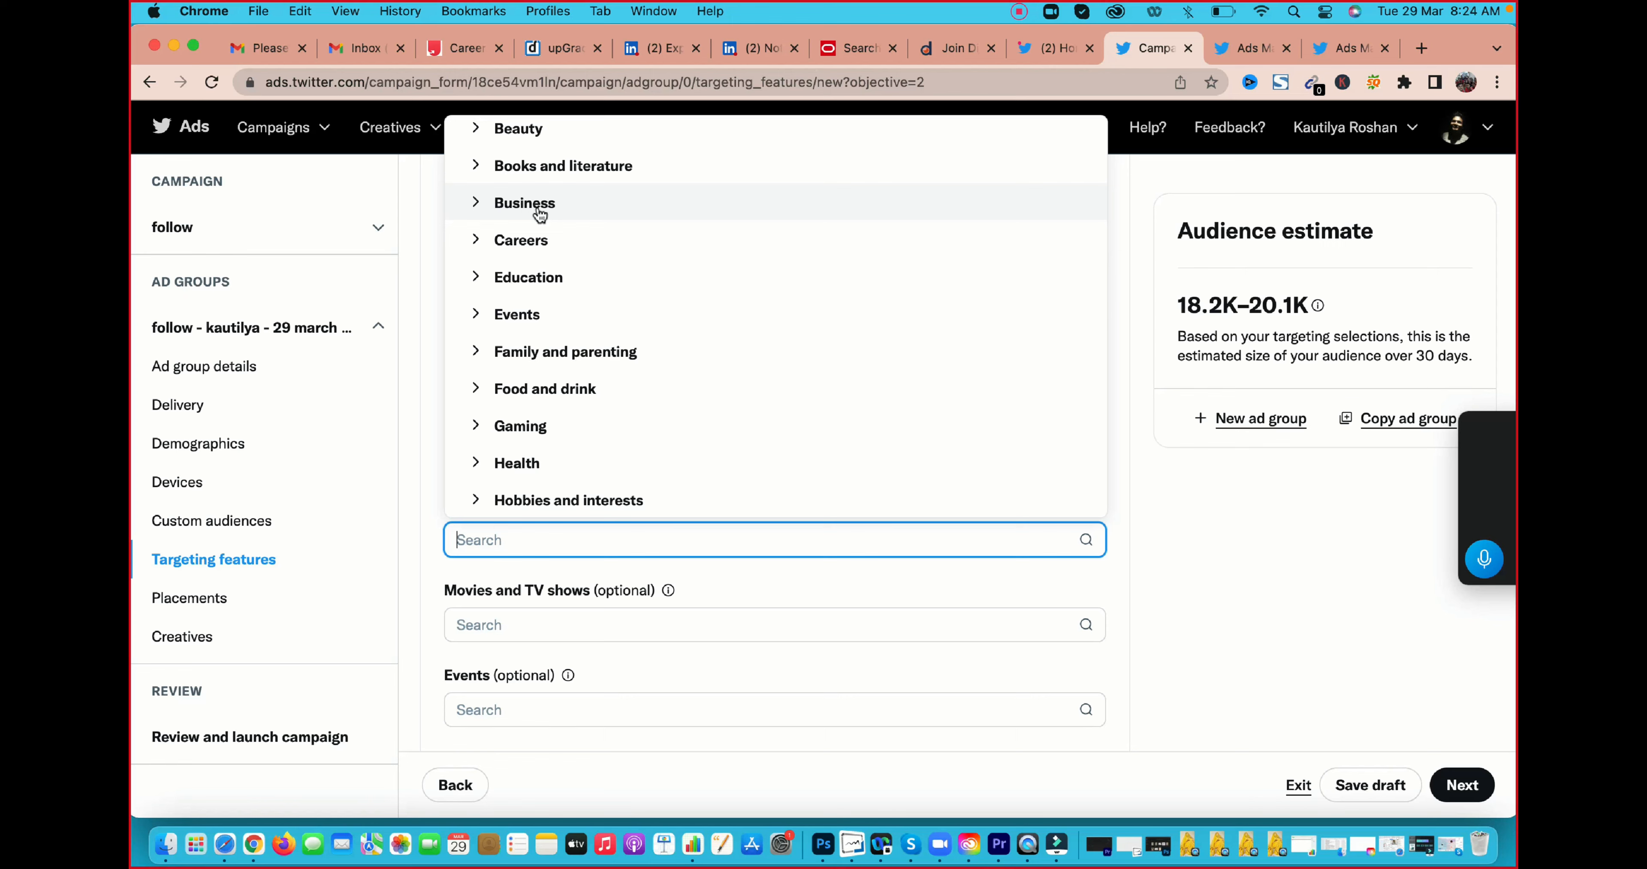
scroll(540, 214, "down", 7)
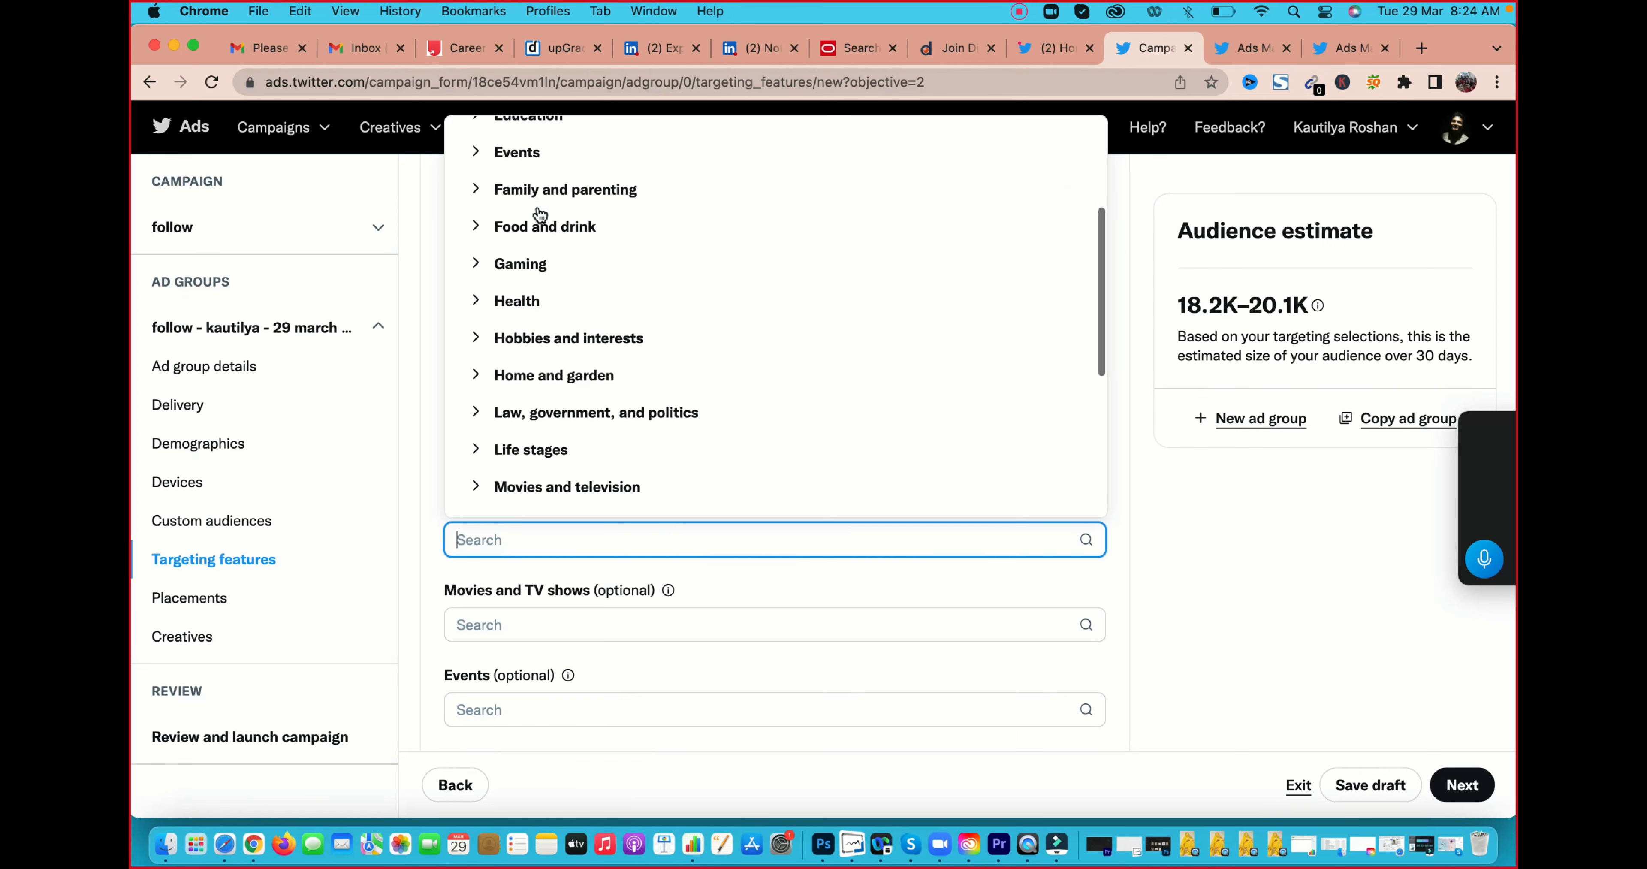
scroll(537, 217, "up", 7)
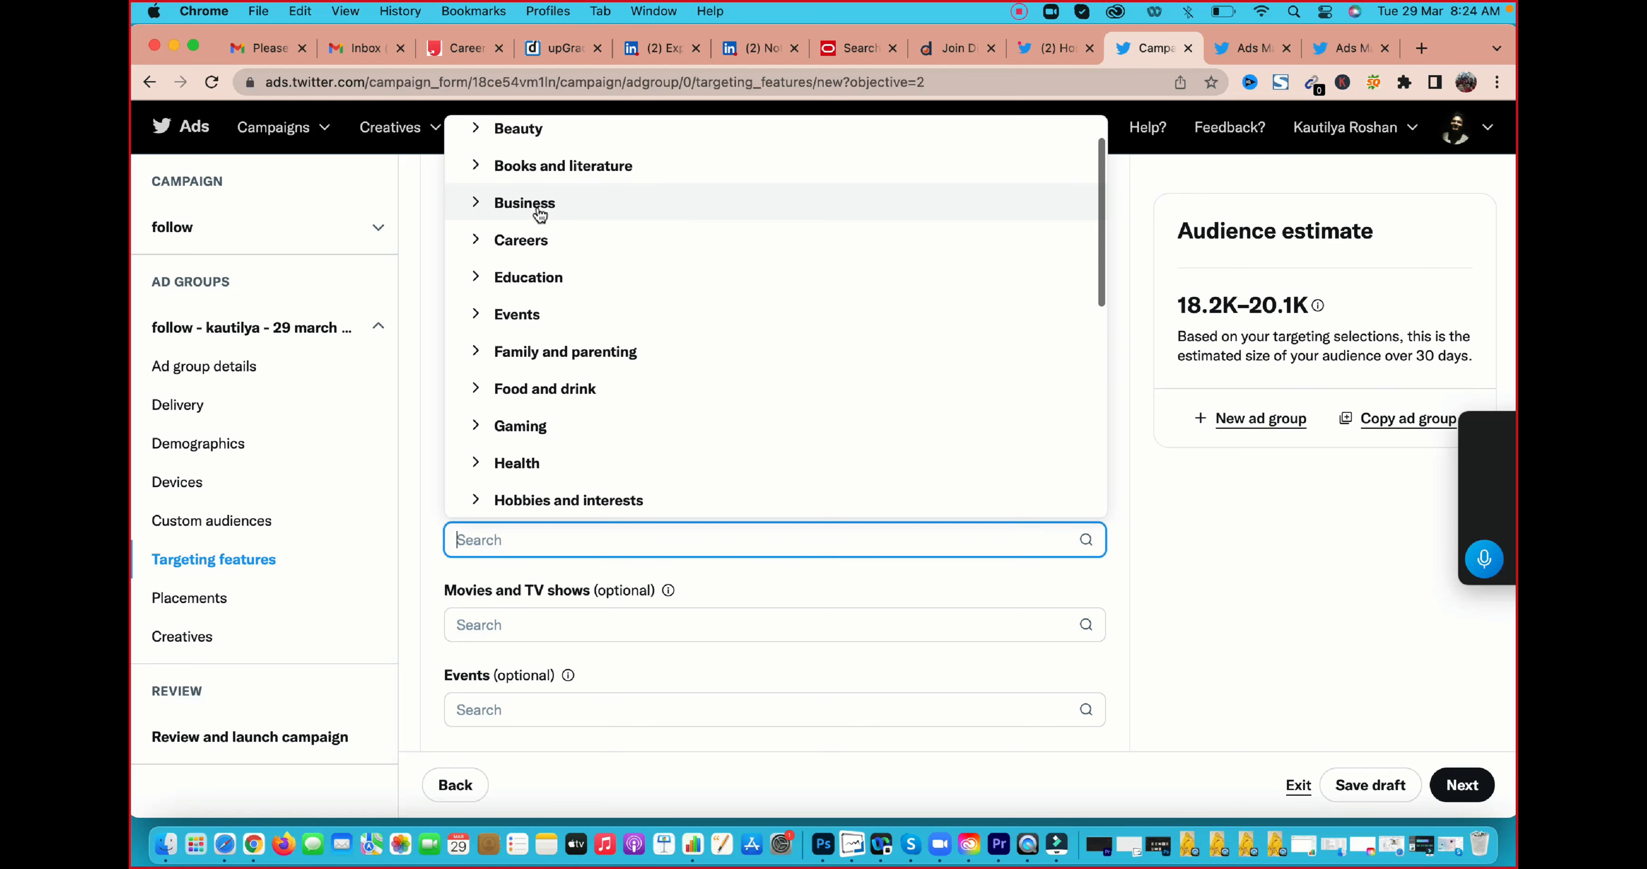
left_click(513, 210)
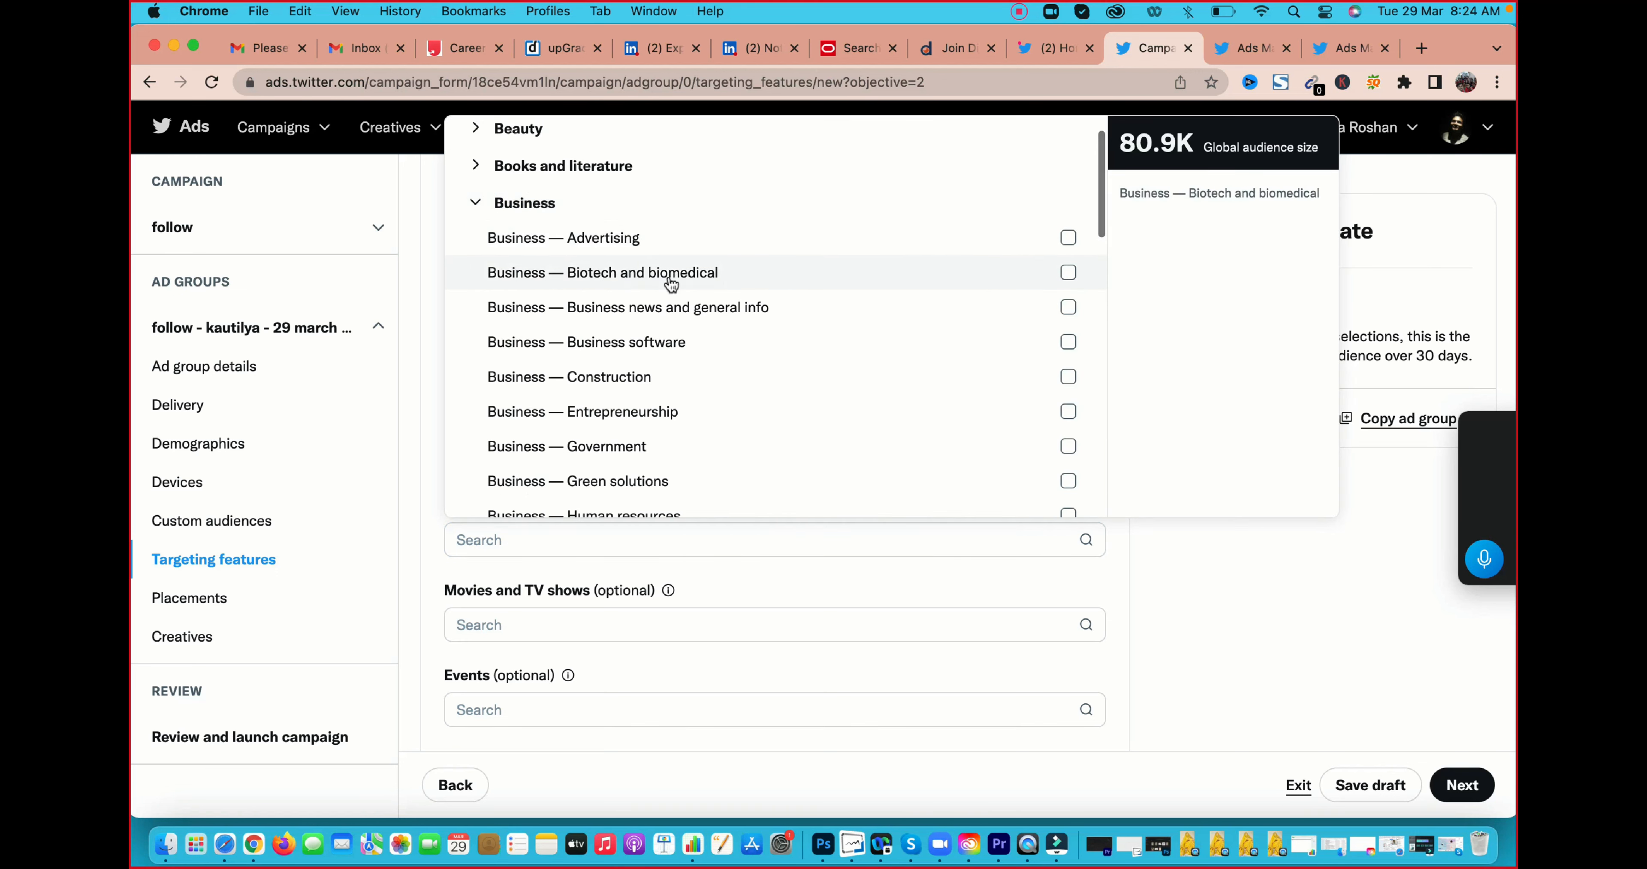
scroll(474, 380, "down", 1)
scroll(640, 345, "down", 3)
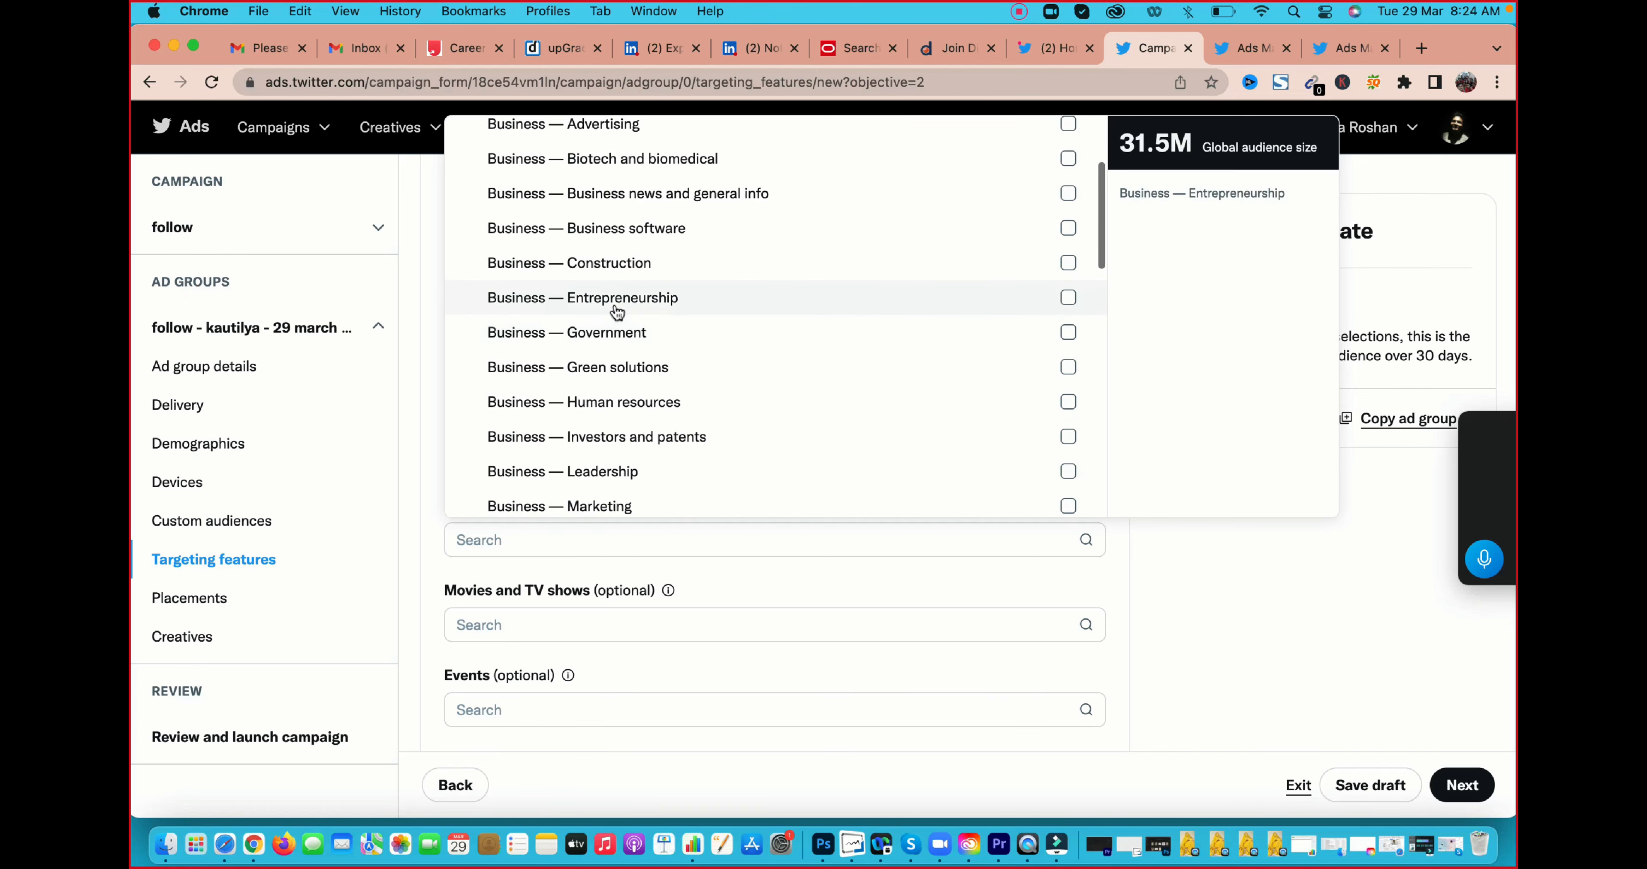
scroll(679, 326, "down", 2)
scroll(645, 319, "down", 4)
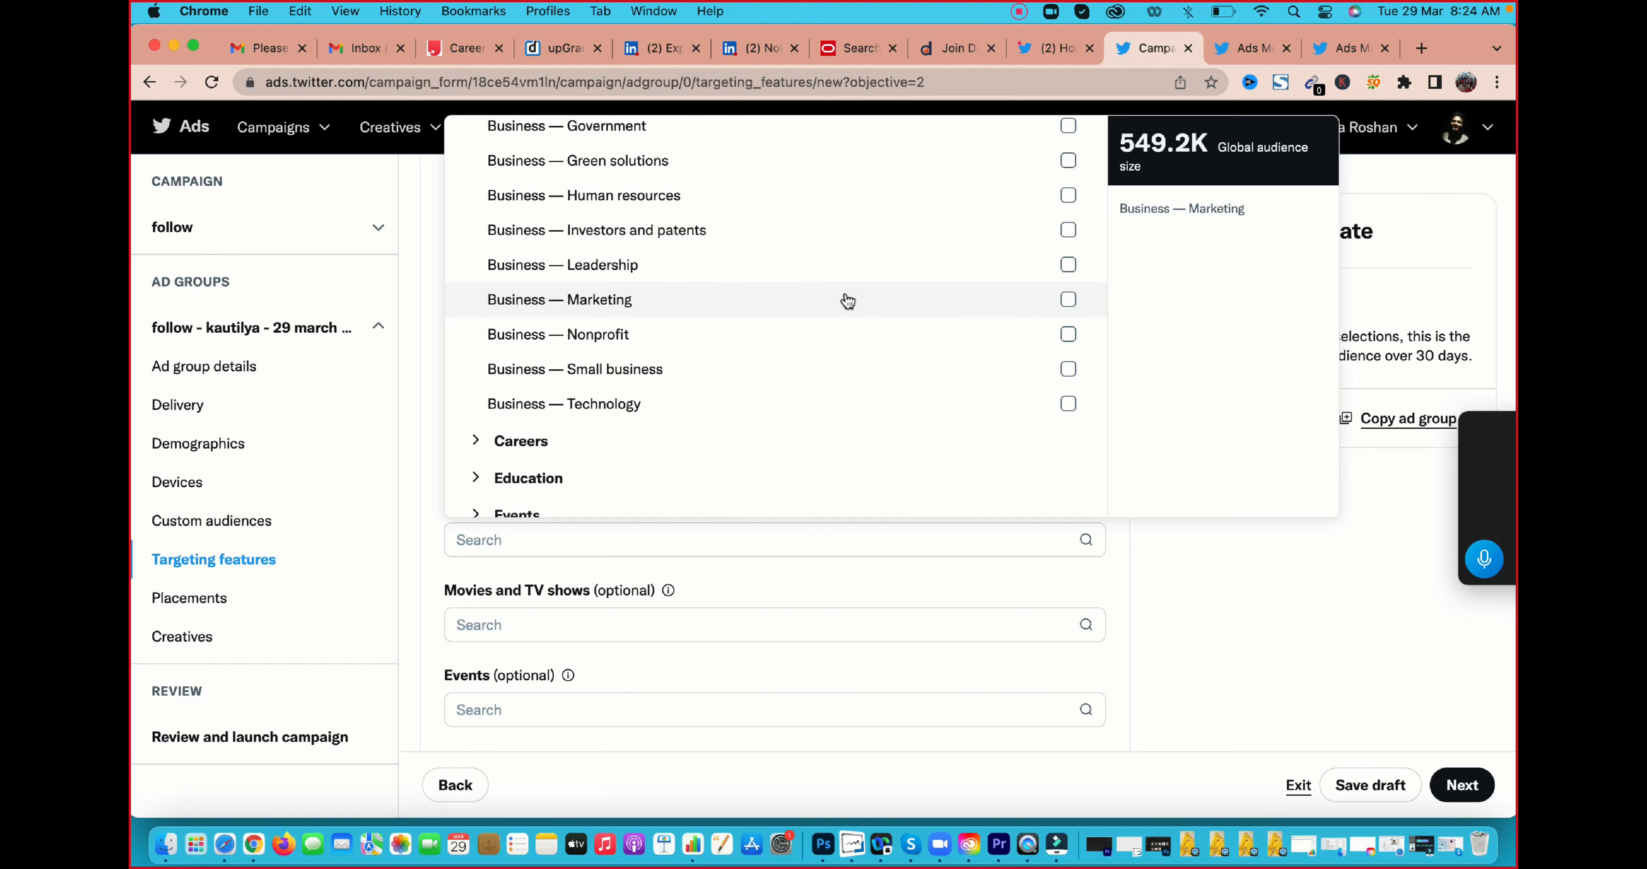
left_click(1321, 554)
Search the movies and TV shows targeting for "a", clear the search, and view the event categories available for targeting
scroll(711, 556, "down", 3)
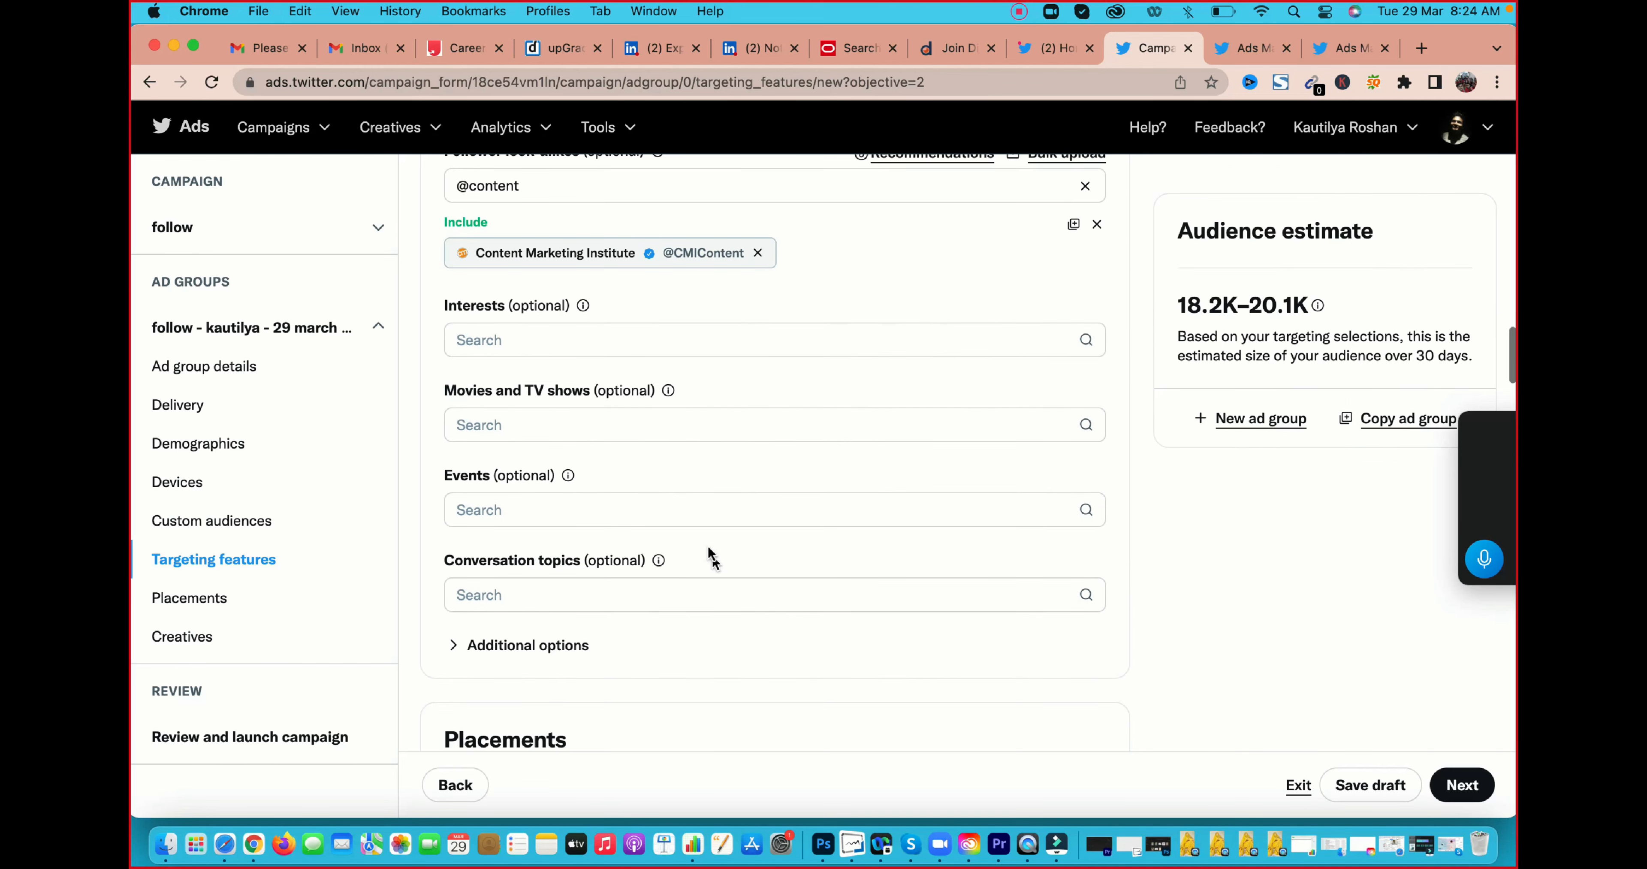
scroll(560, 391, "down", 1)
left_click(558, 385)
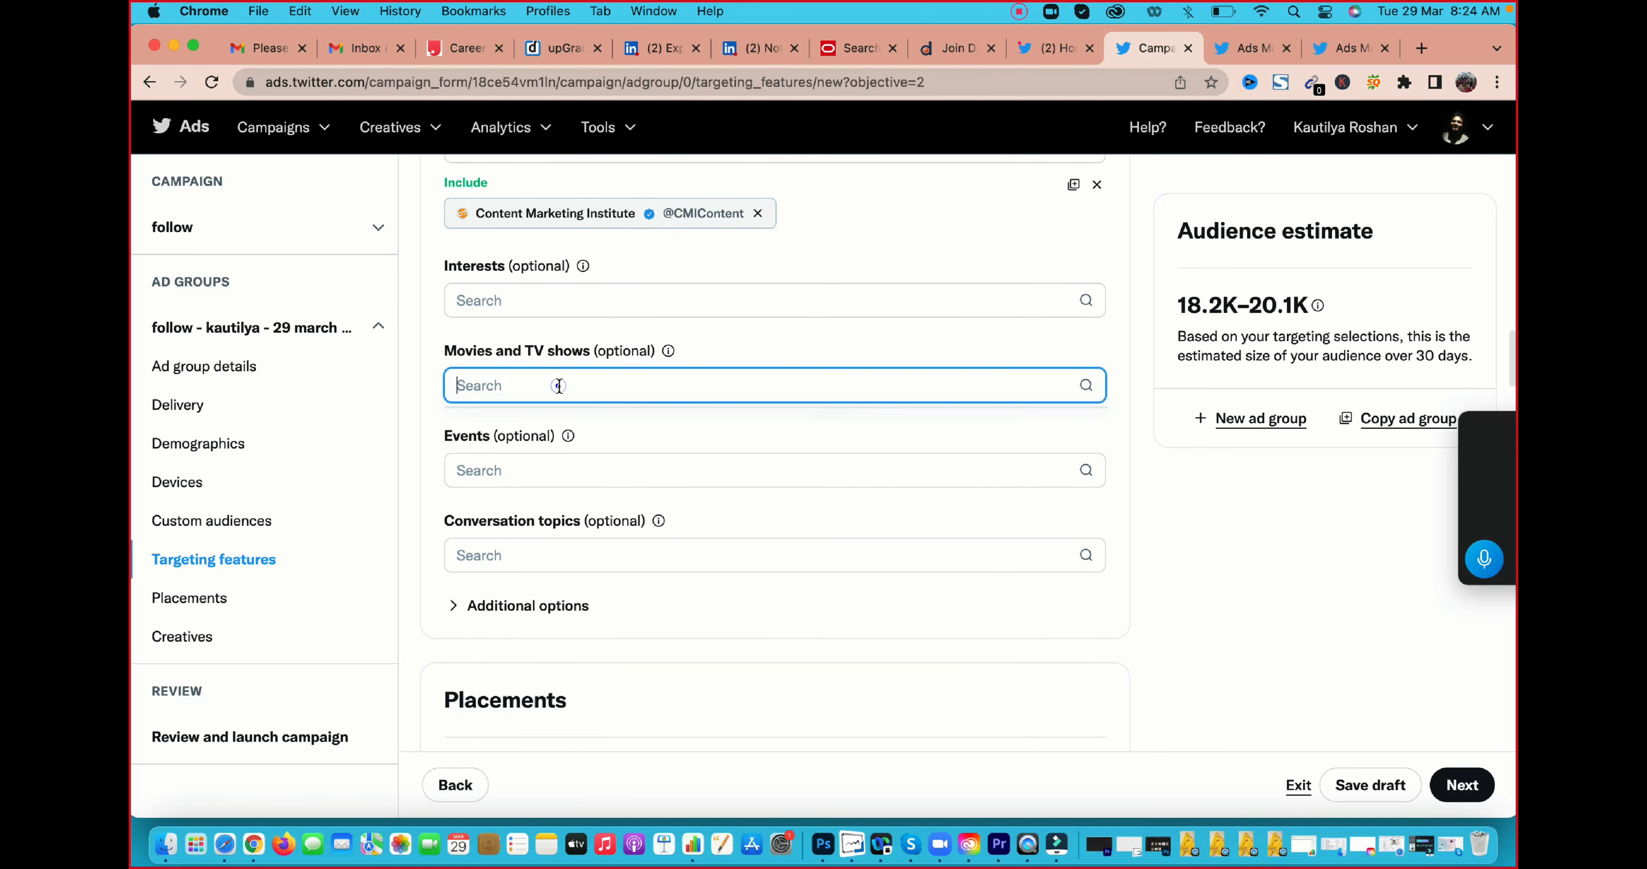
type("a")
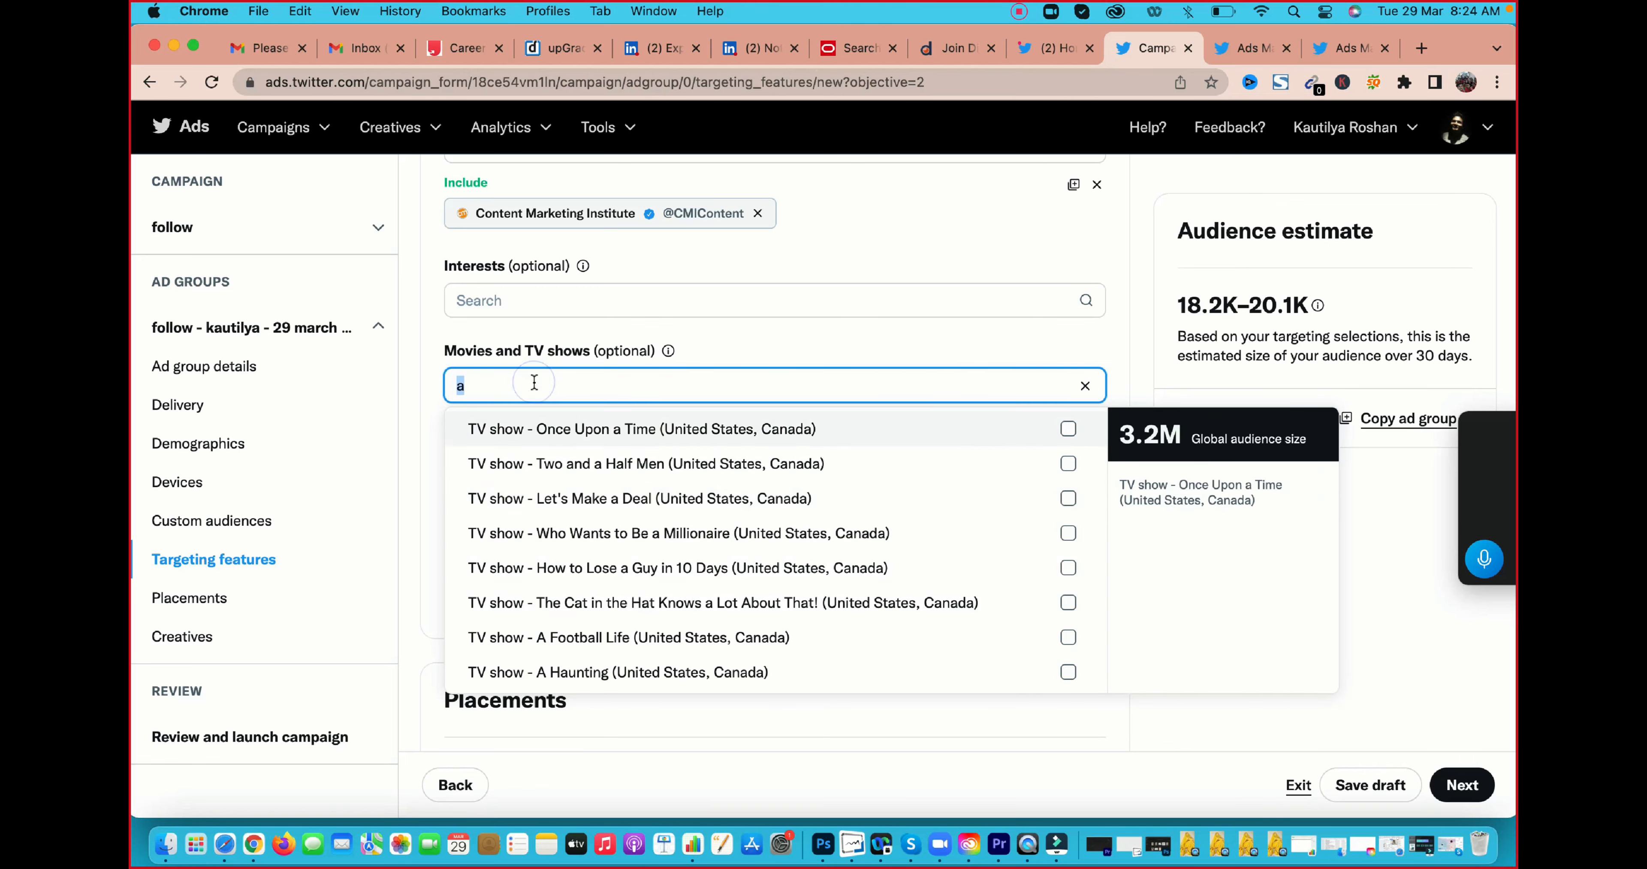
key("BackSpace")
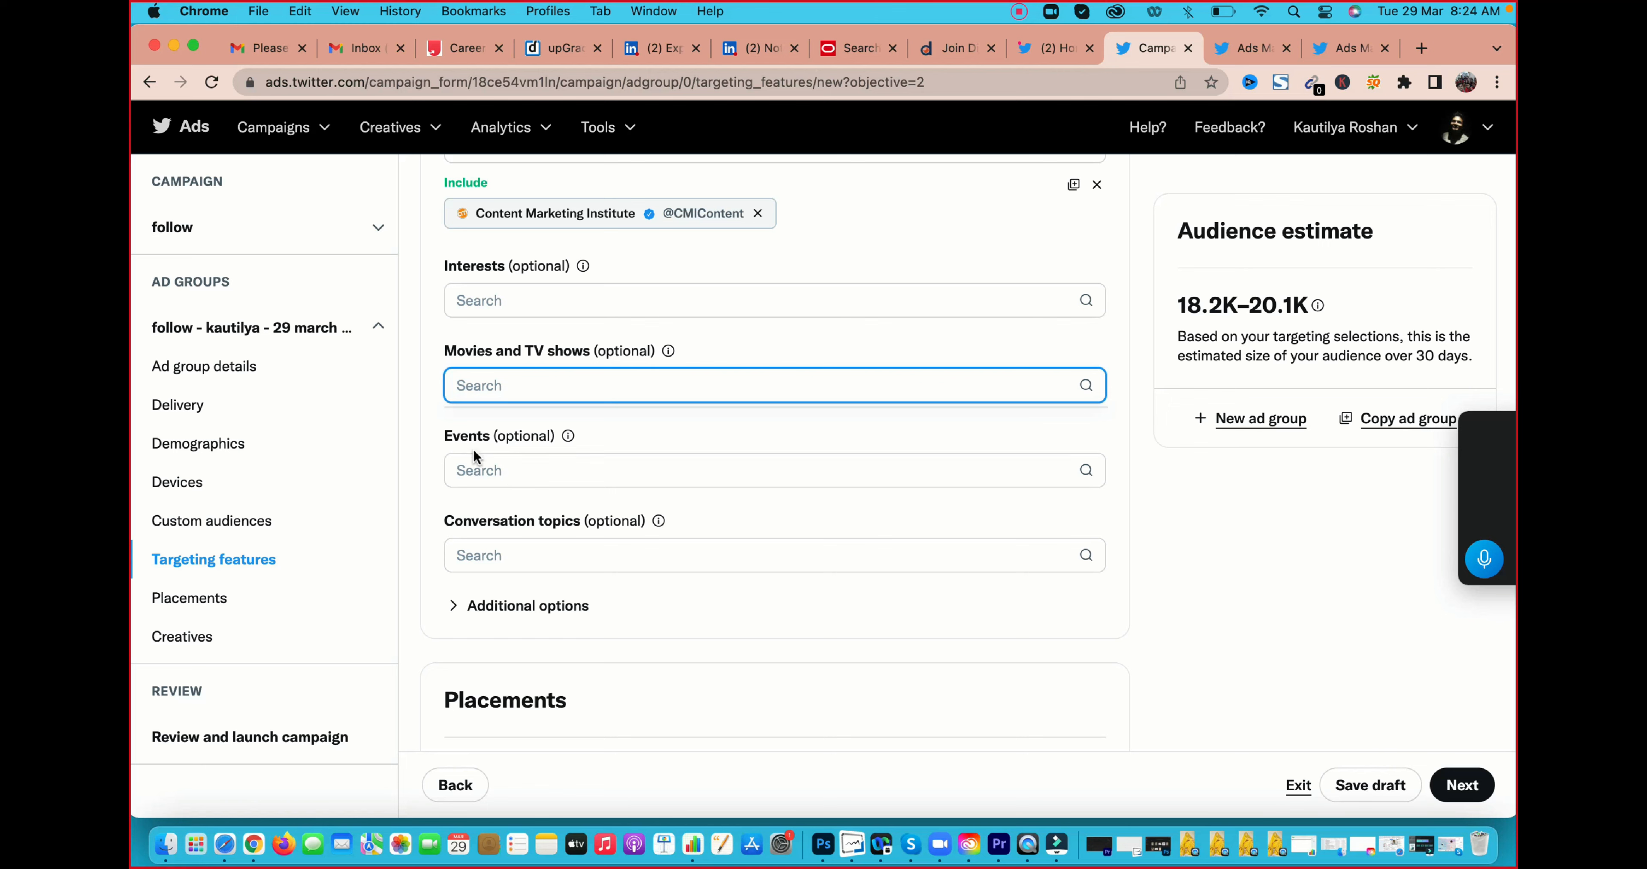
left_click(476, 466)
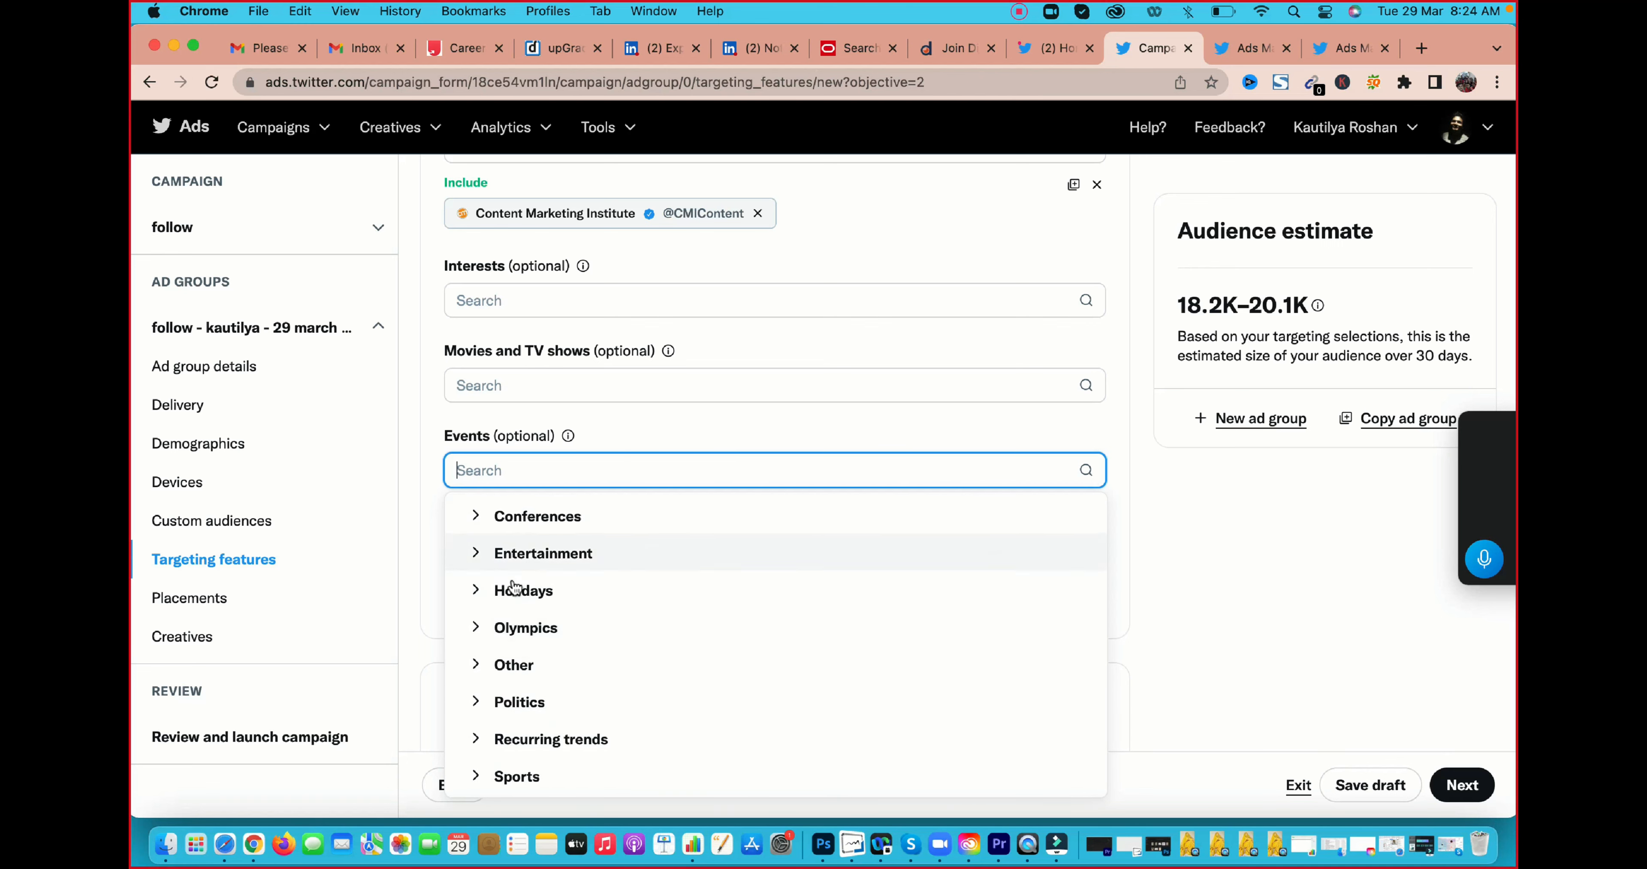
left_click(1230, 532)
Review the ad group's Twitter placements and the organic Tweets offered as creatives
scroll(859, 566, "down", 5)
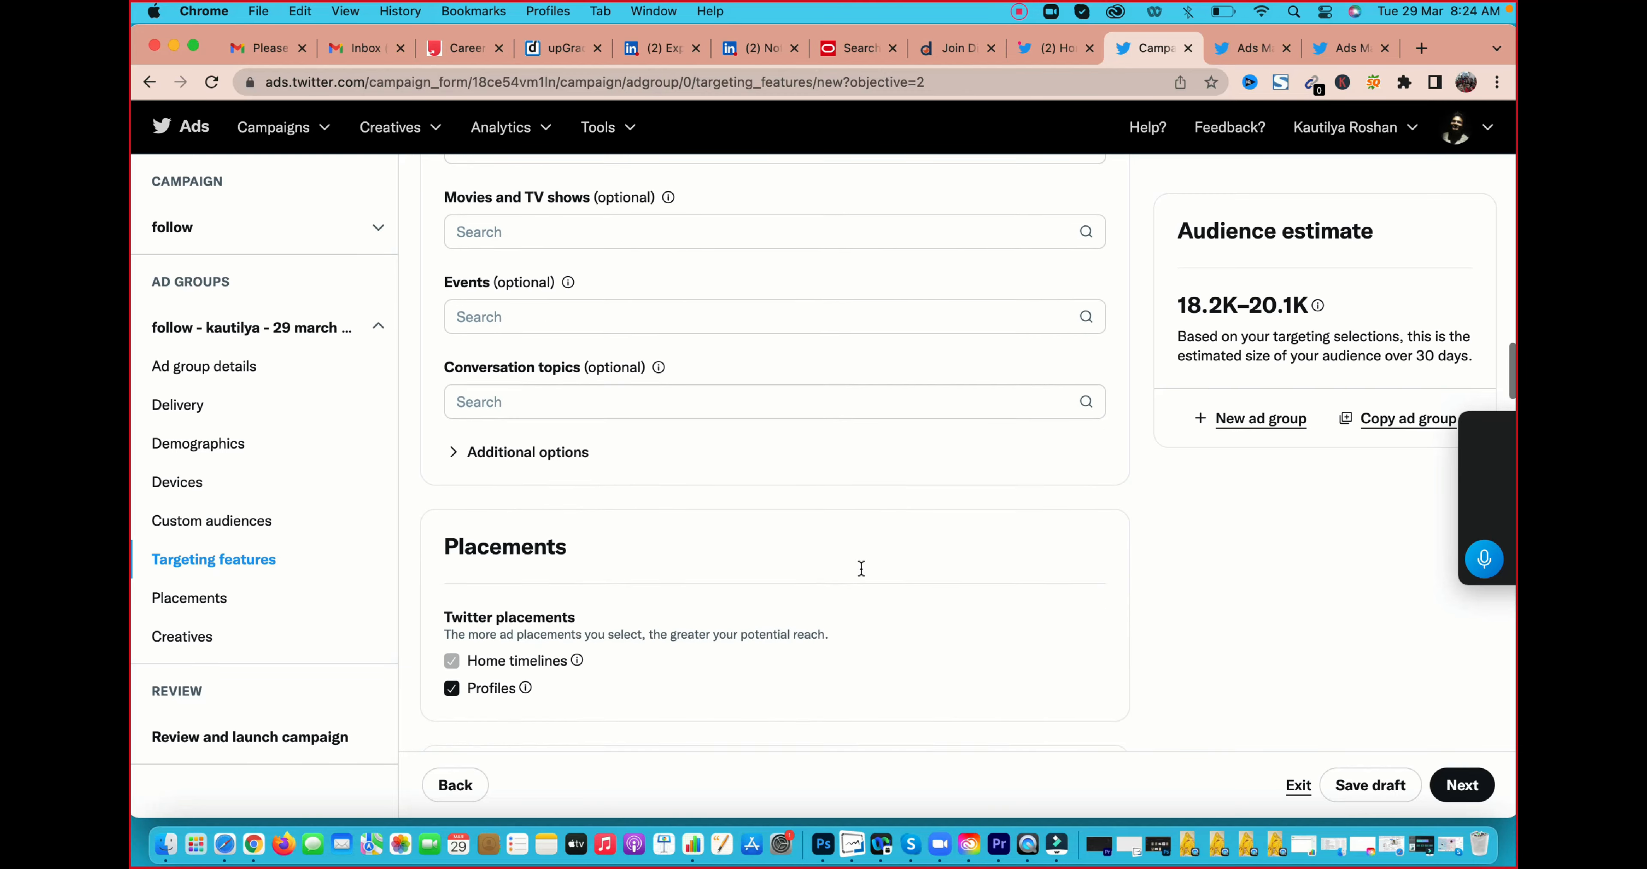
scroll(650, 449, "down", 2)
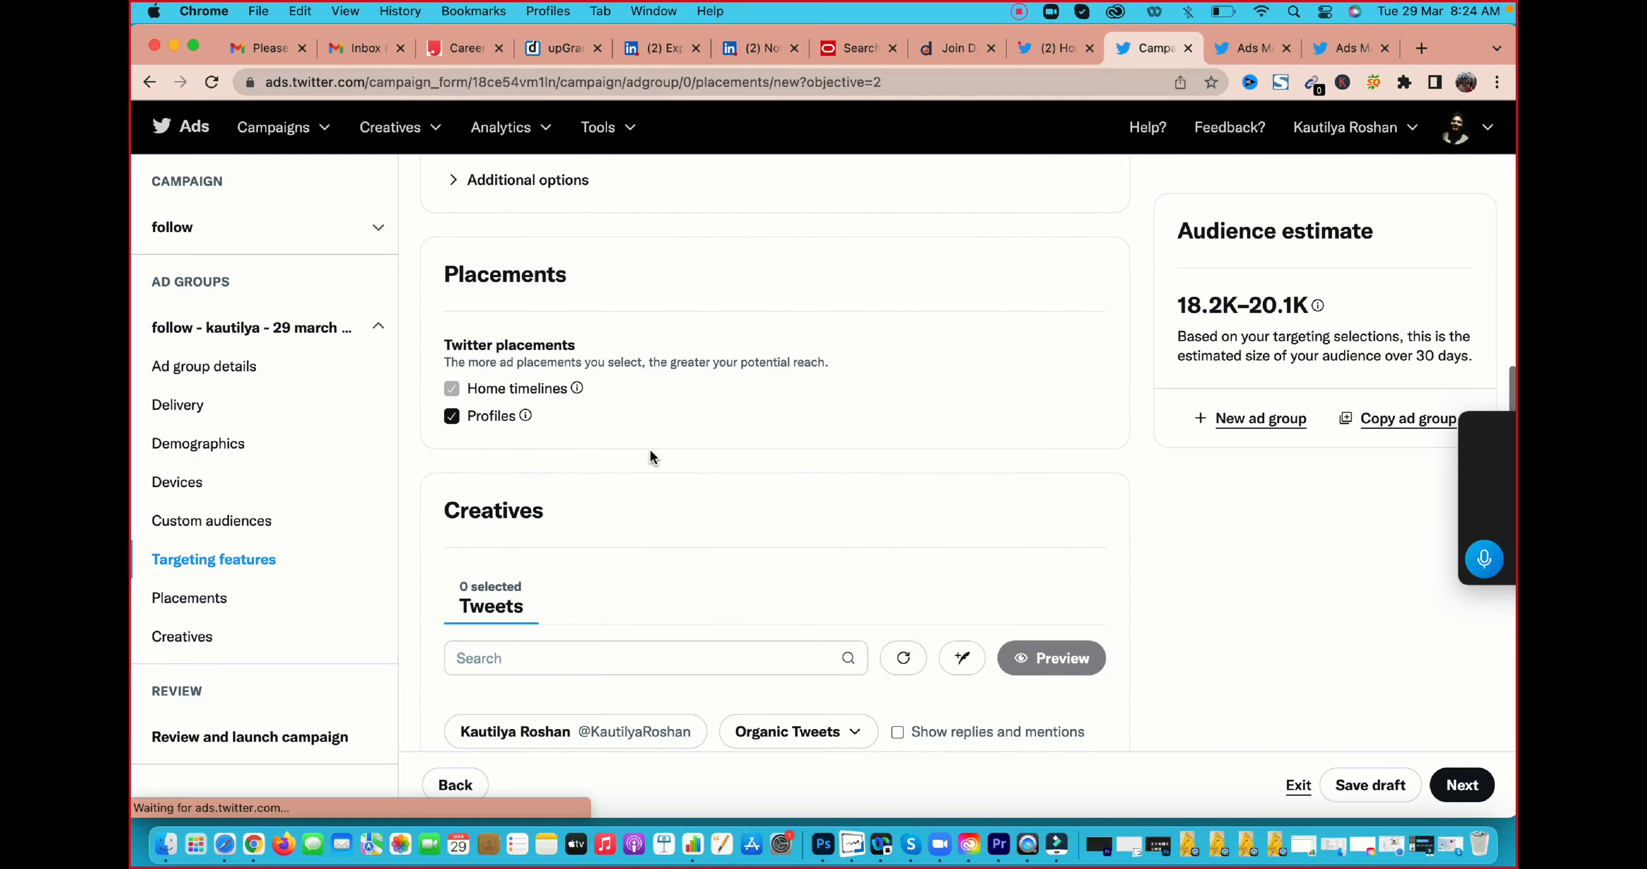
scroll(651, 455, "down", 2)
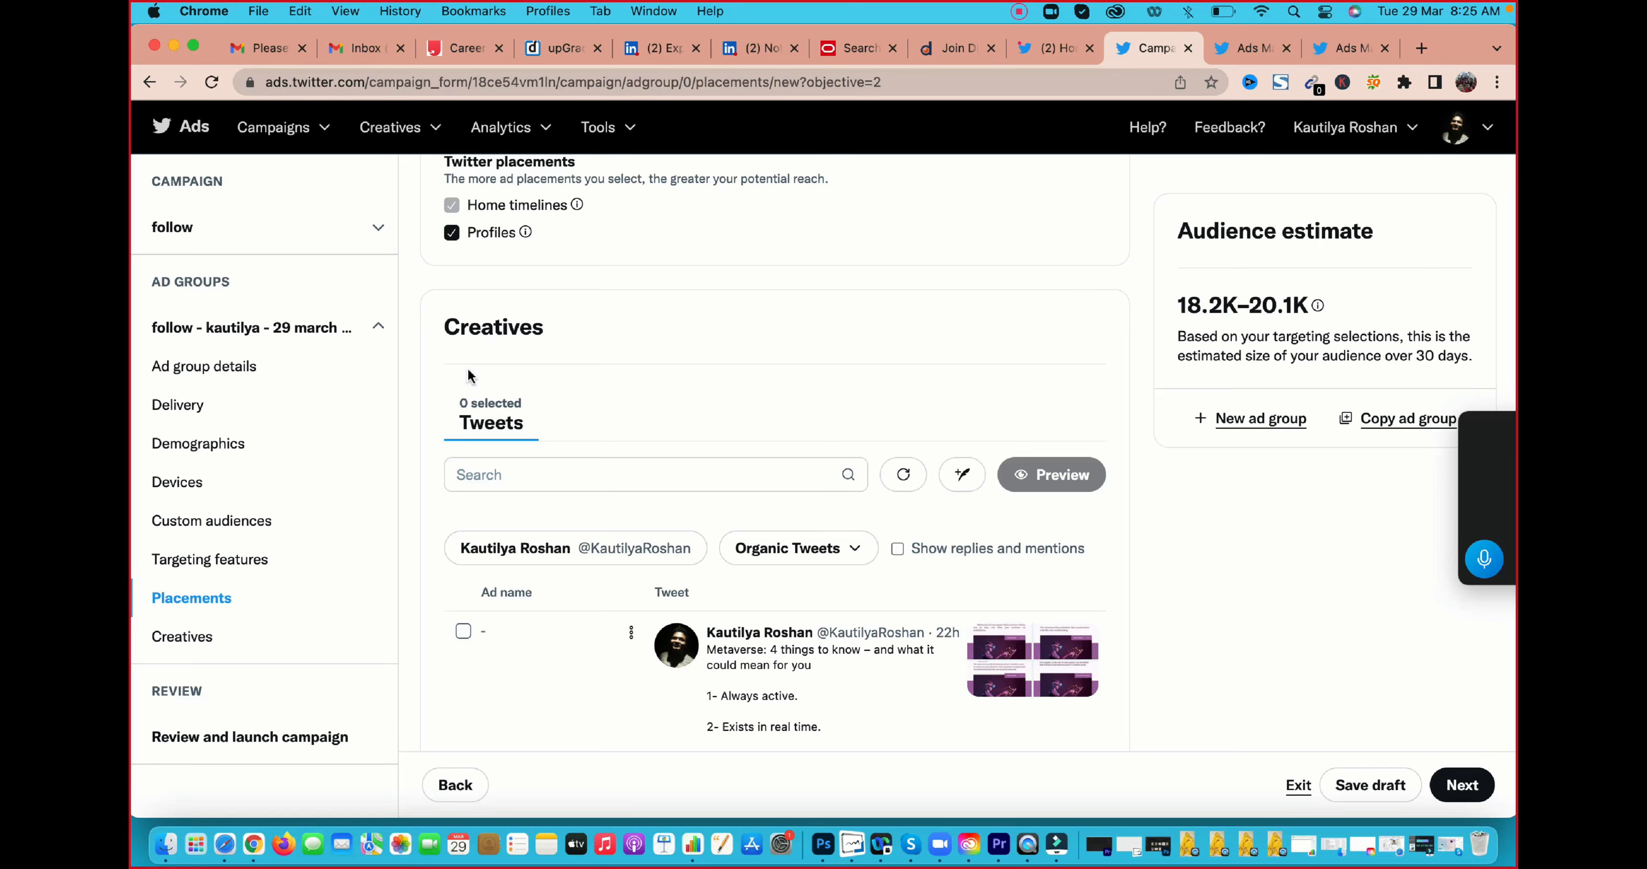
scroll(680, 377, "down", 5)
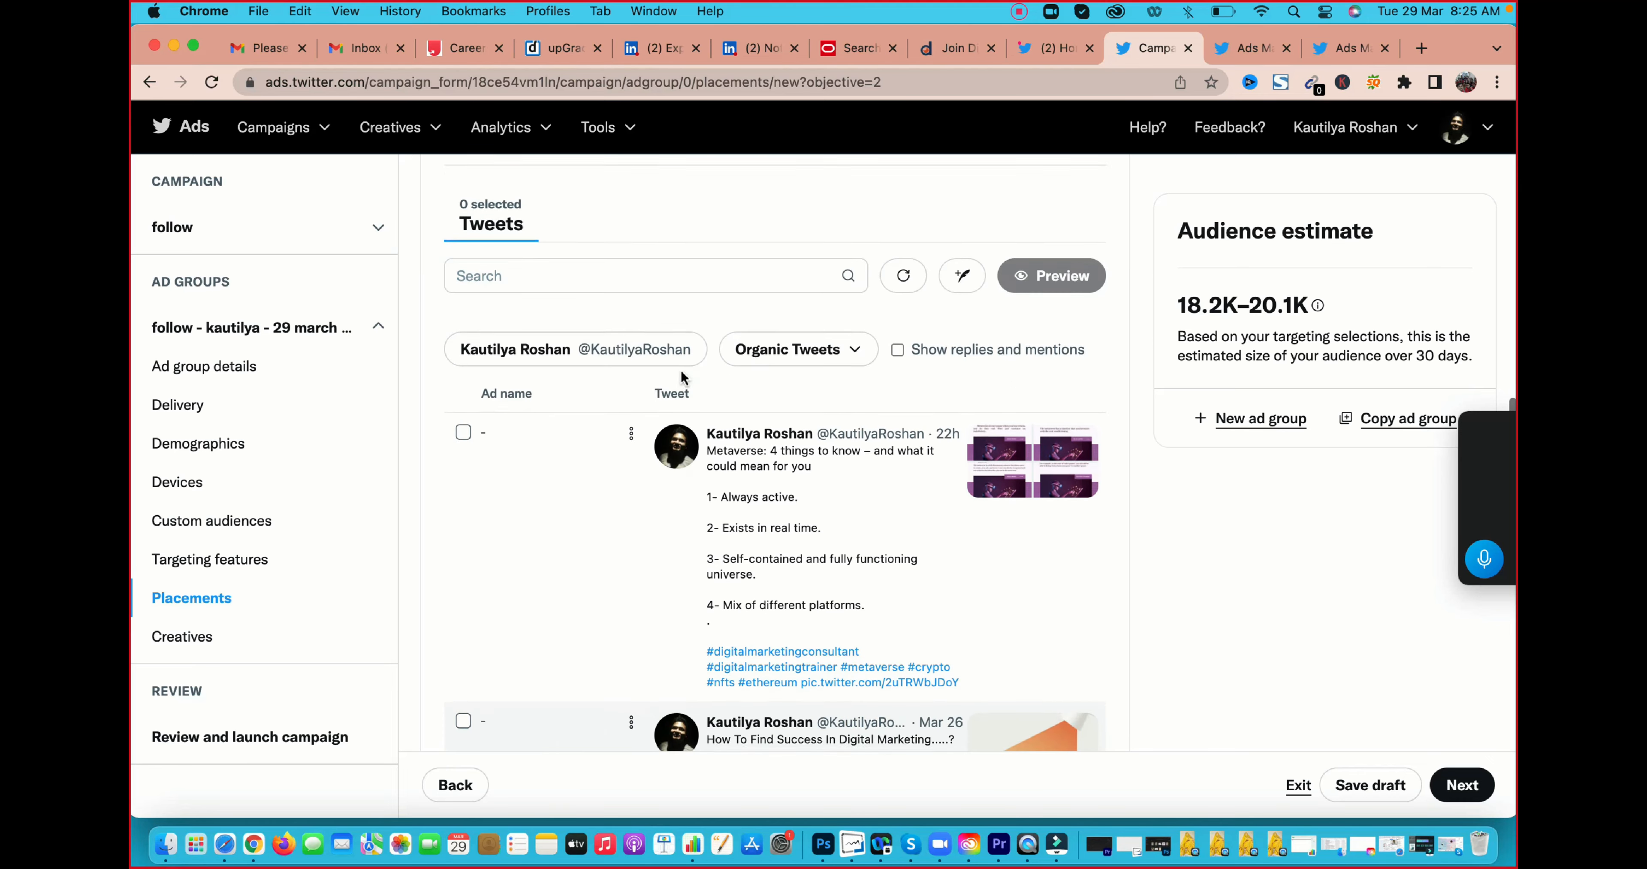
scroll(699, 570, "down", 5)
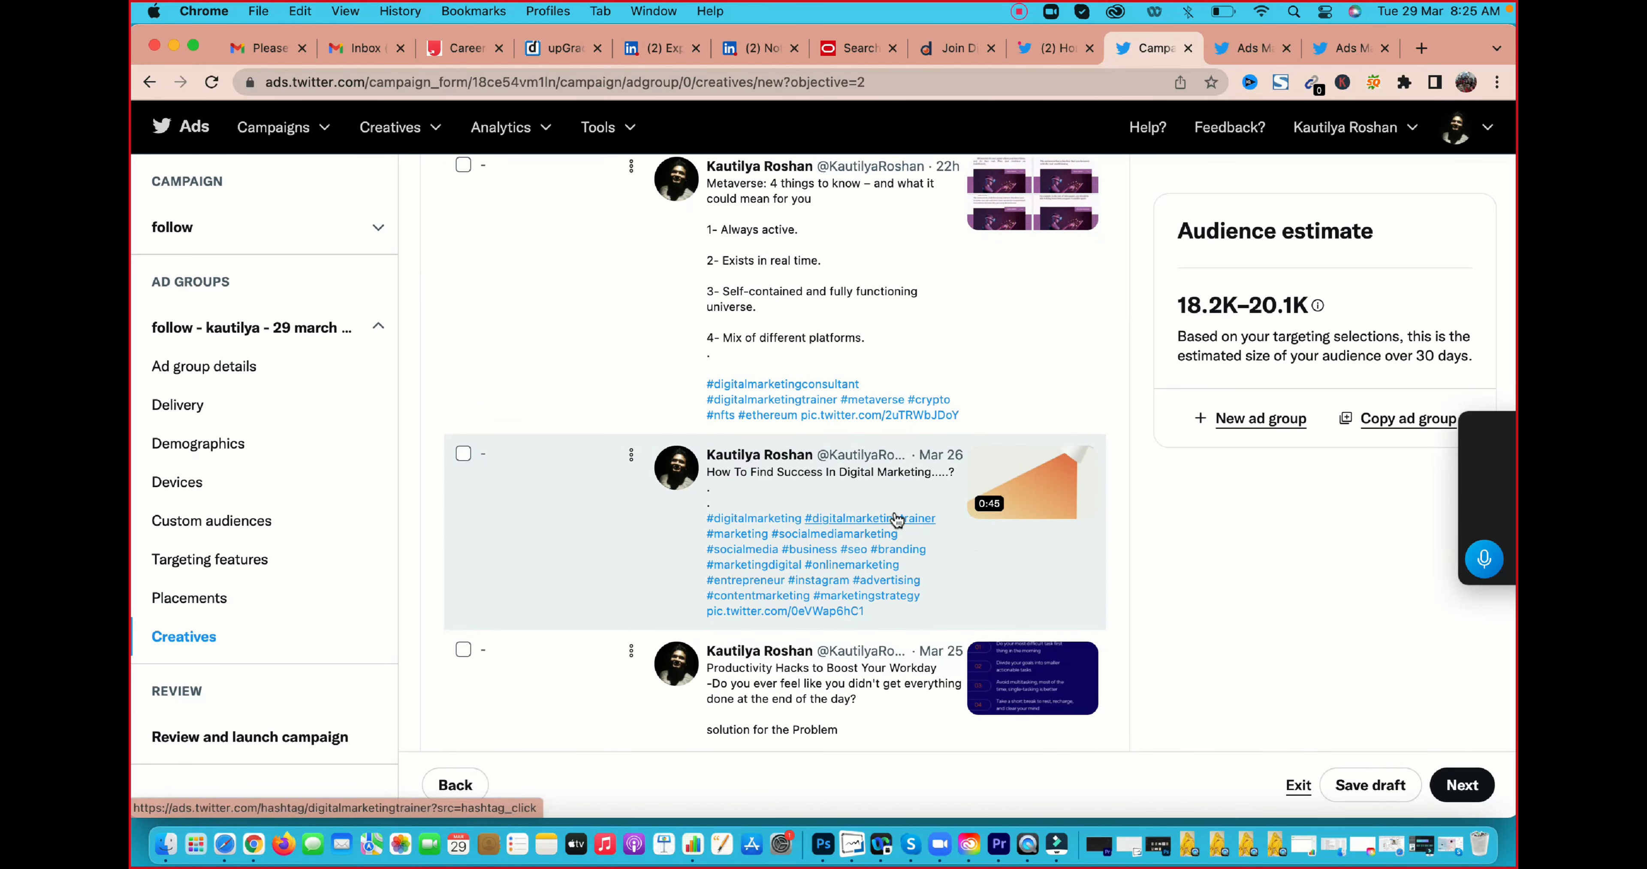
scroll(703, 544, "down", 1)
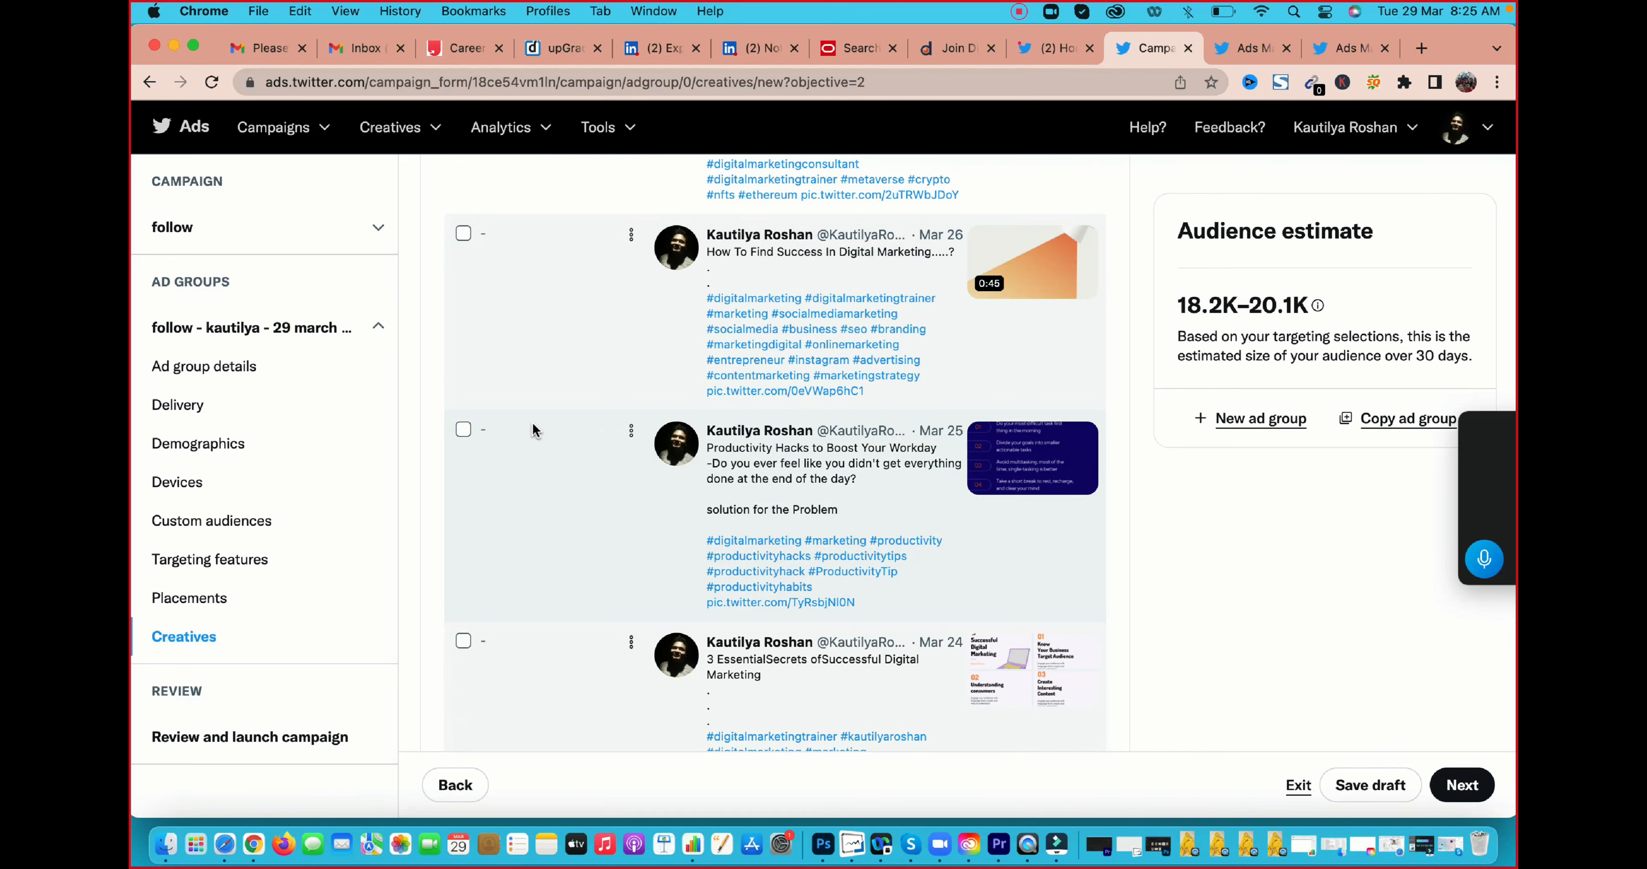
scroll(589, 423, "up", 10)
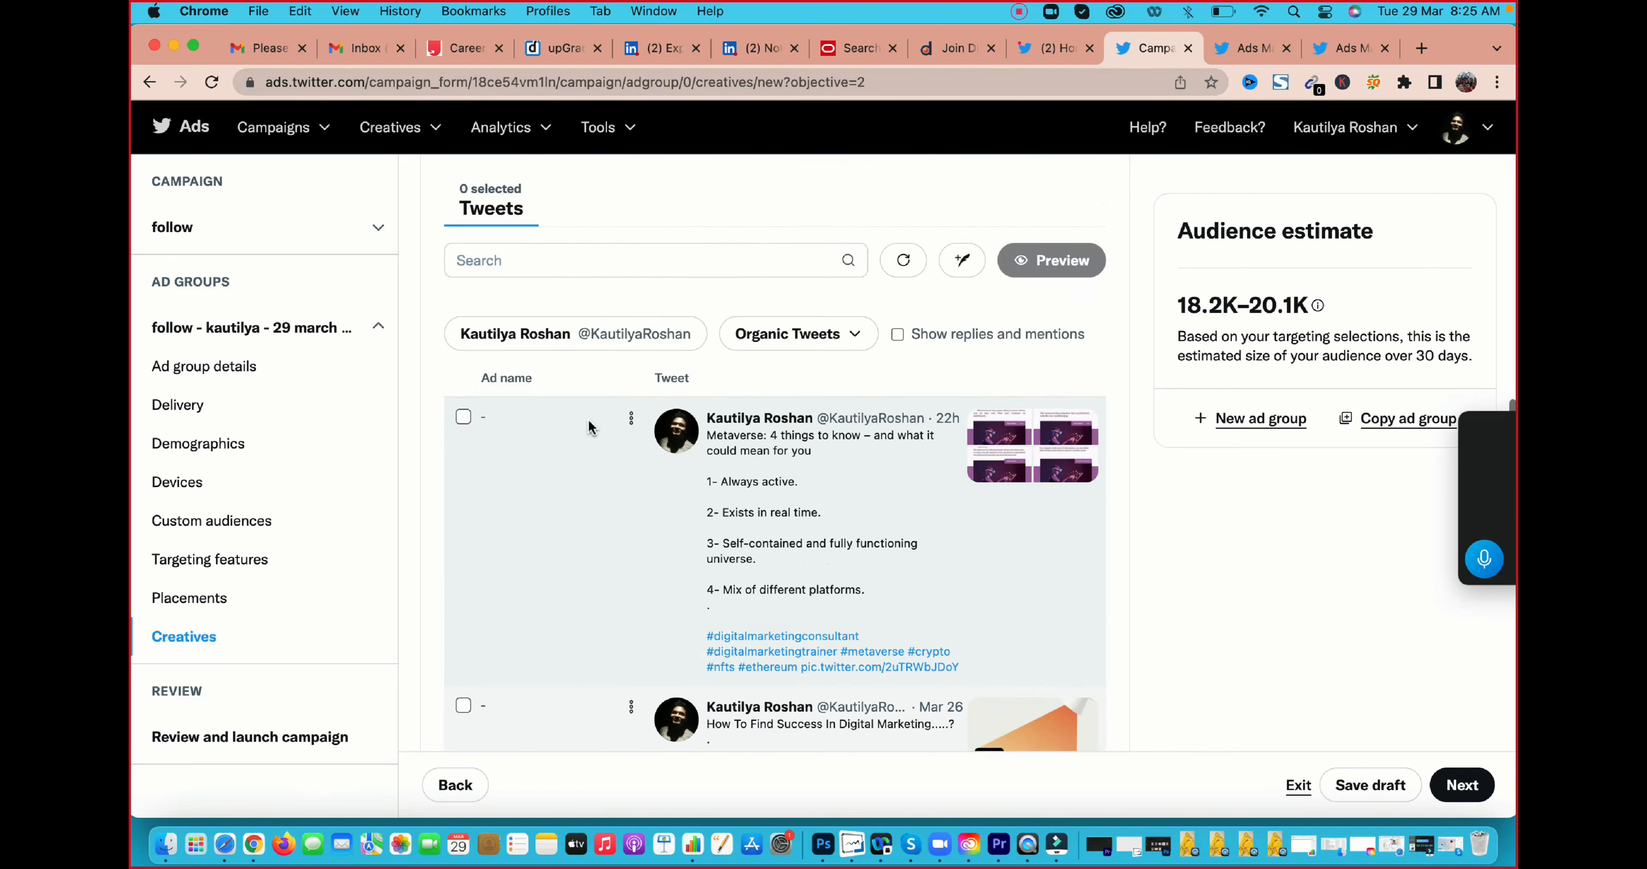
scroll(589, 424, "up", 1)
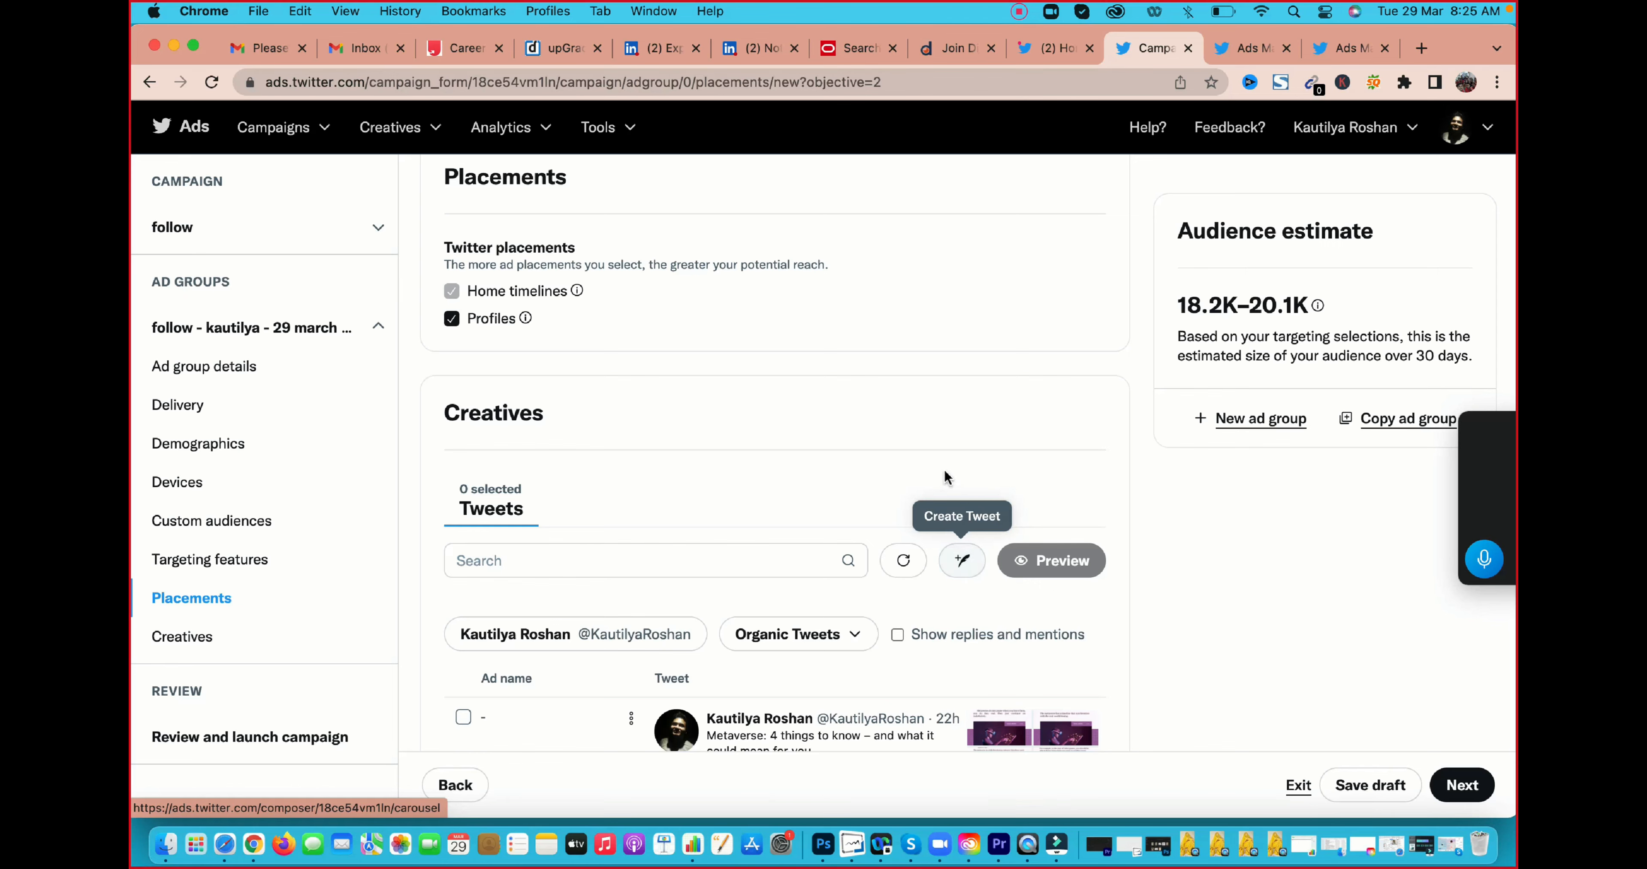
scroll(944, 477, "down", 4)
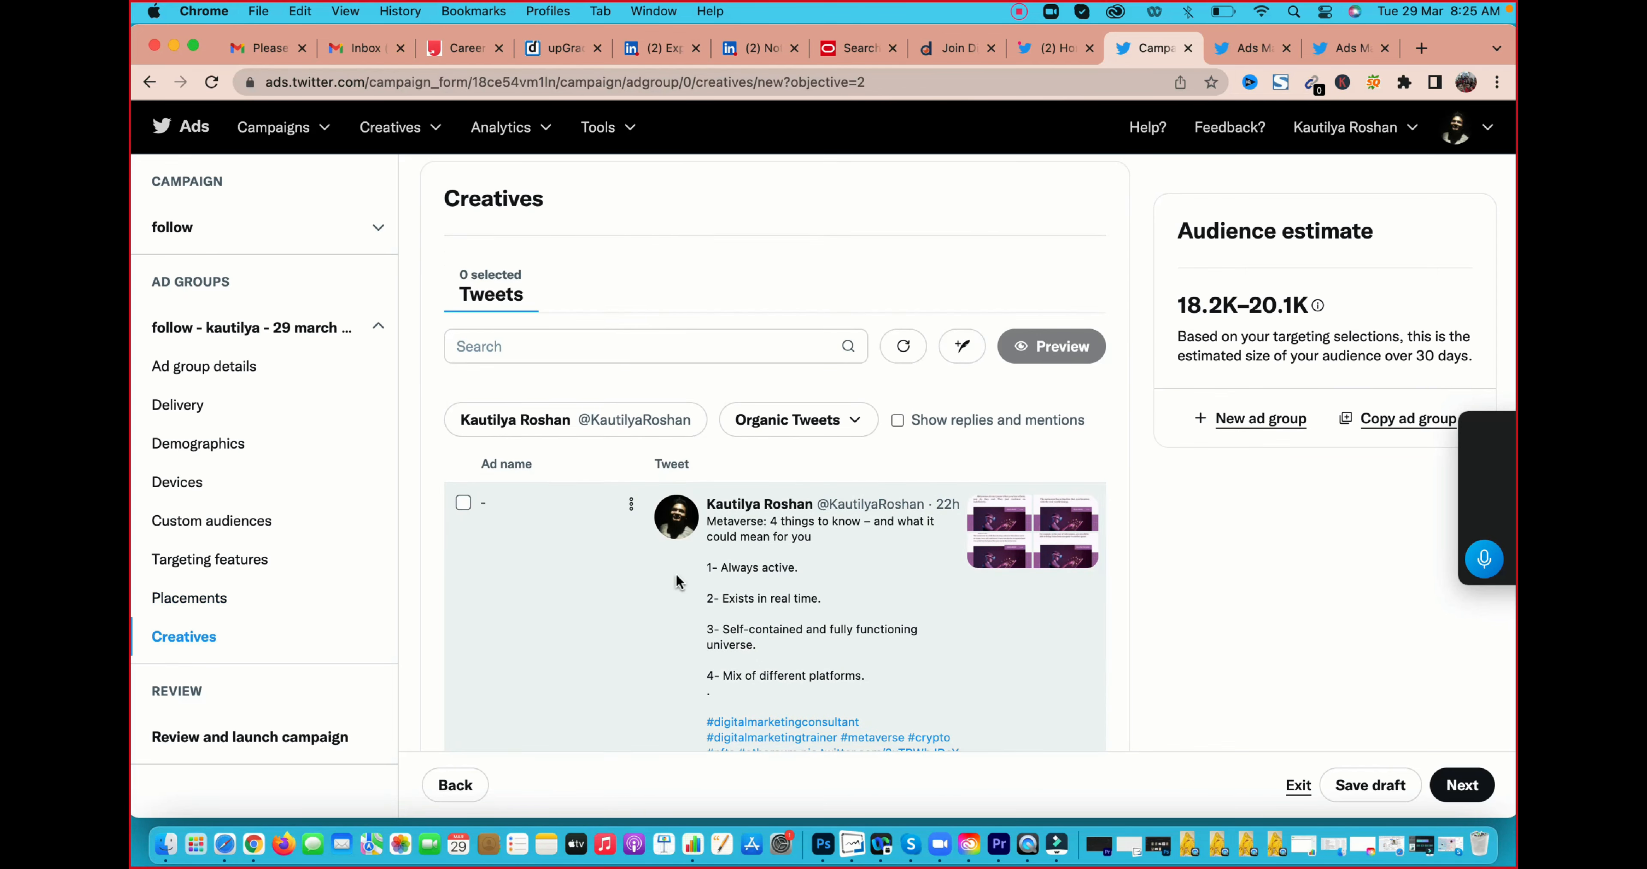
scroll(678, 581, "down", 2)
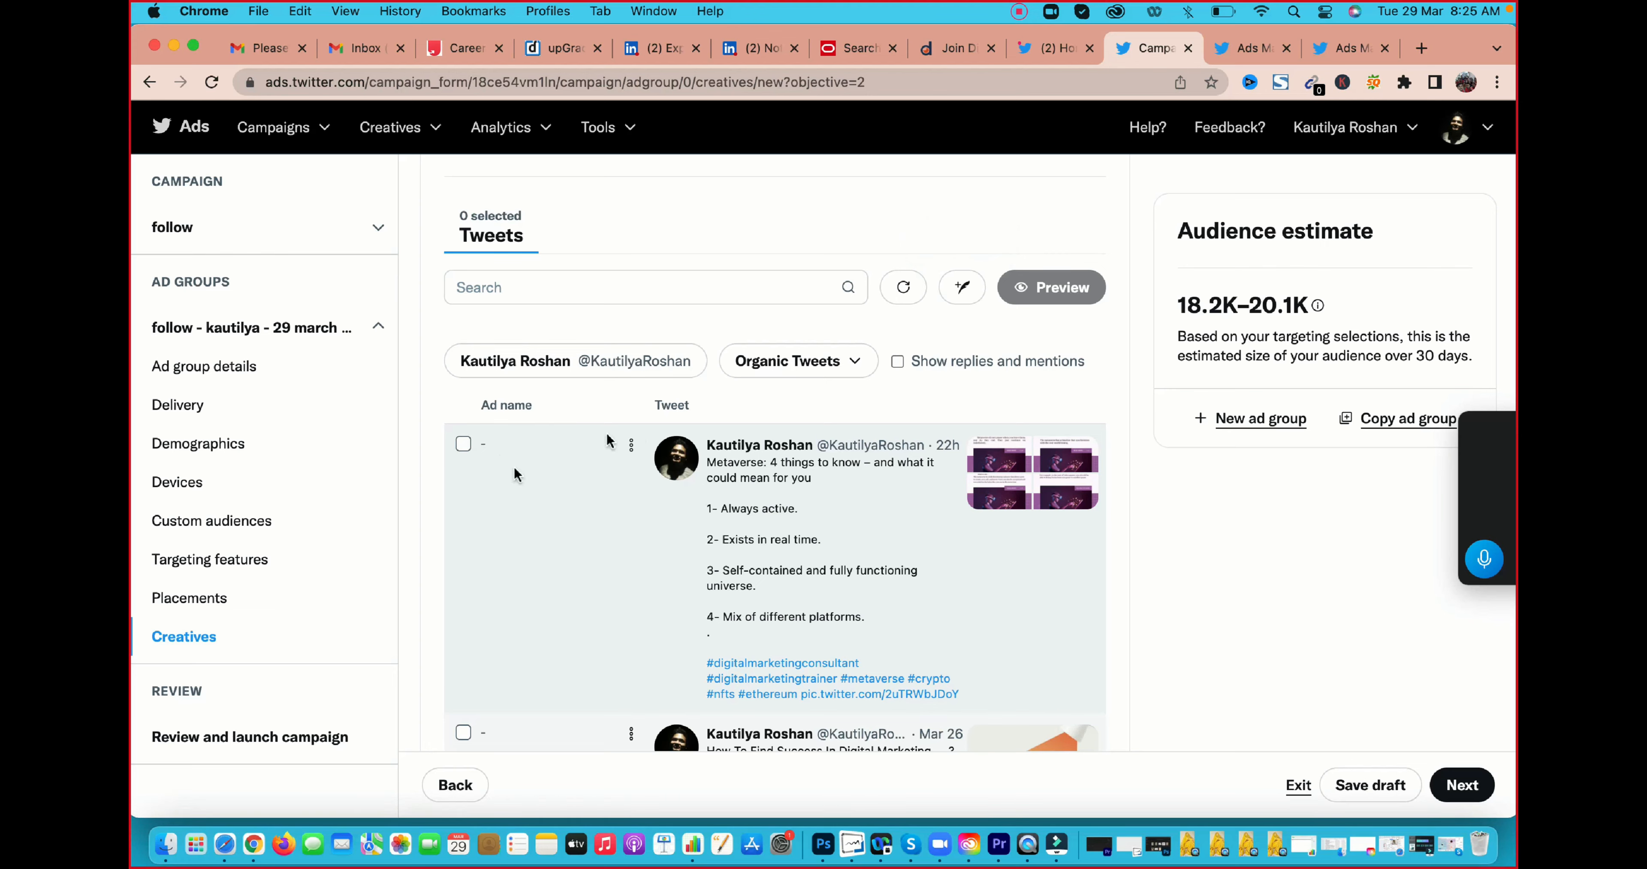
scroll(651, 578, "down", 6)
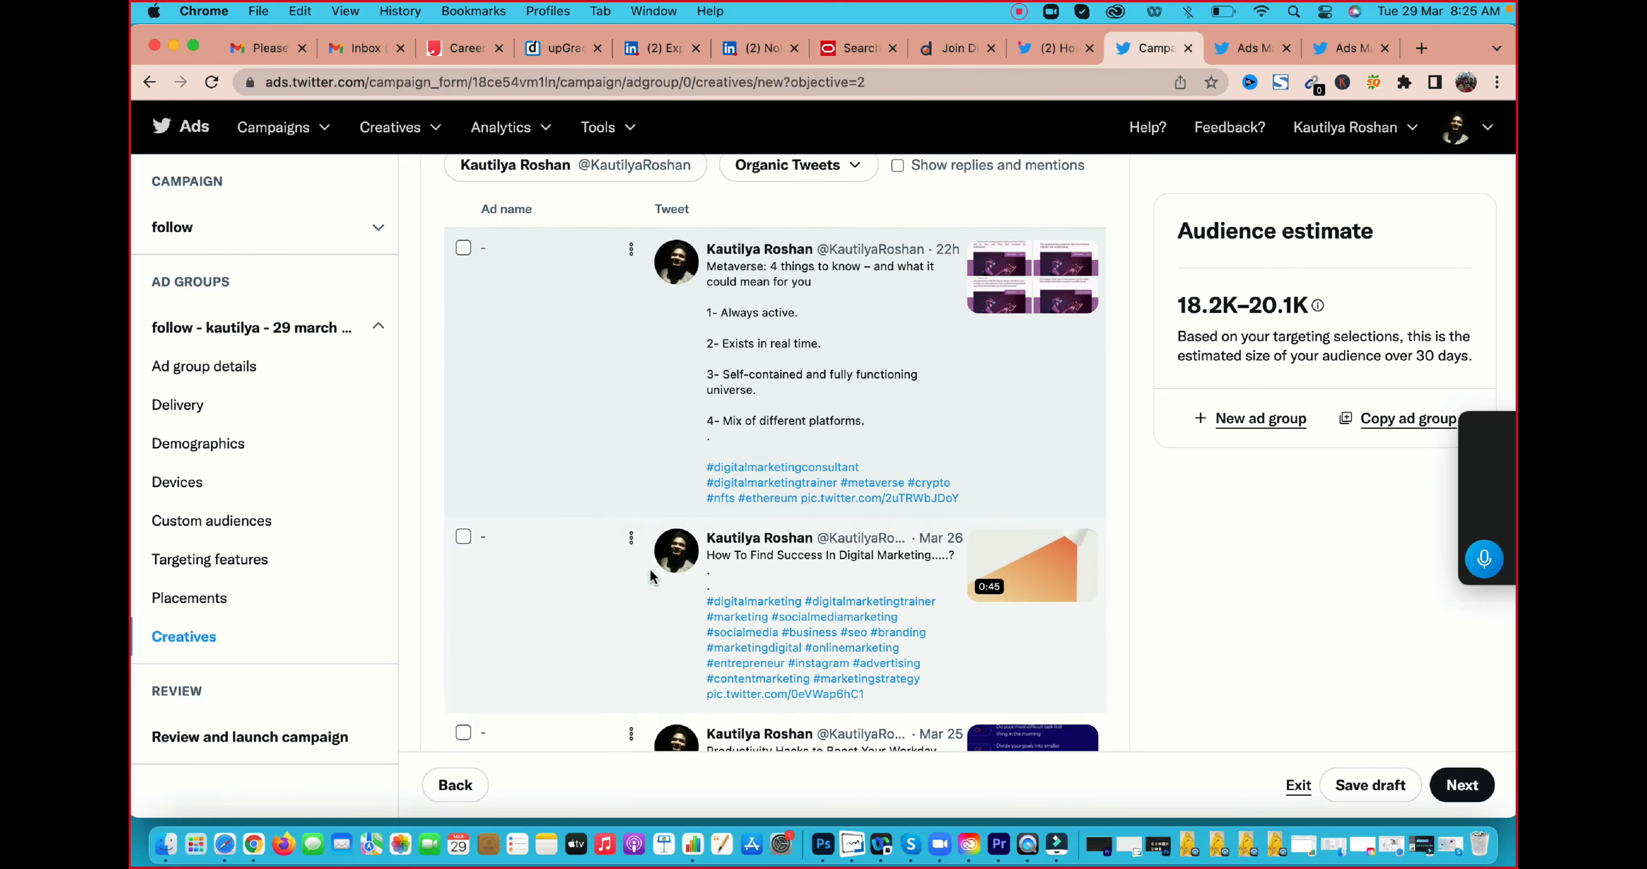
scroll(650, 575, "up", 6)
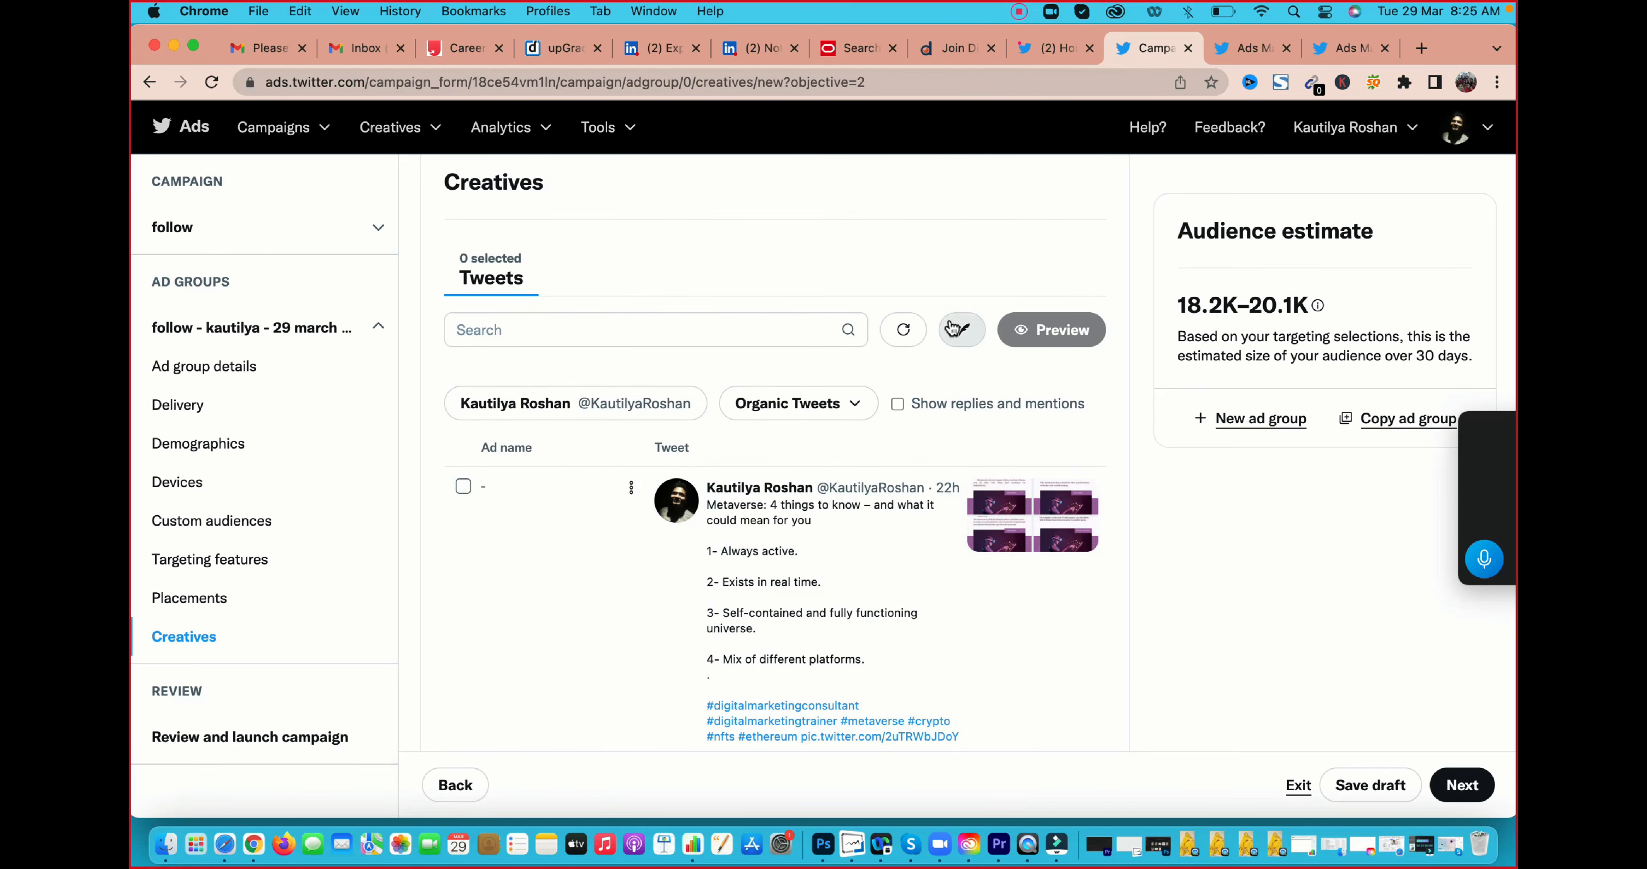
Start a new Tweet for the ad group's creatives and name the ad "Follower ads"
left_click(953, 327)
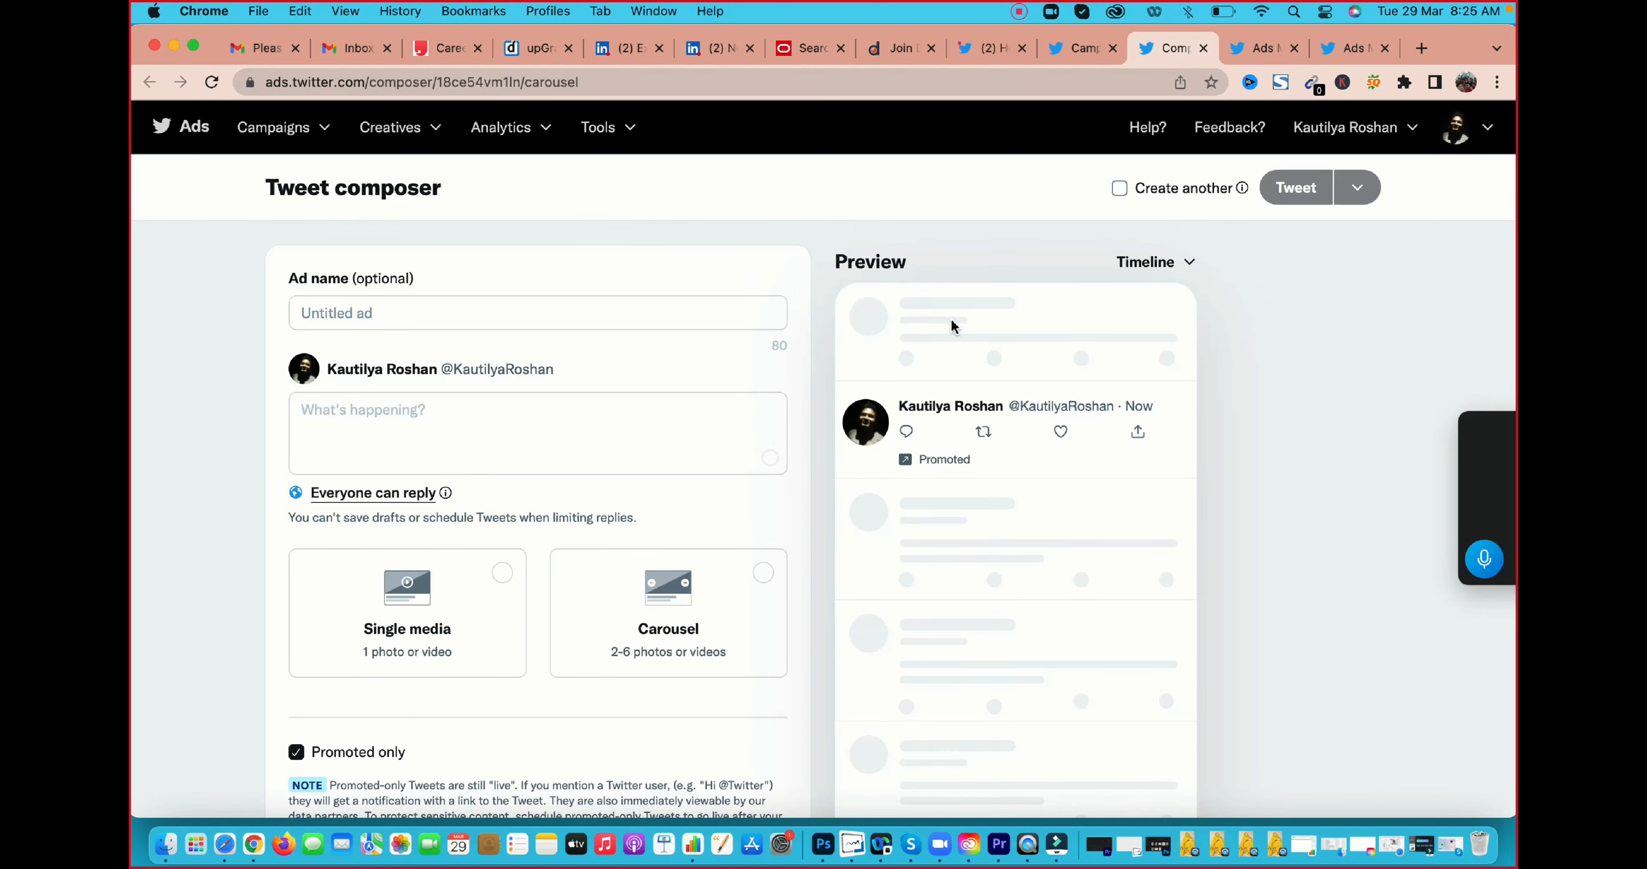
left_click(398, 314)
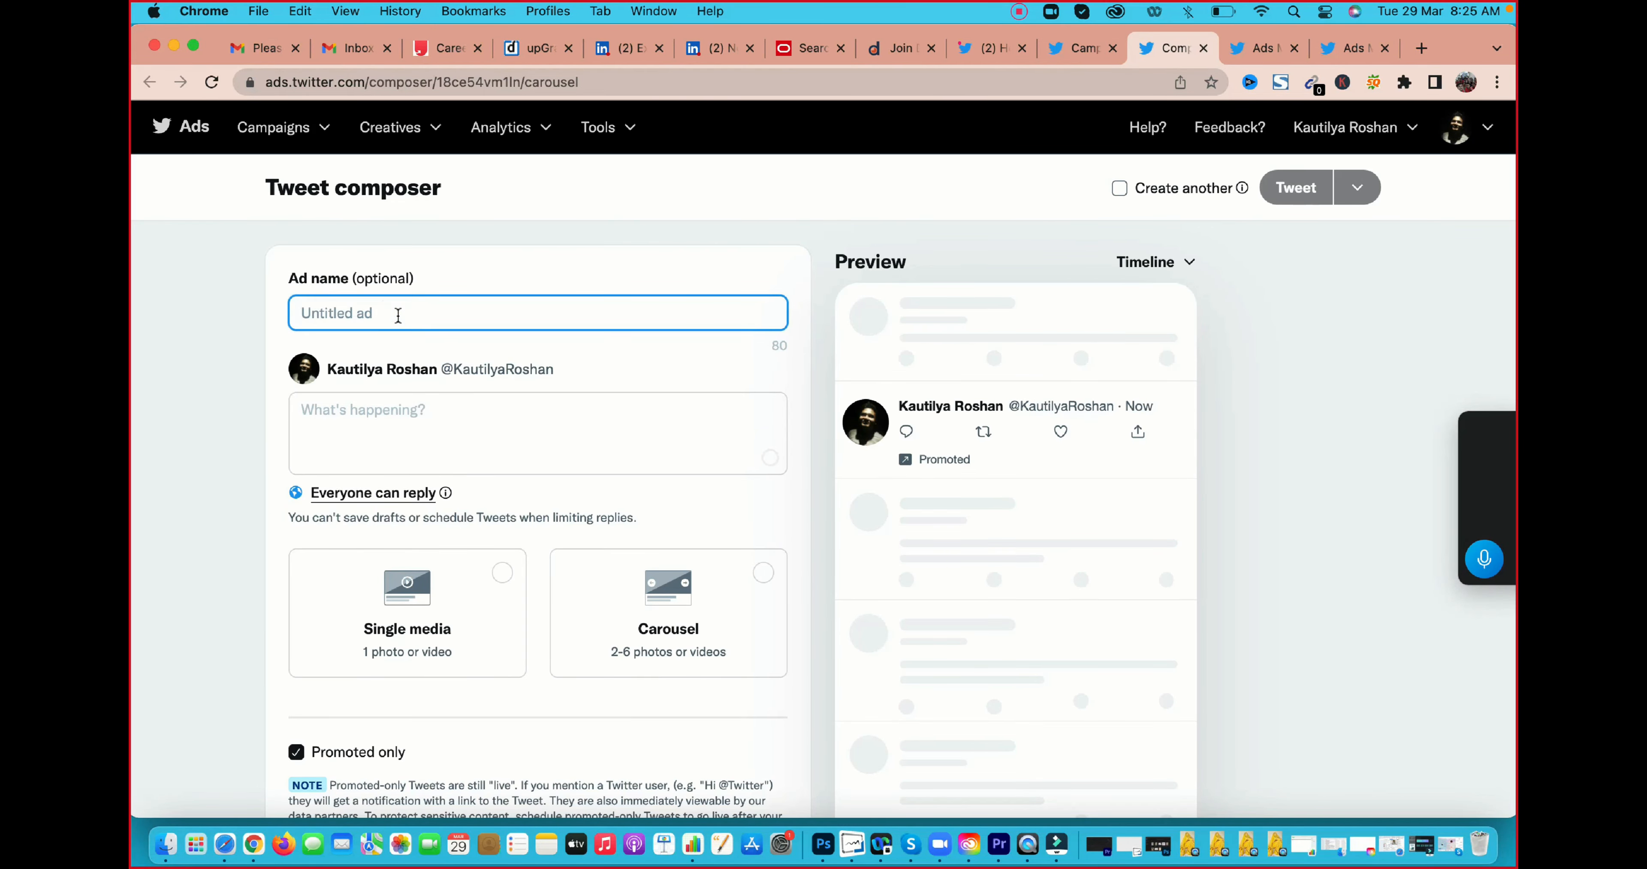
type("Follower ads")
Write "get the latest trends in marketing" as the Tweet text of the ad
left_click(394, 422)
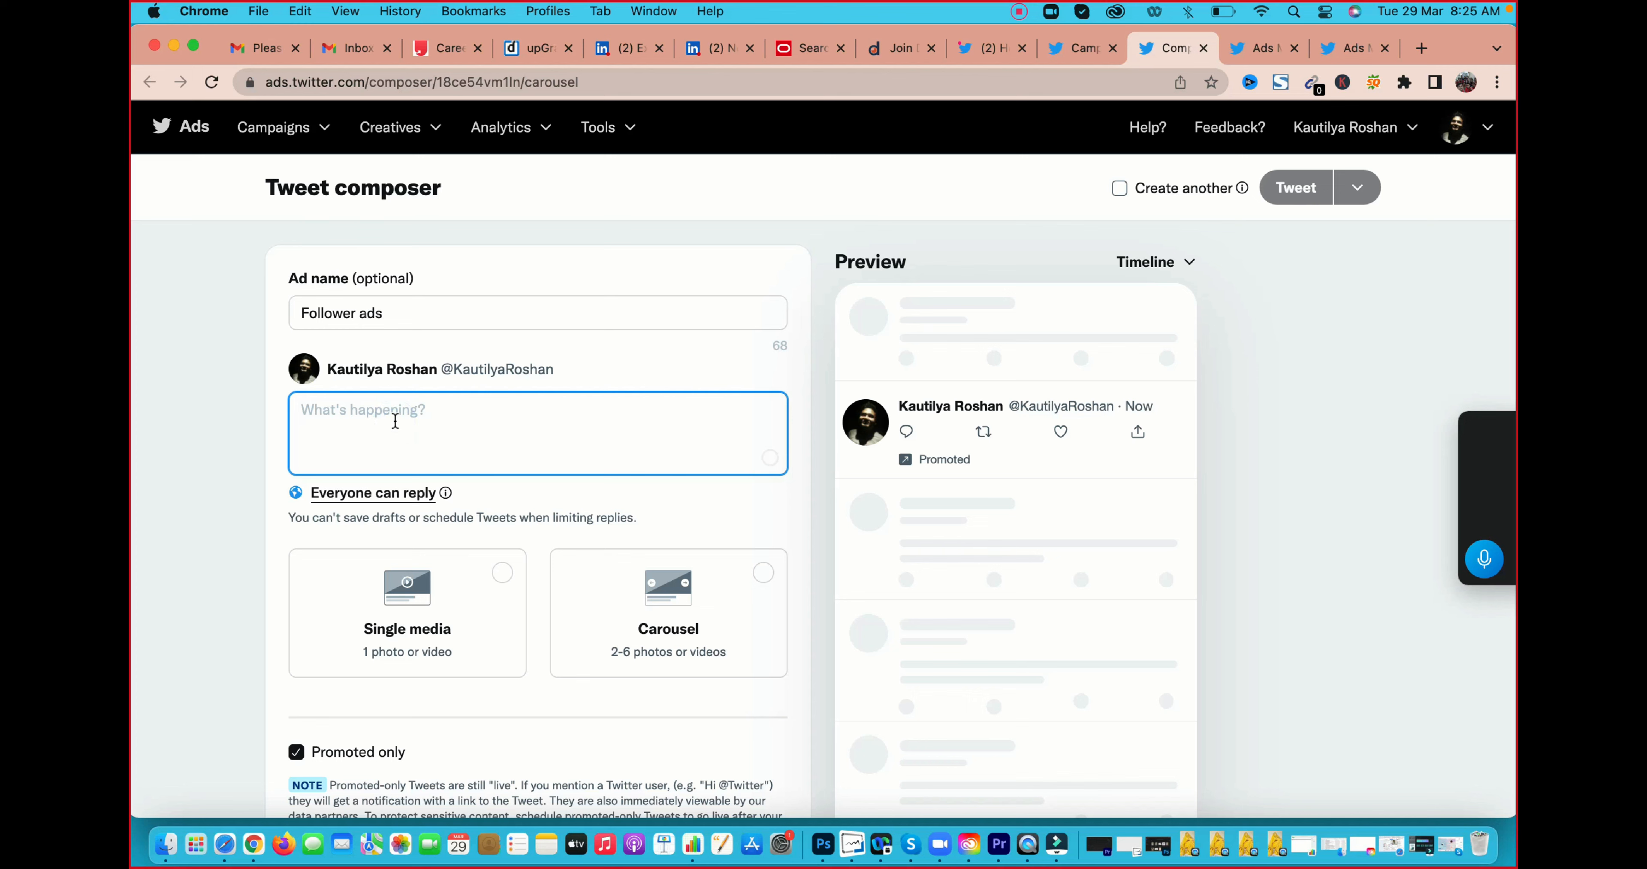
type("get t")
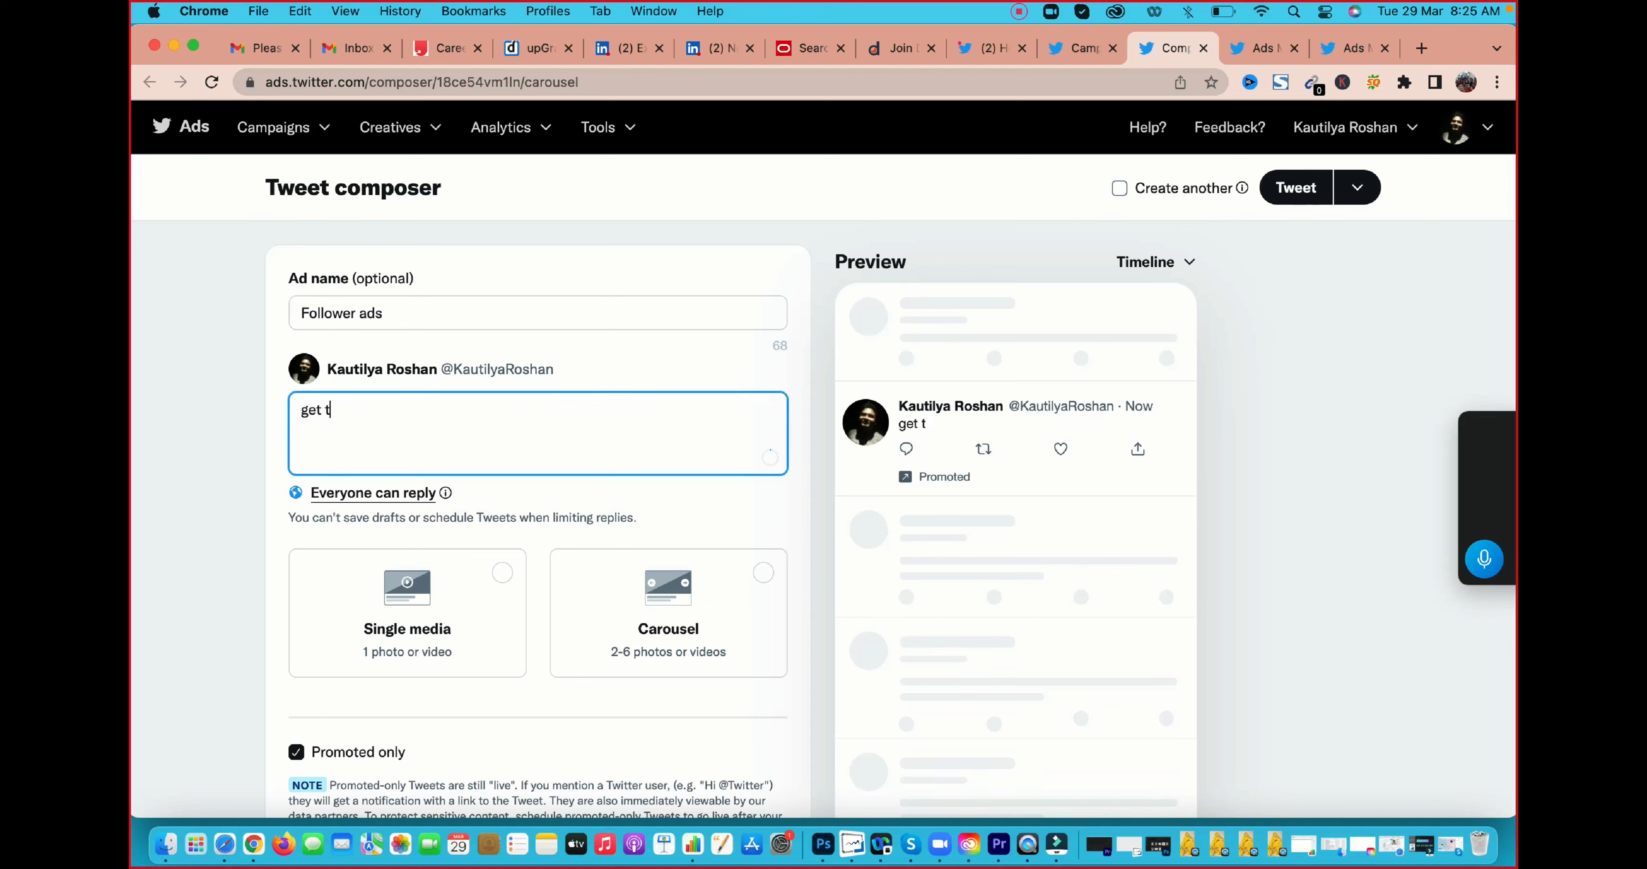
type("he latest tre")
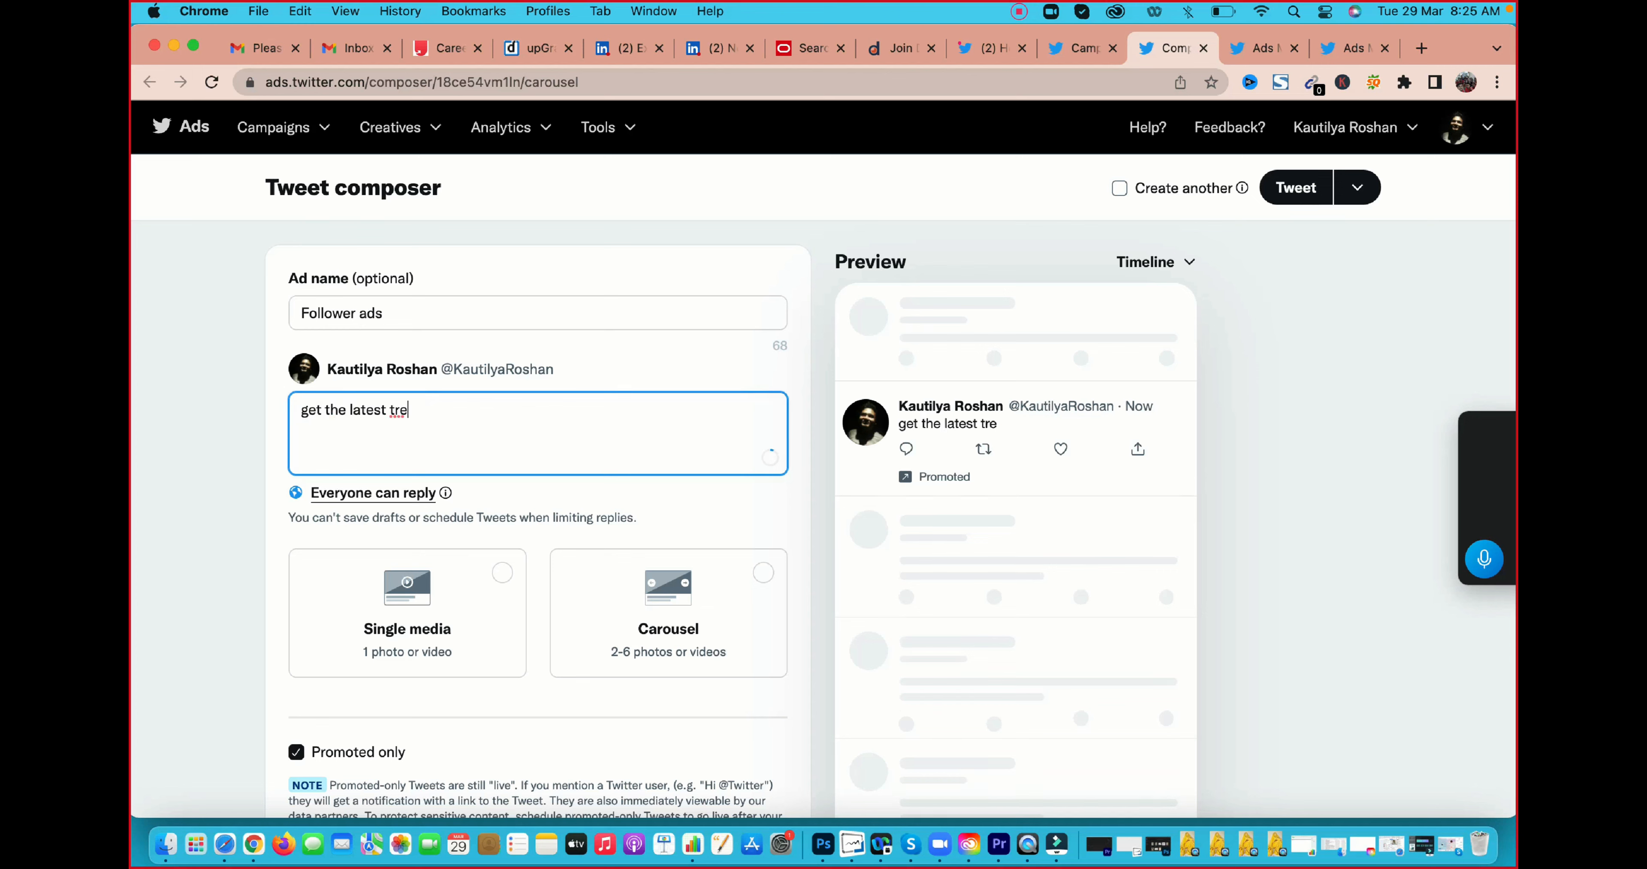
type("nds in marketing")
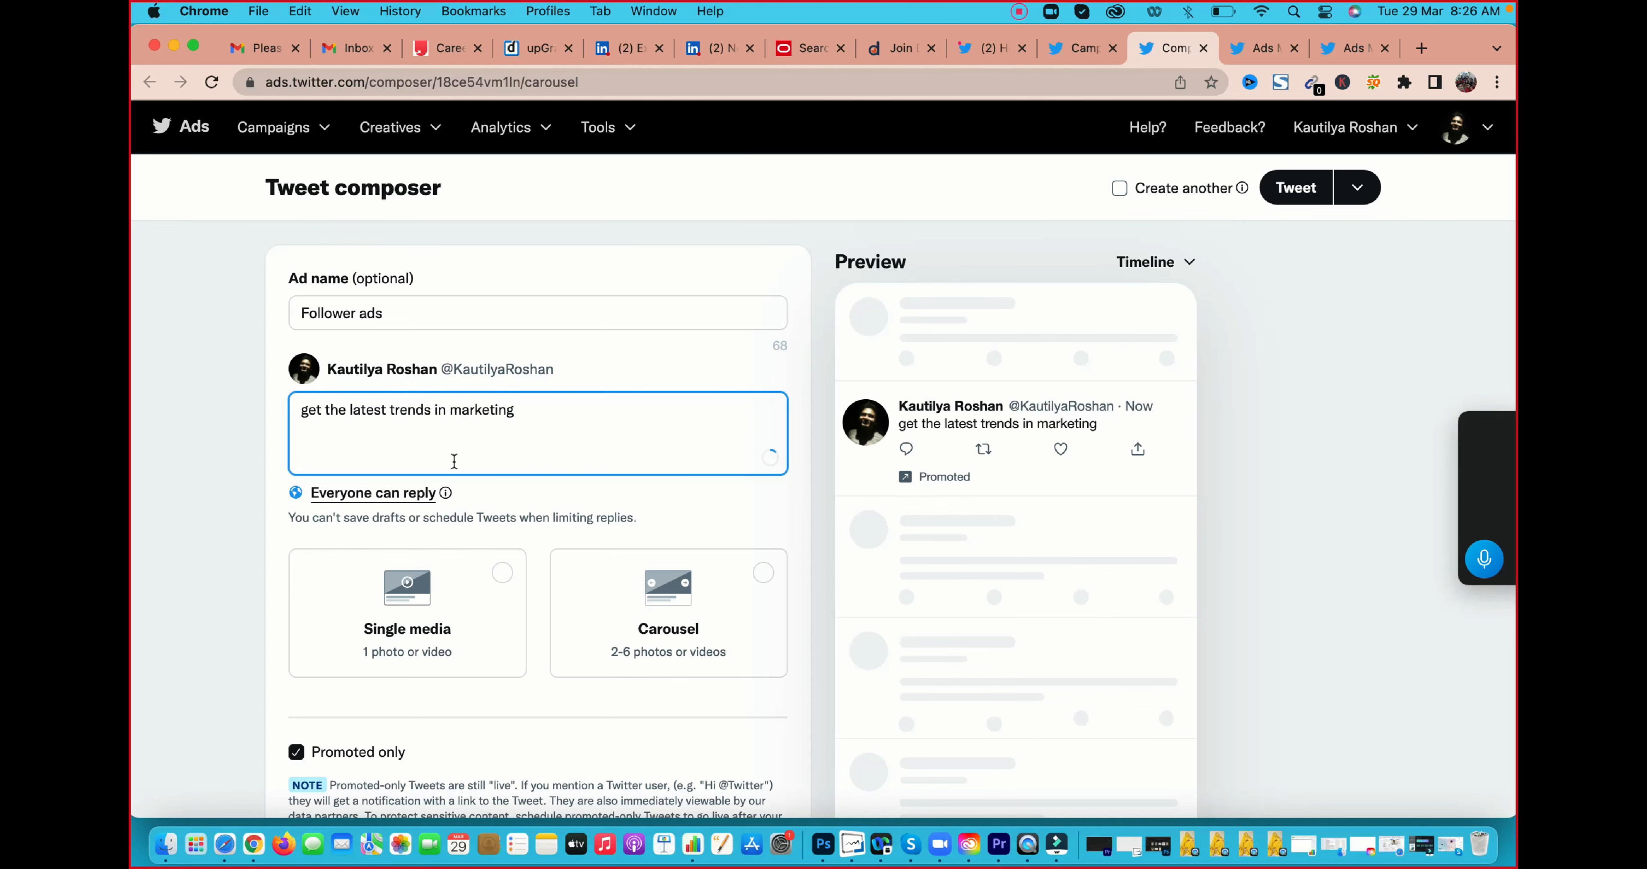
Choose the Single media format for the Tweet and dismiss the tip about carousel ads
scroll(454, 462, "down", 3)
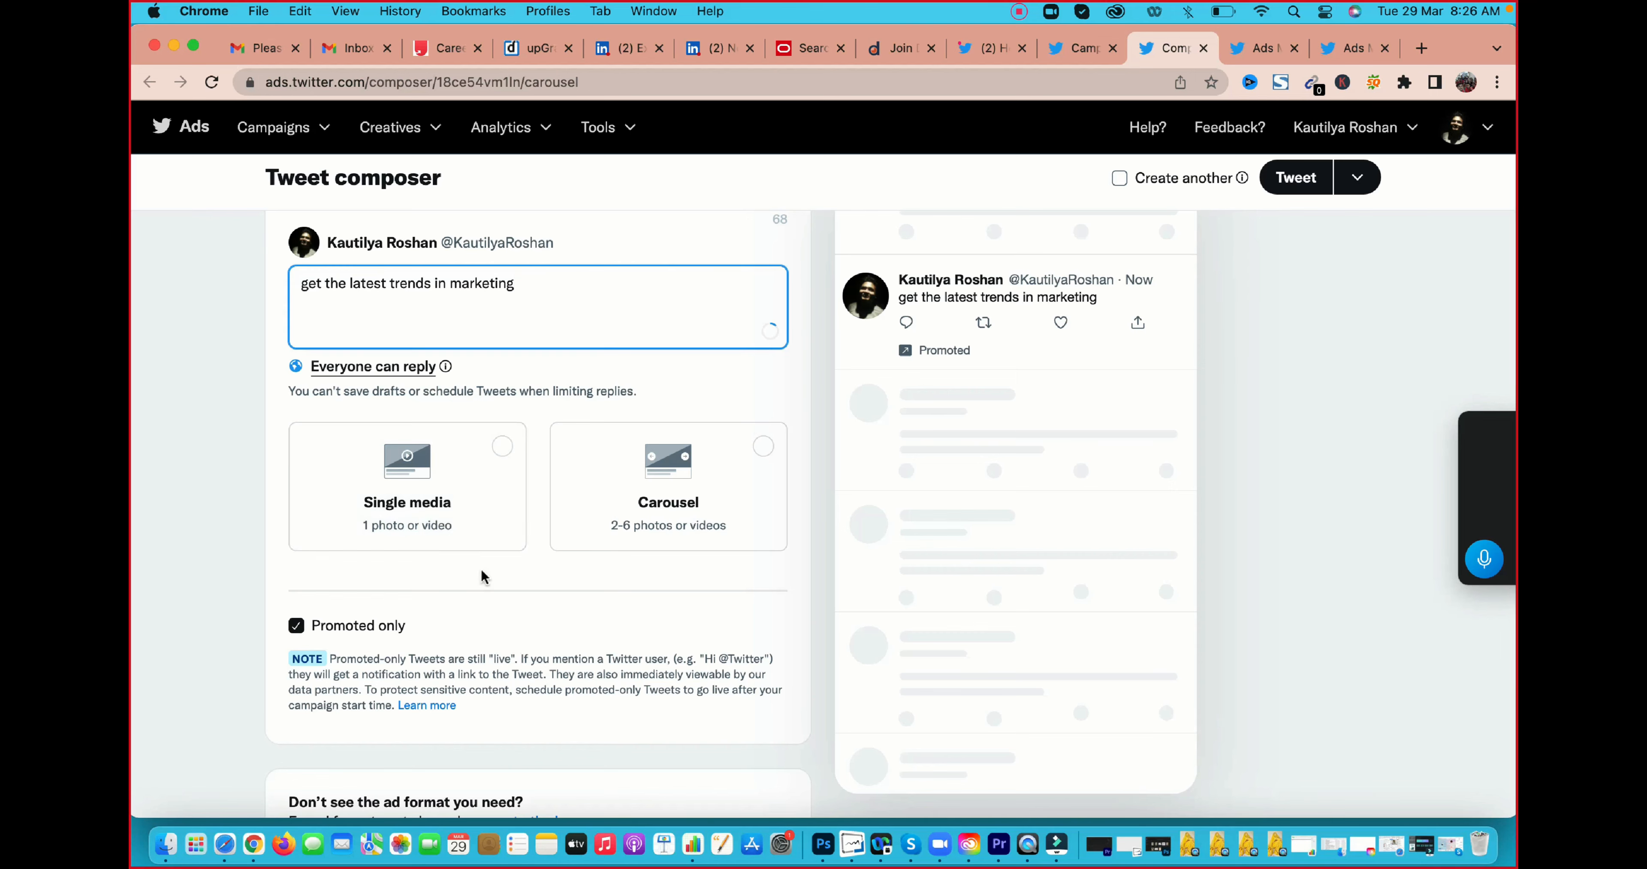
left_click(511, 446)
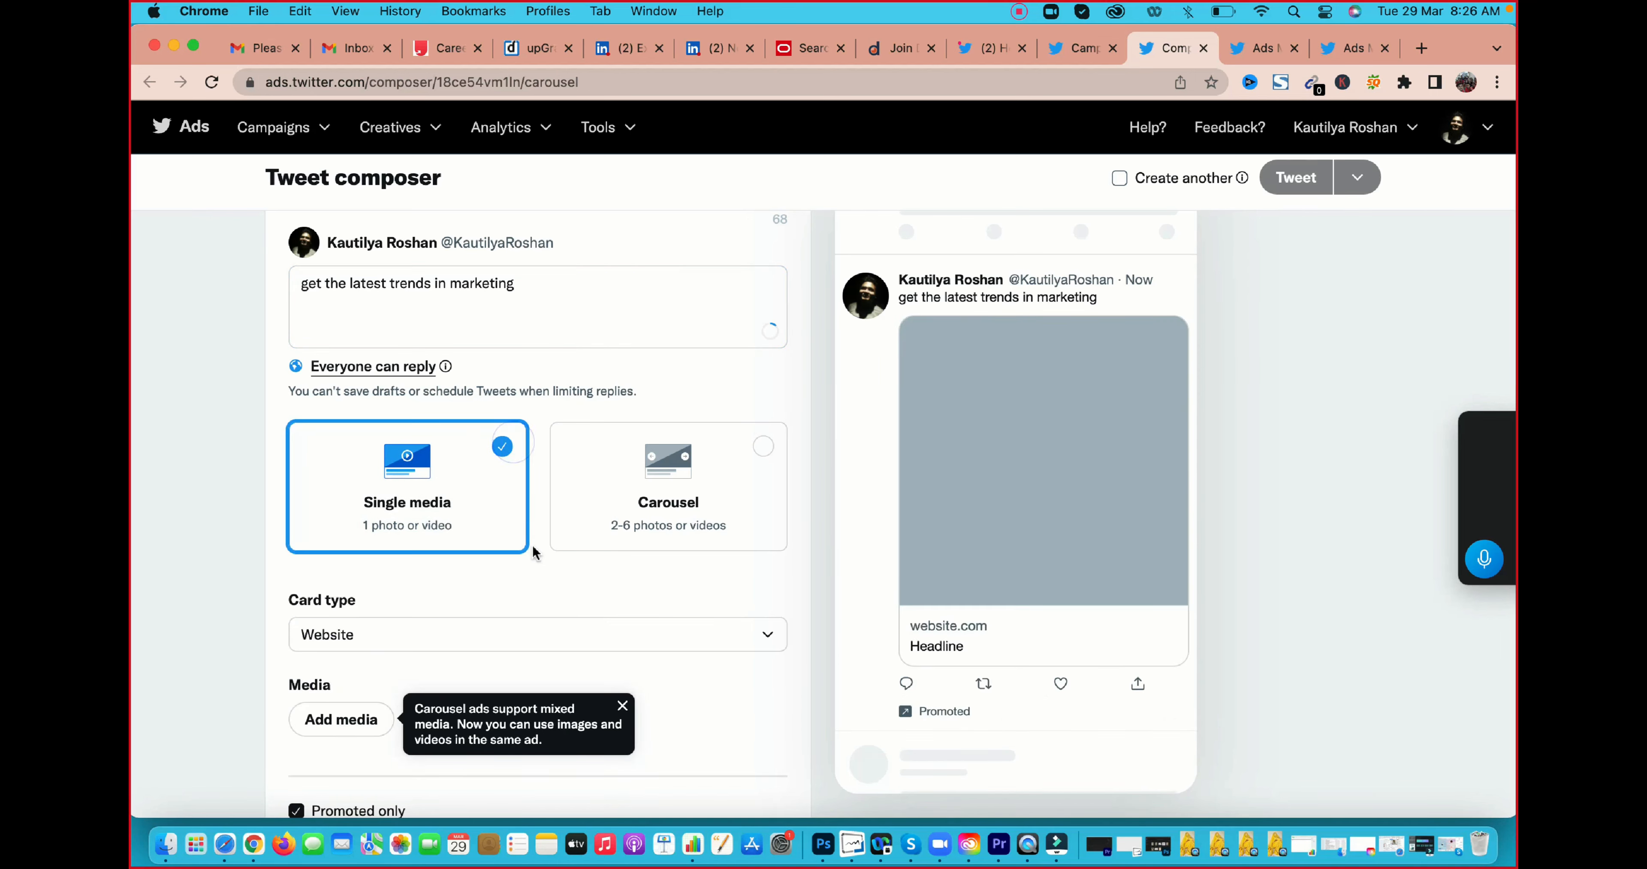
scroll(533, 550, "down", 4)
scroll(576, 448, "down", 2)
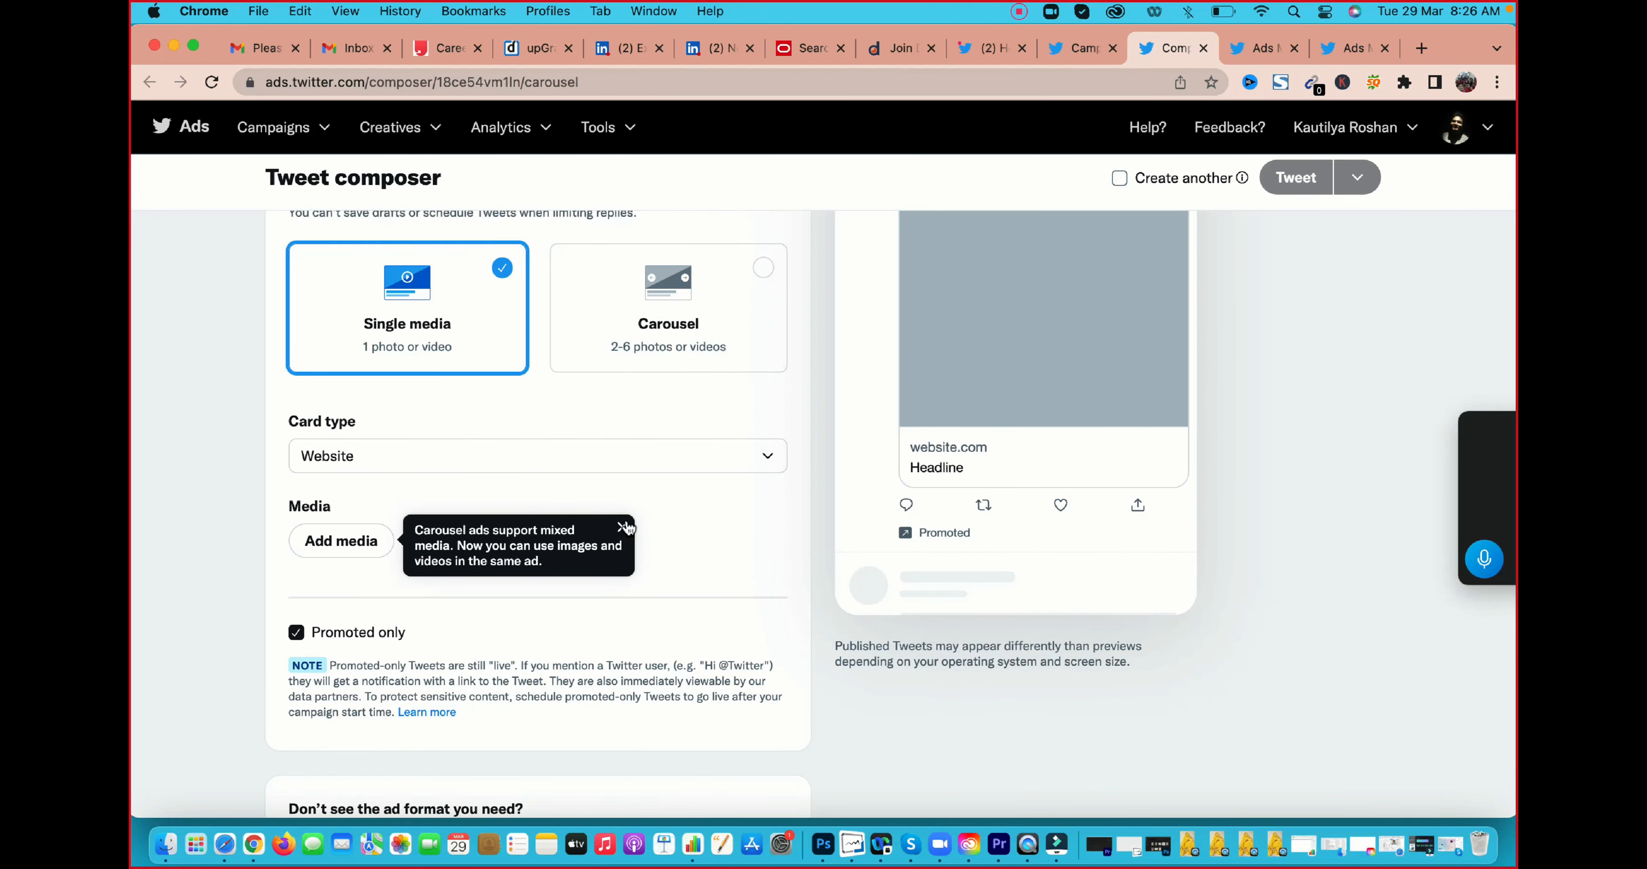
left_click(622, 527)
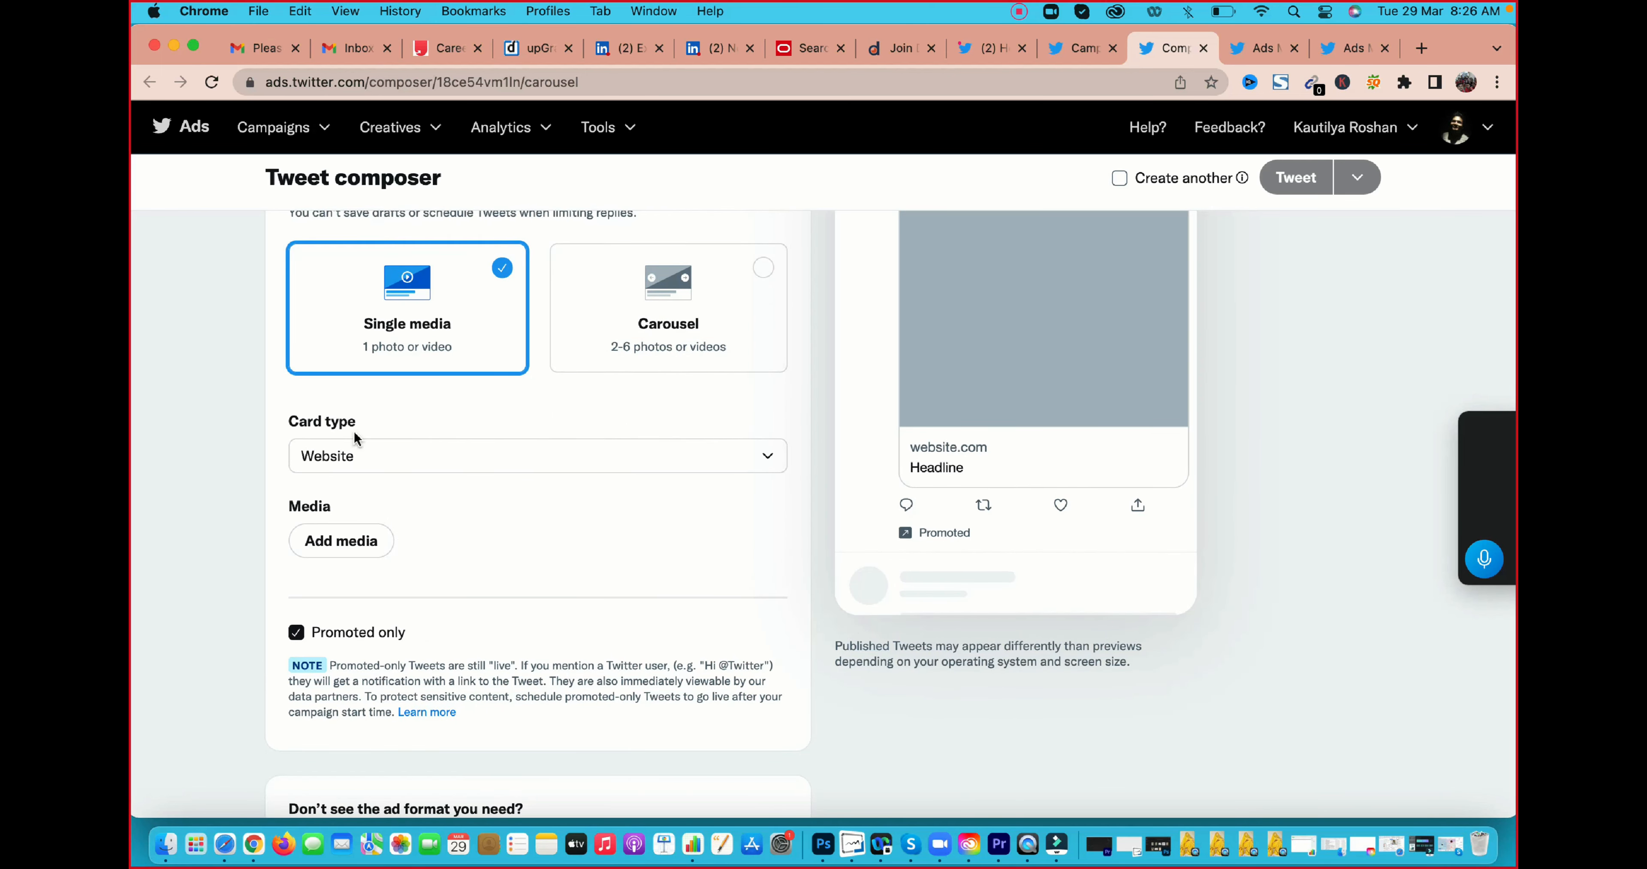
View the card types available for the single-media ad, leaving Website selected
left_click(365, 465)
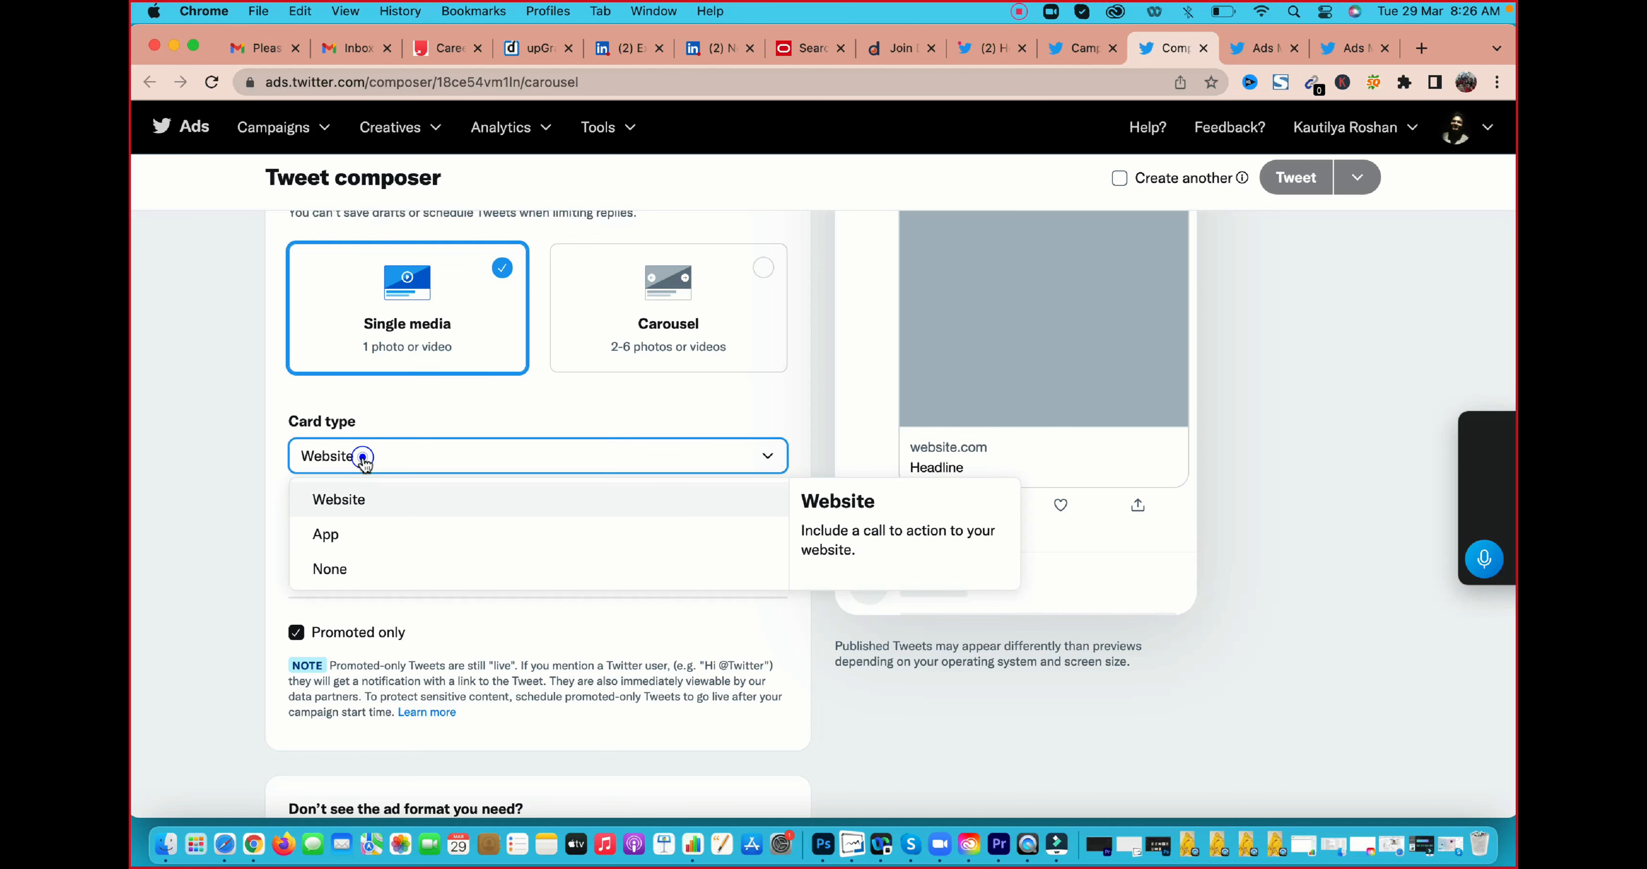
left_click(633, 391)
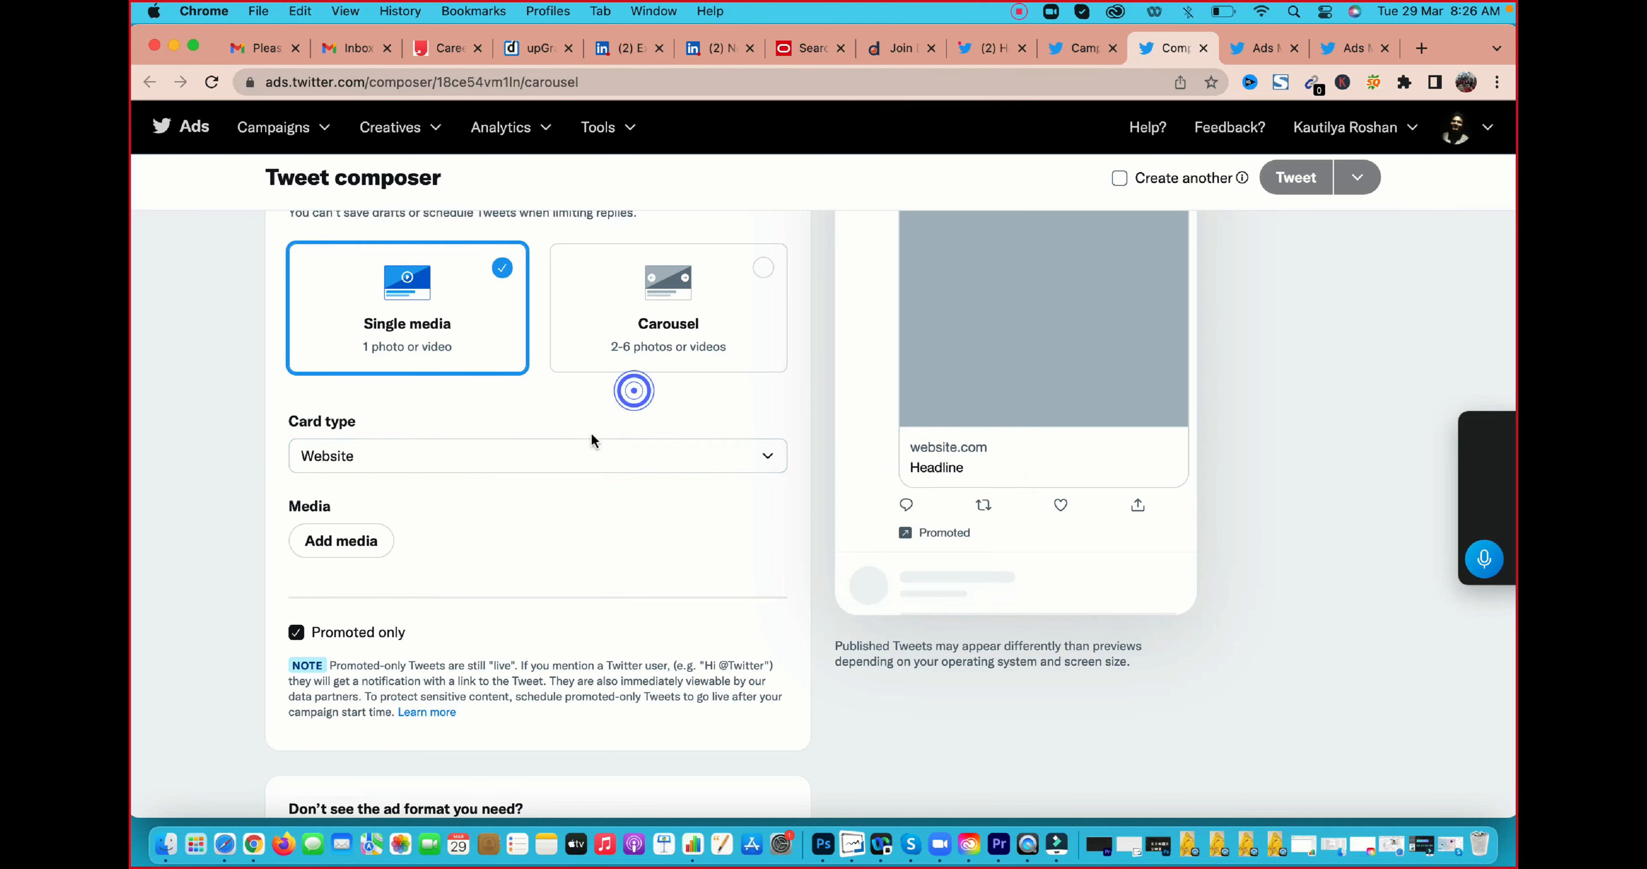
left_click(589, 445)
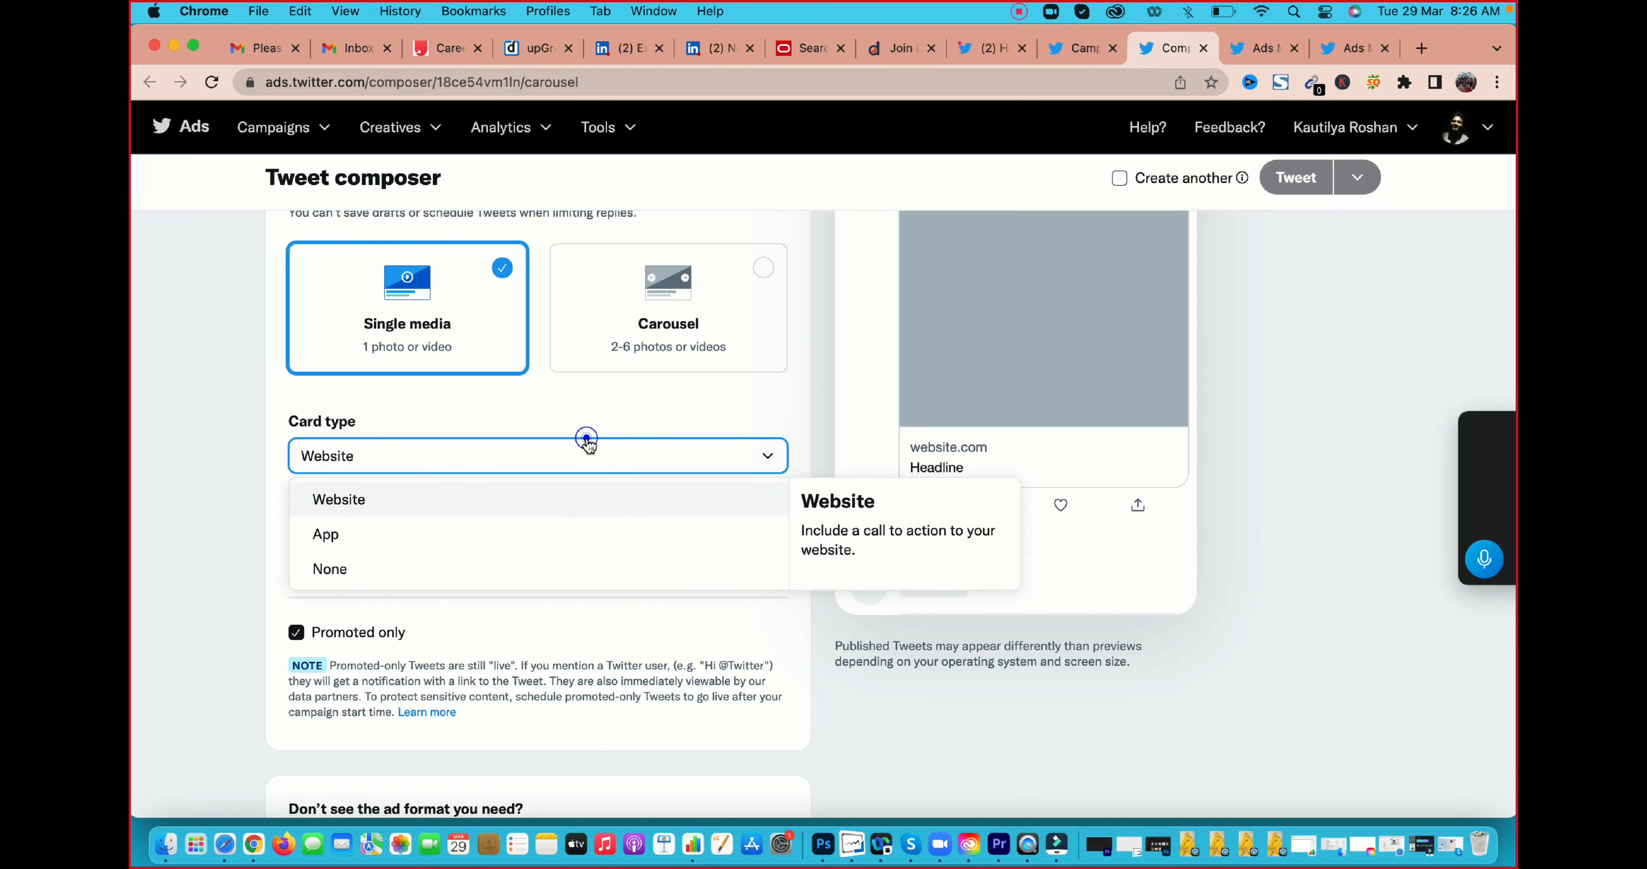
left_click(594, 416)
Upload the image 6.png from the second account-named folder in Downloads as the ad's media
scroll(535, 510, "down", 2)
left_click(367, 474)
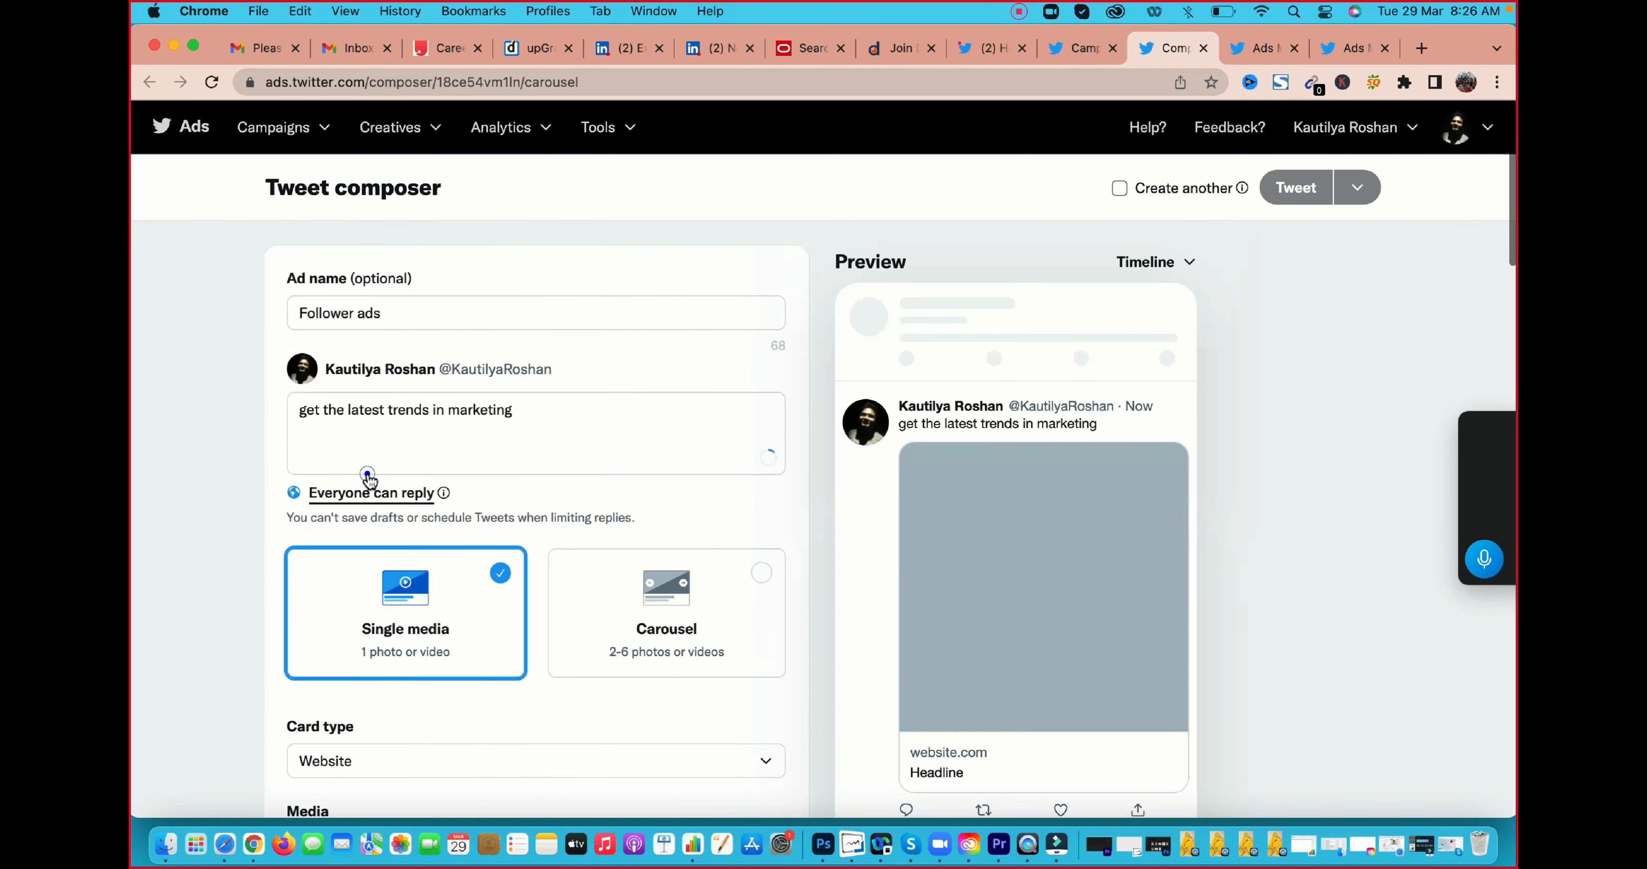
left_click(524, 615)
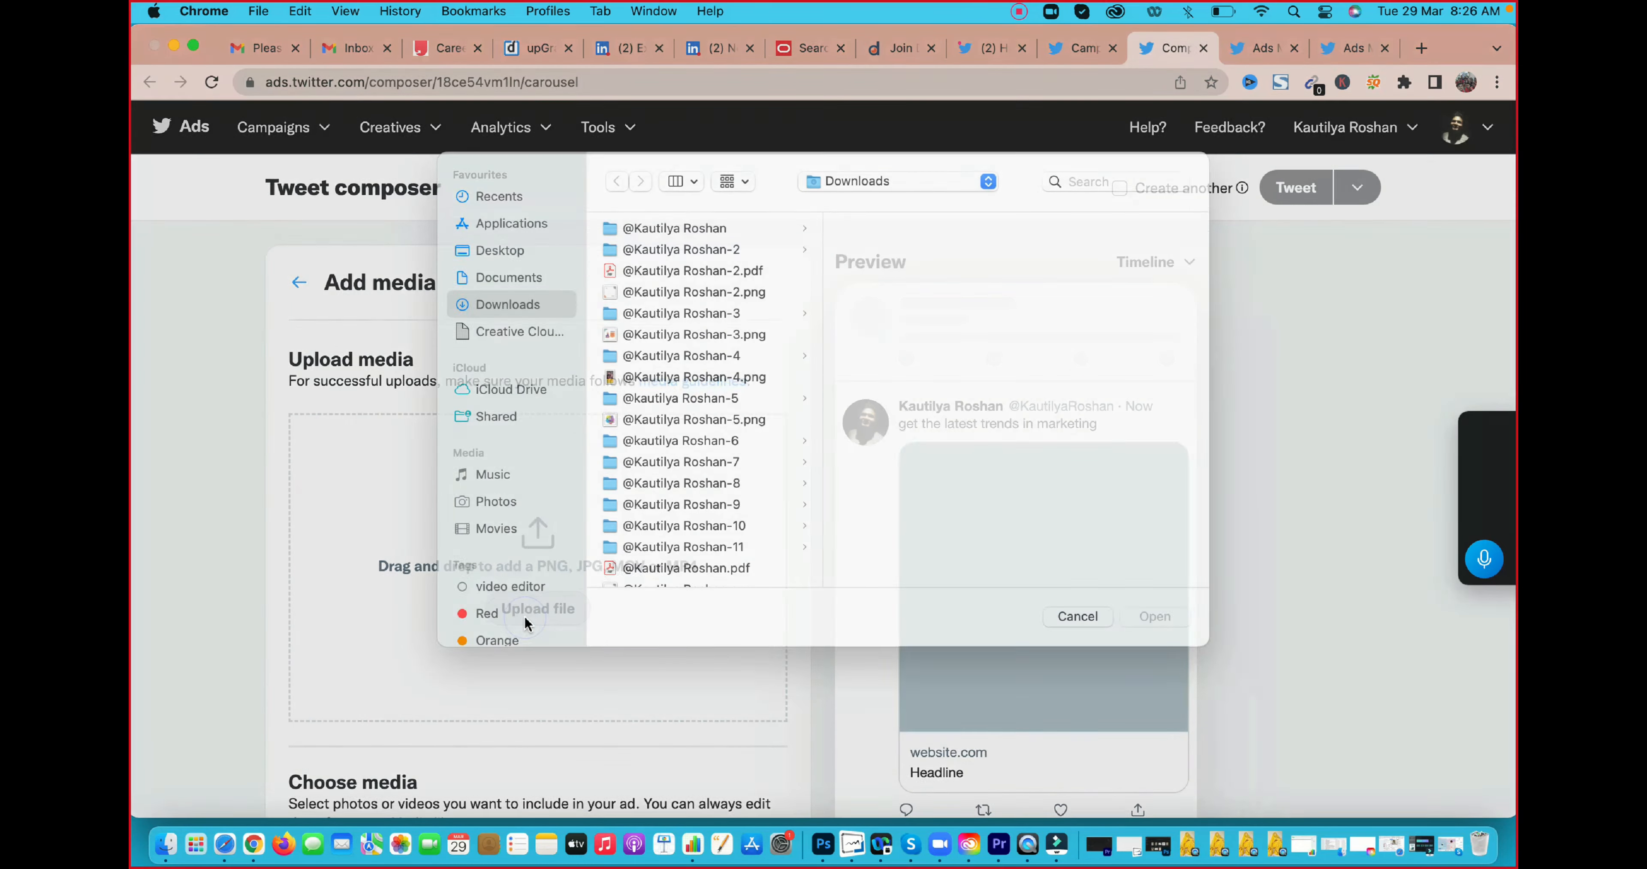
left_click(676, 271)
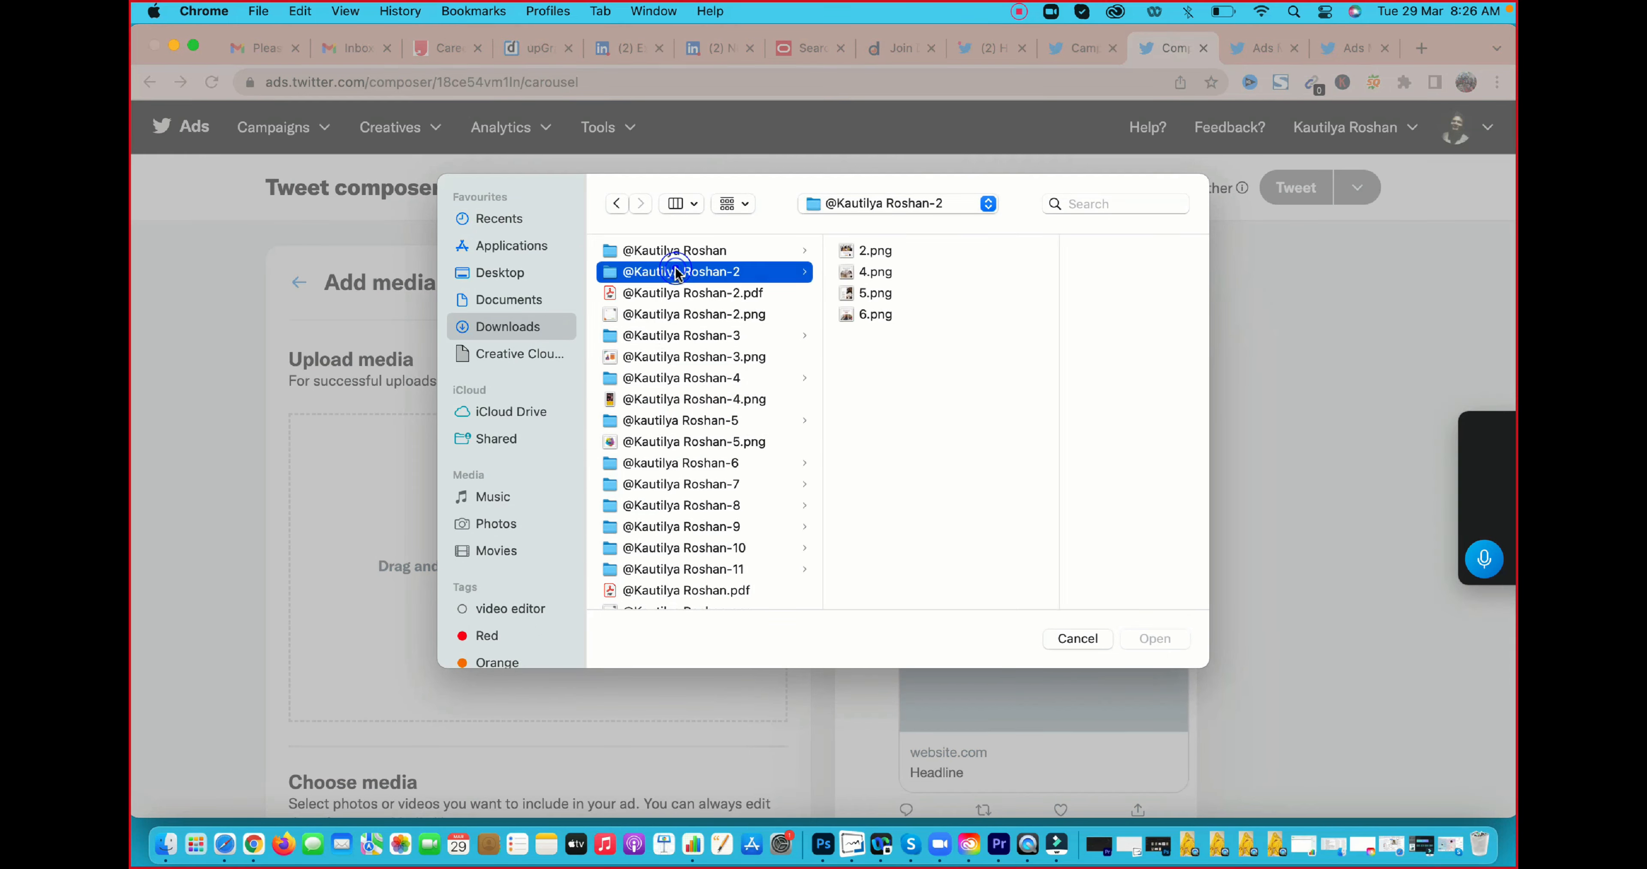
left_click(864, 315)
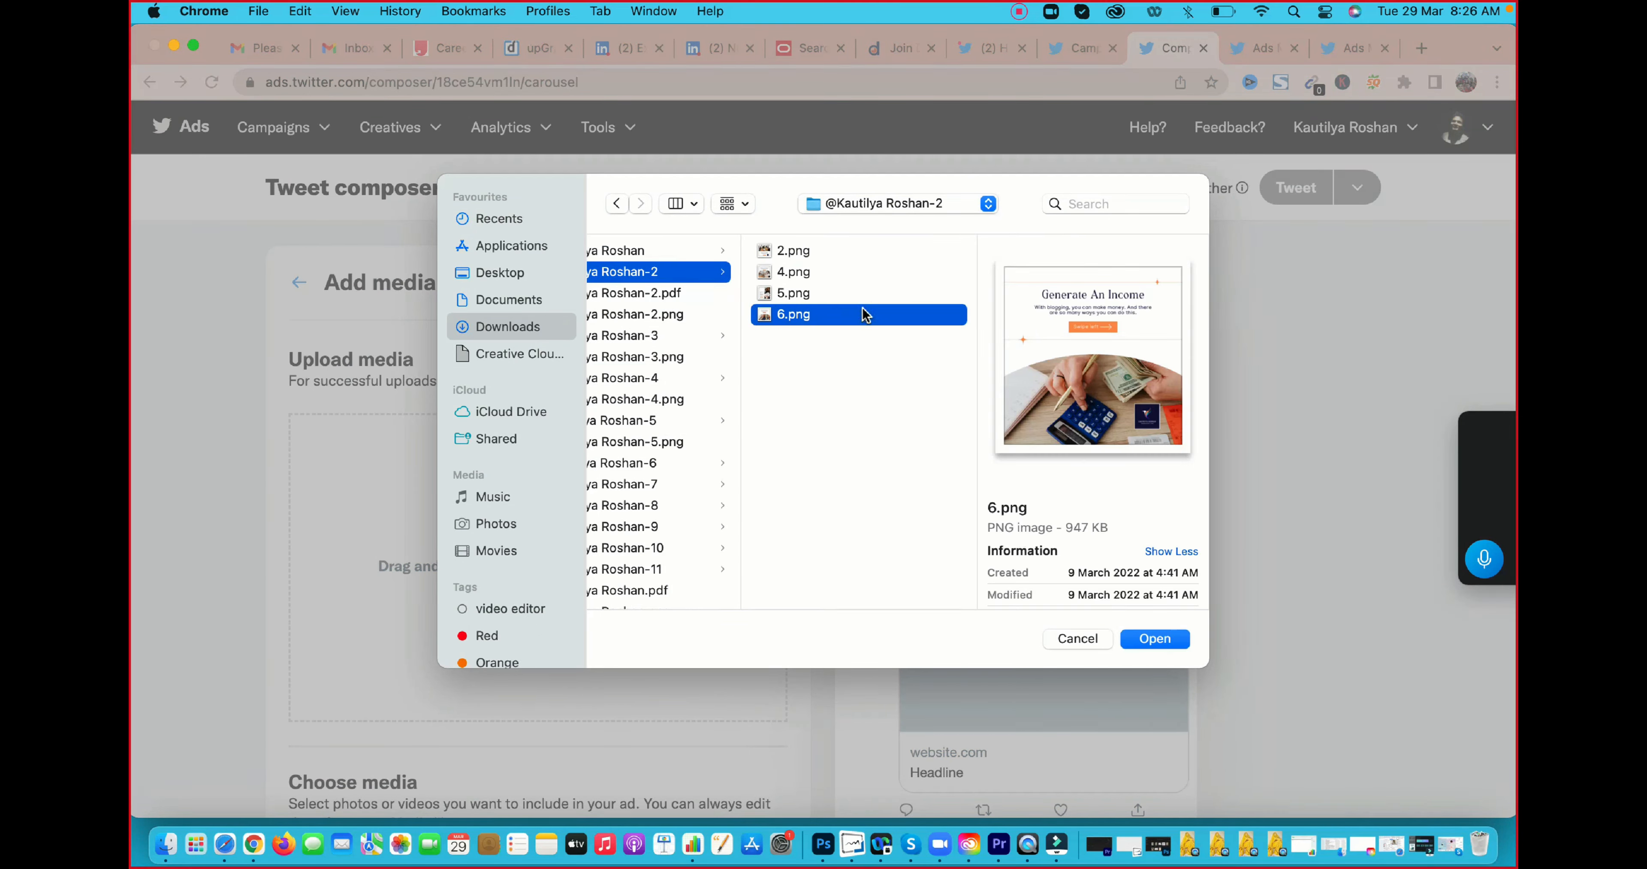
left_click(1169, 639)
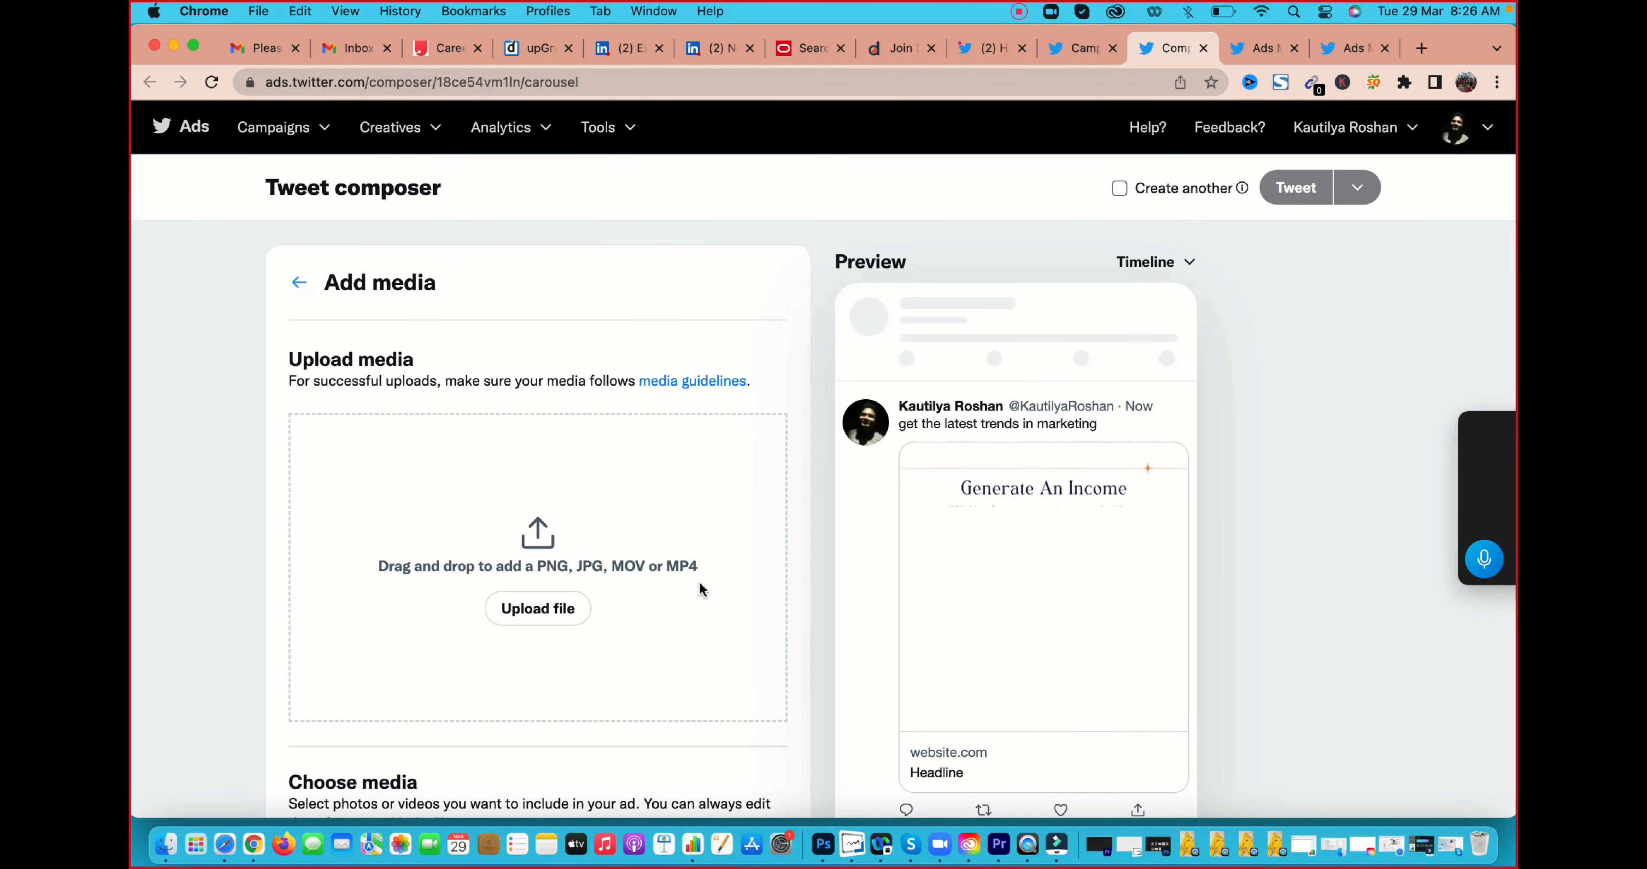
Examine the media library and the timeline preview of the ad with its uploaded image
scroll(835, 511, "down", 5)
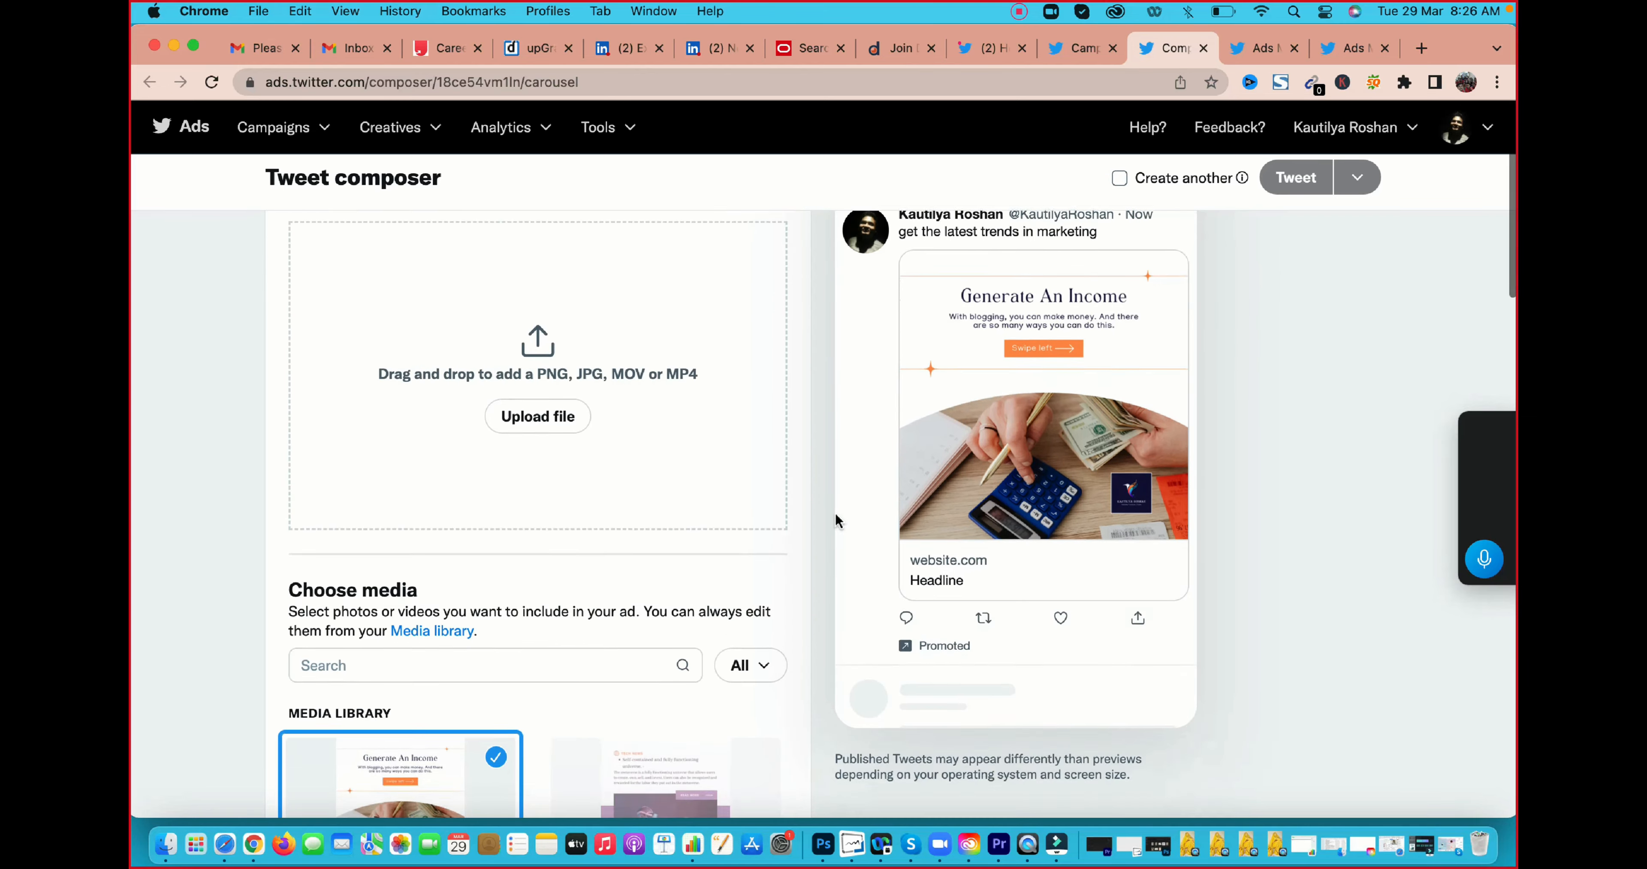
scroll(835, 512, "down", 15)
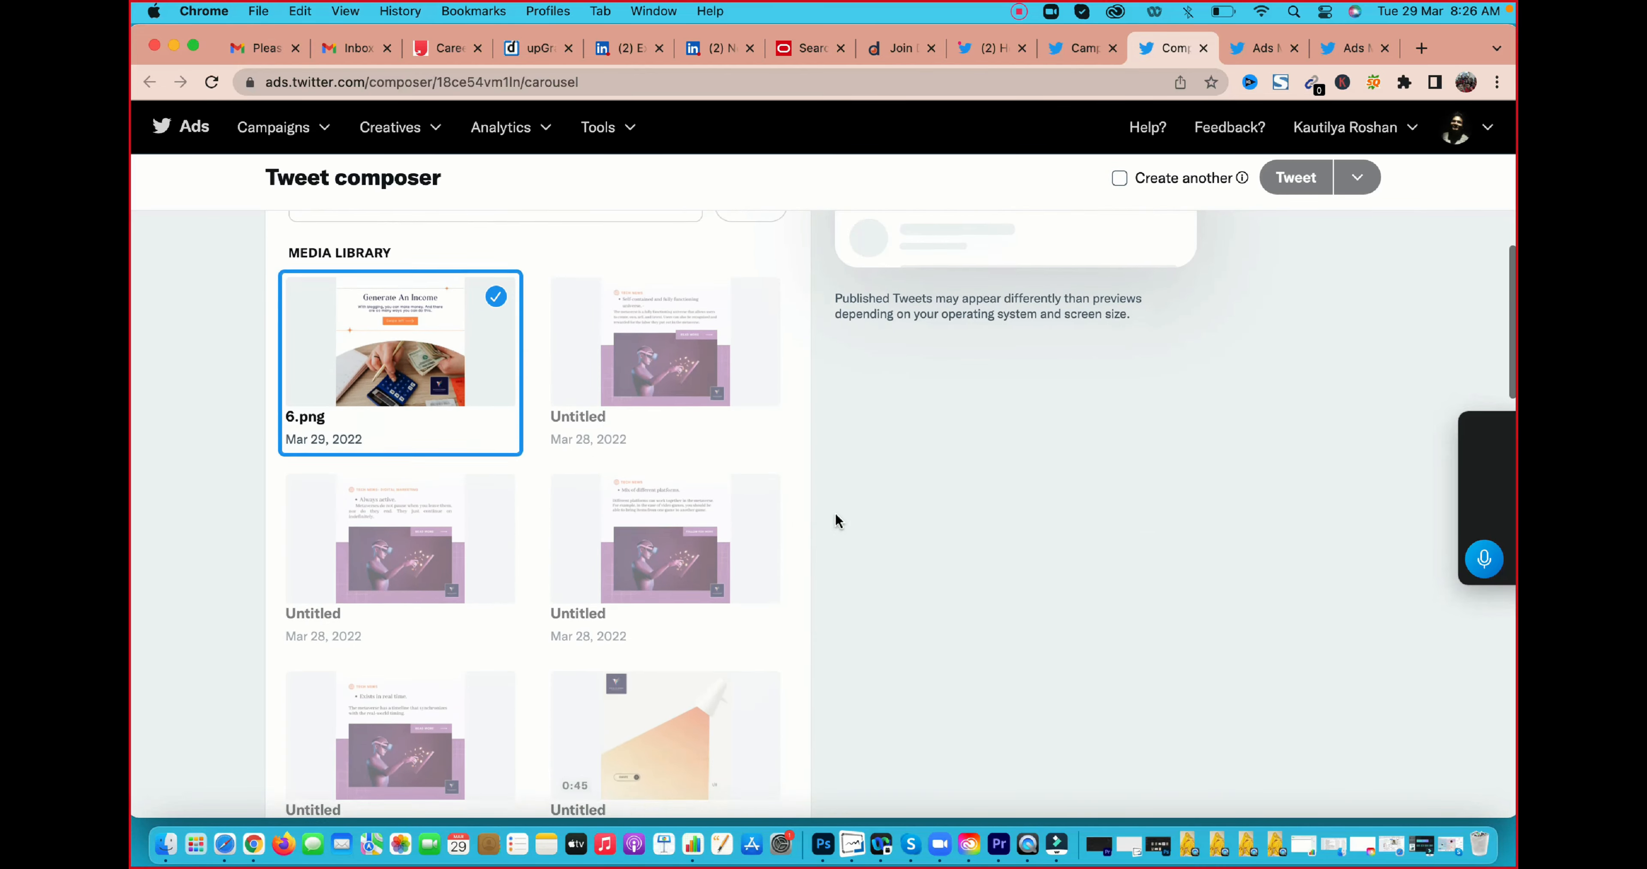
scroll(835, 521, "down", 3)
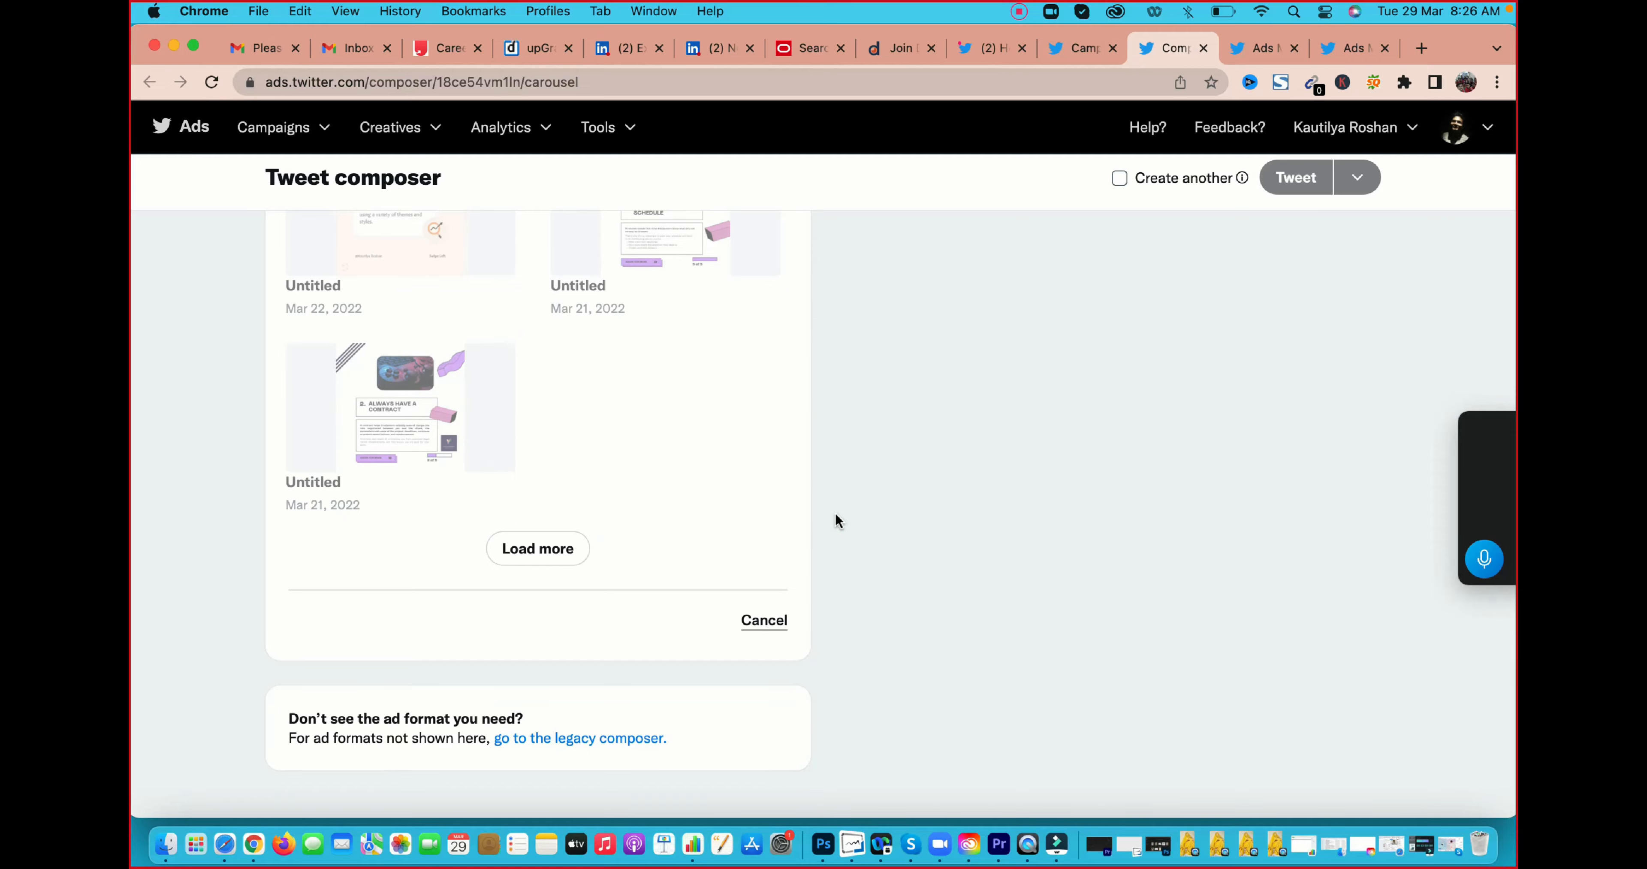
scroll(835, 521, "up", 20)
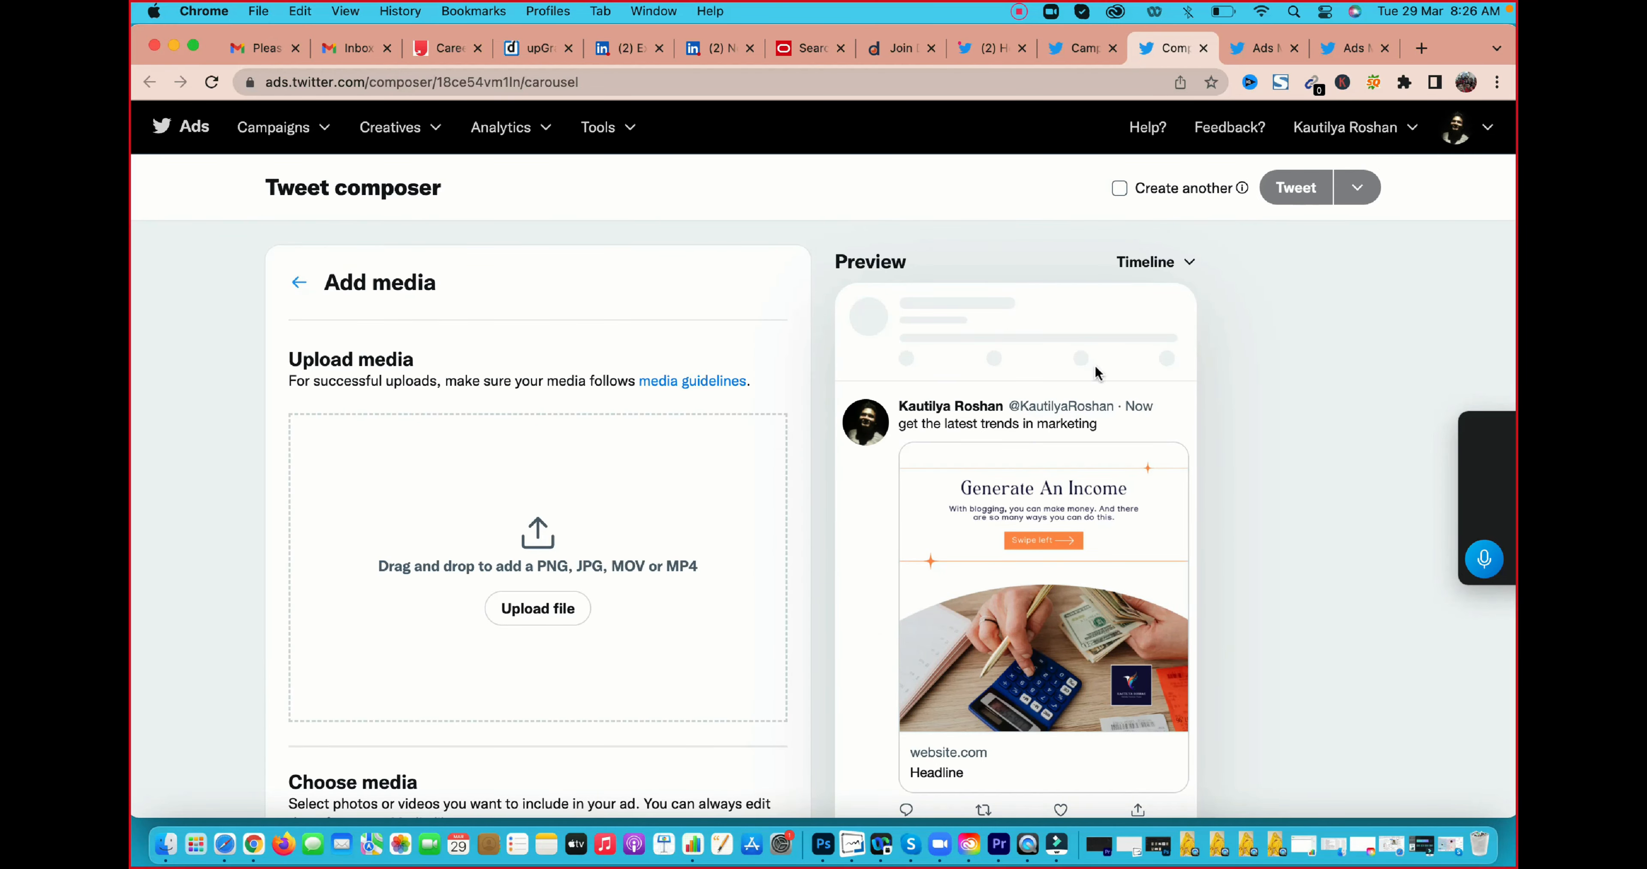
scroll(1095, 370, "down", 4)
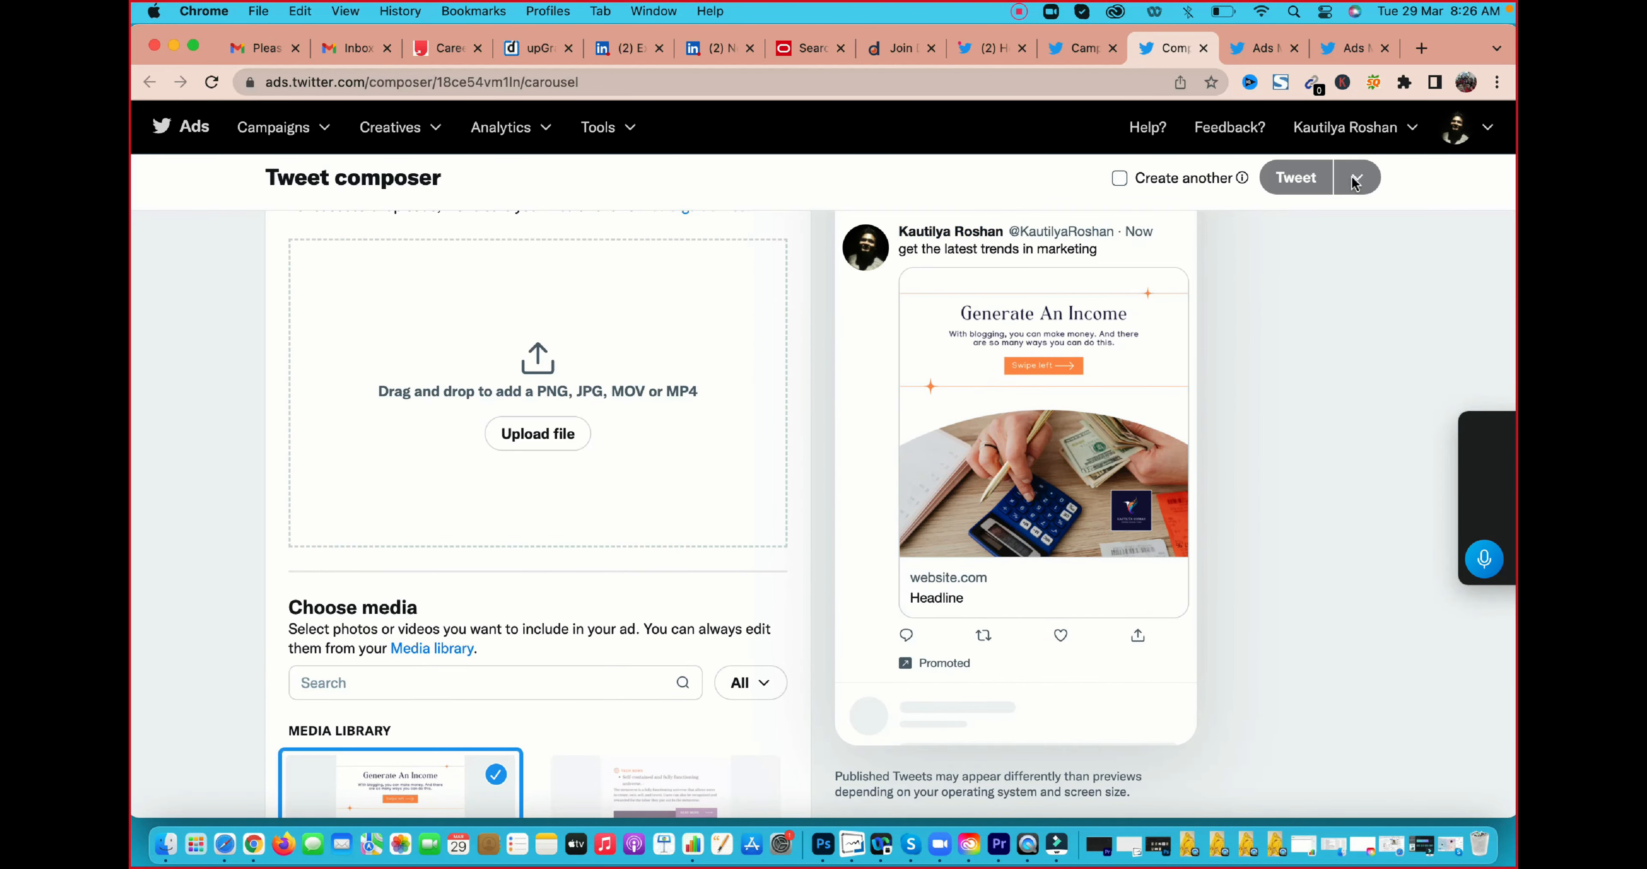
scroll(1104, 401, "down", 5)
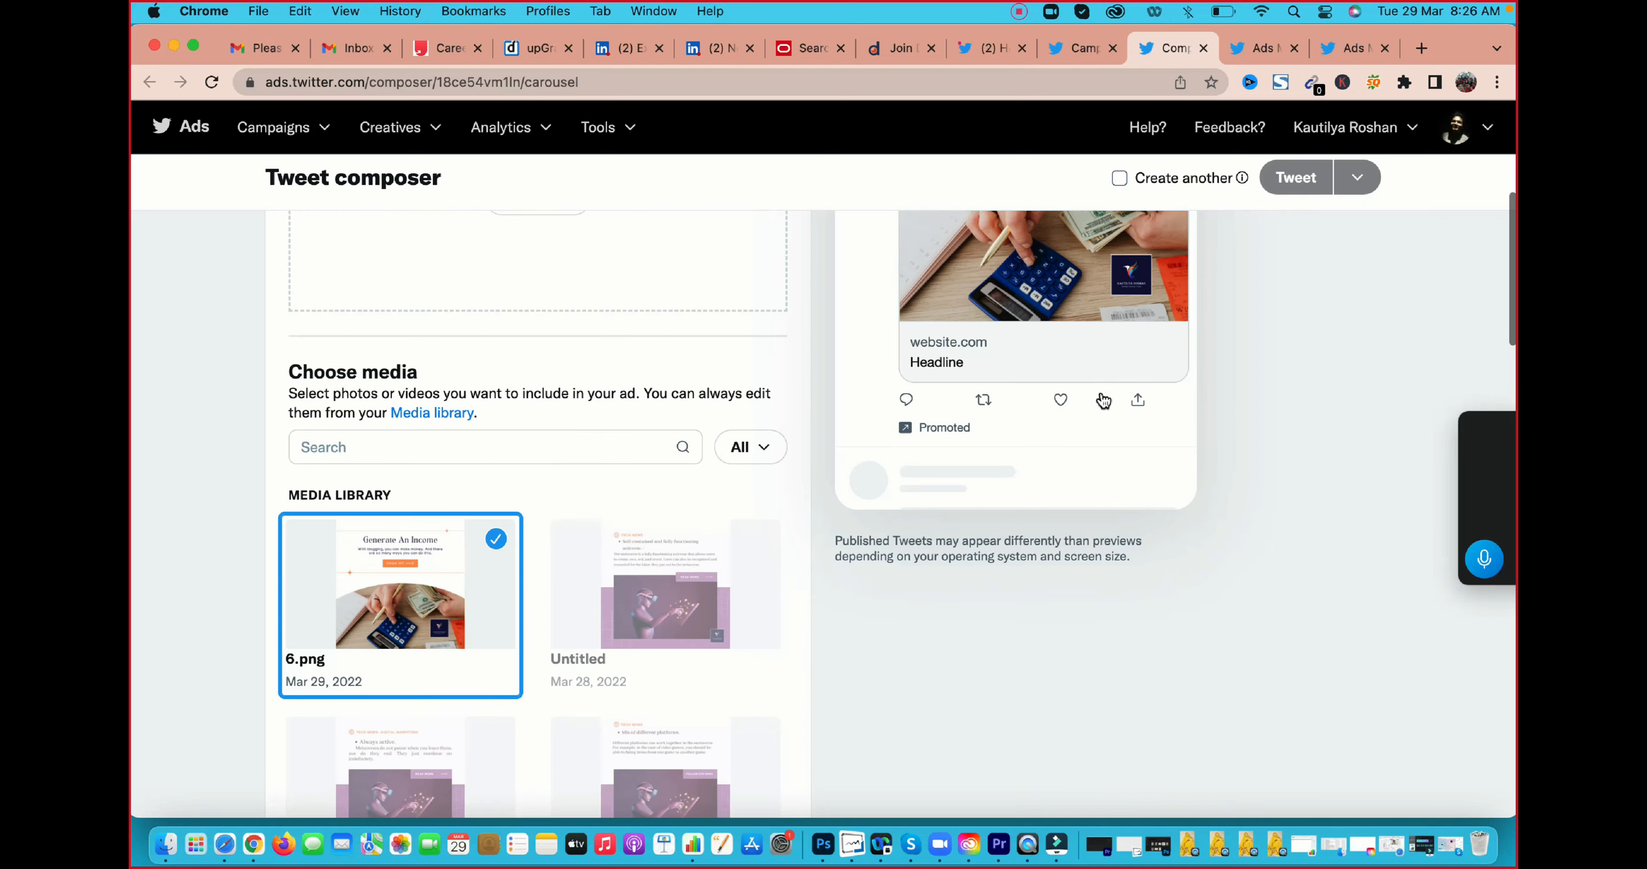
scroll(1103, 400, "down", 15)
scroll(1101, 399, "up", 5)
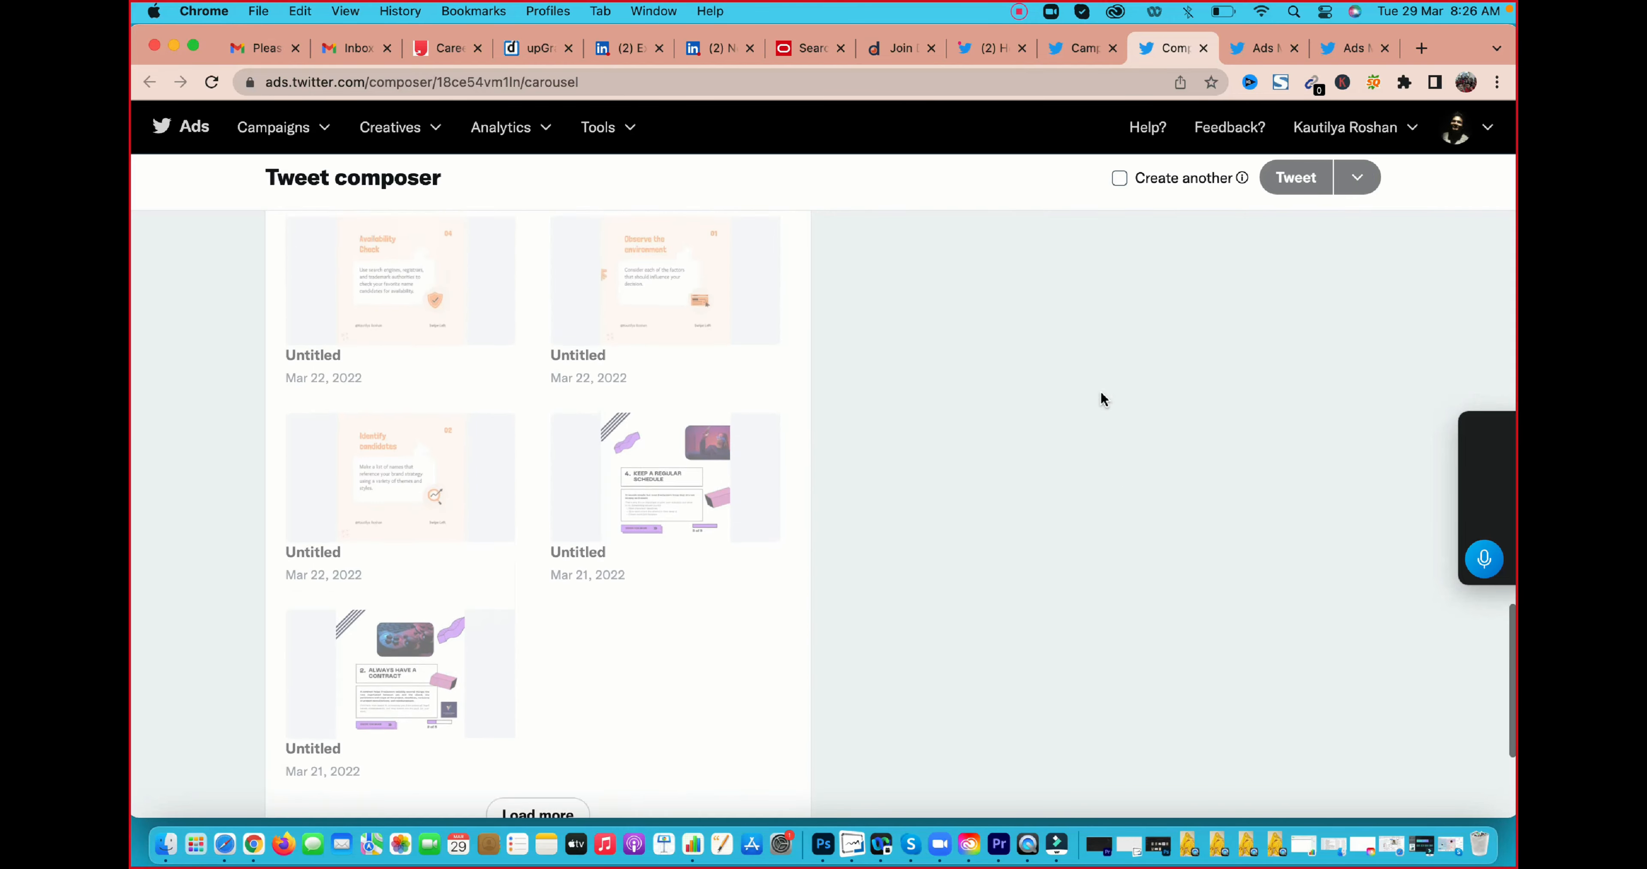
scroll(1101, 397, "up", 15)
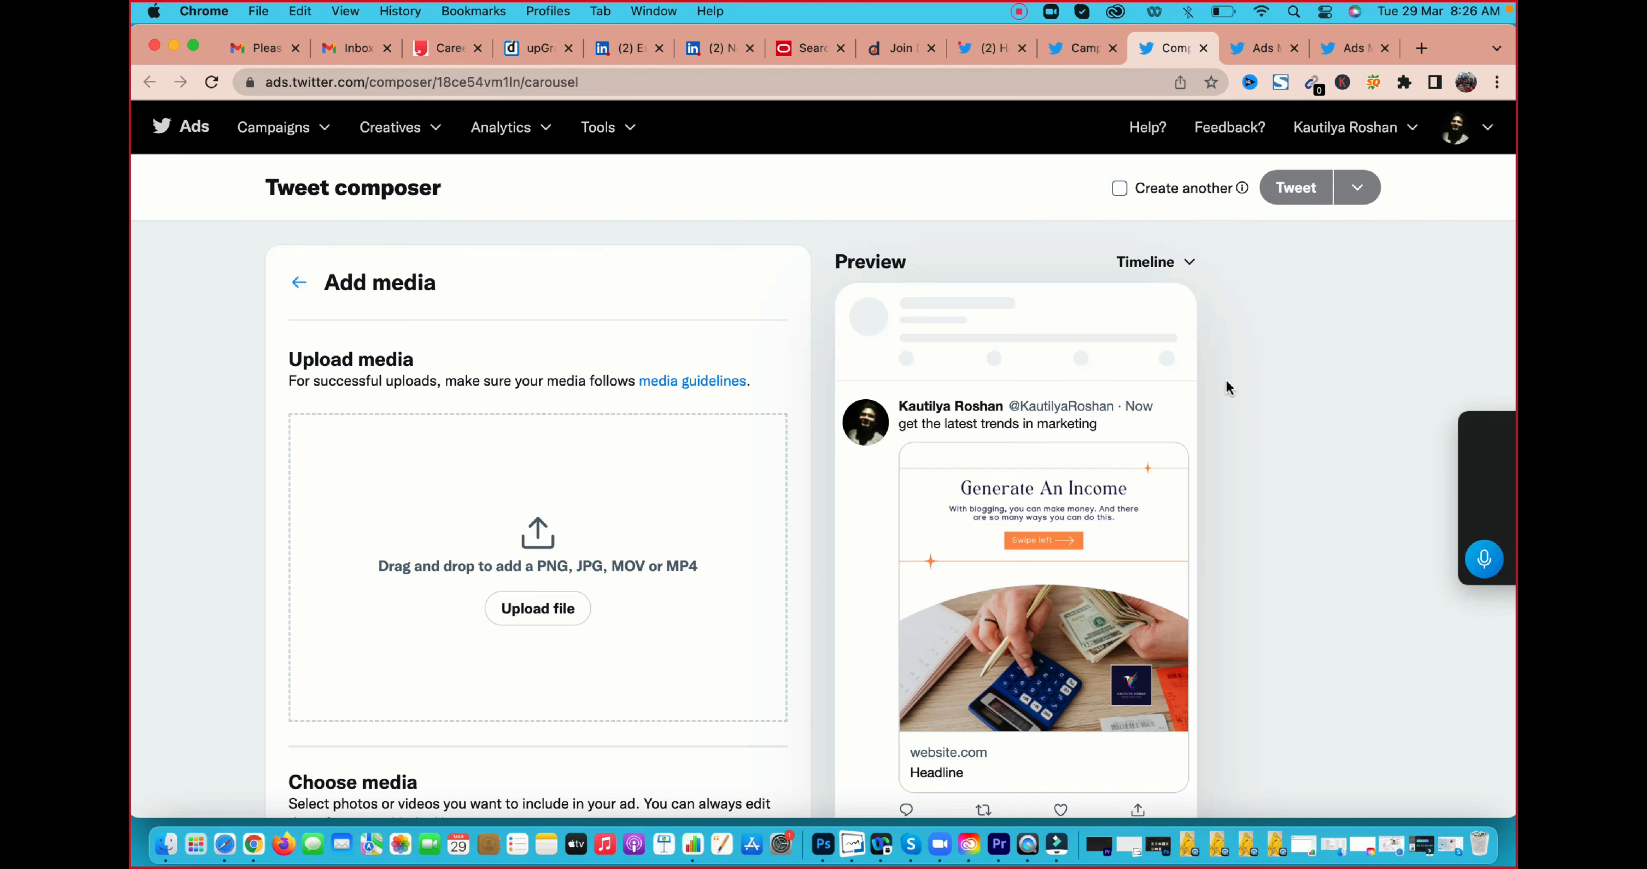
scroll(1130, 334, "down", 1)
scroll(1131, 338, "down", 2)
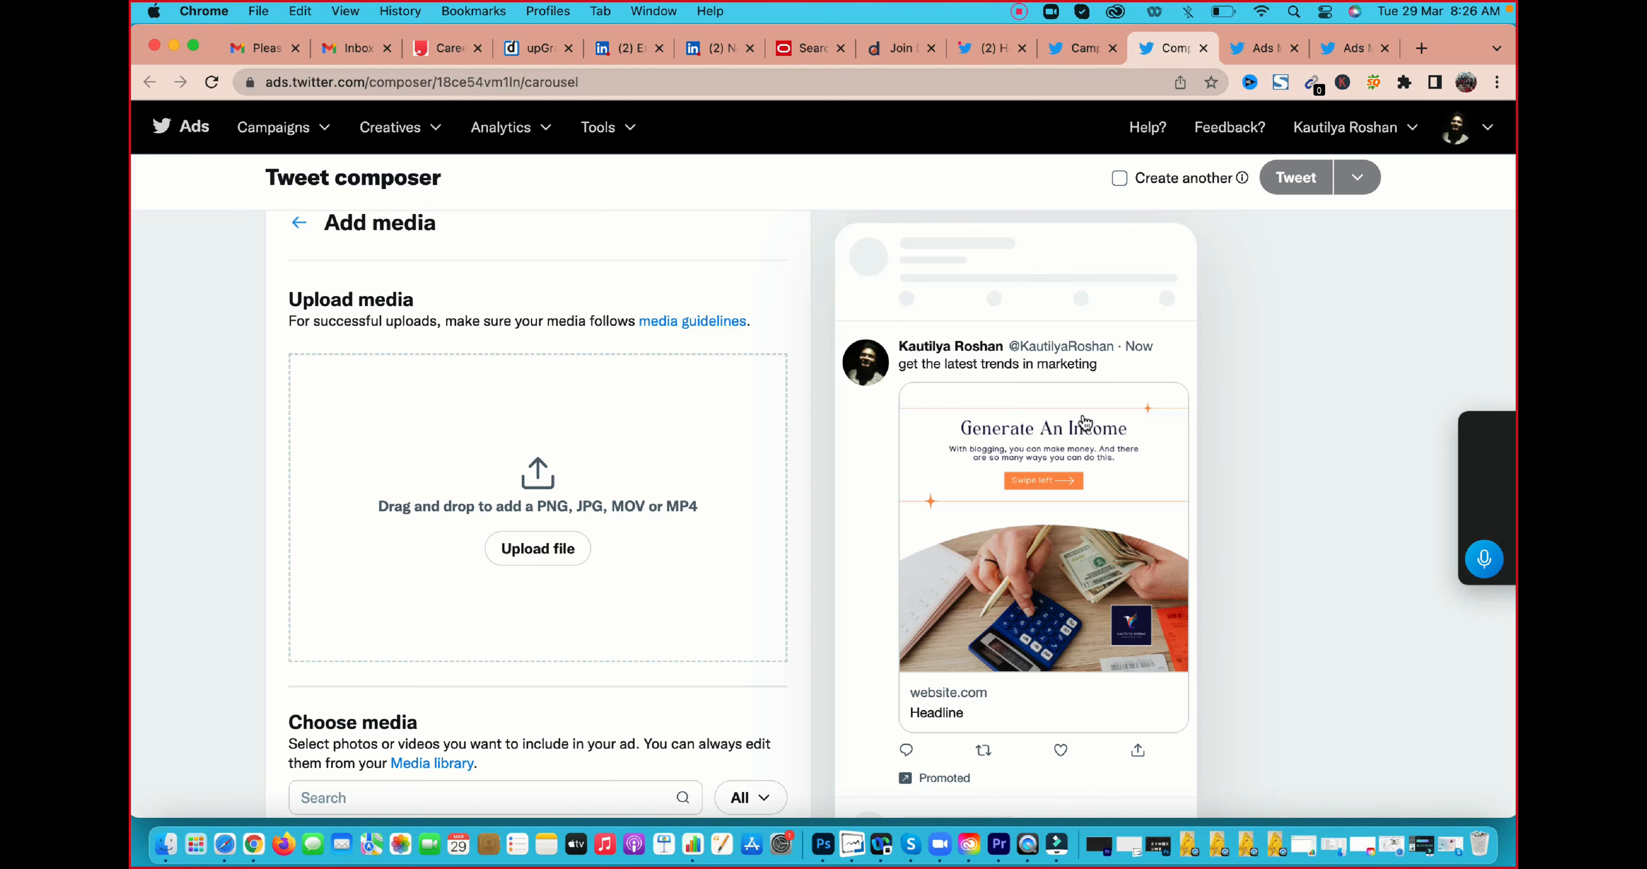
scroll(1131, 339, "down", 3)
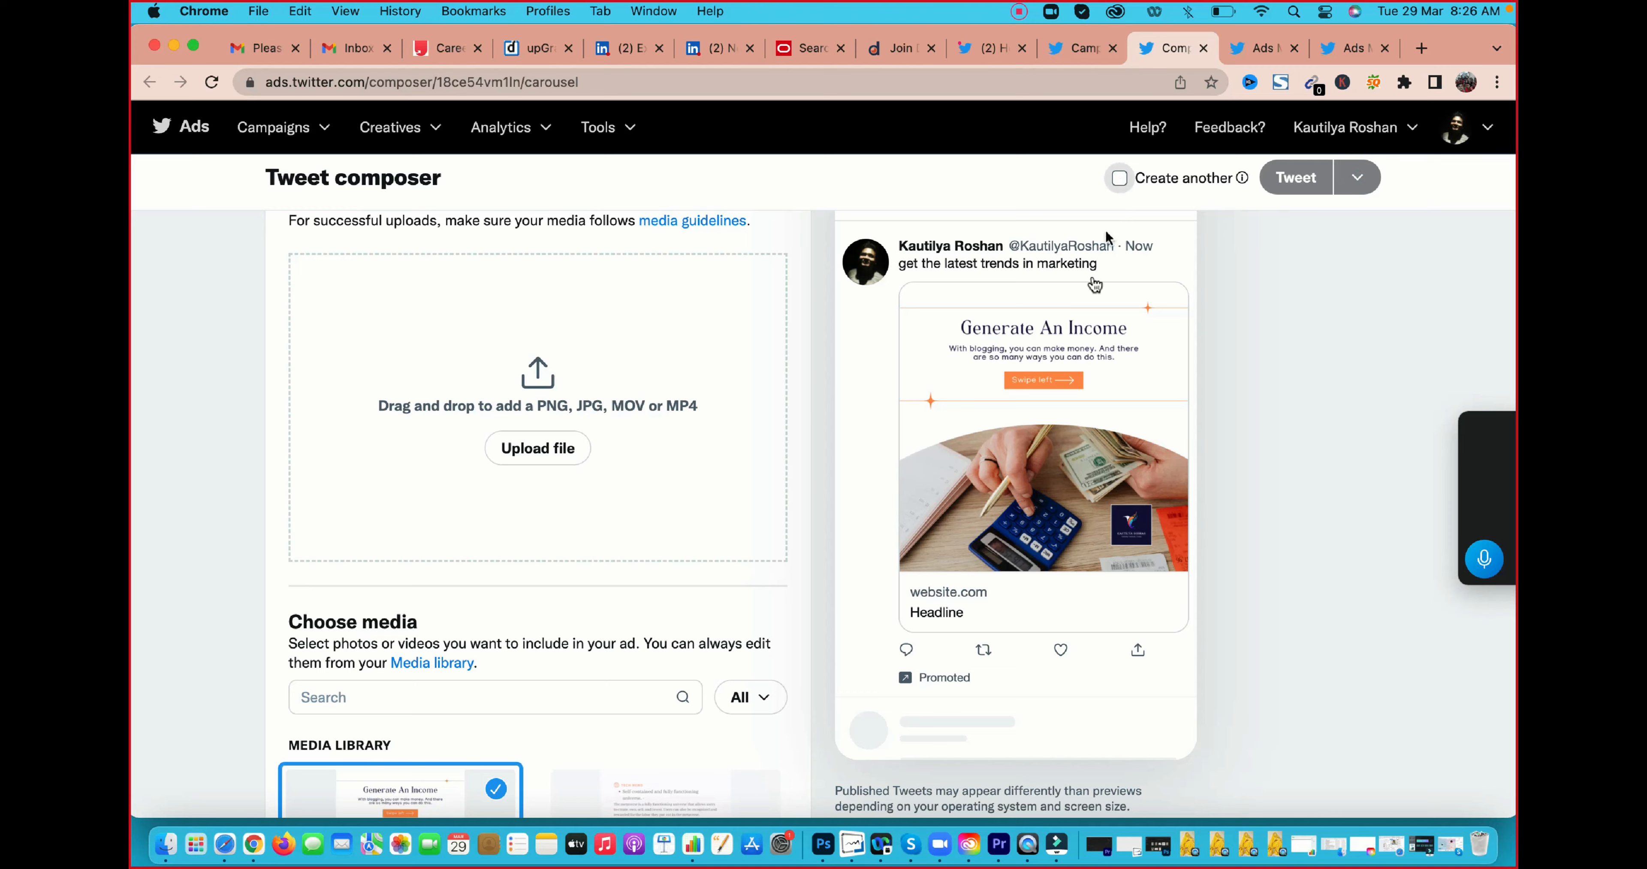
scroll(1056, 486, "up", 1)
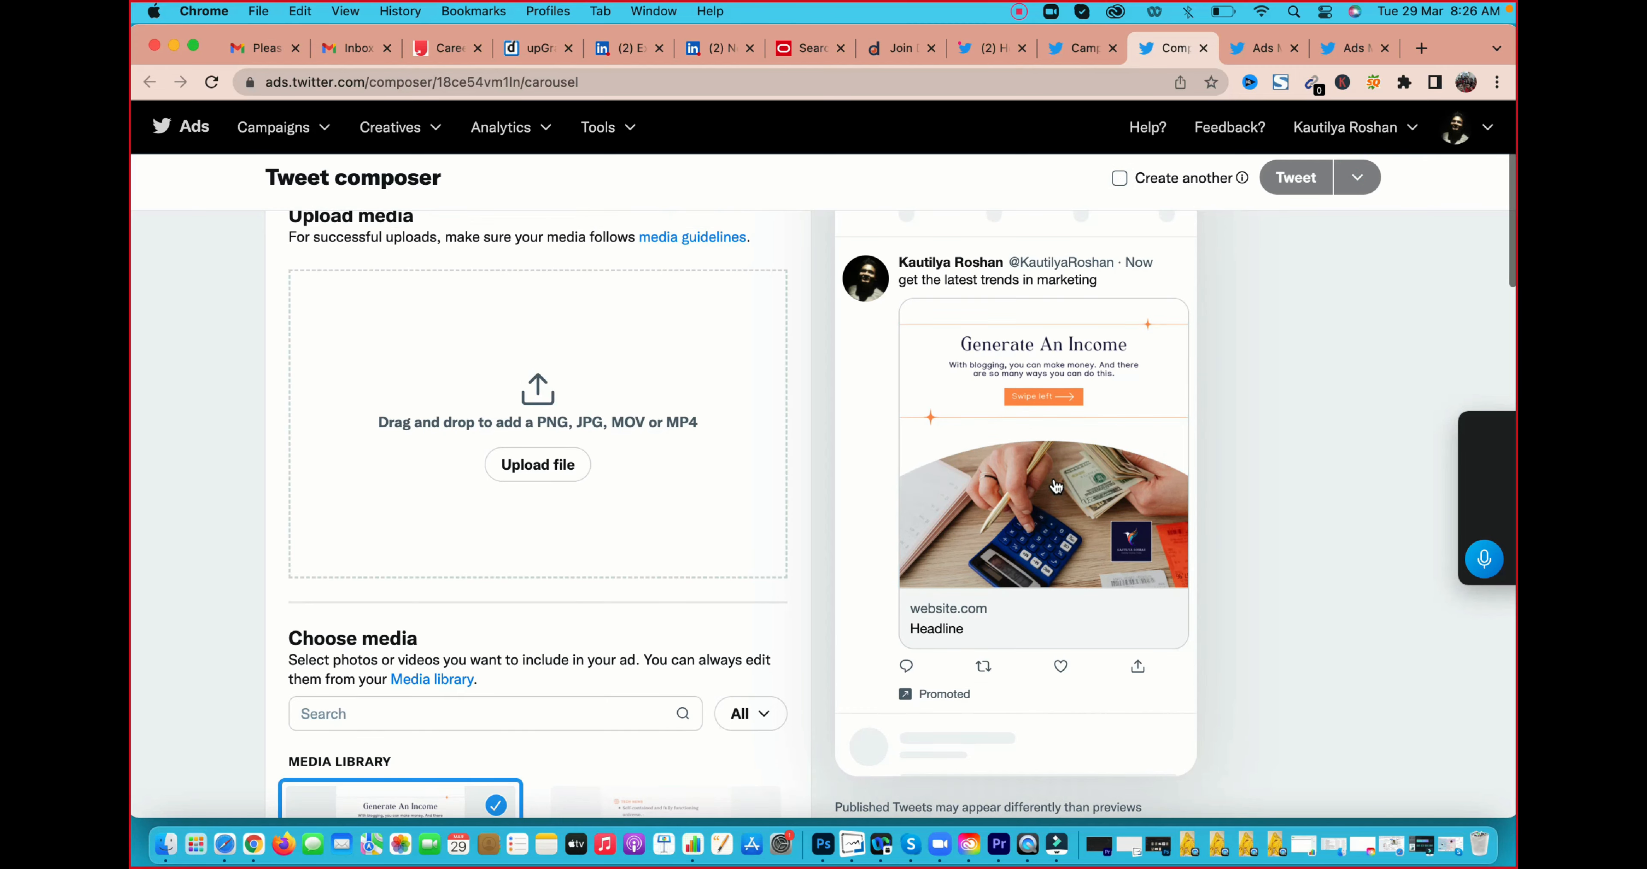
scroll(1056, 486, "down", 2)
scroll(1057, 483, "down", 7)
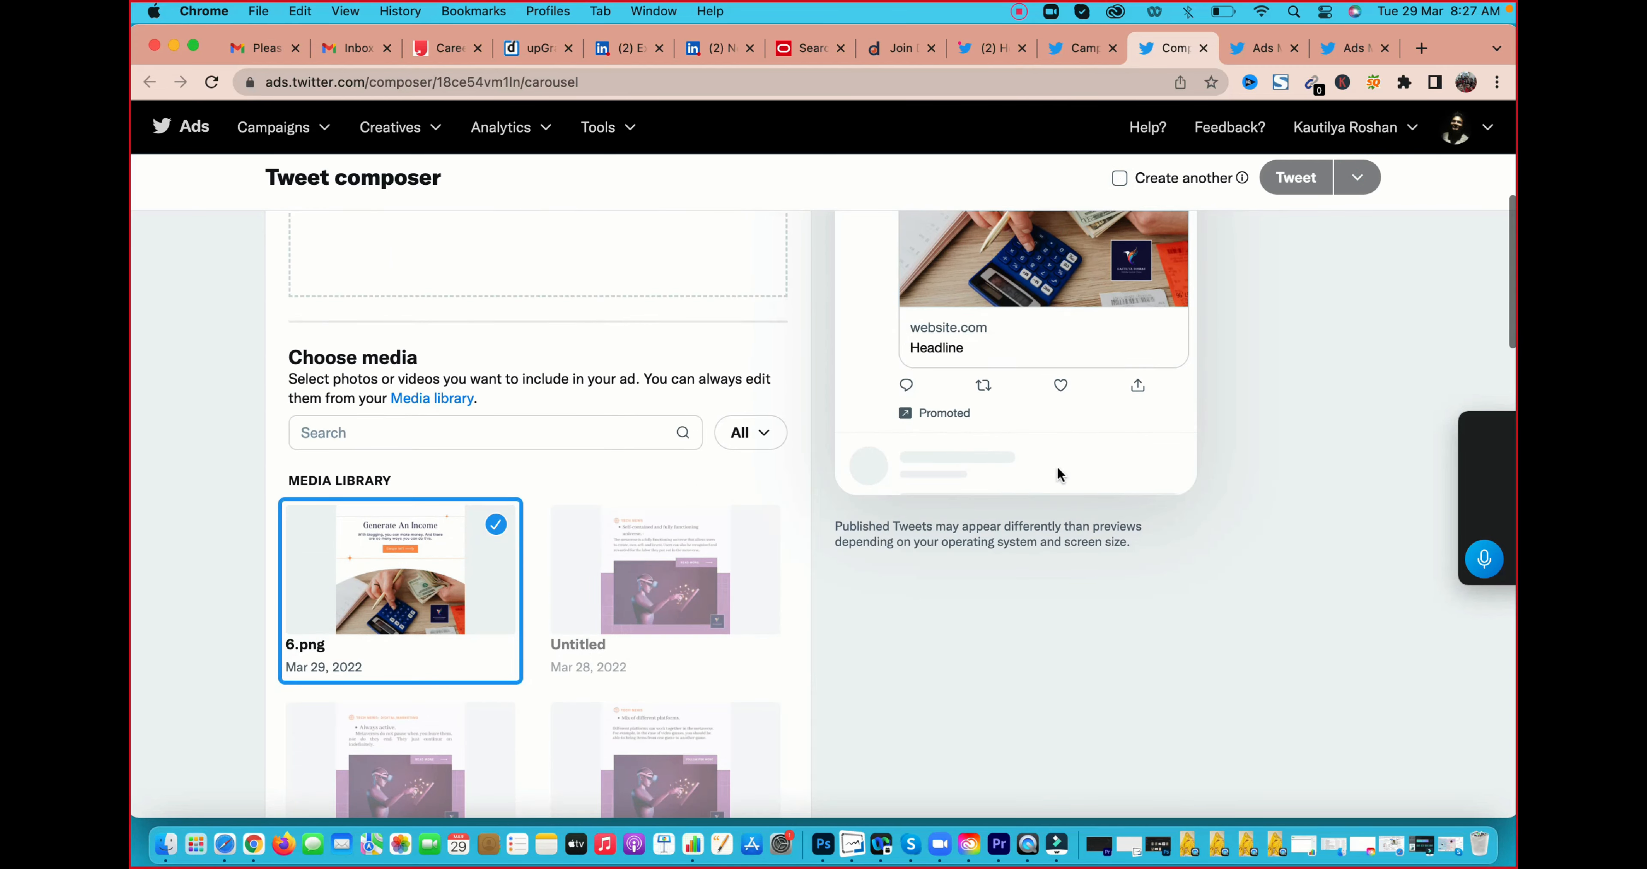
scroll(1059, 476, "up", 8)
scroll(1060, 476, "up", 2)
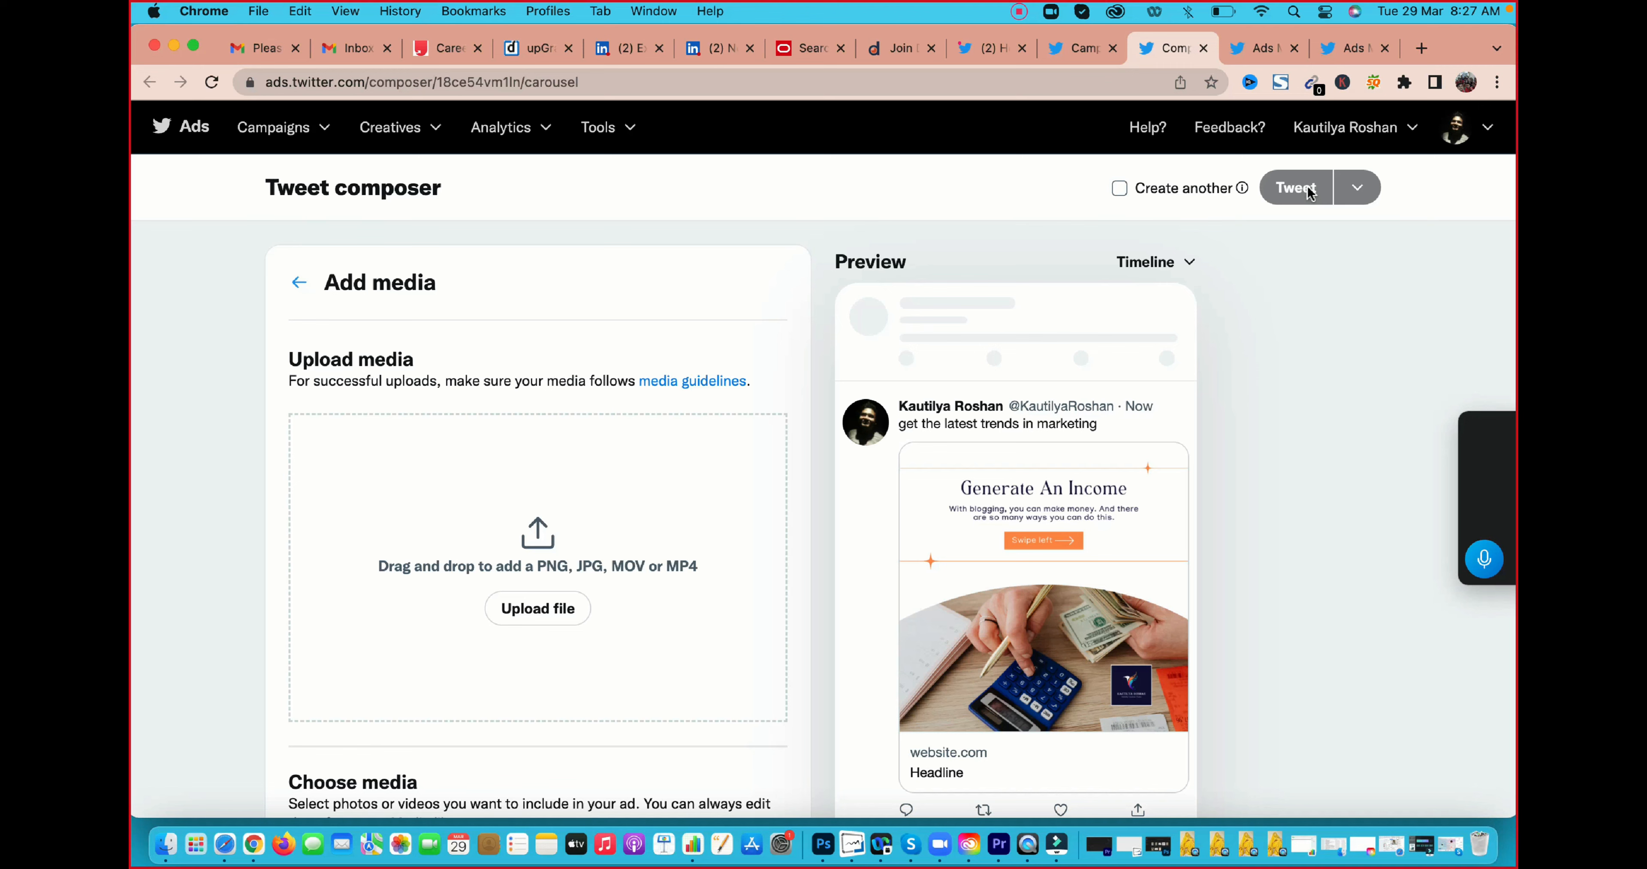
Switch to the Twitter home page and open the account's Analytics overview from there
left_click(545, 134)
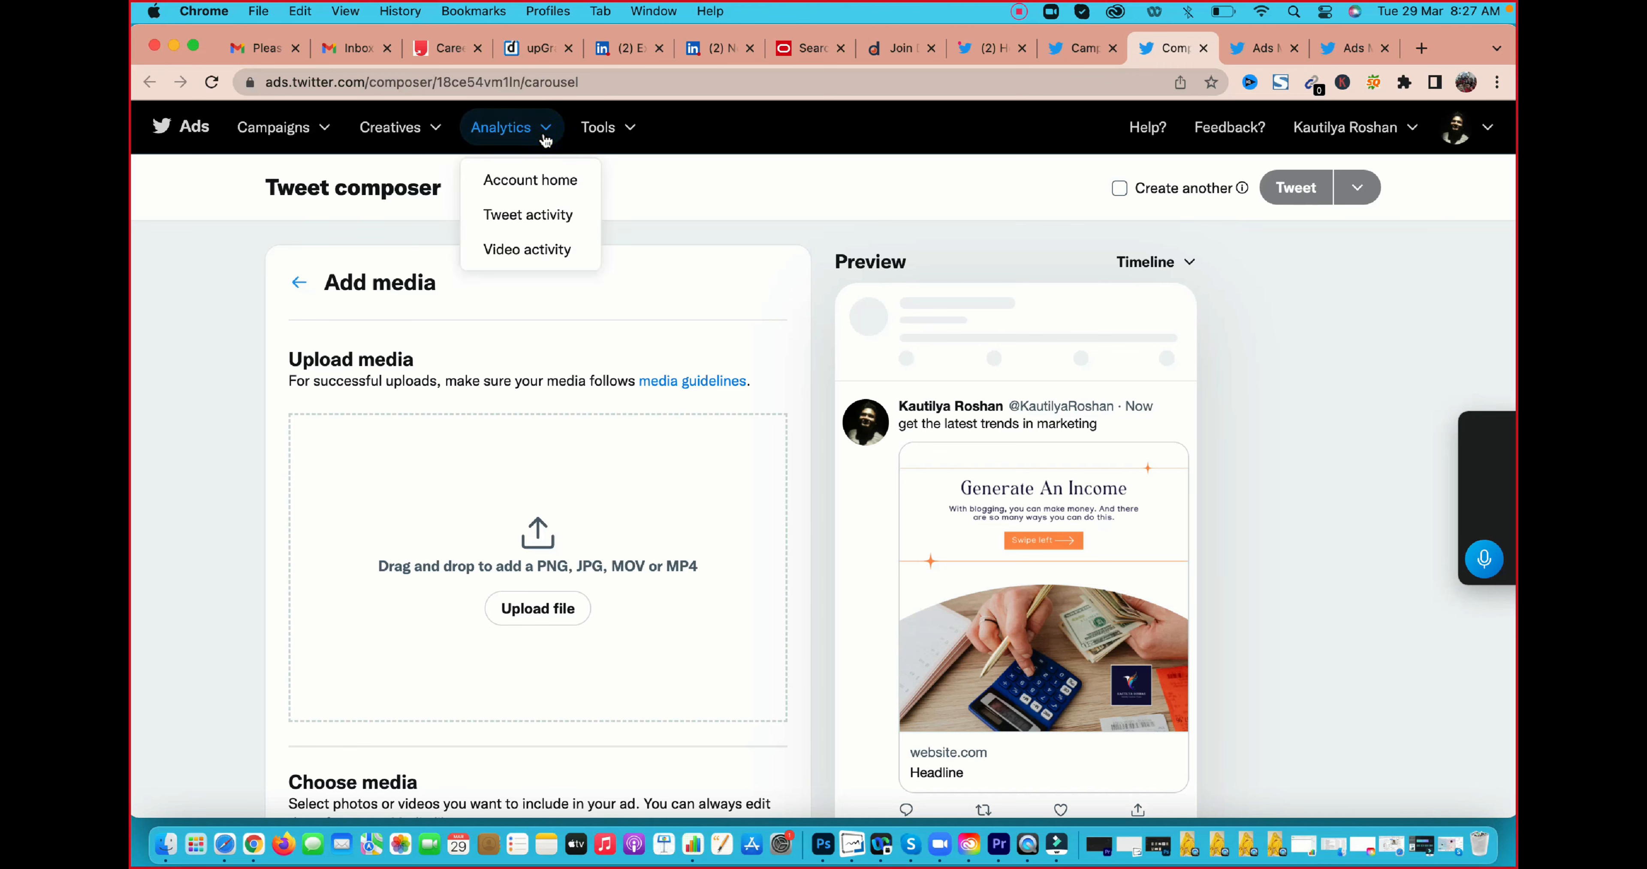
left_click(1064, 55)
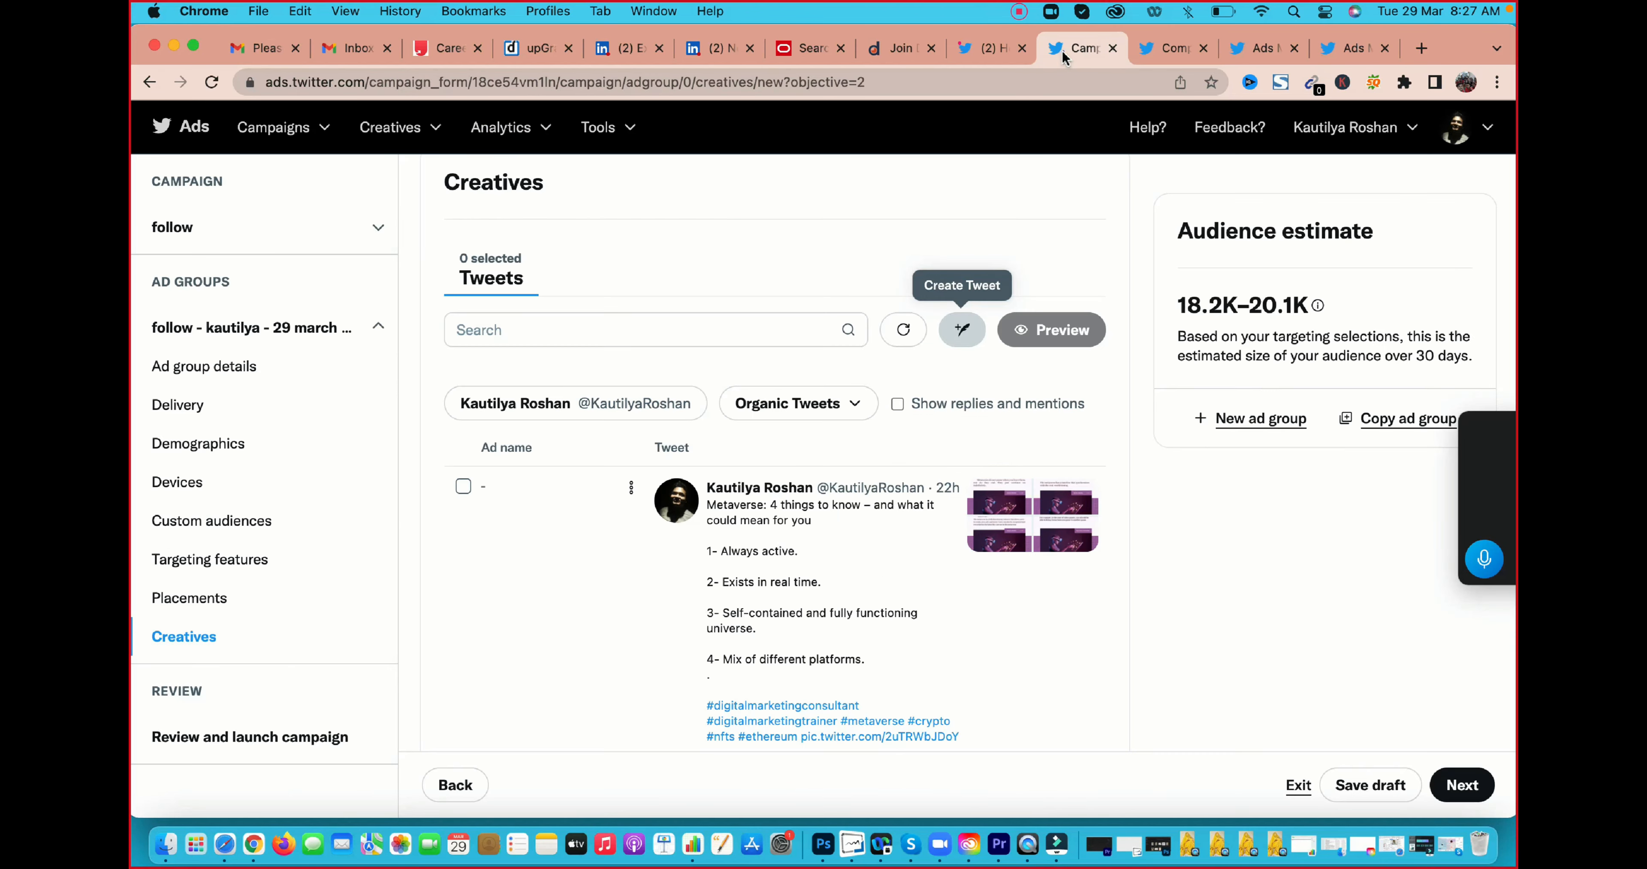
left_click(995, 49)
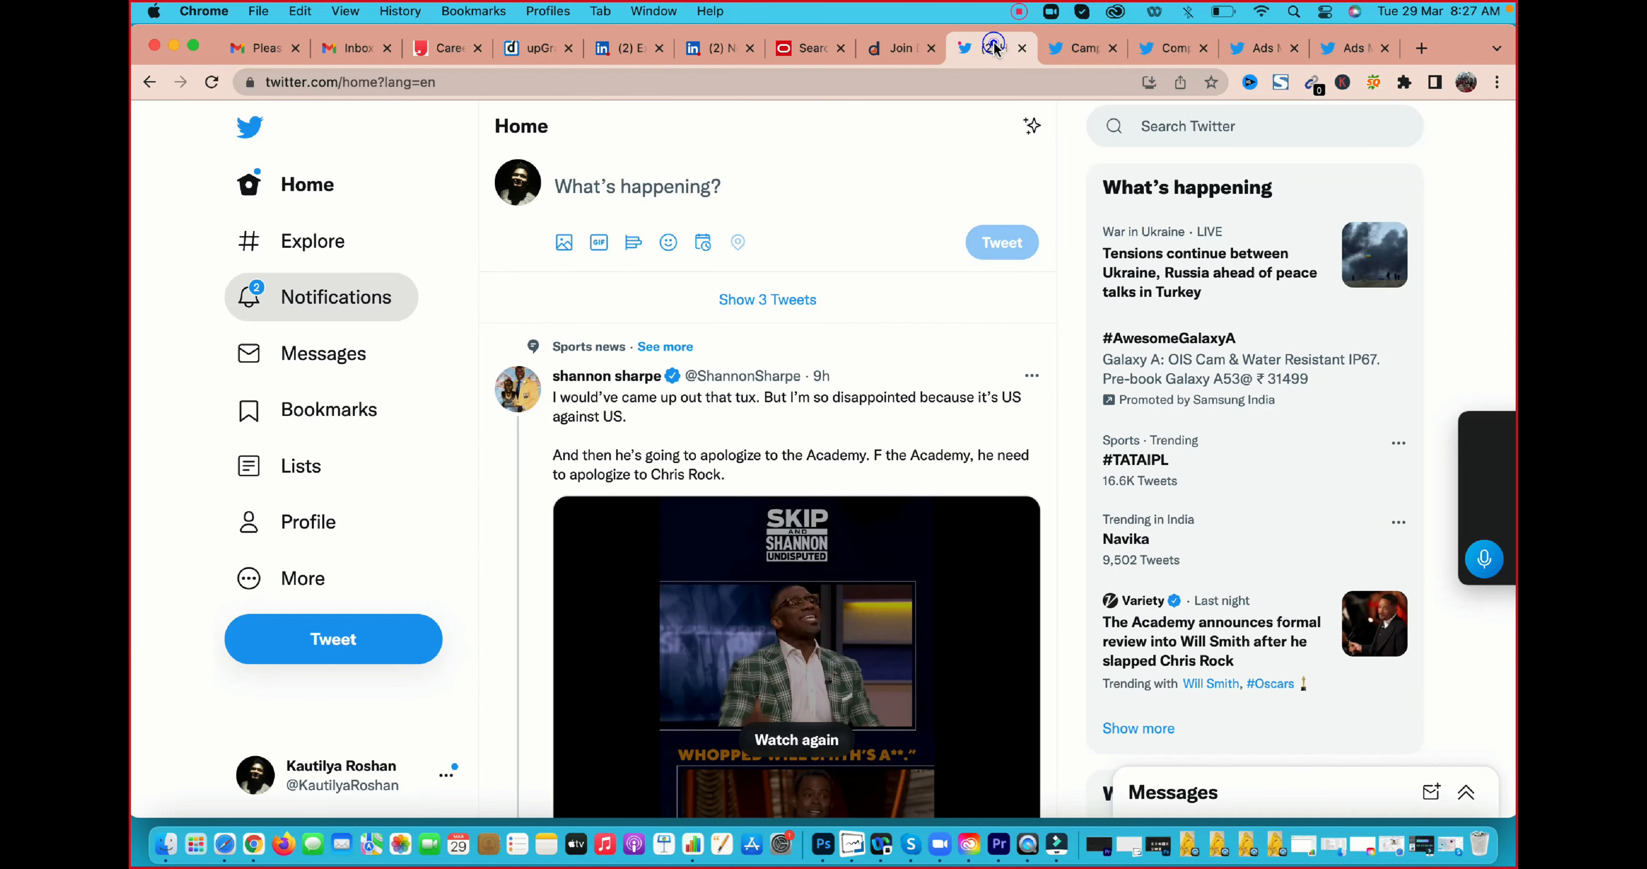
left_click(282, 581)
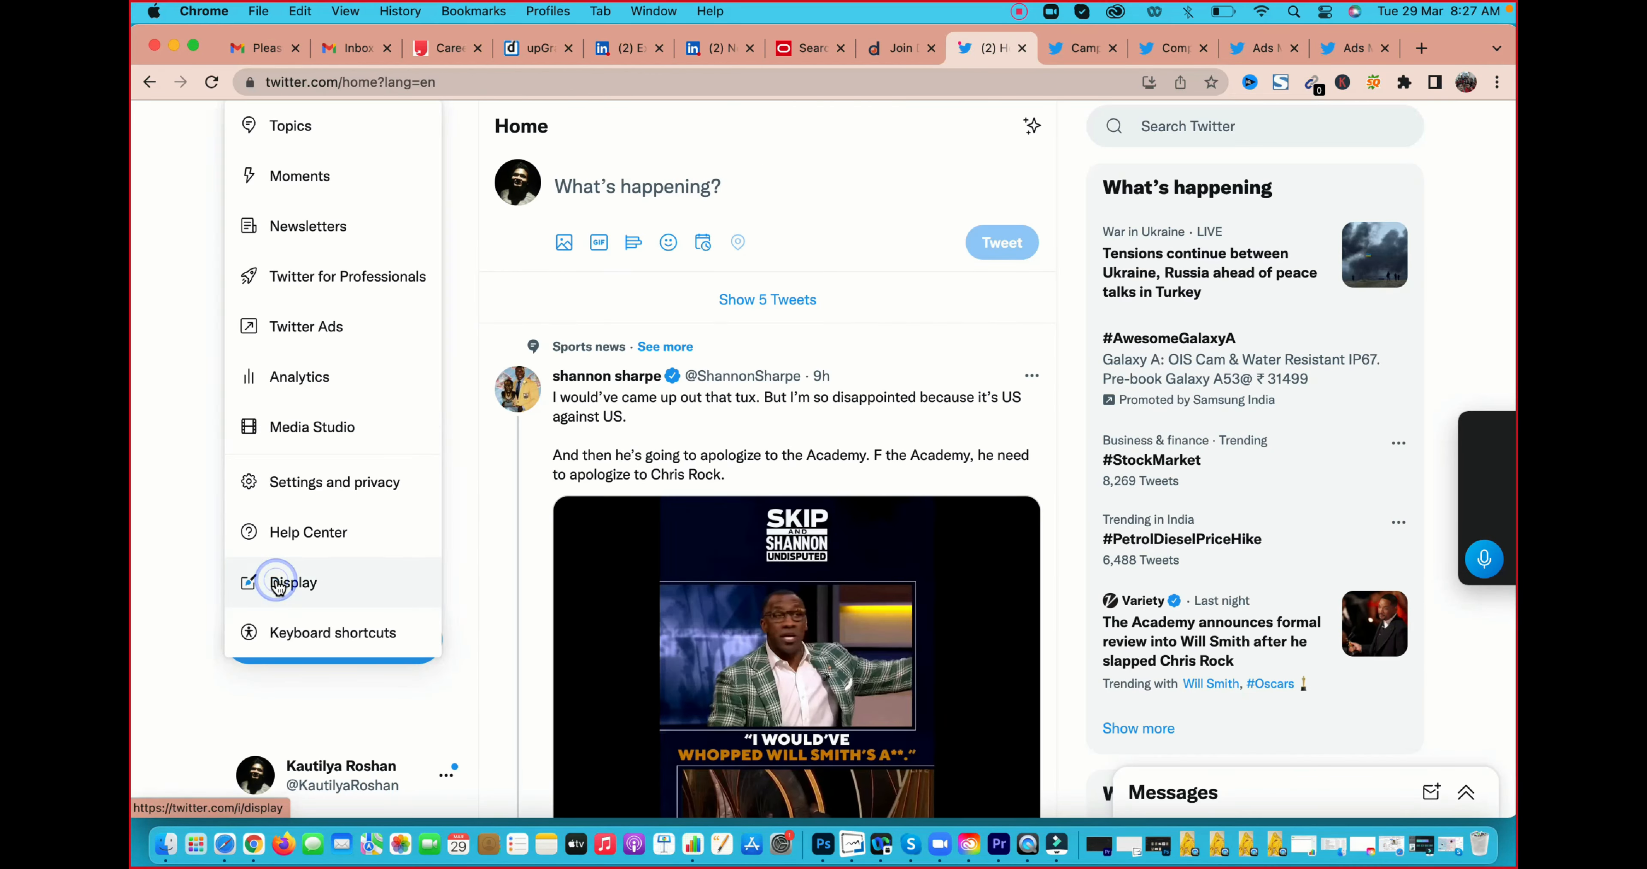
left_click(310, 379)
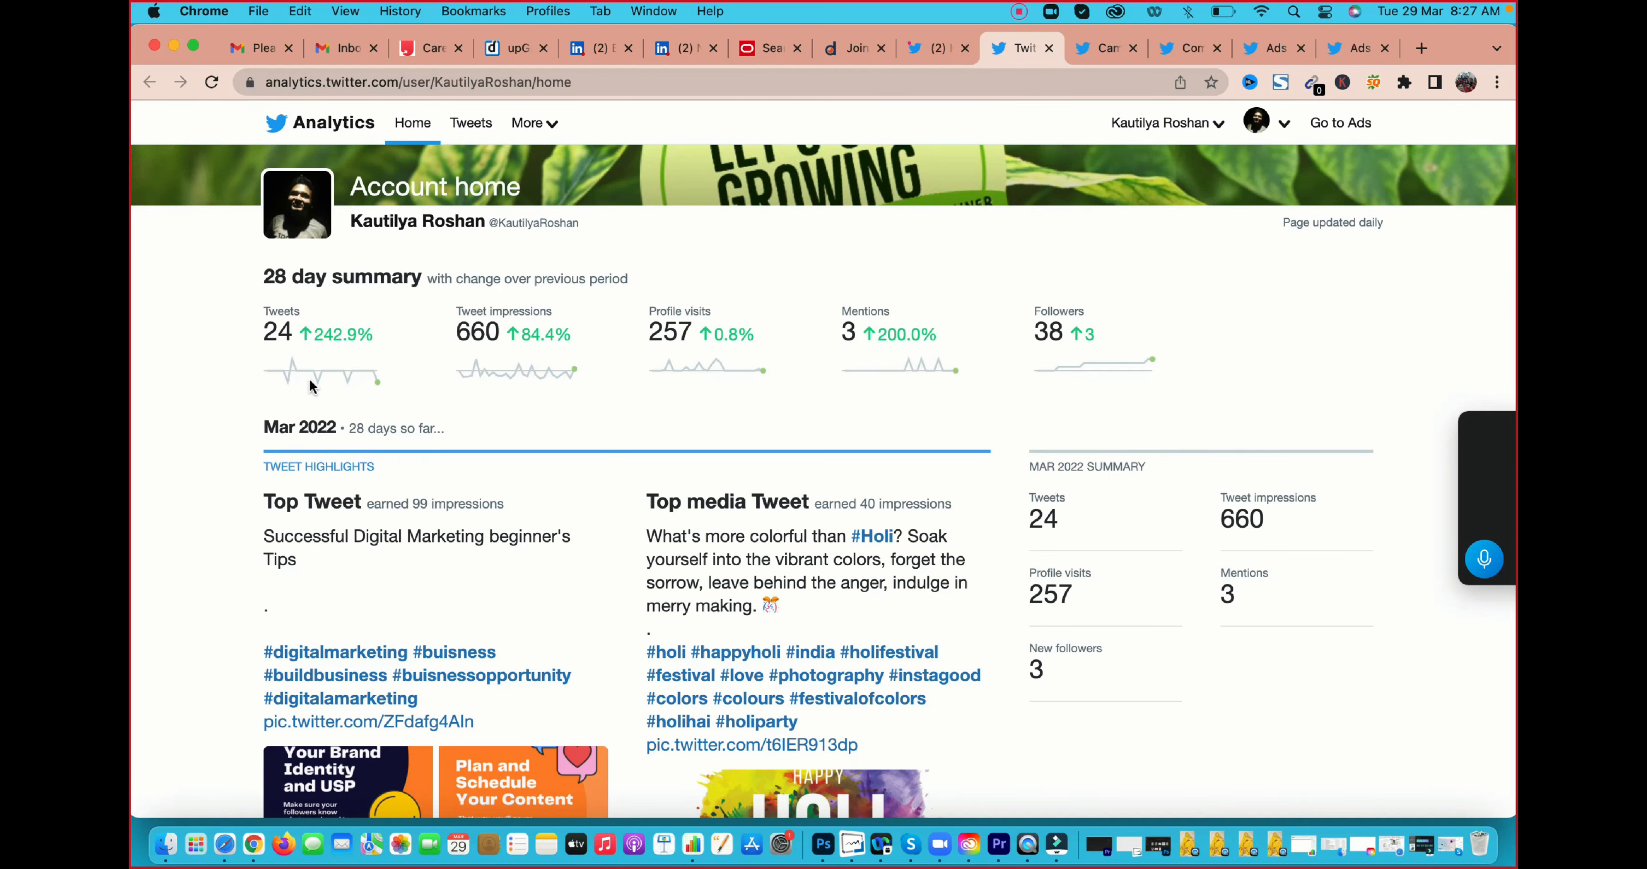
Open the Conversion tracking page, look through its mobile app tracking information, and go to the Events manager tool
left_click(549, 125)
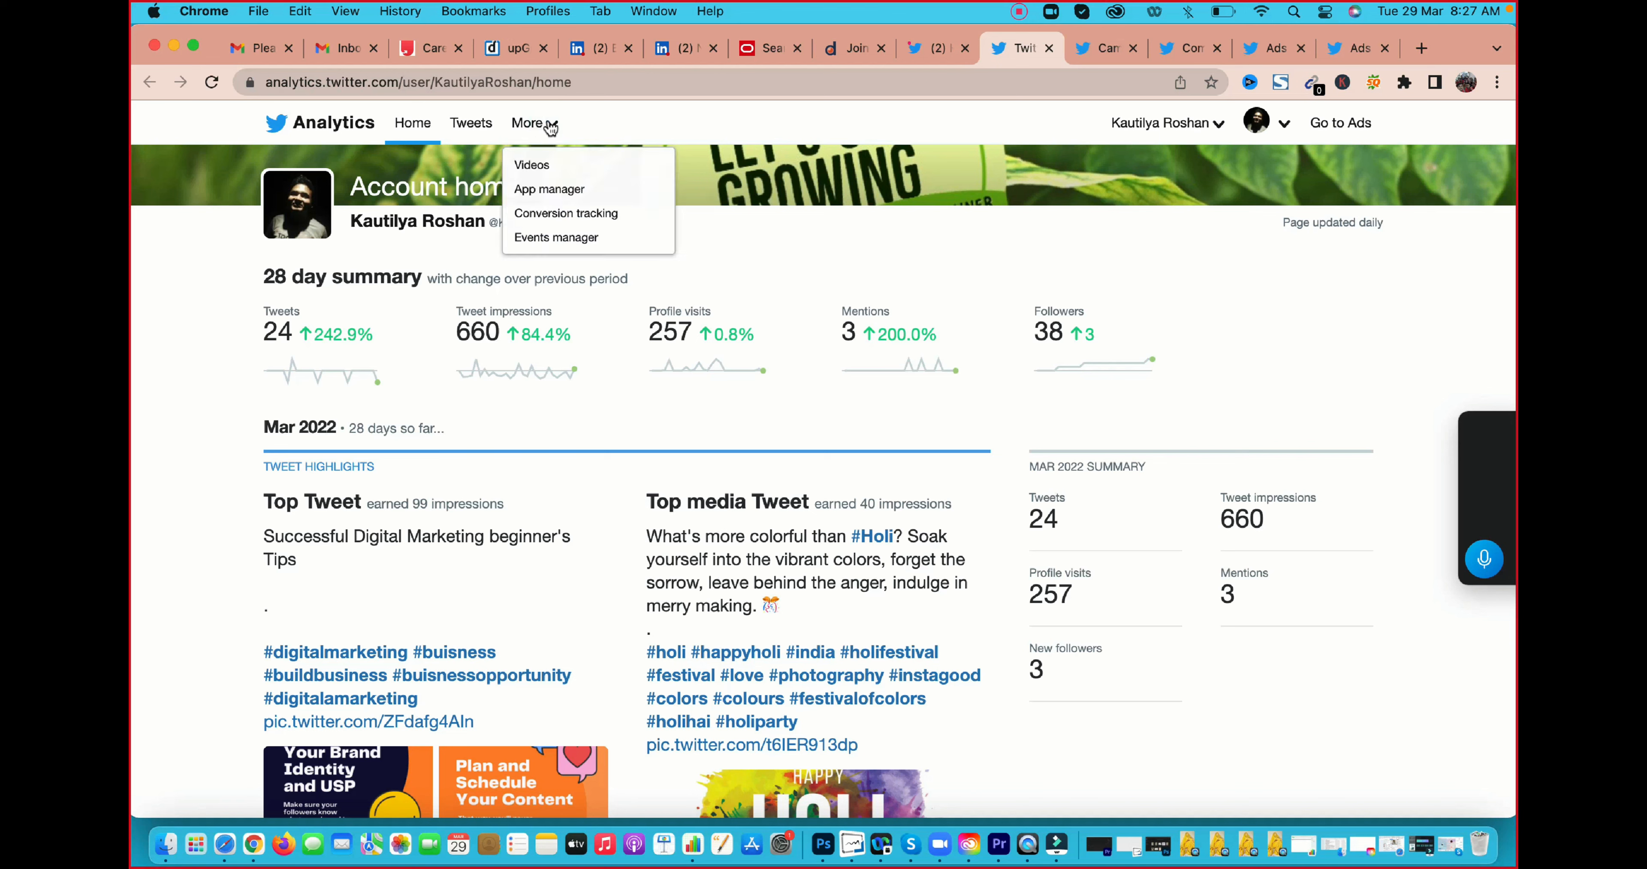
left_click(558, 221)
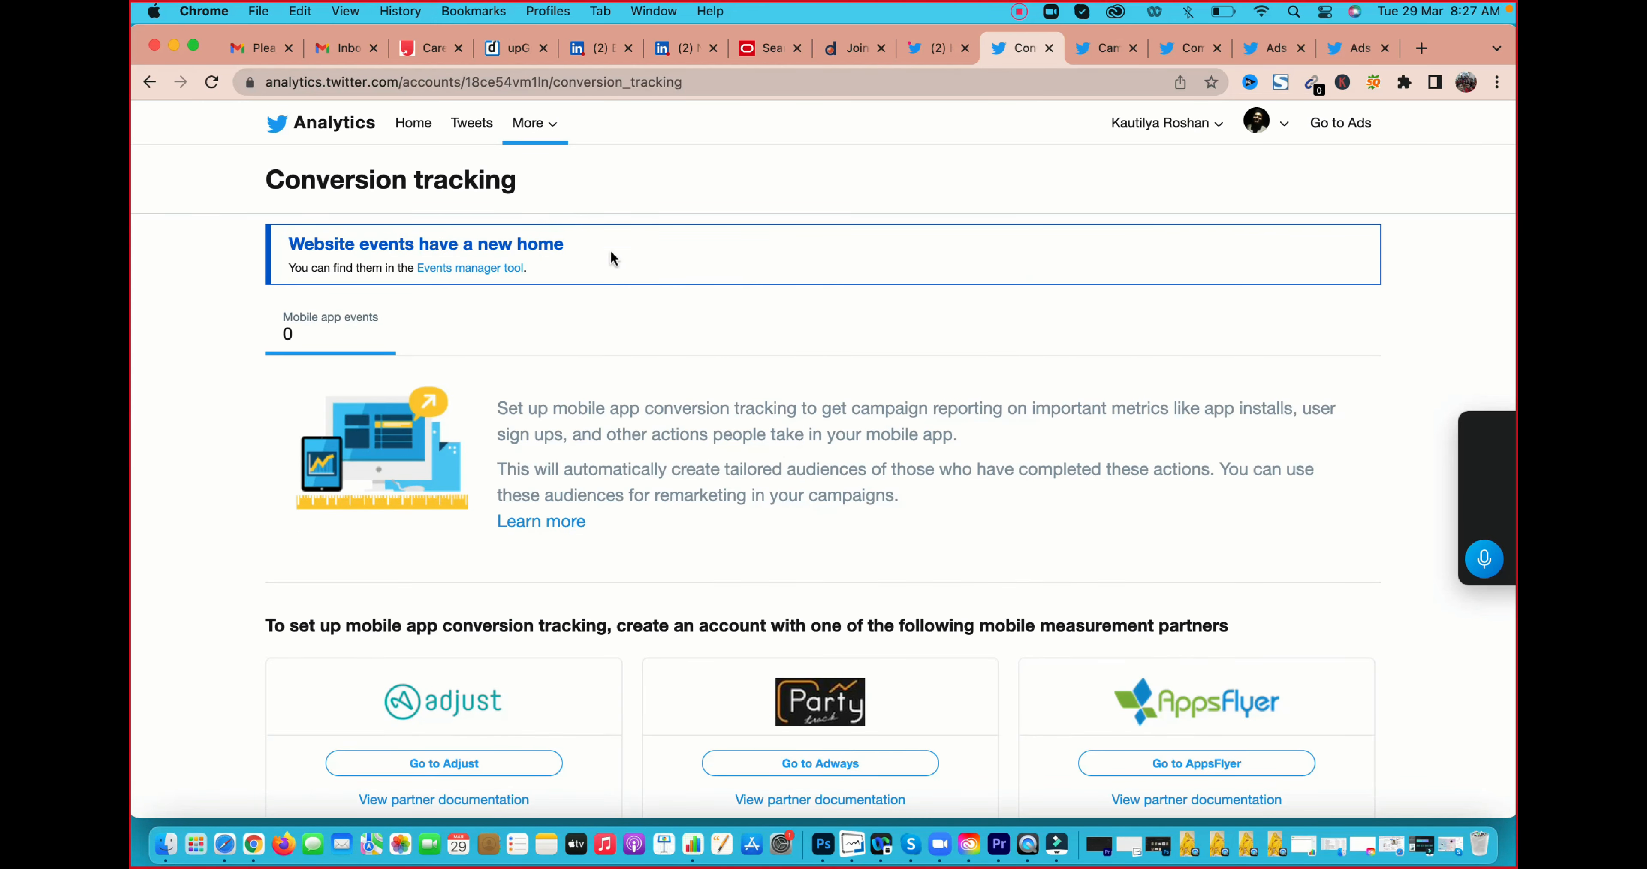
scroll(799, 372, "down", 1)
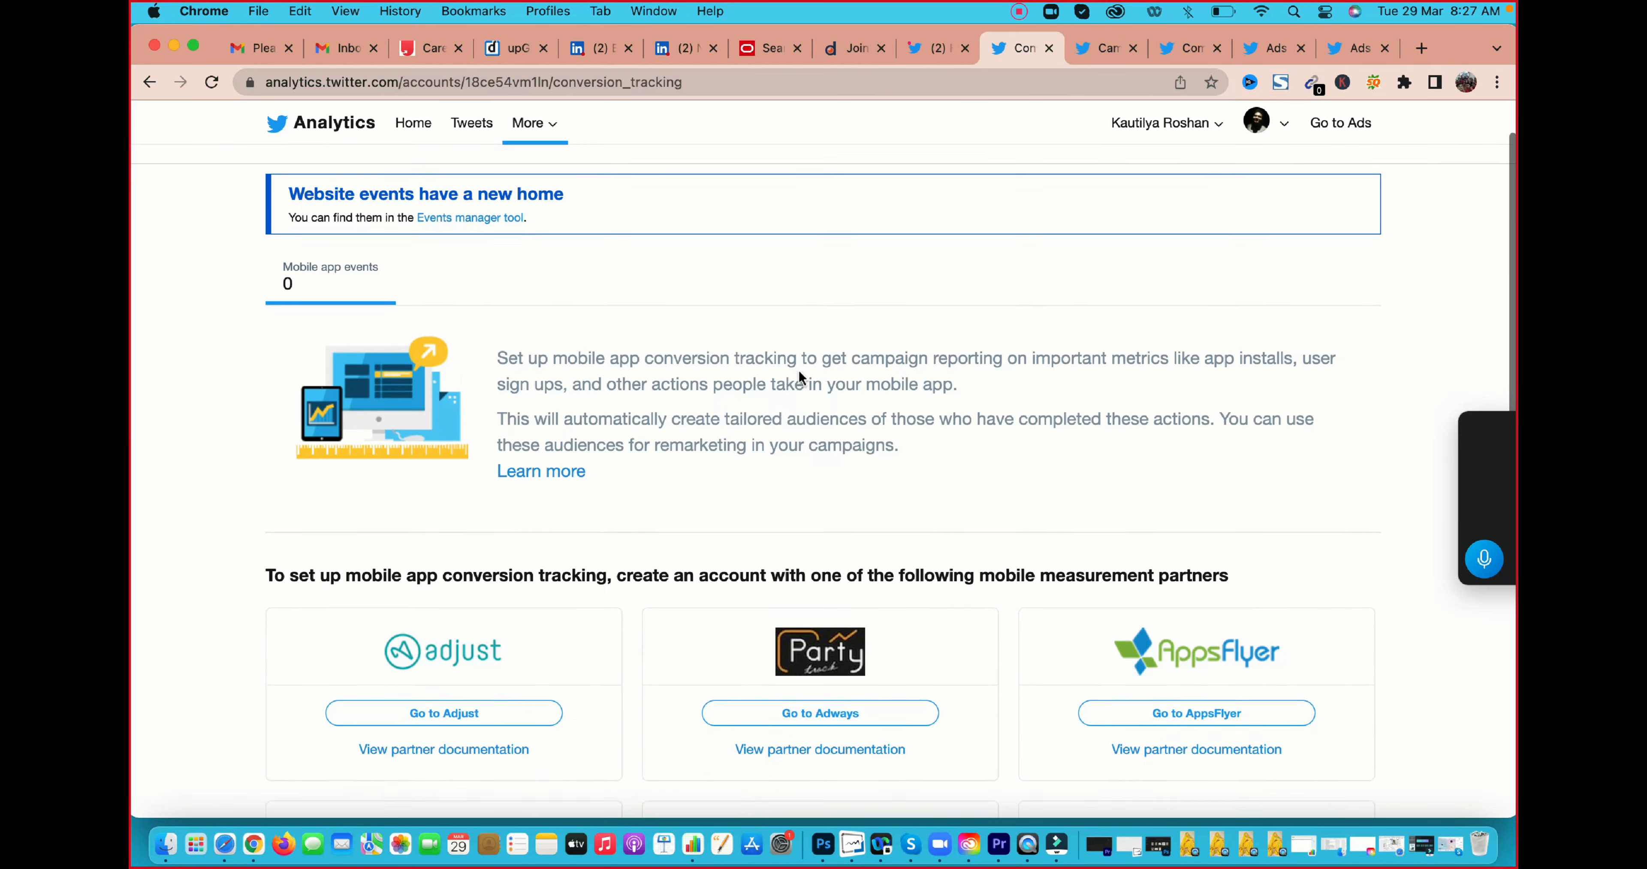
scroll(798, 372, "up", 1)
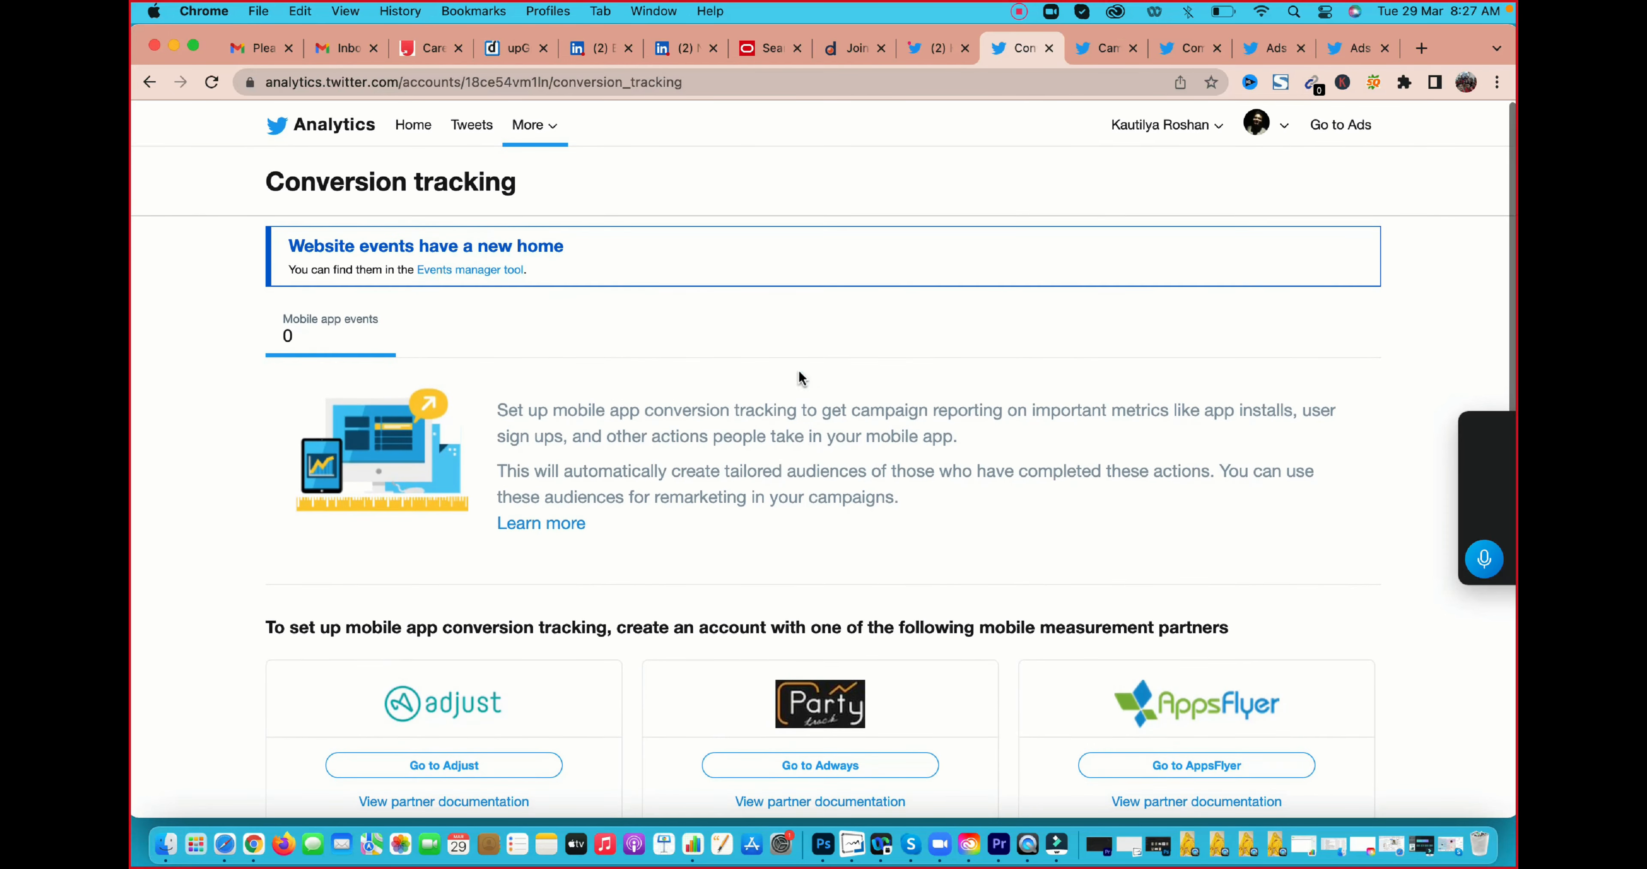
left_click(489, 269)
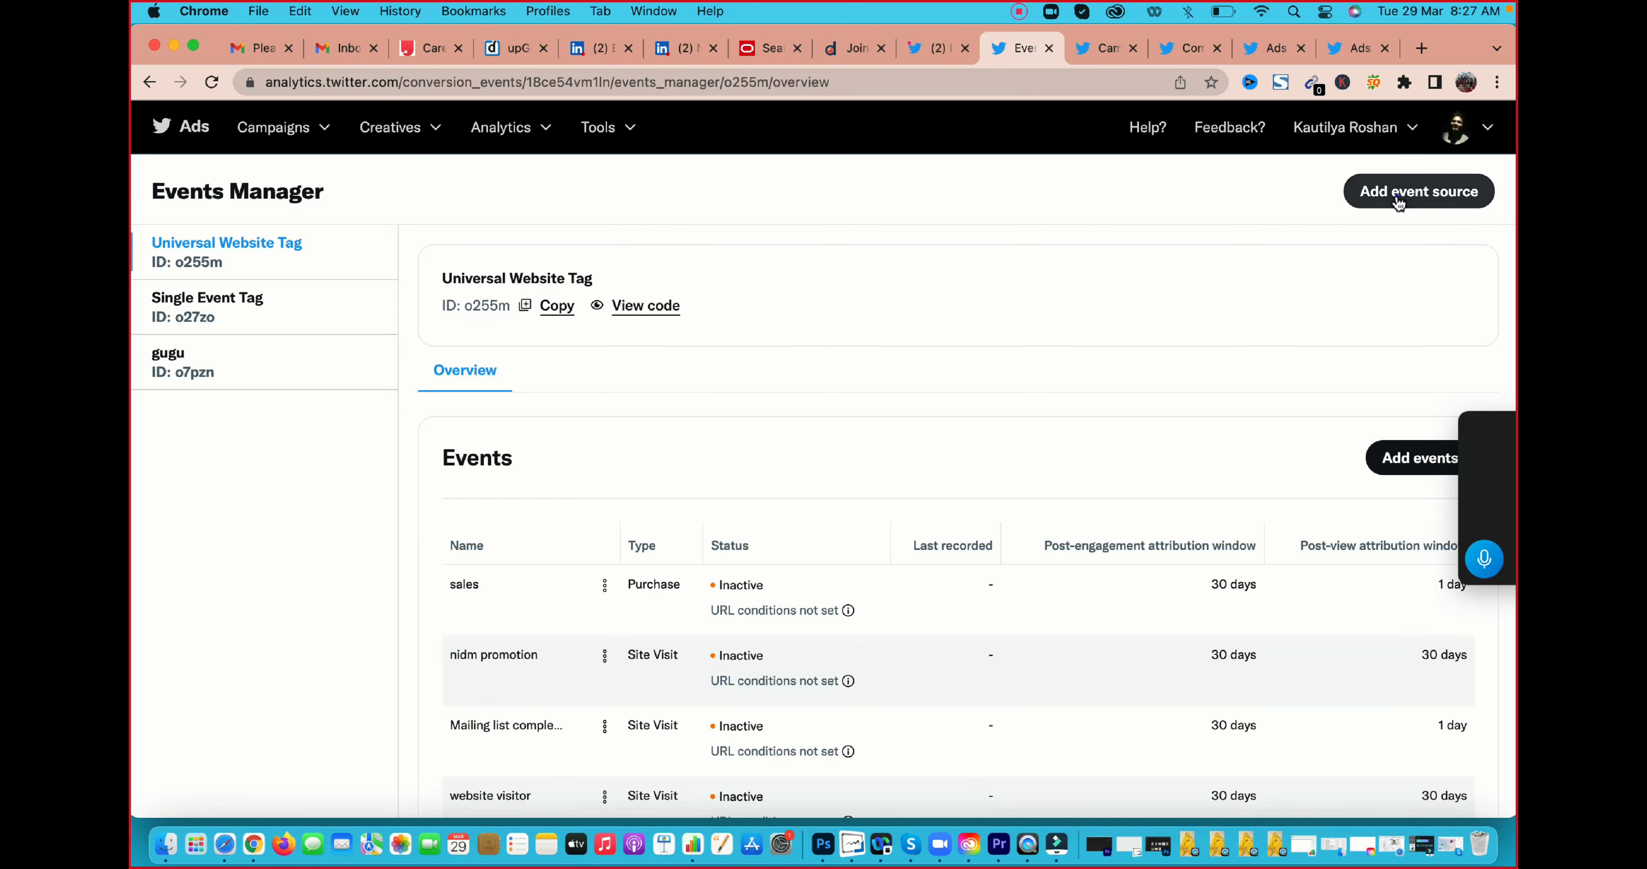
Add a new event source of the type Single-event website tag and proceed to its event details
left_click(1374, 191)
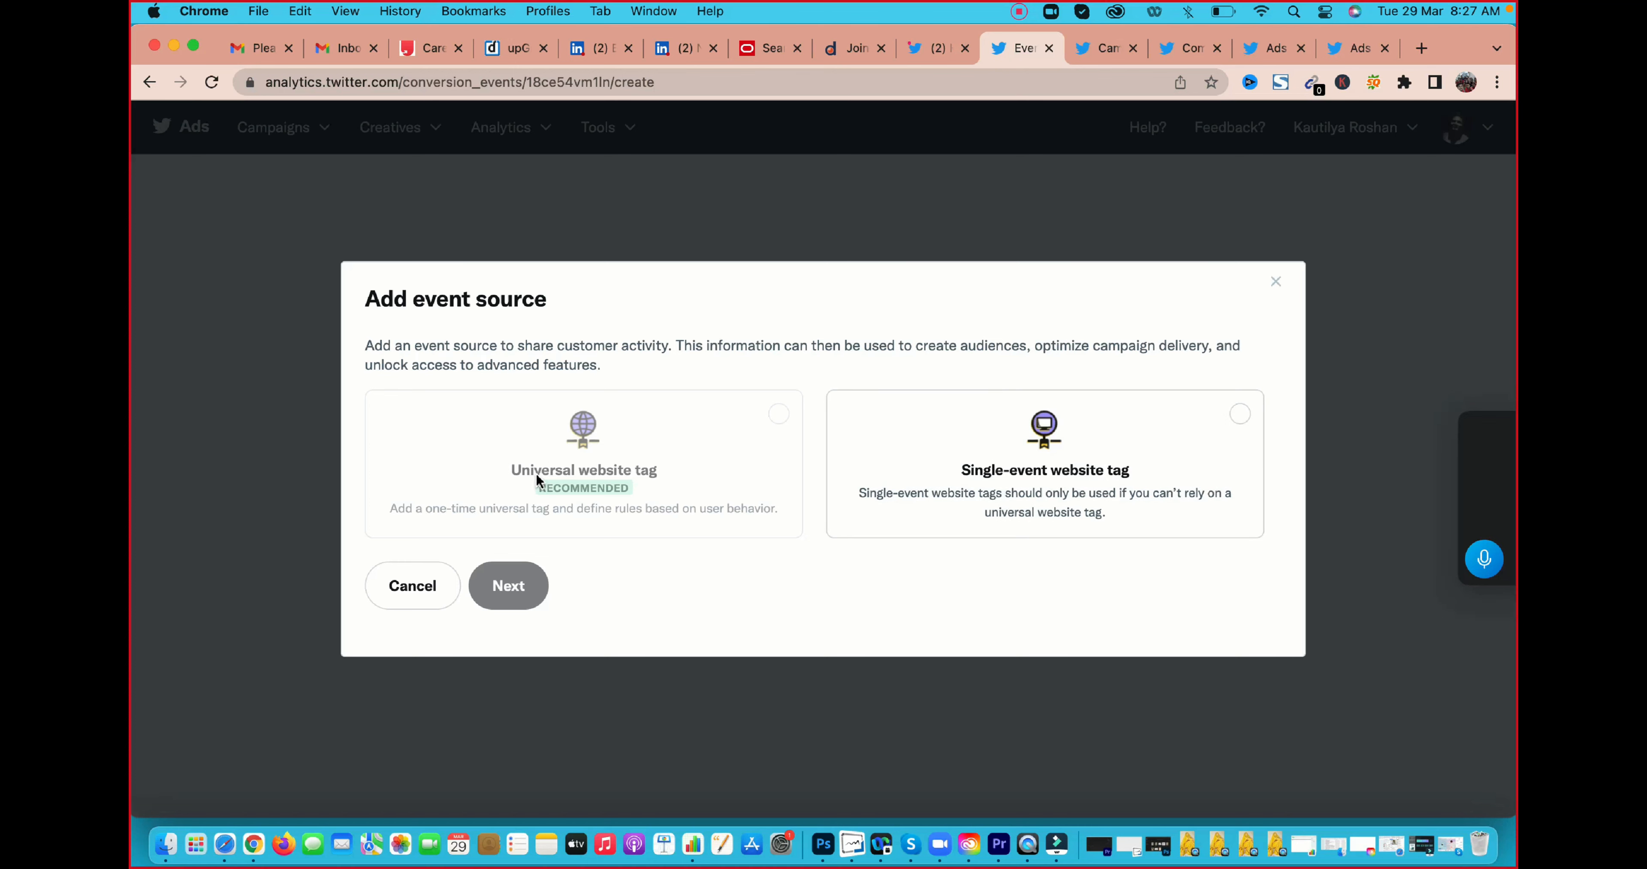
left_click(777, 411)
left_click(989, 434)
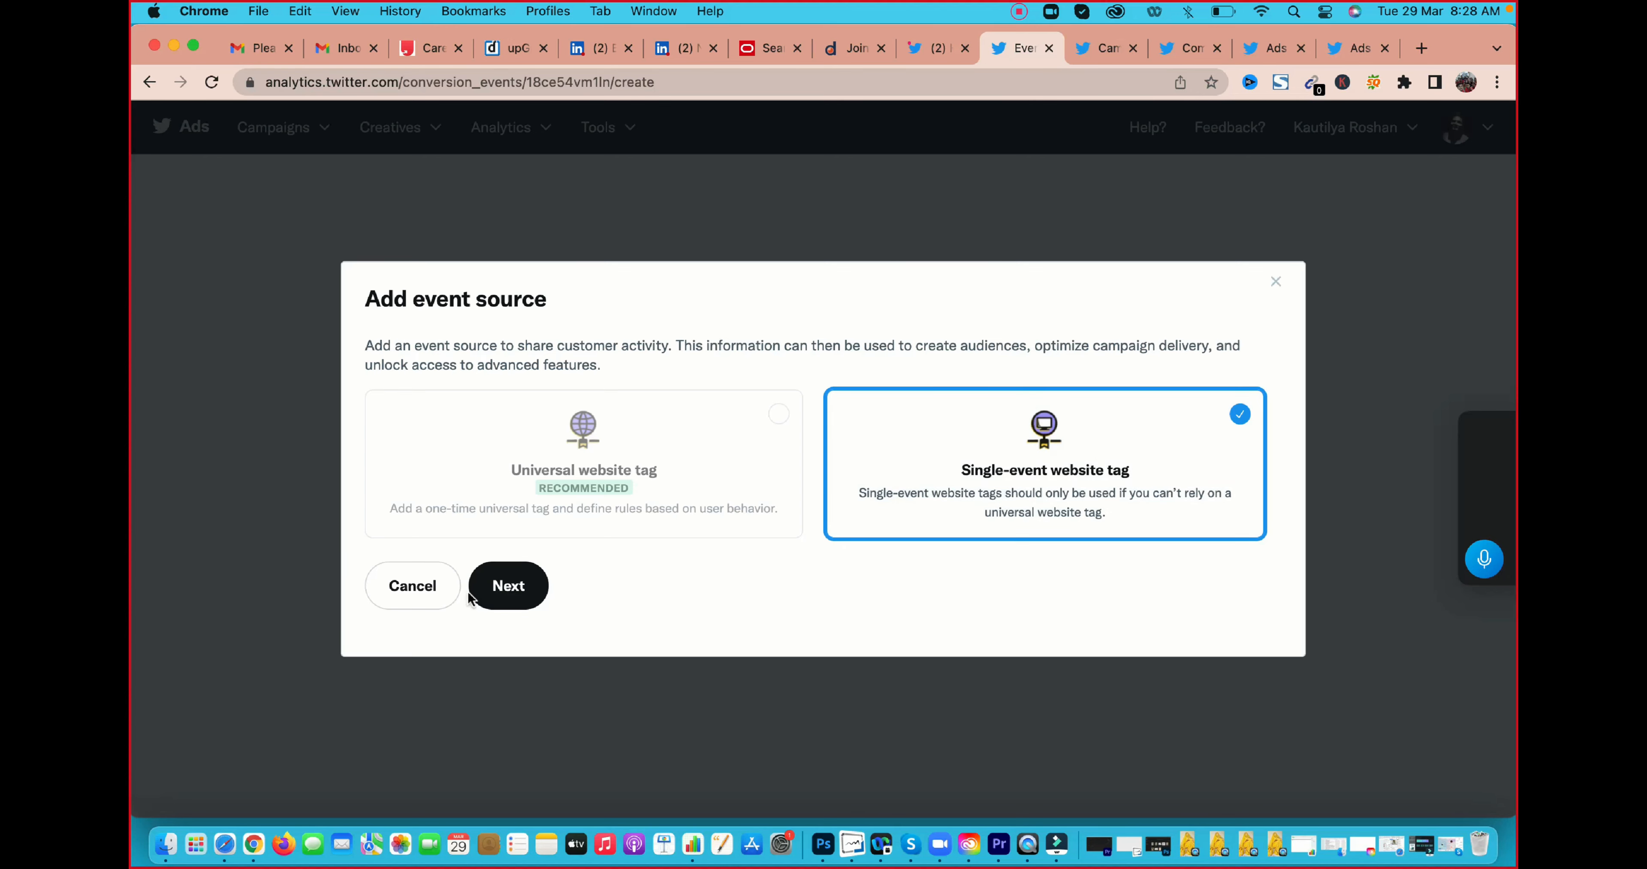
left_click(505, 587)
left_click(539, 509)
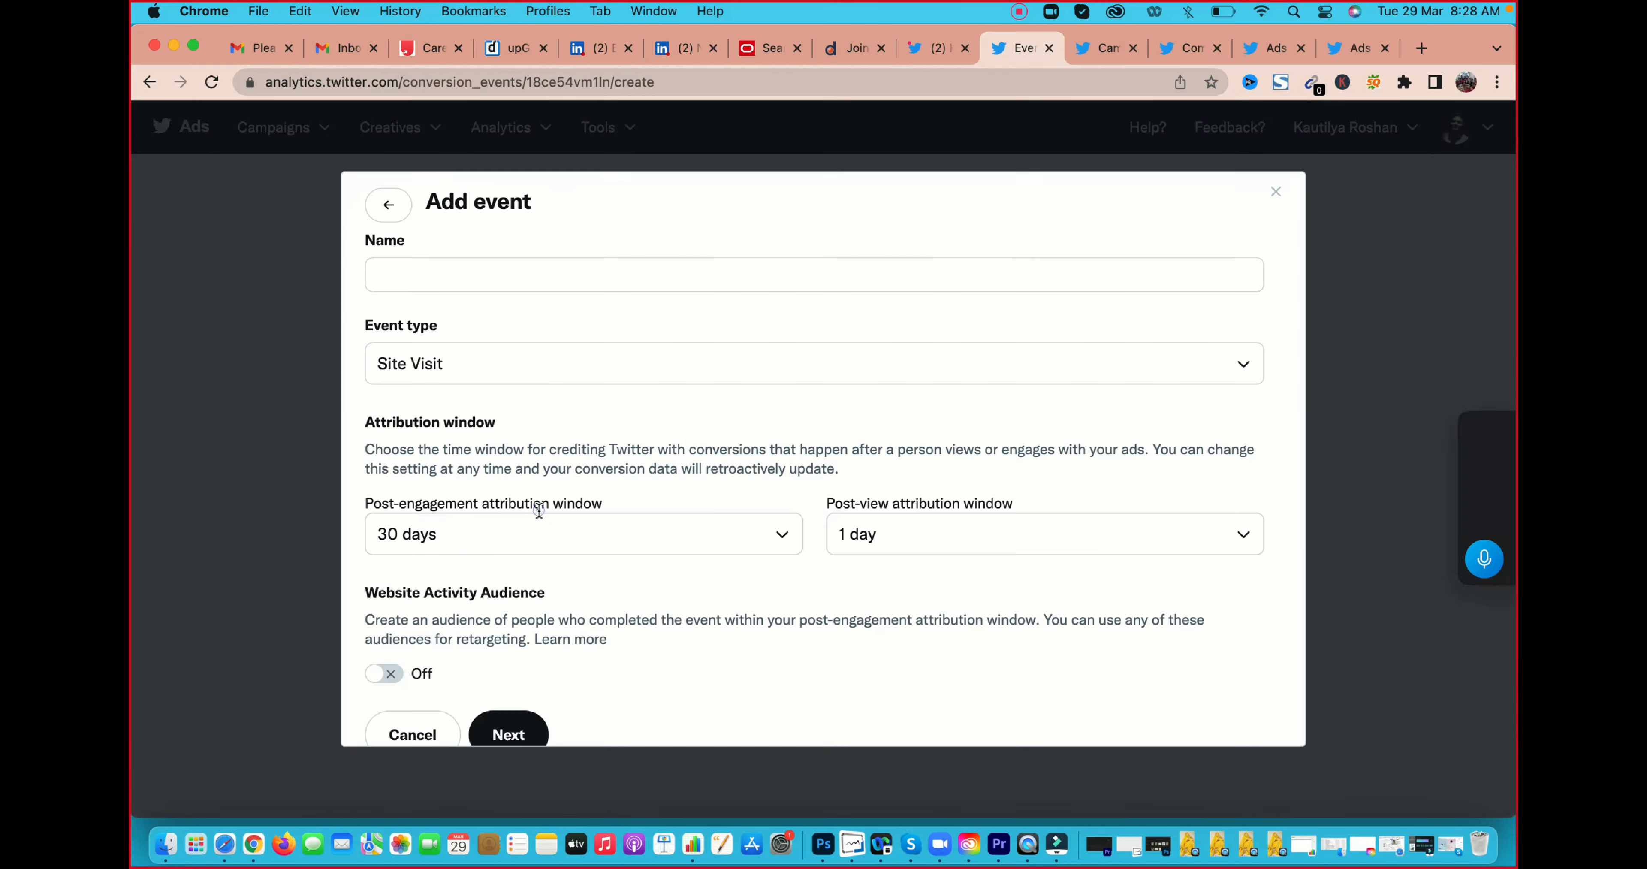
Name the event "site vist" with the event type Site Visit, and submit its details to generate the tag
left_click(509, 274)
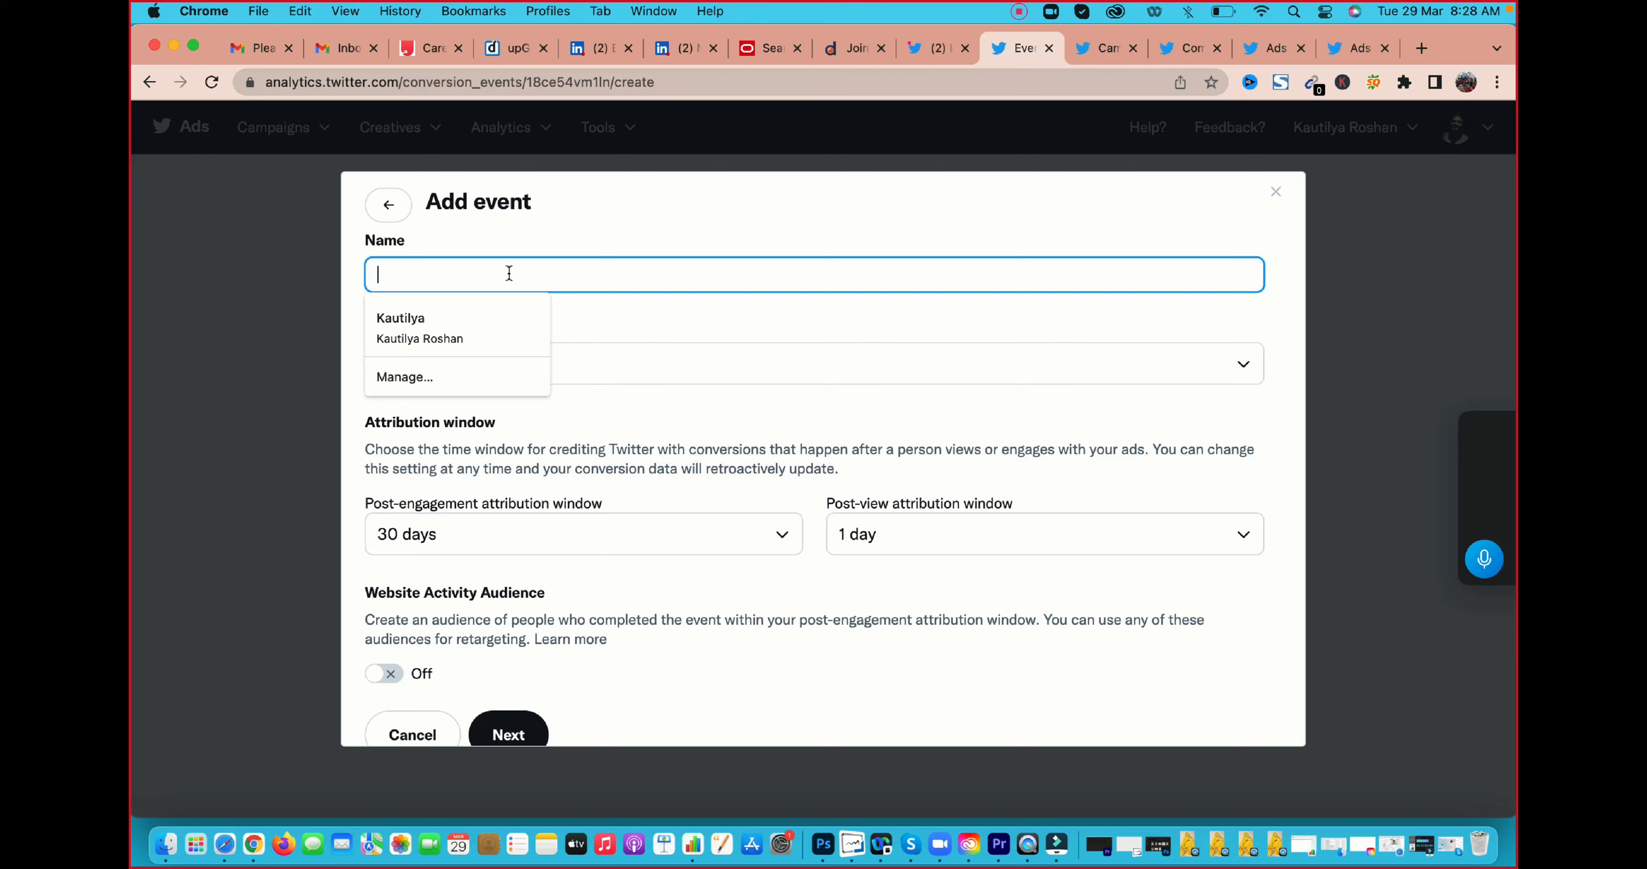
type("site vist")
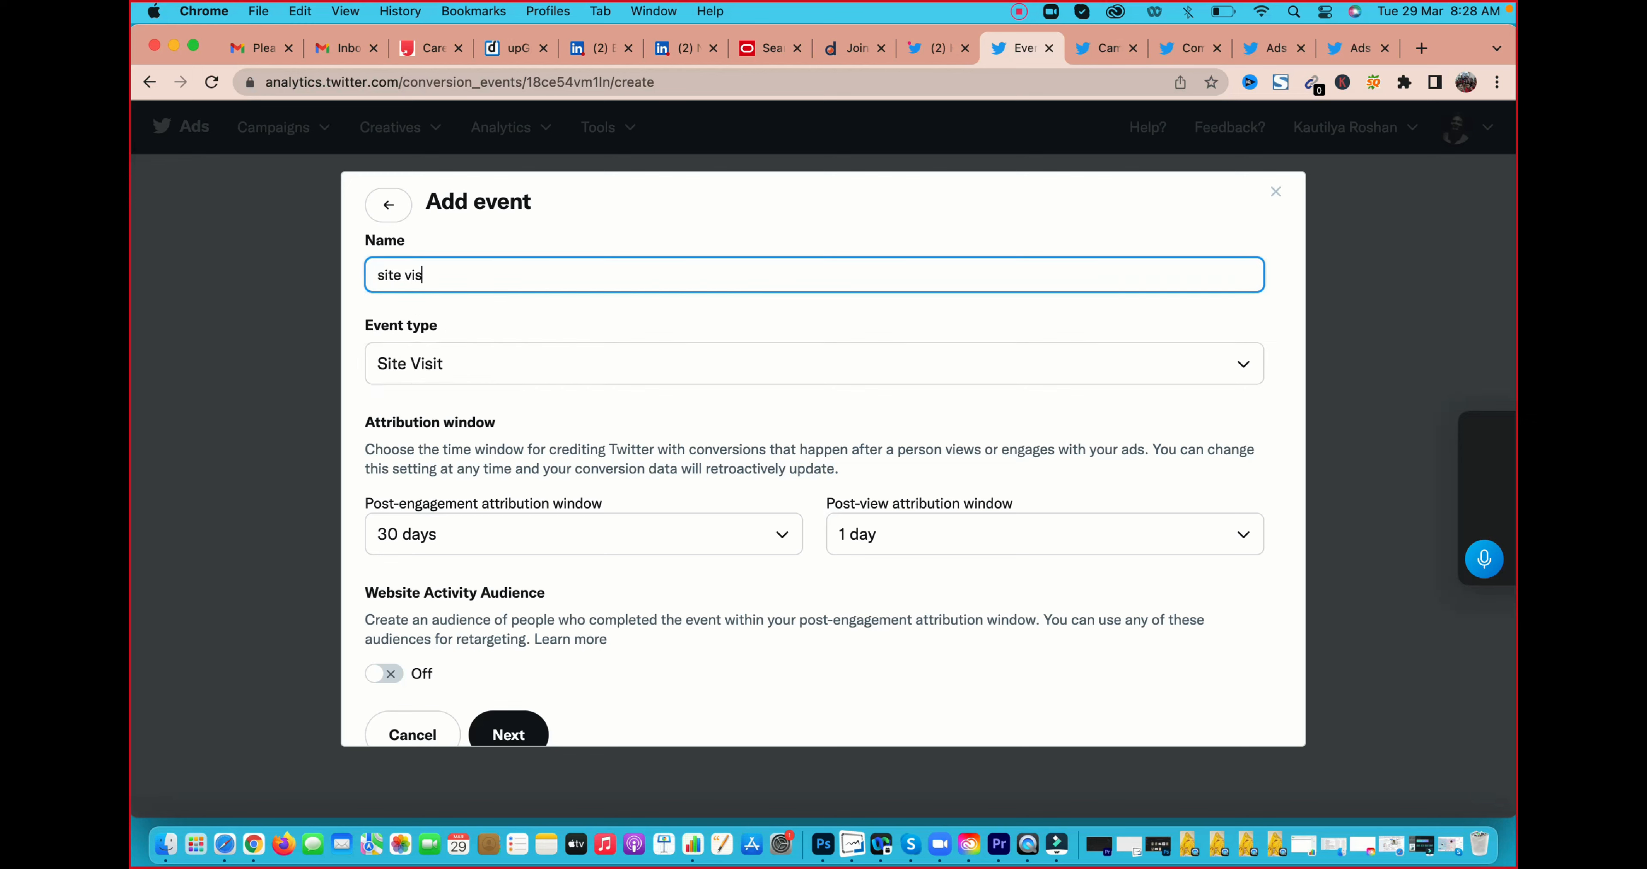
left_click(503, 364)
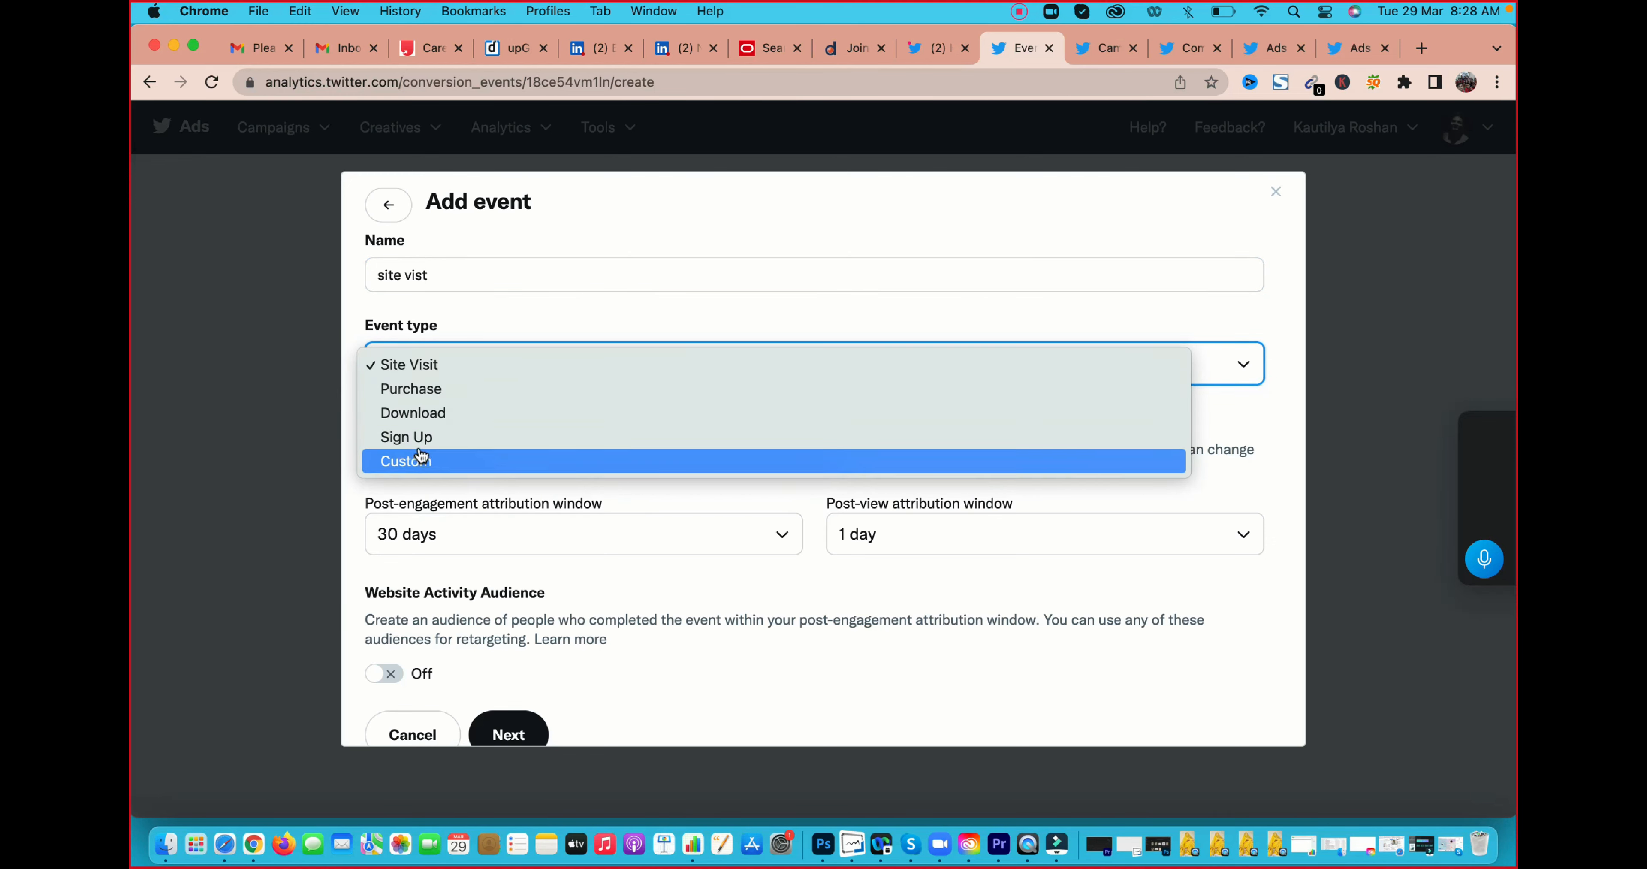
left_click(421, 366)
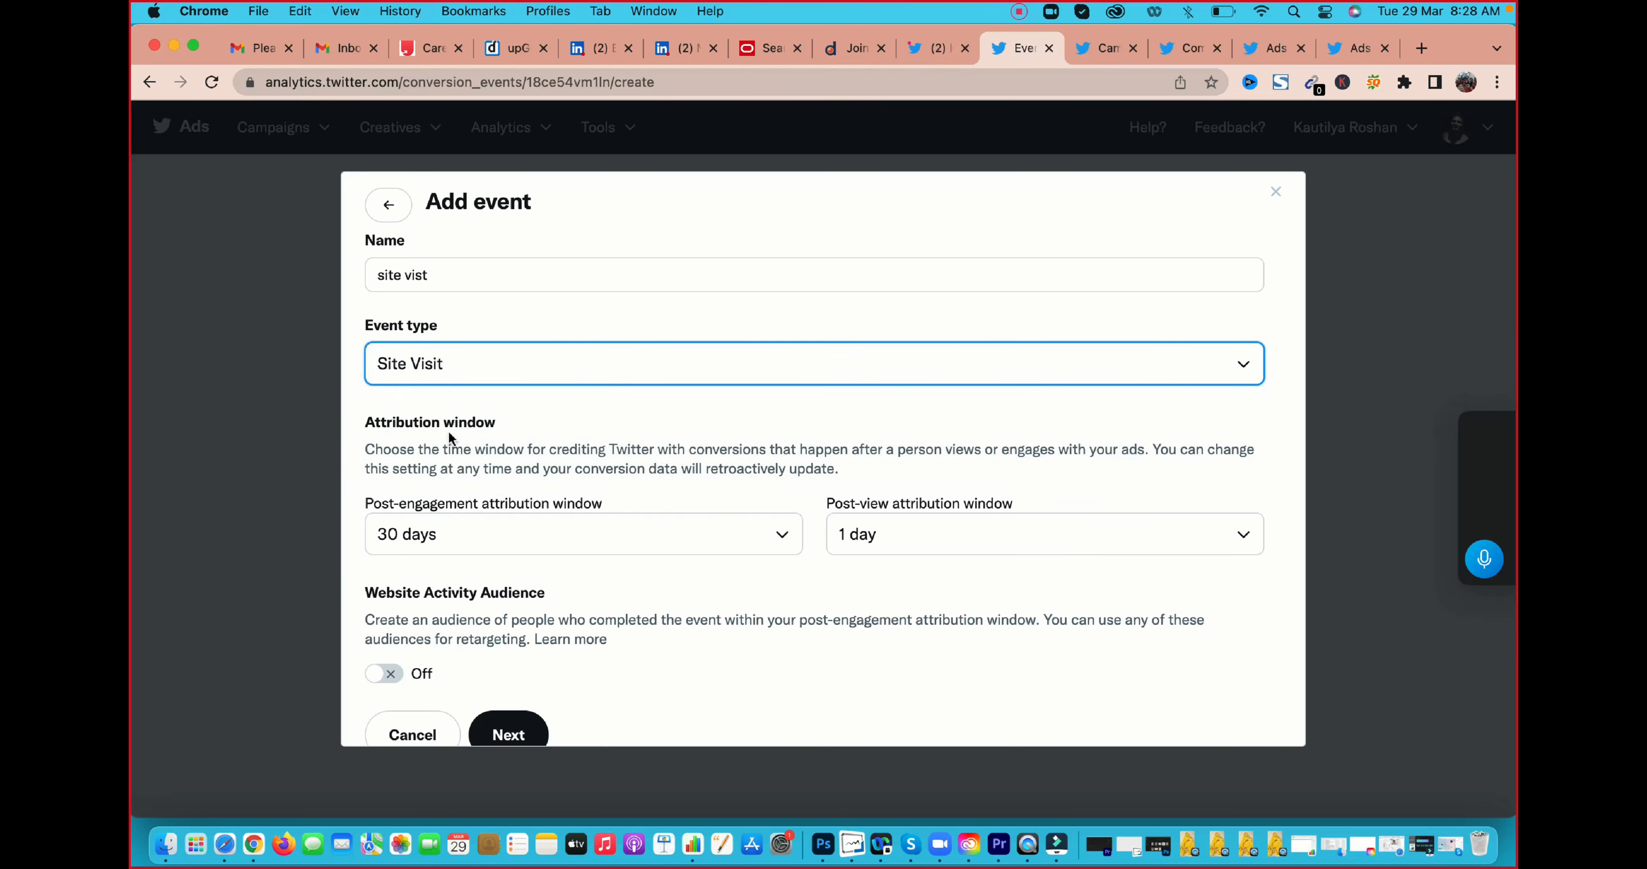
scroll(440, 447, "down", 1)
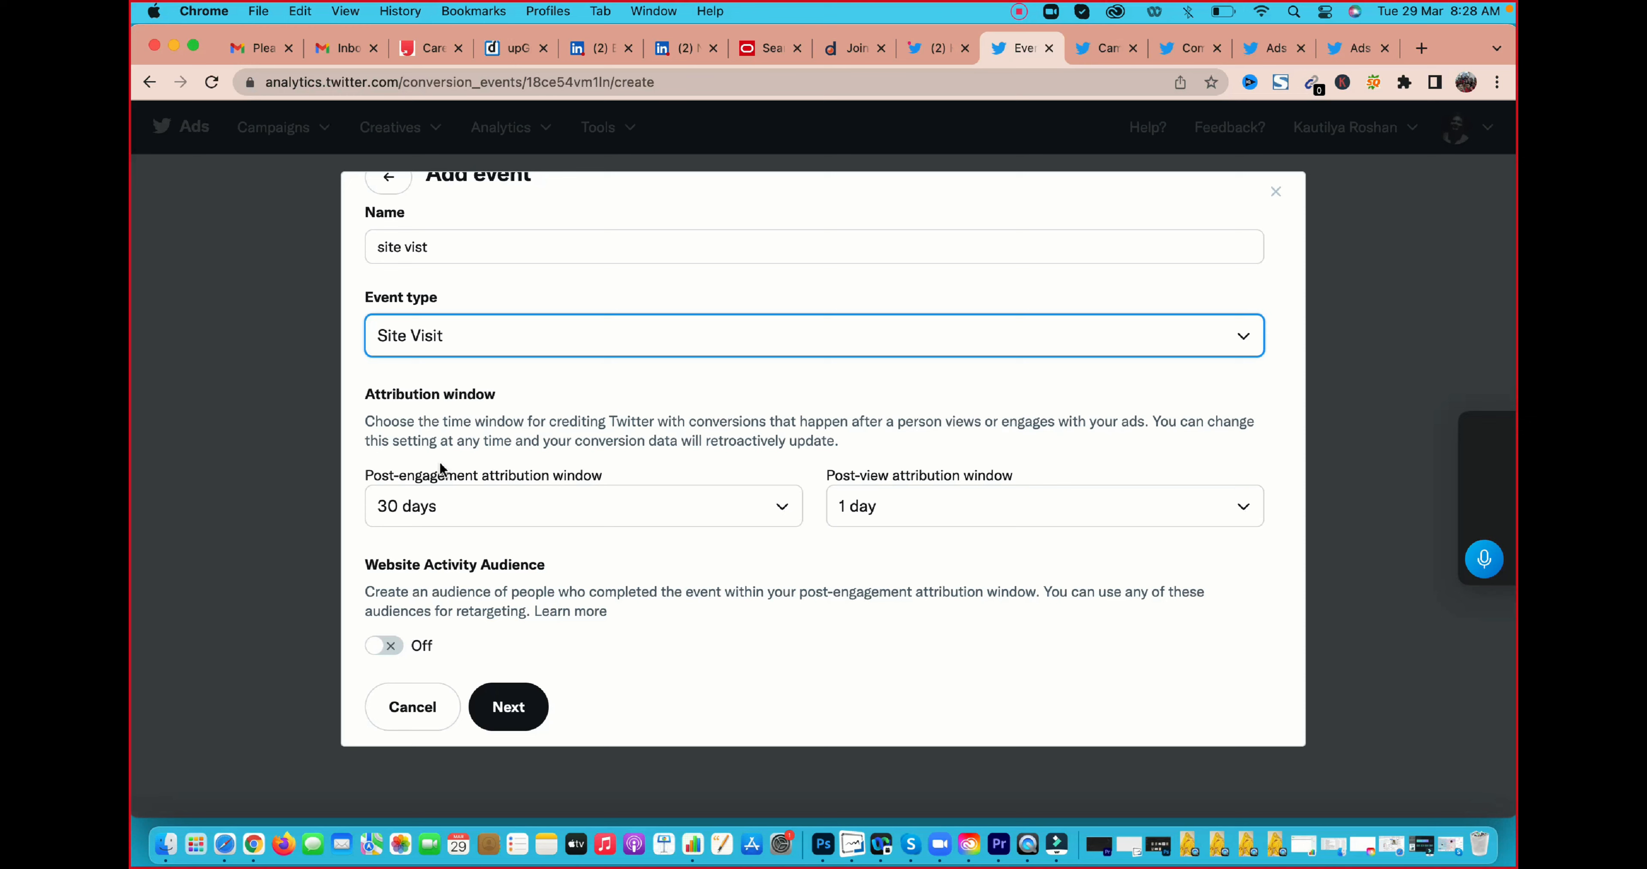
left_click(517, 707)
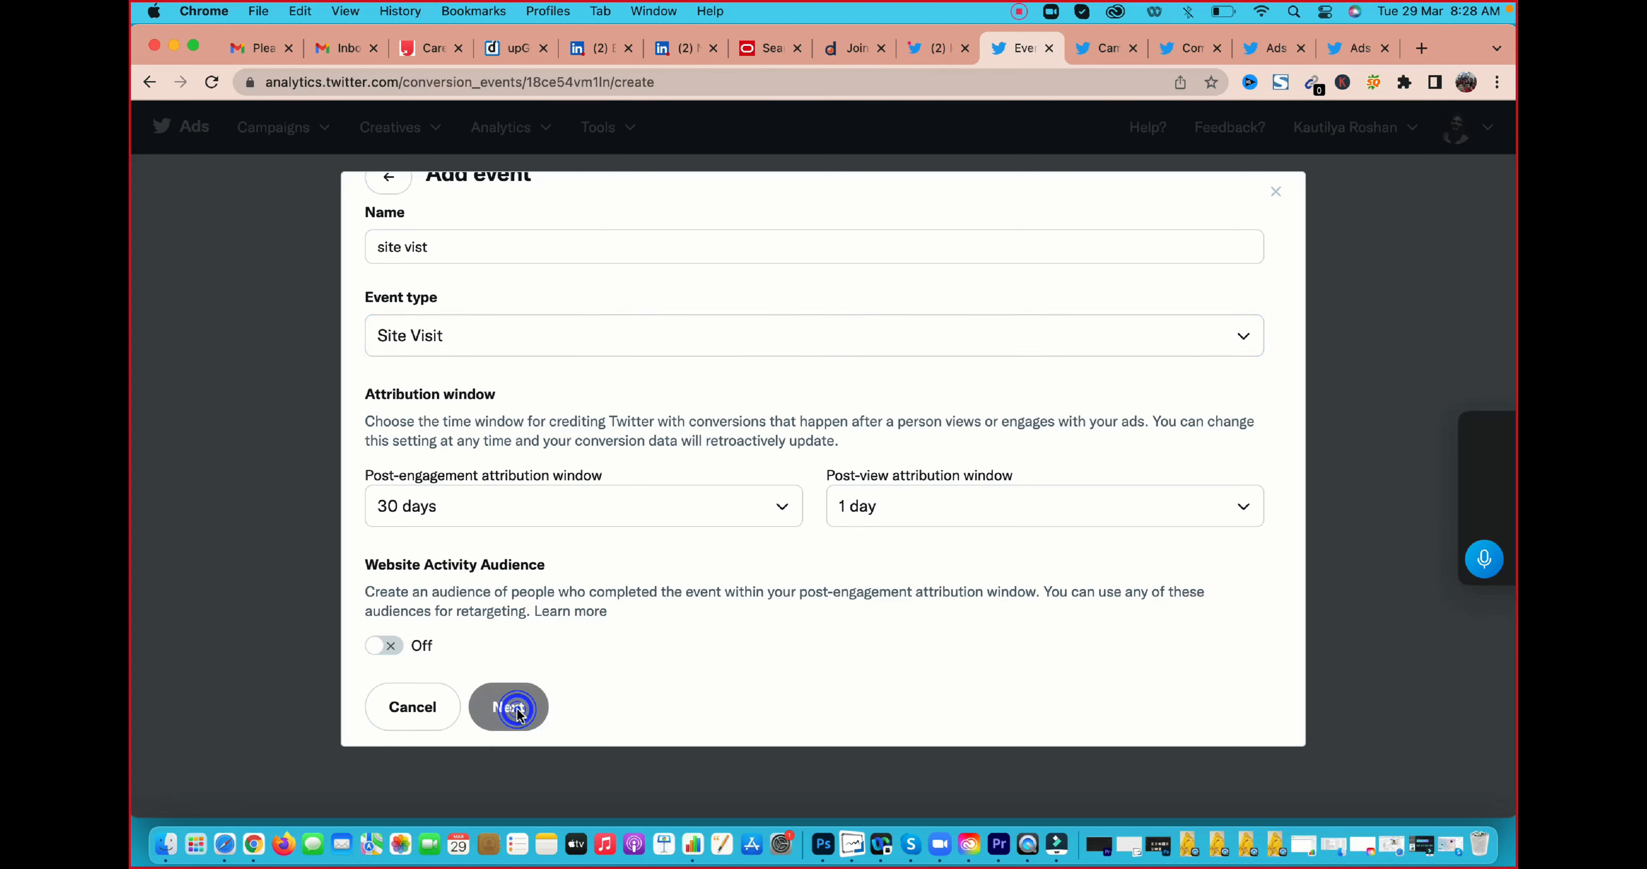
Examine the single-event tag's code snippet and highlight the /head text in the installation instructions
double_click(834, 431)
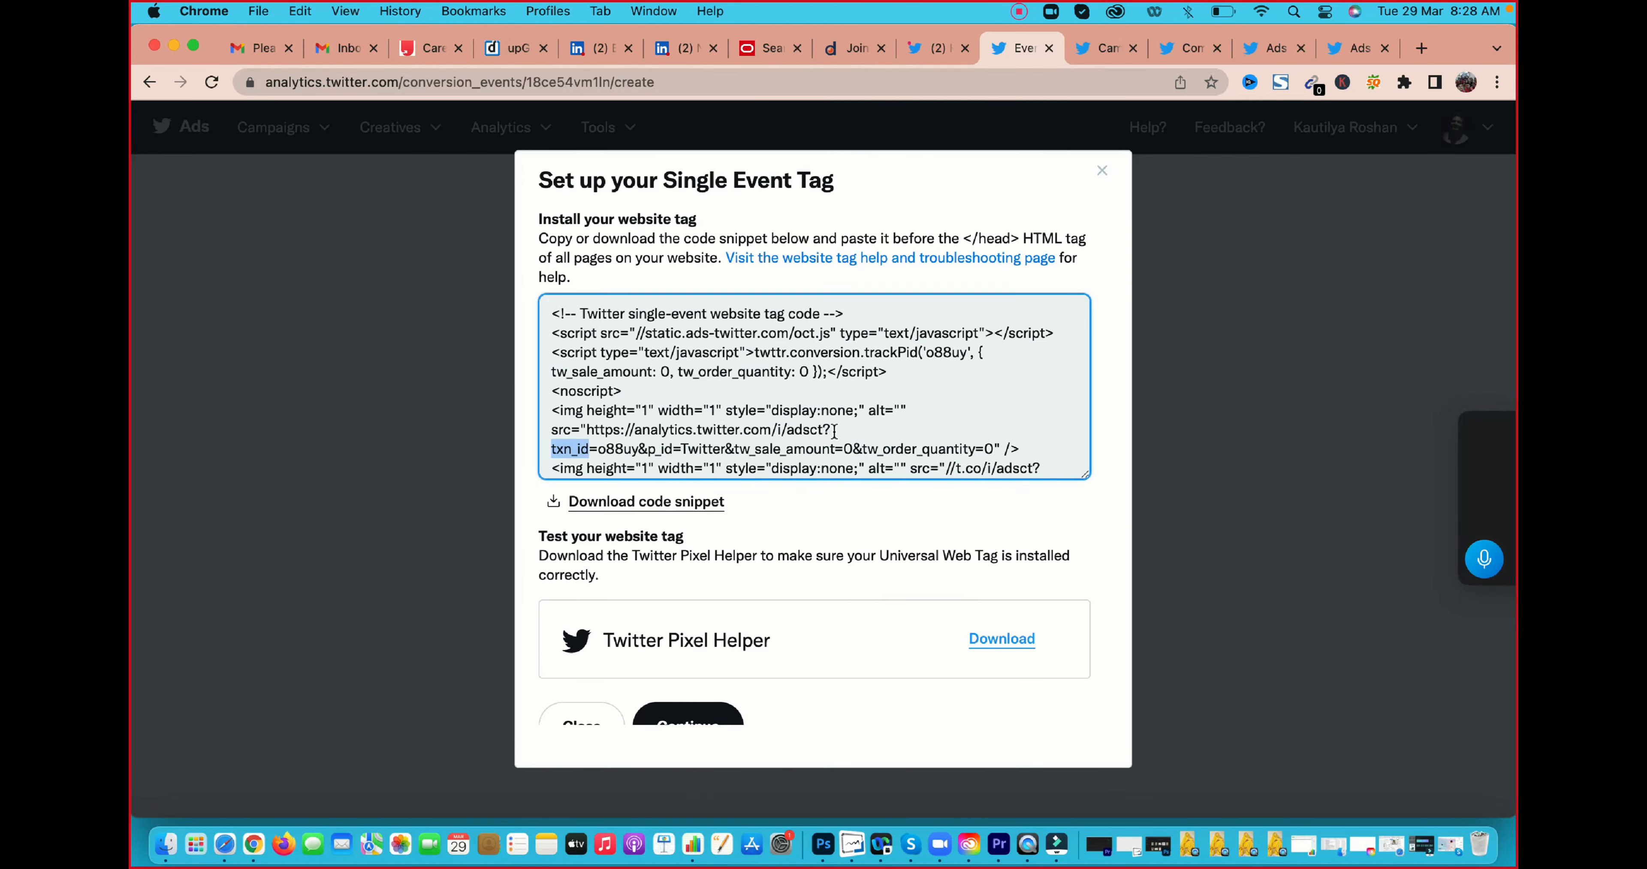
triple_click(834, 431)
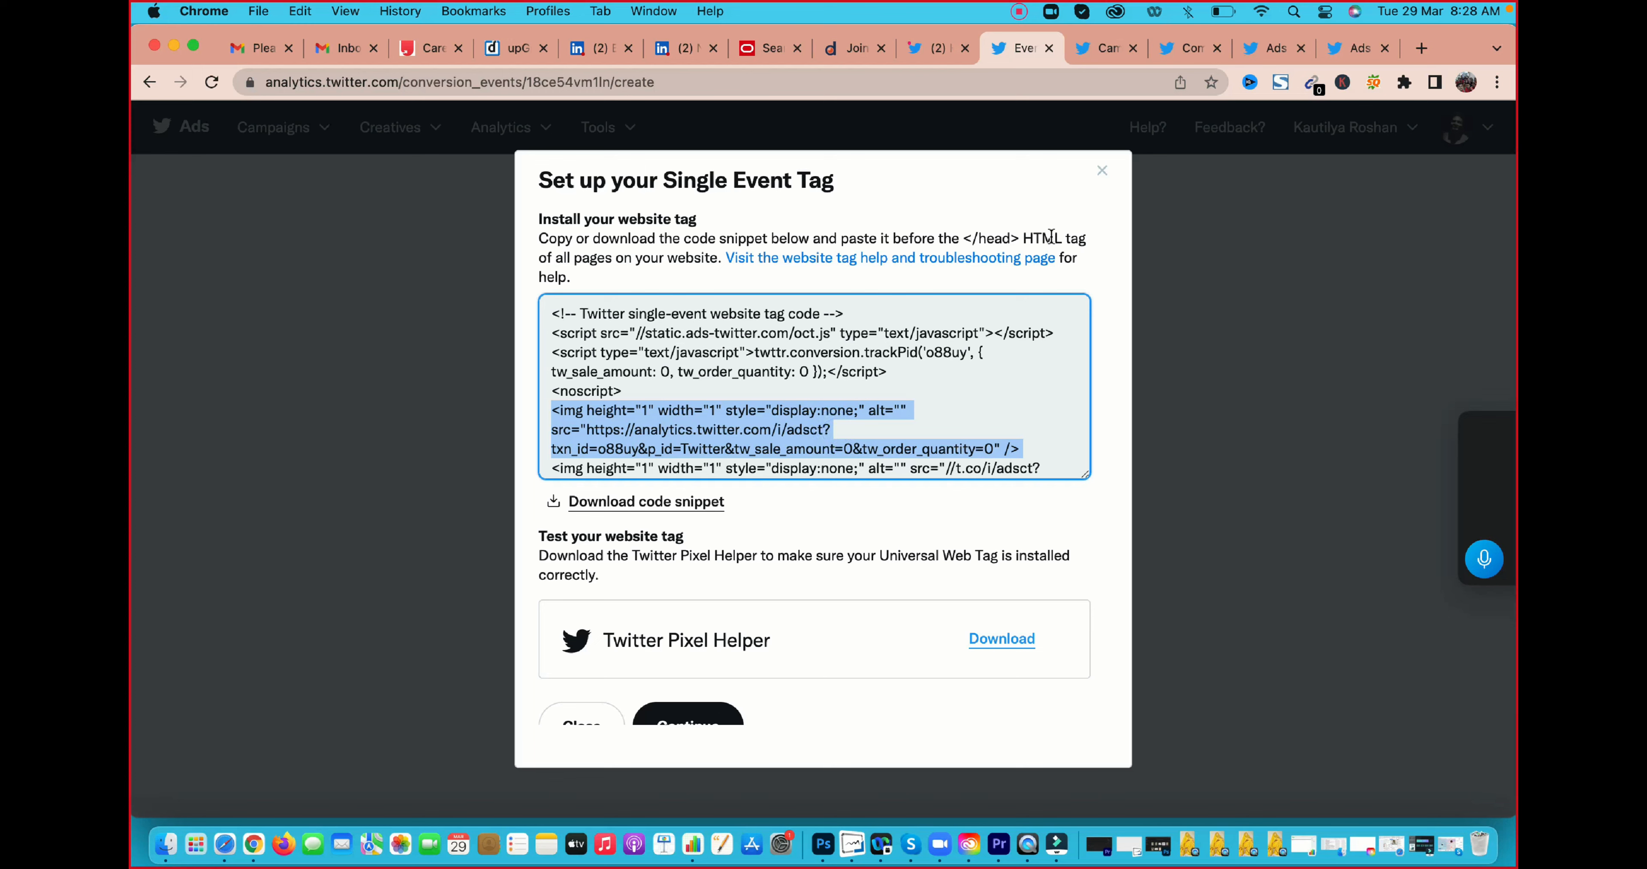
left_click_drag(970, 237, 1021, 239)
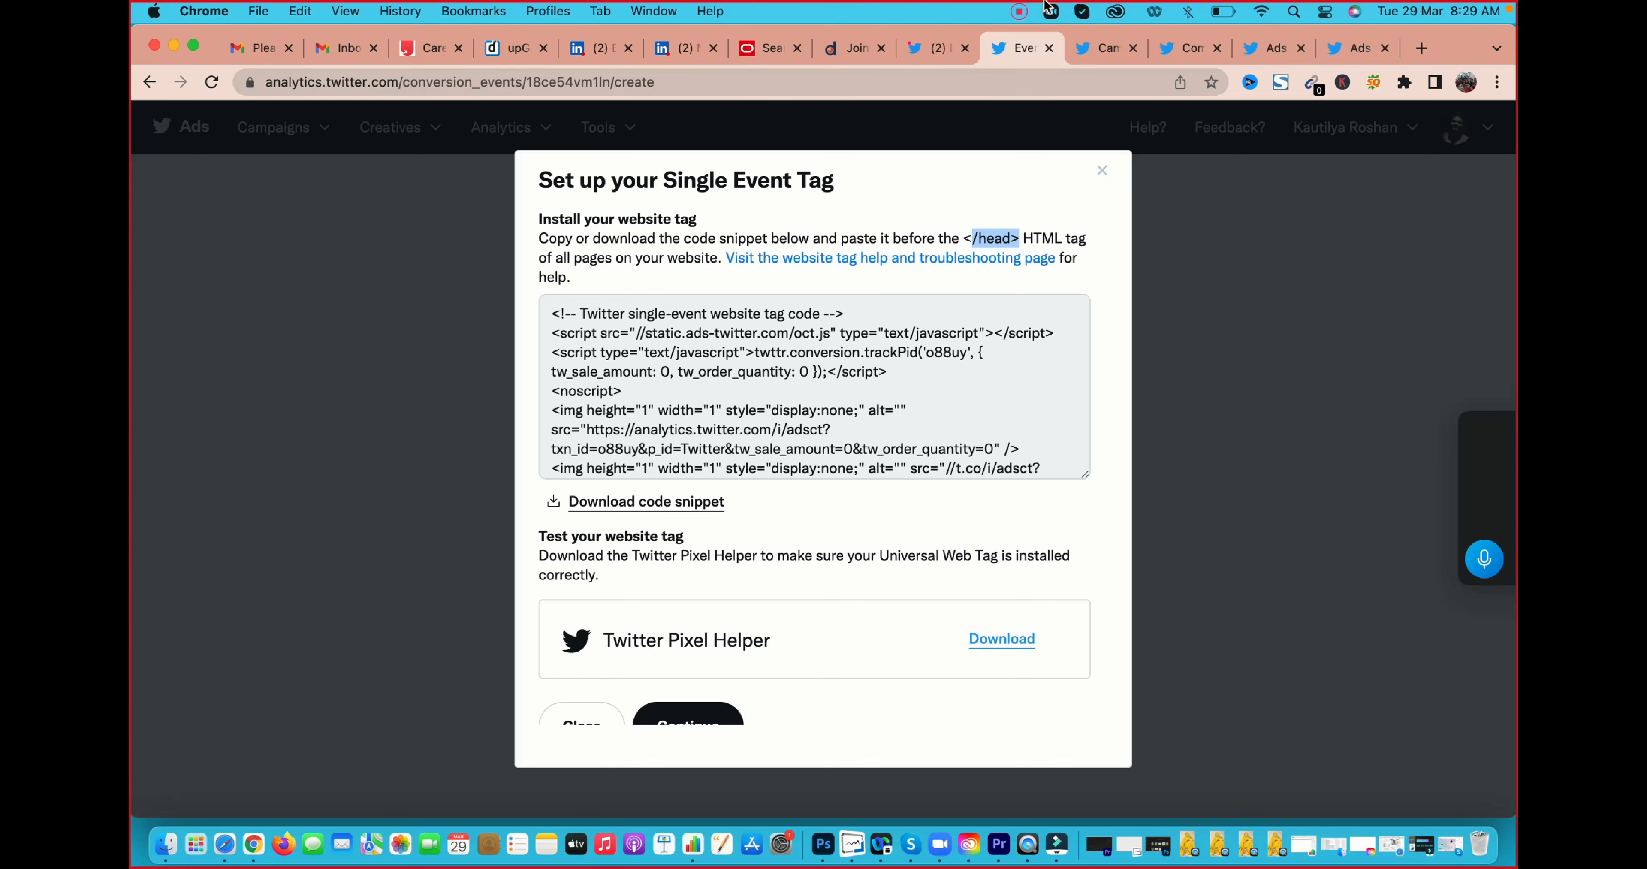
Switch to the Tweet composer page, go from there to the campaigns overview, and dismiss the Business Settings dialog
left_click(1191, 51)
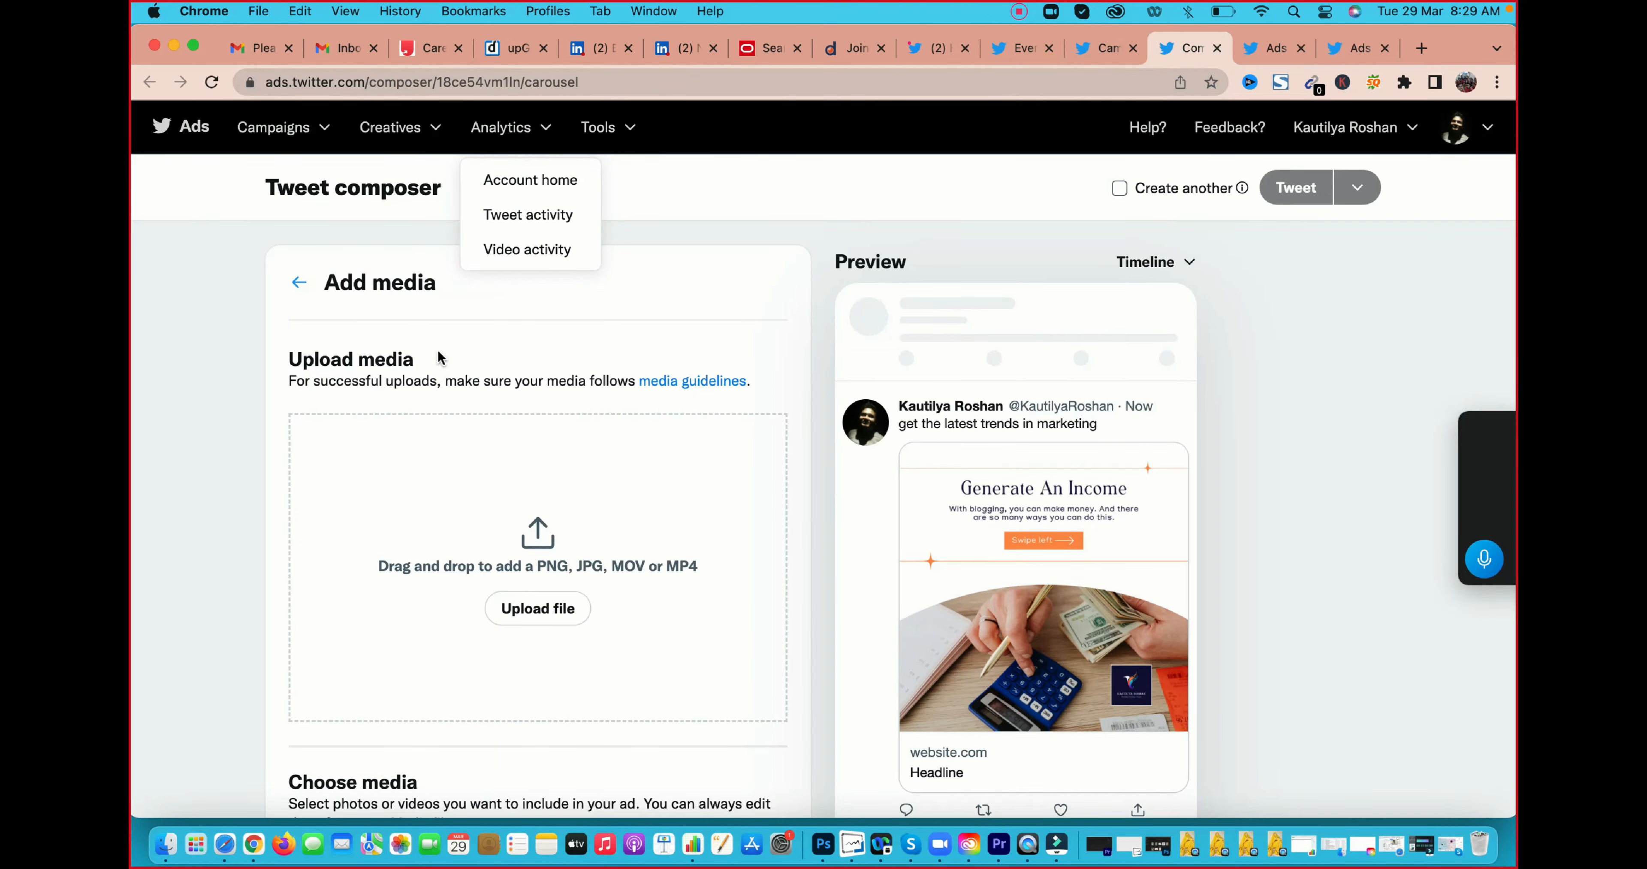
left_click(267, 133)
left_click(269, 178)
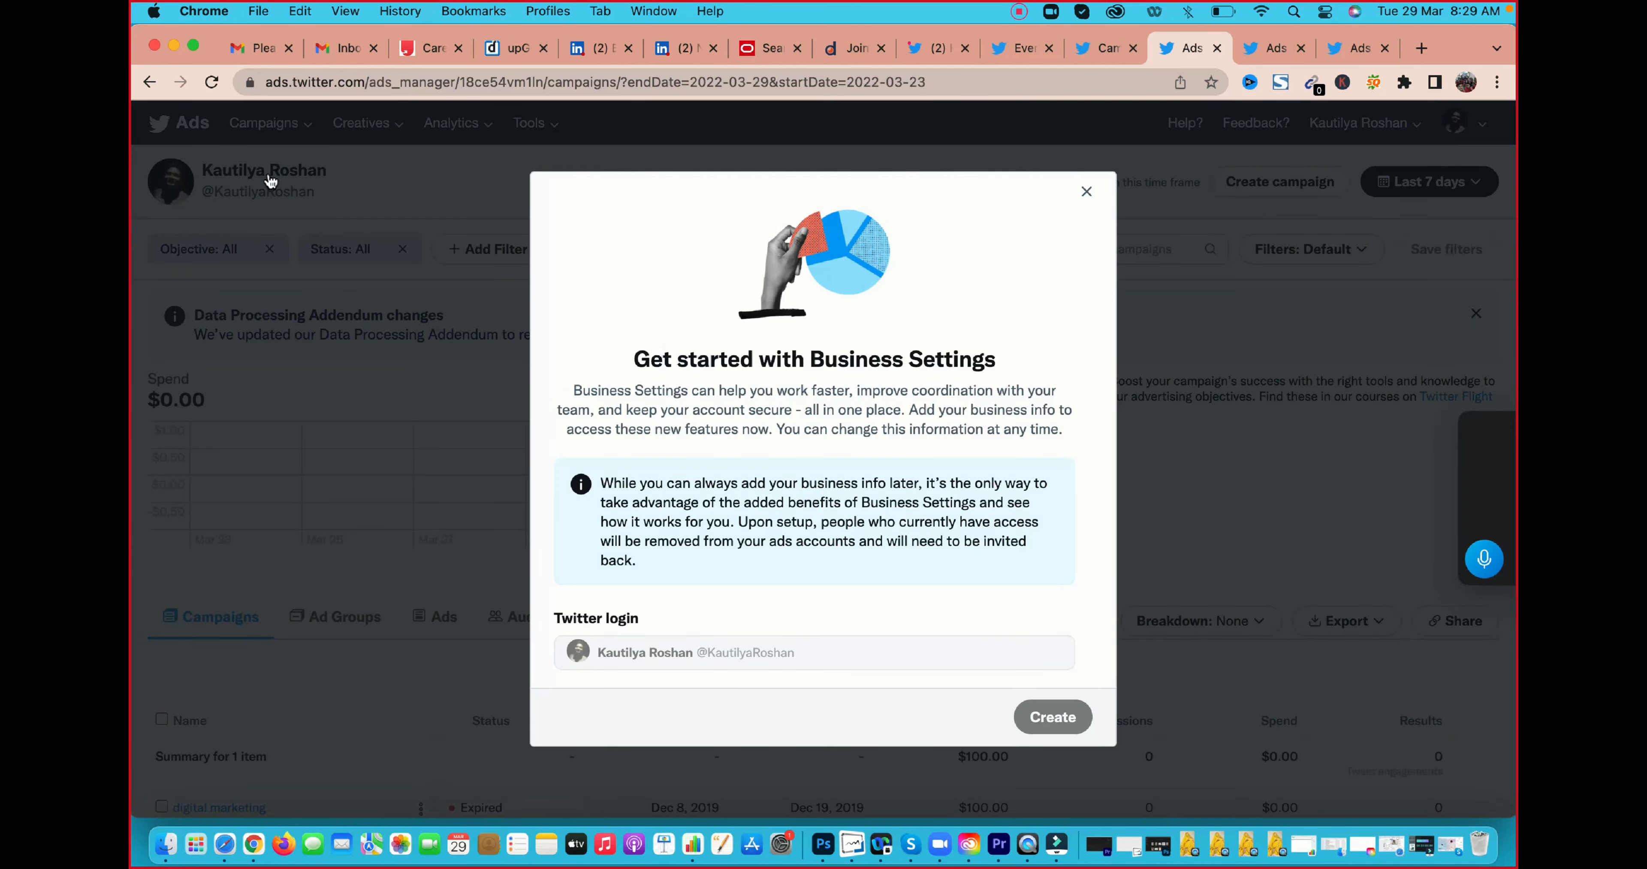
left_click(502, 540)
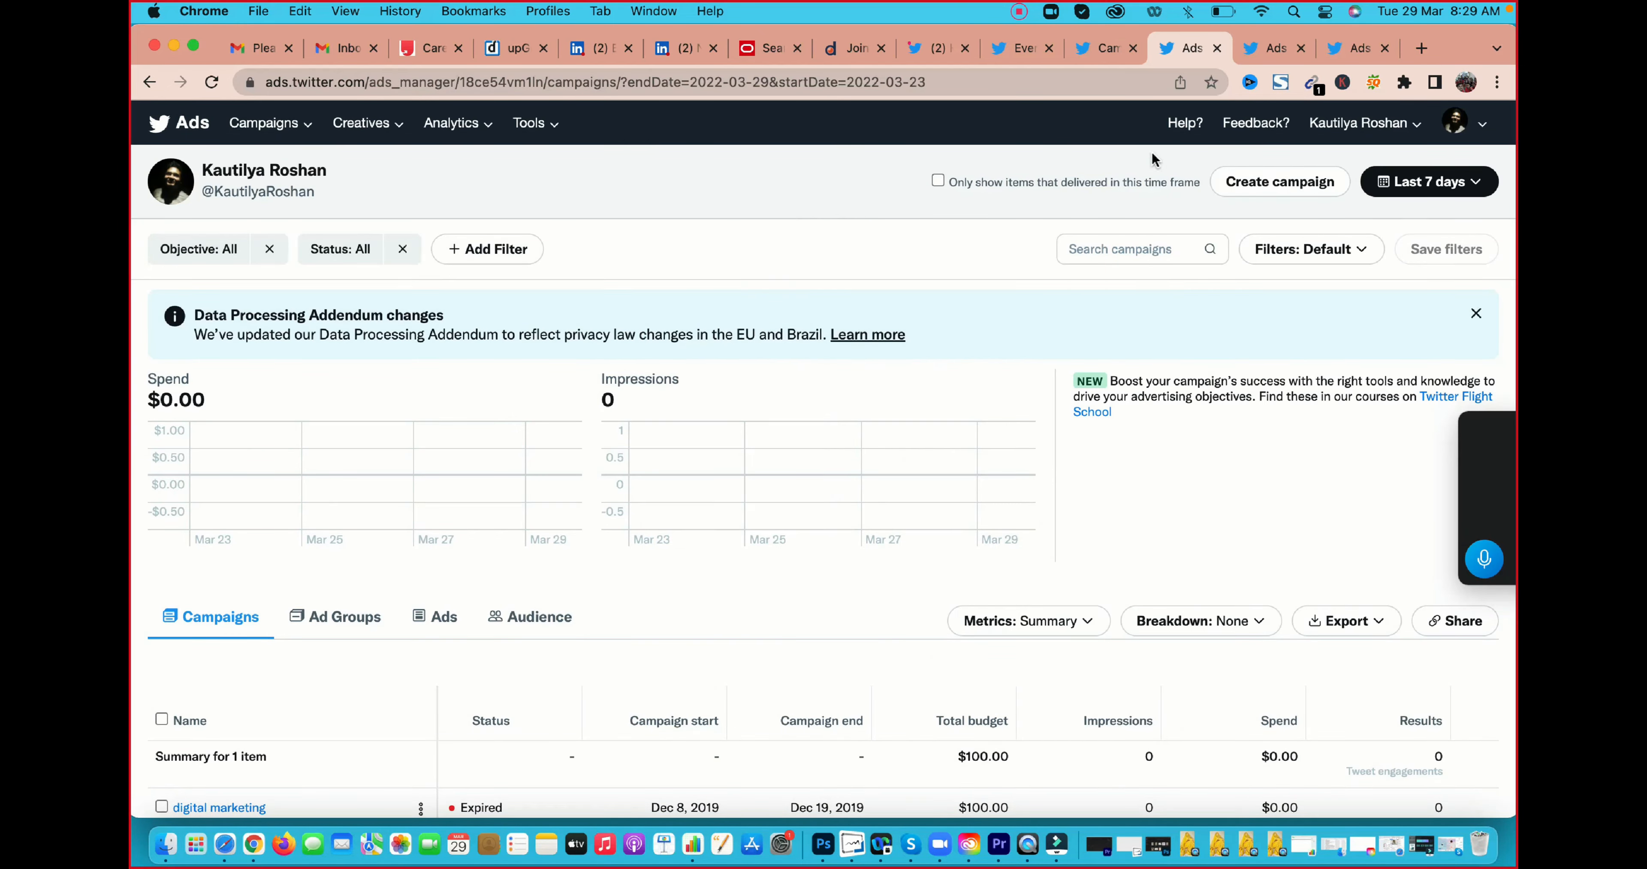
Start a new campaign, try the different consideration objectives, and proceed with Website traffic
left_click(1269, 185)
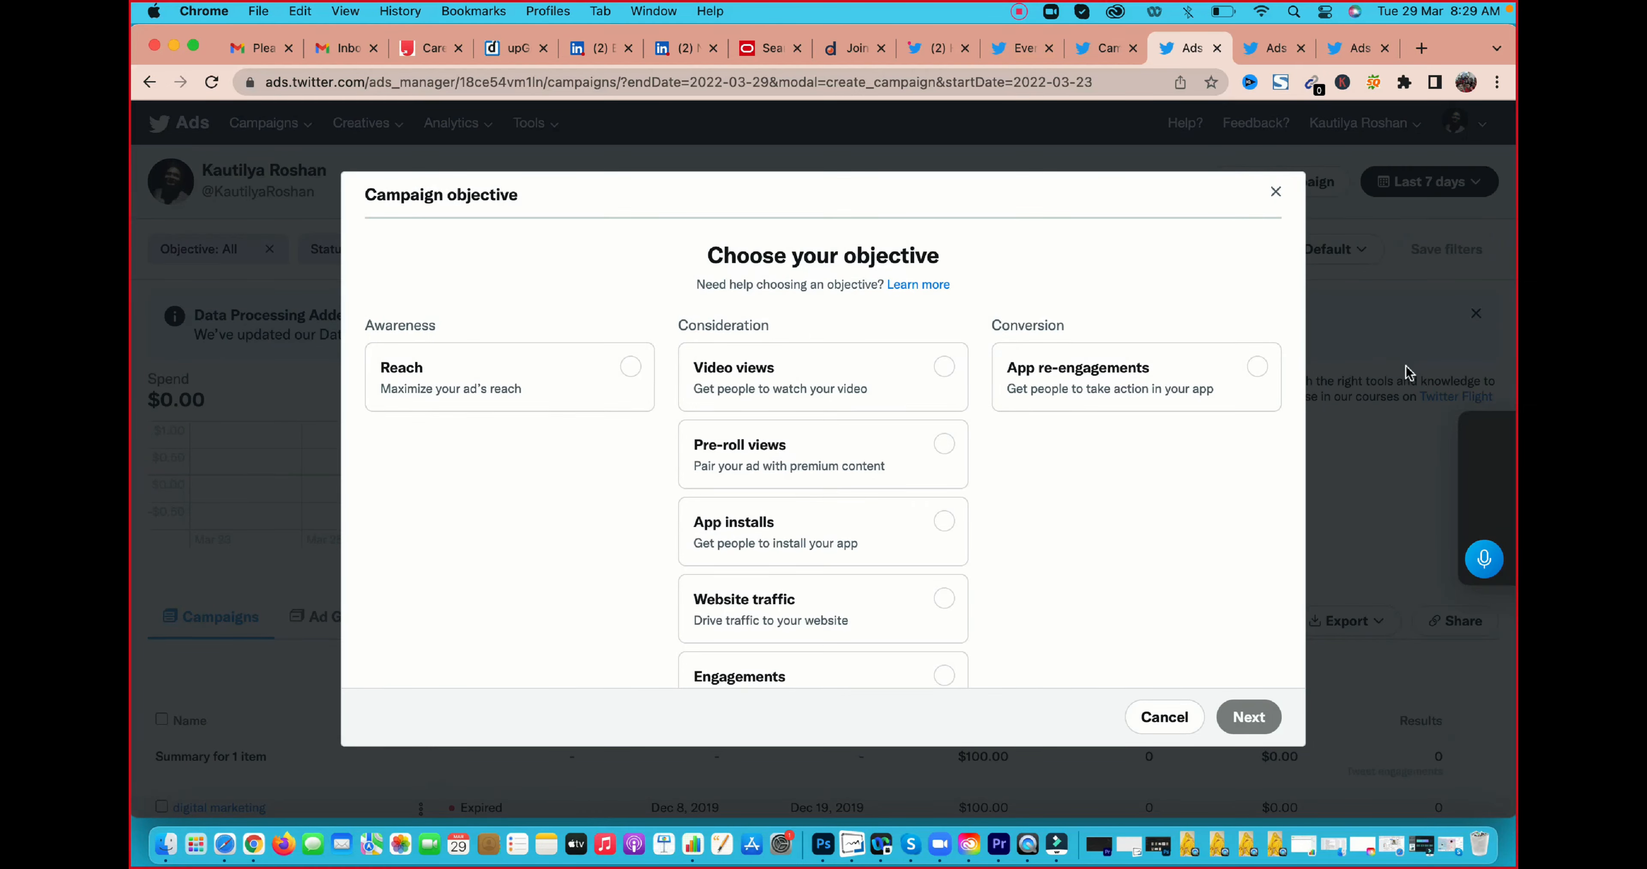
scroll(831, 545, "down", 2)
scroll(831, 545, "down", 2)
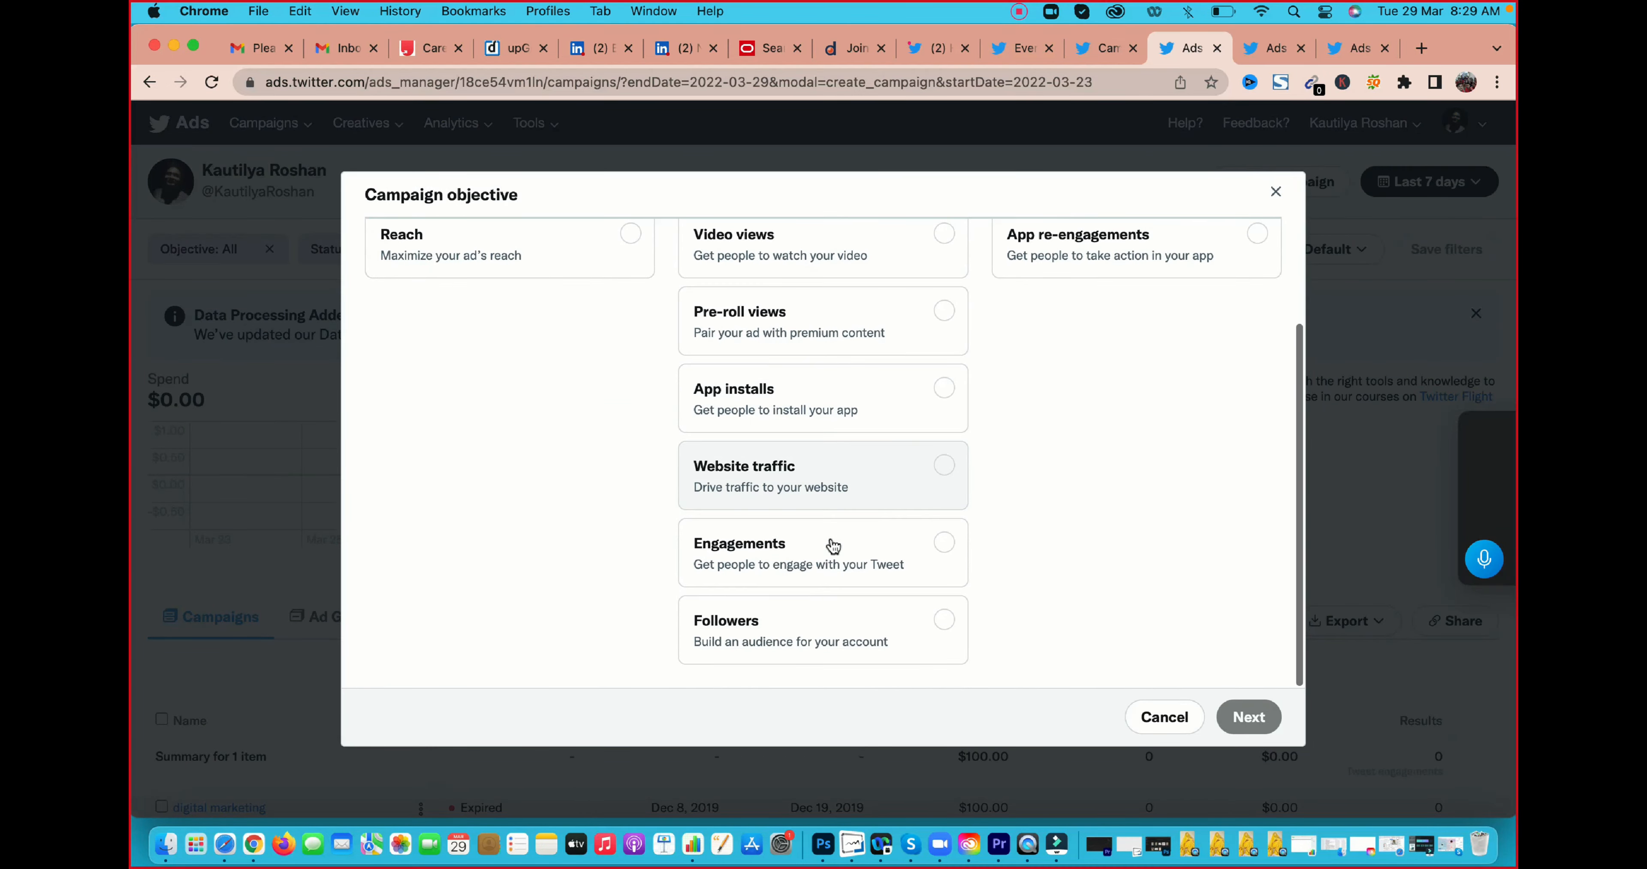
left_click(797, 483)
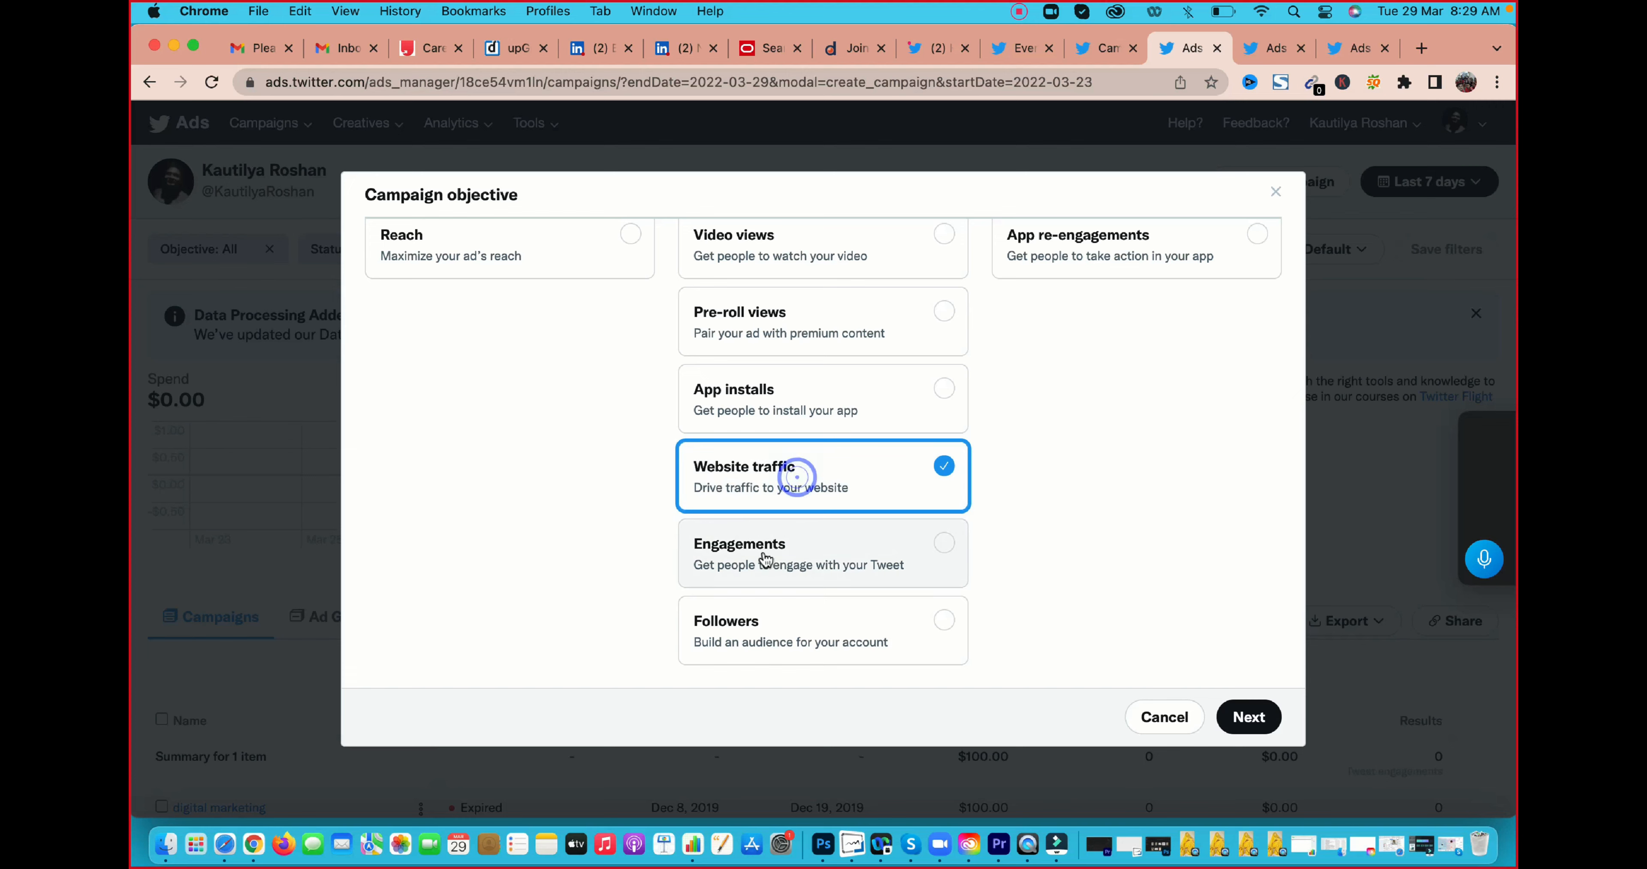
left_click(764, 554)
left_click(753, 619)
scroll(846, 332, "up", 4)
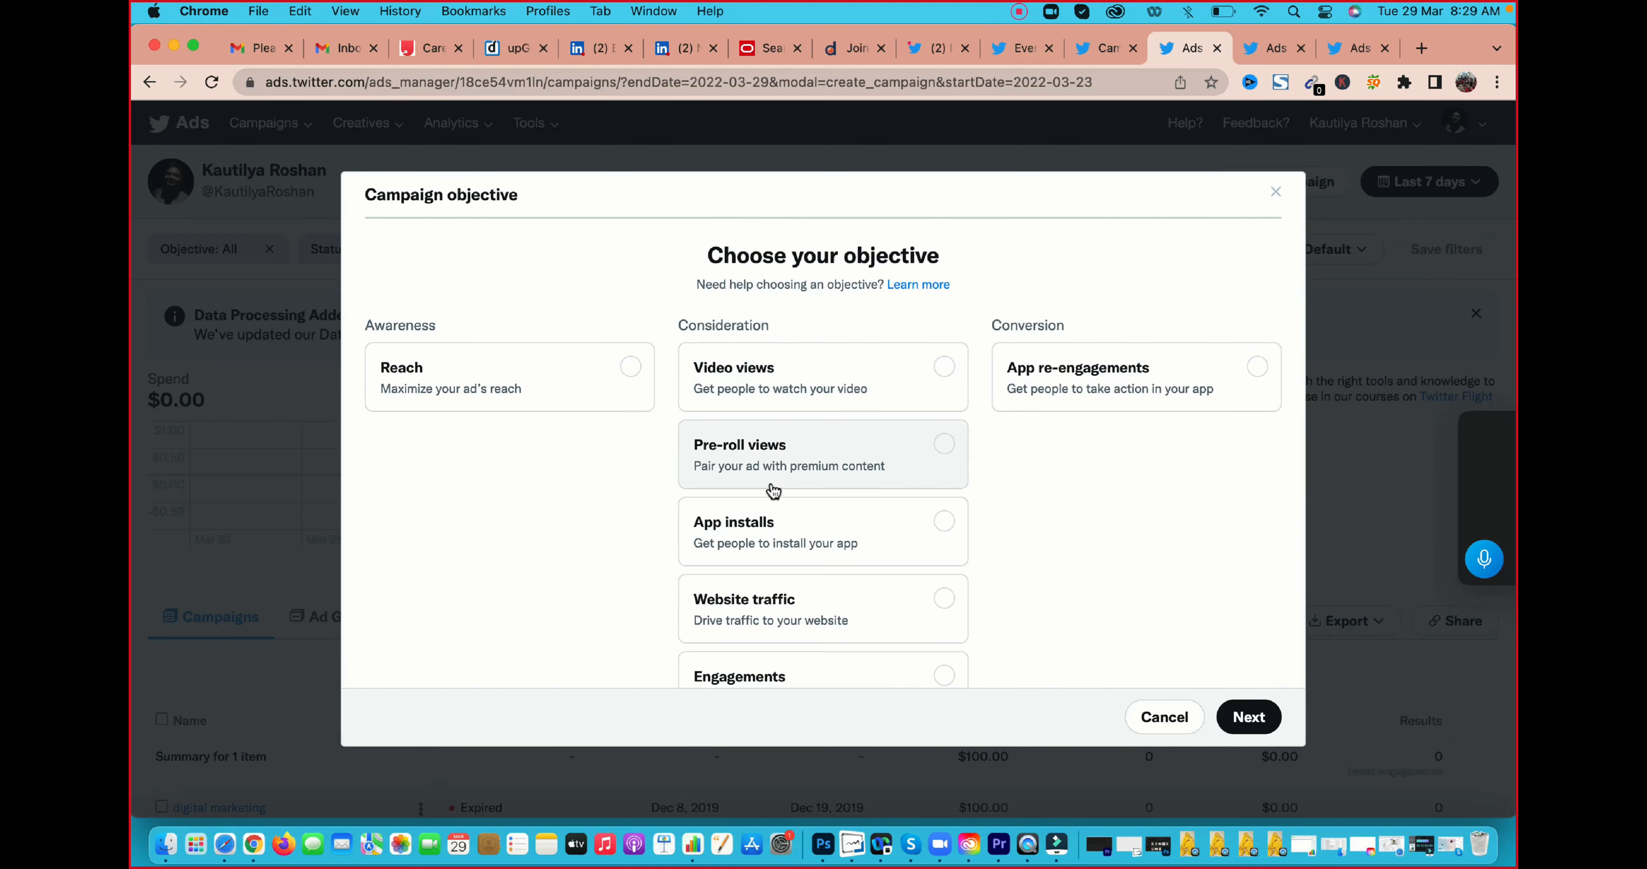
scroll(772, 492, "down", 3)
left_click(775, 508)
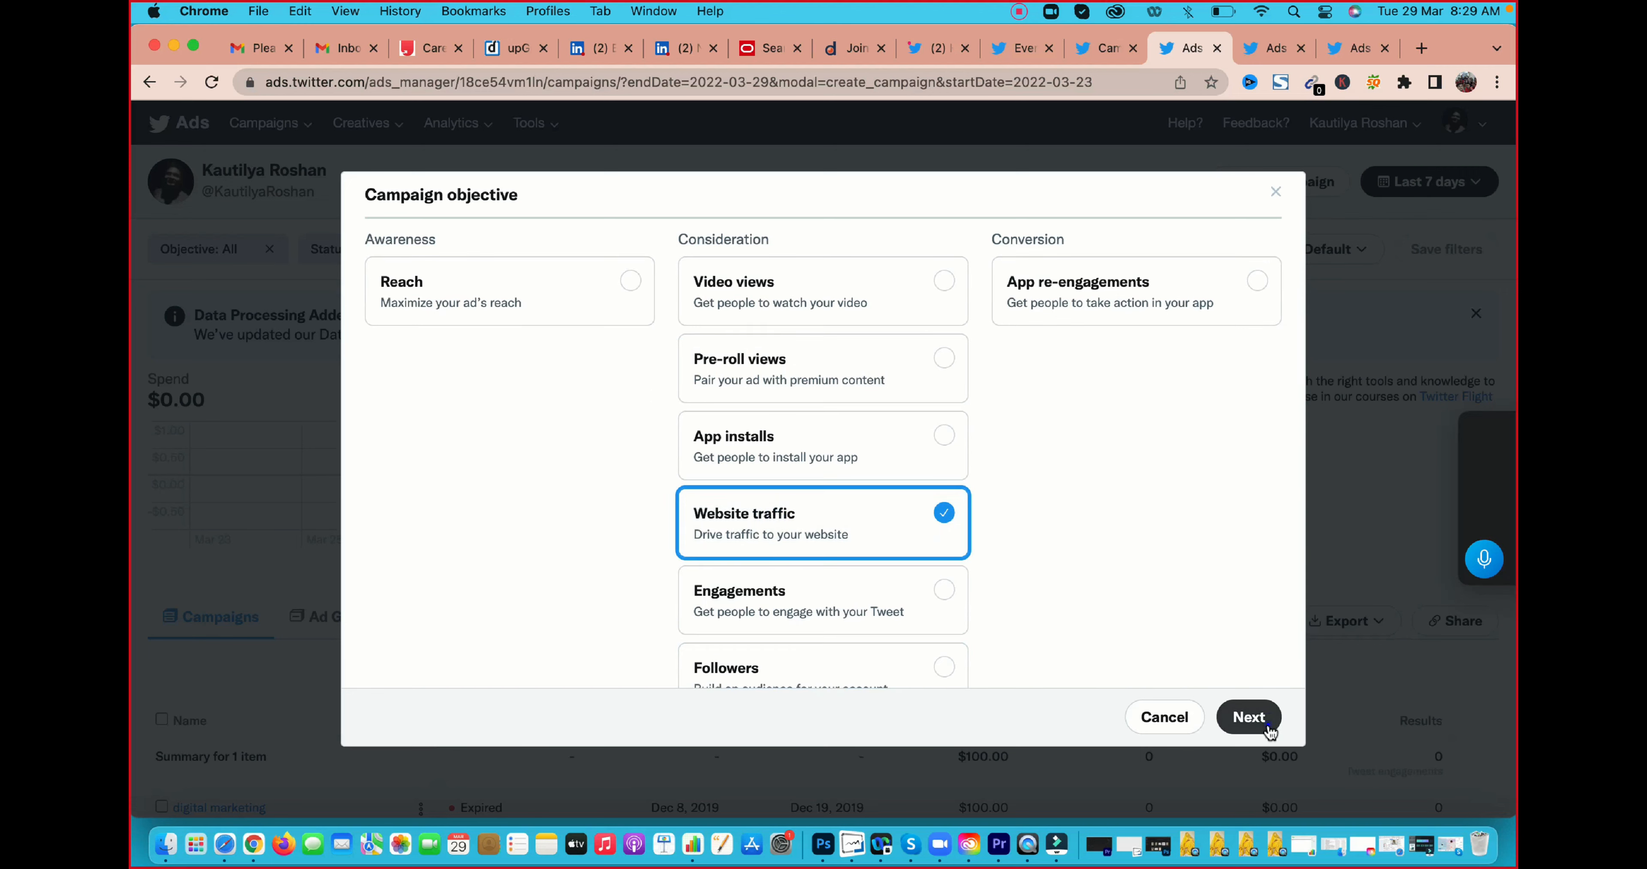
left_click(1249, 717)
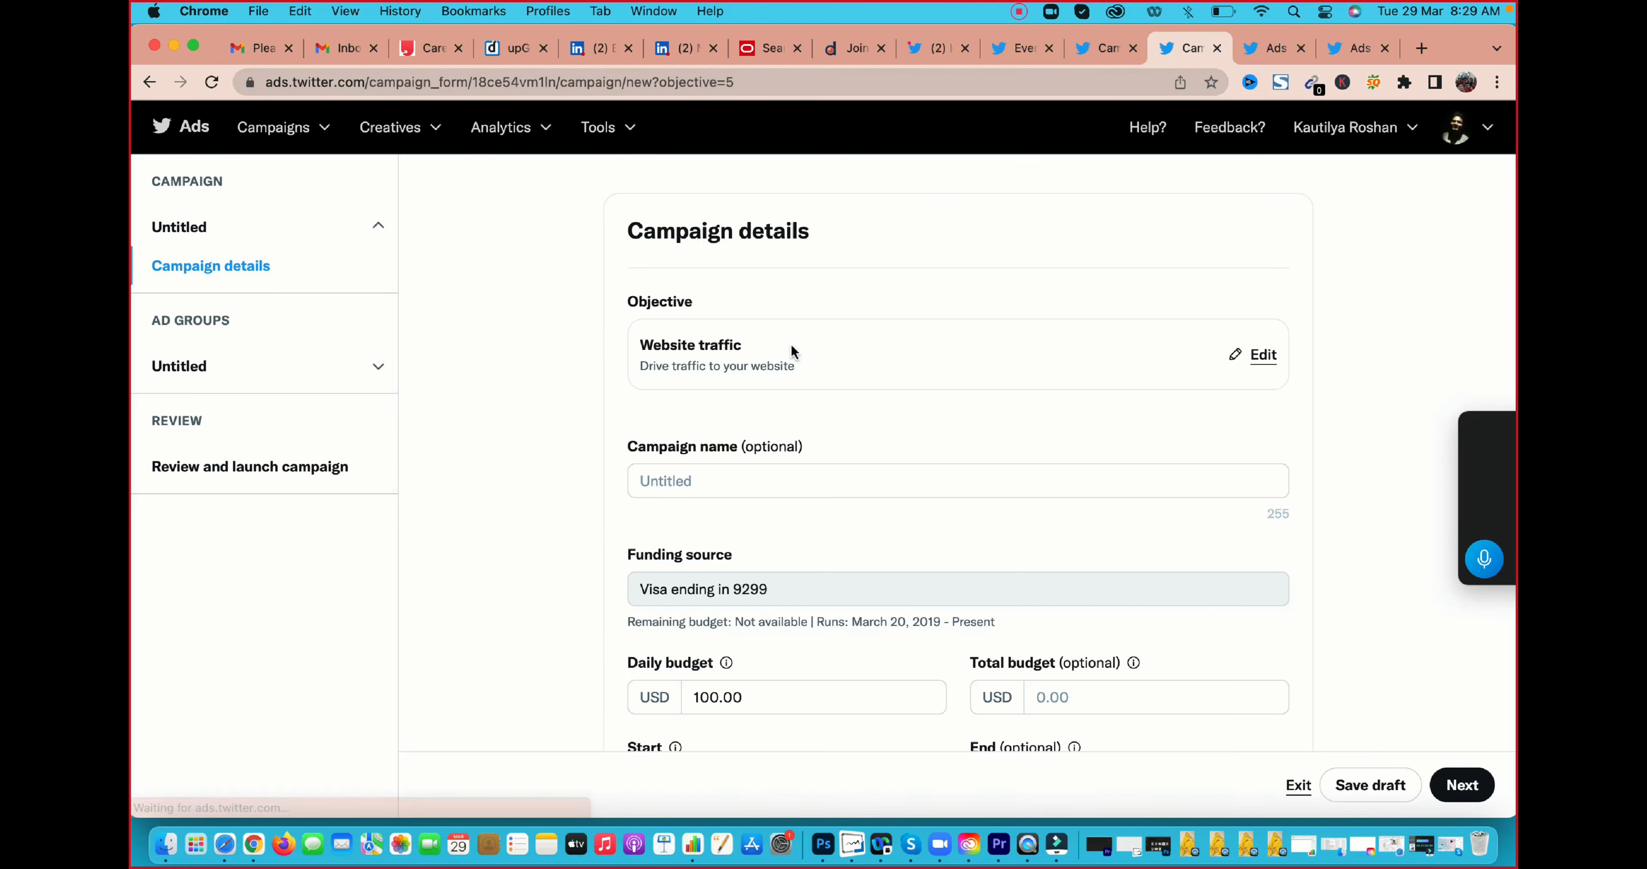
Go through the campaign and ad group details with their default settings, and look over the campaign review page
scroll(763, 457, "down", 3)
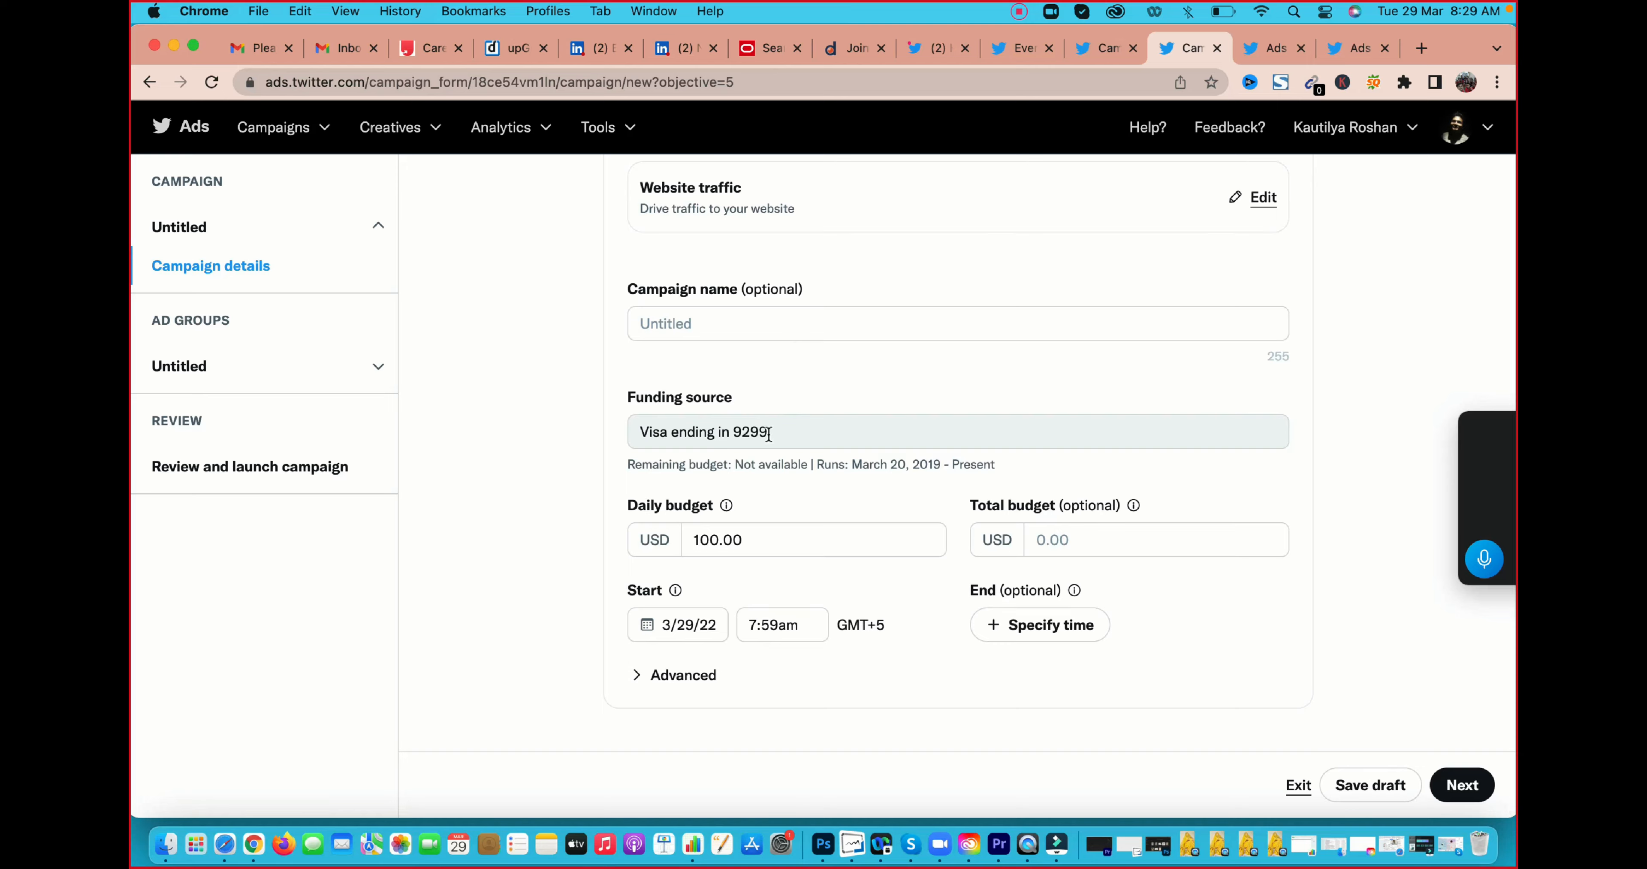
left_click(1467, 786)
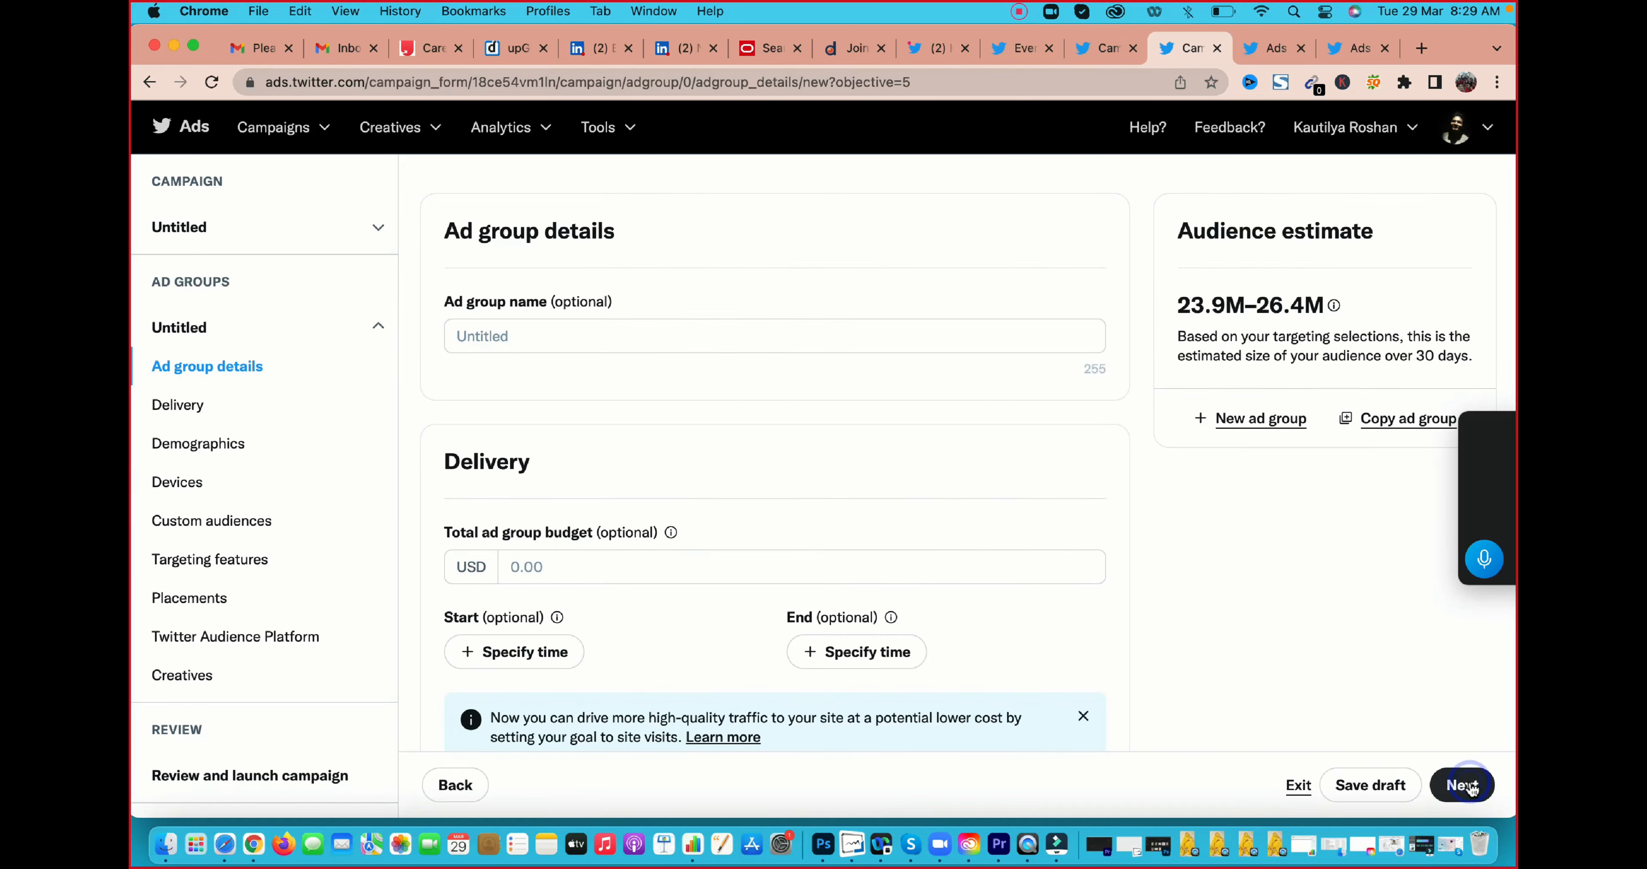
scroll(892, 525, "down", 10)
left_click(1490, 800)
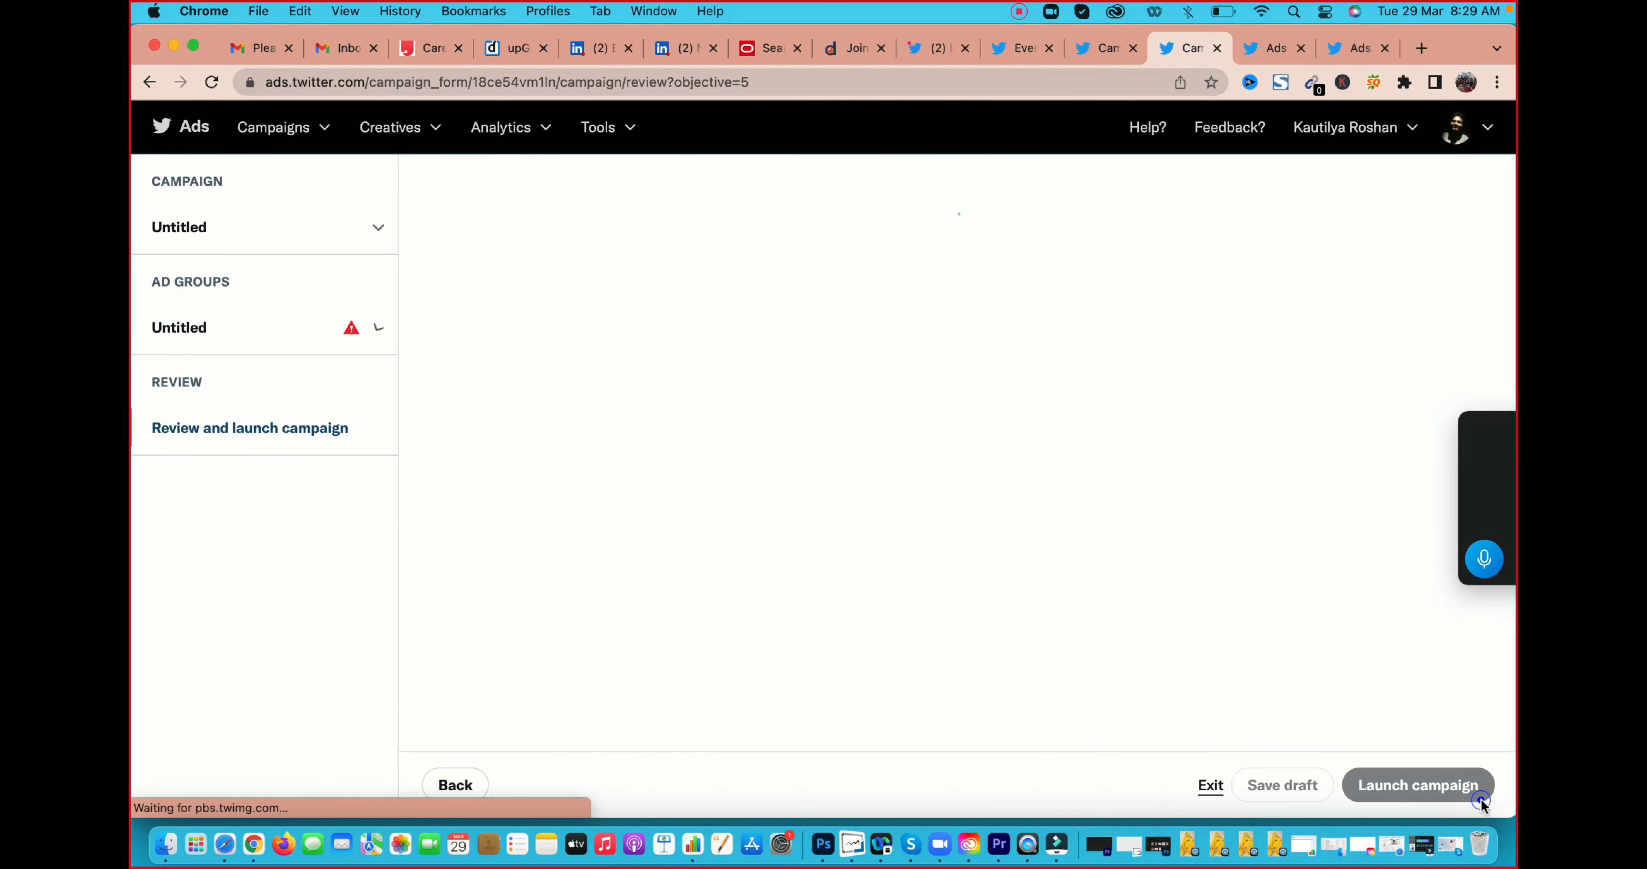
scroll(1087, 508, "down", 10)
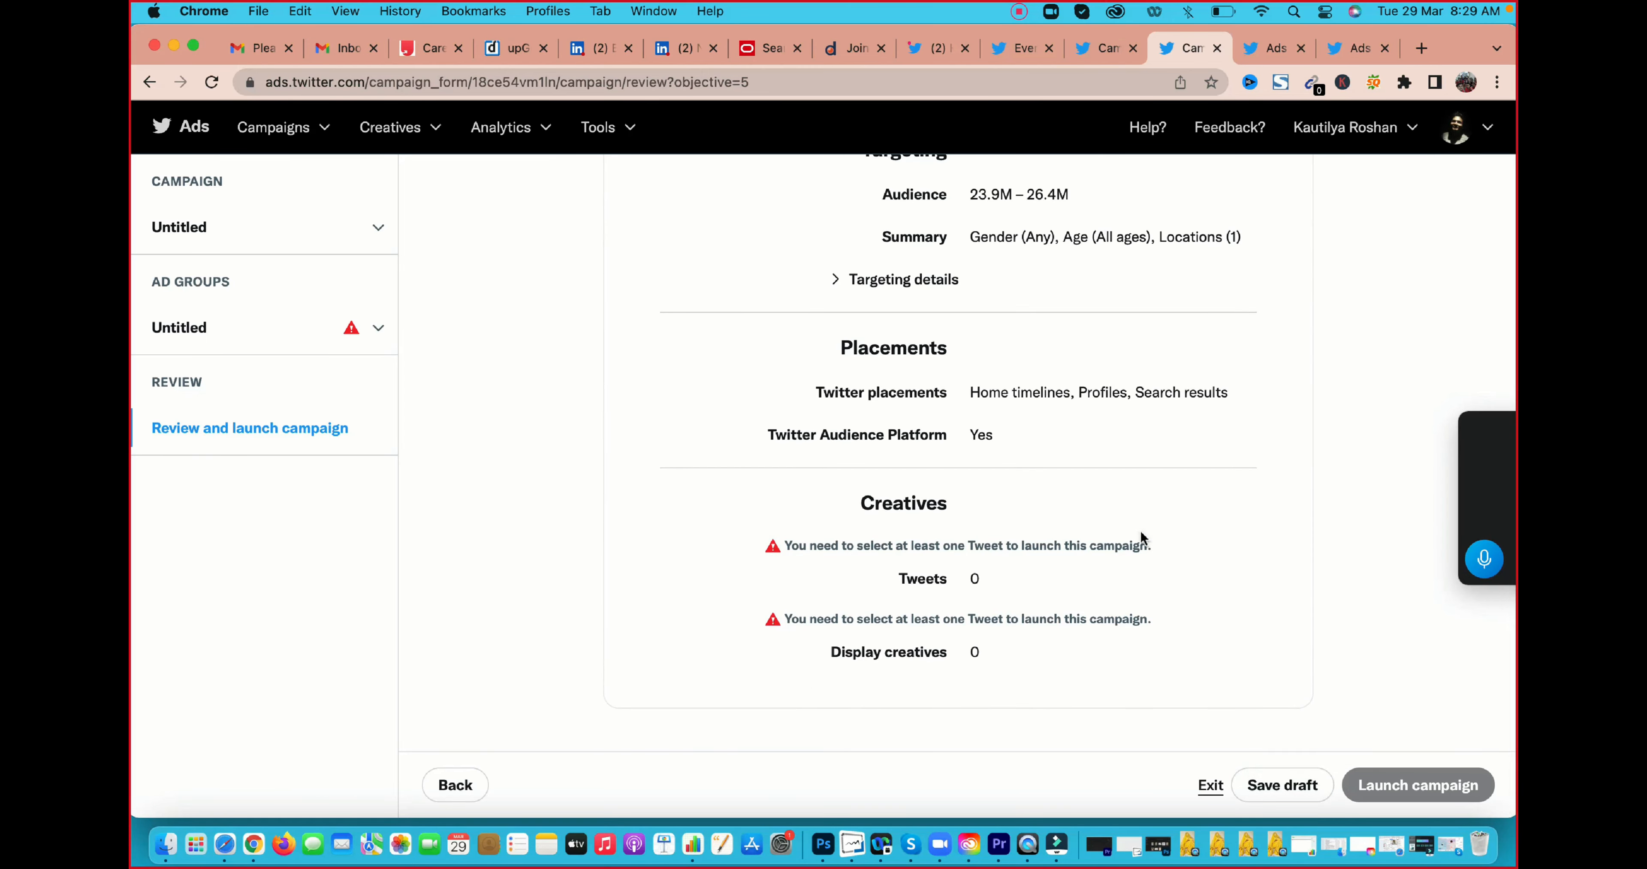
scroll(1140, 528, "up", 10)
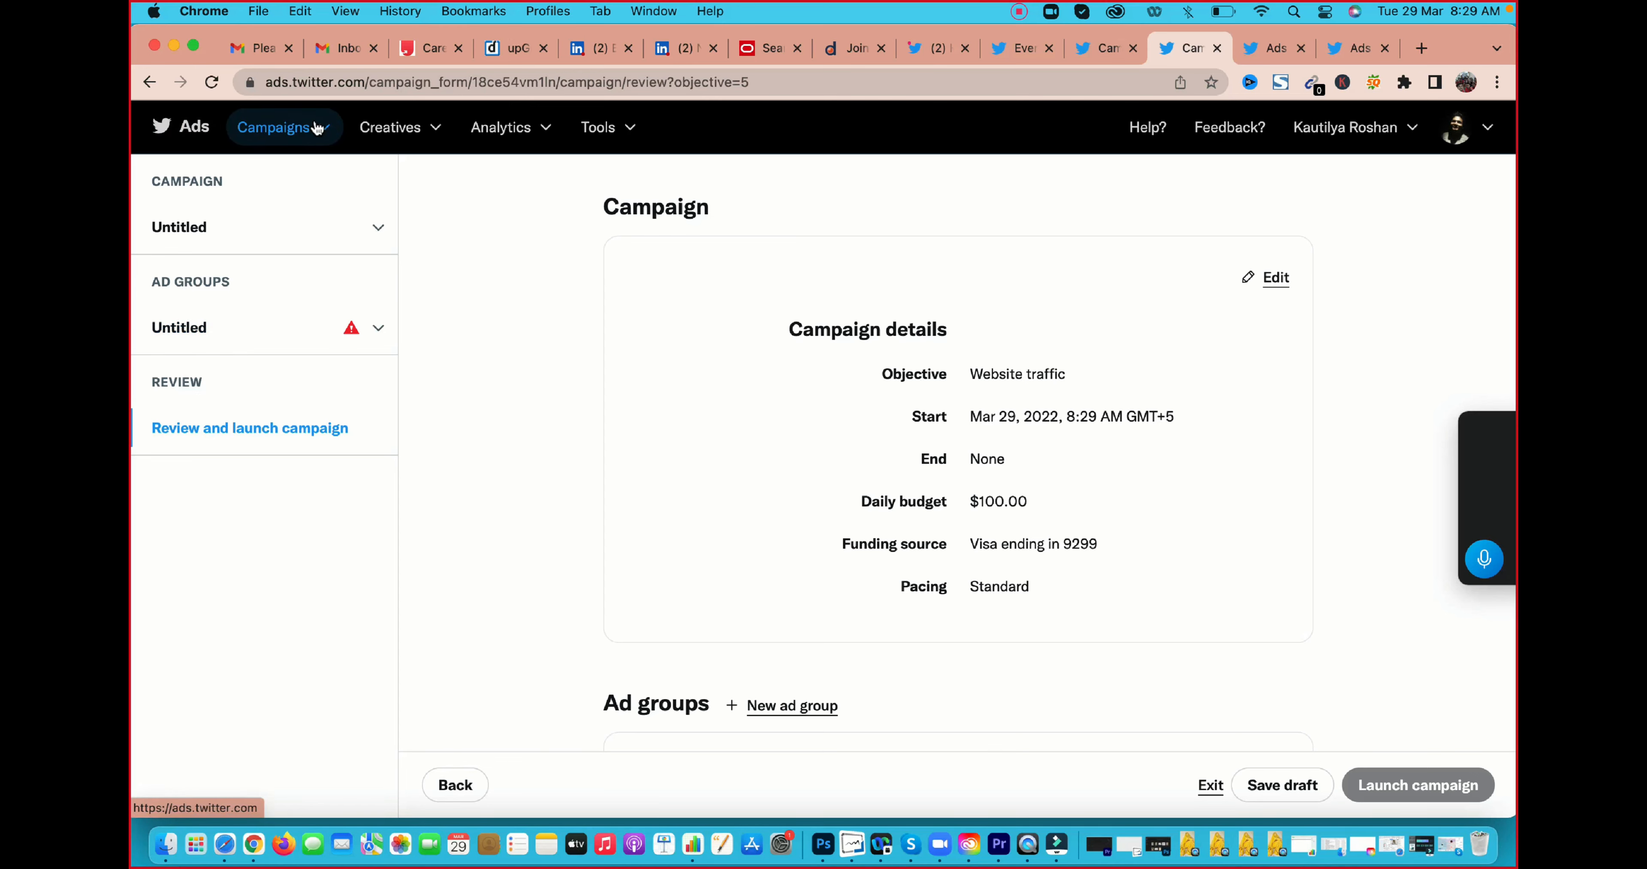
Return to the "follow" campaign's Creatives page and open the Edit access to account page from there
left_click(1104, 54)
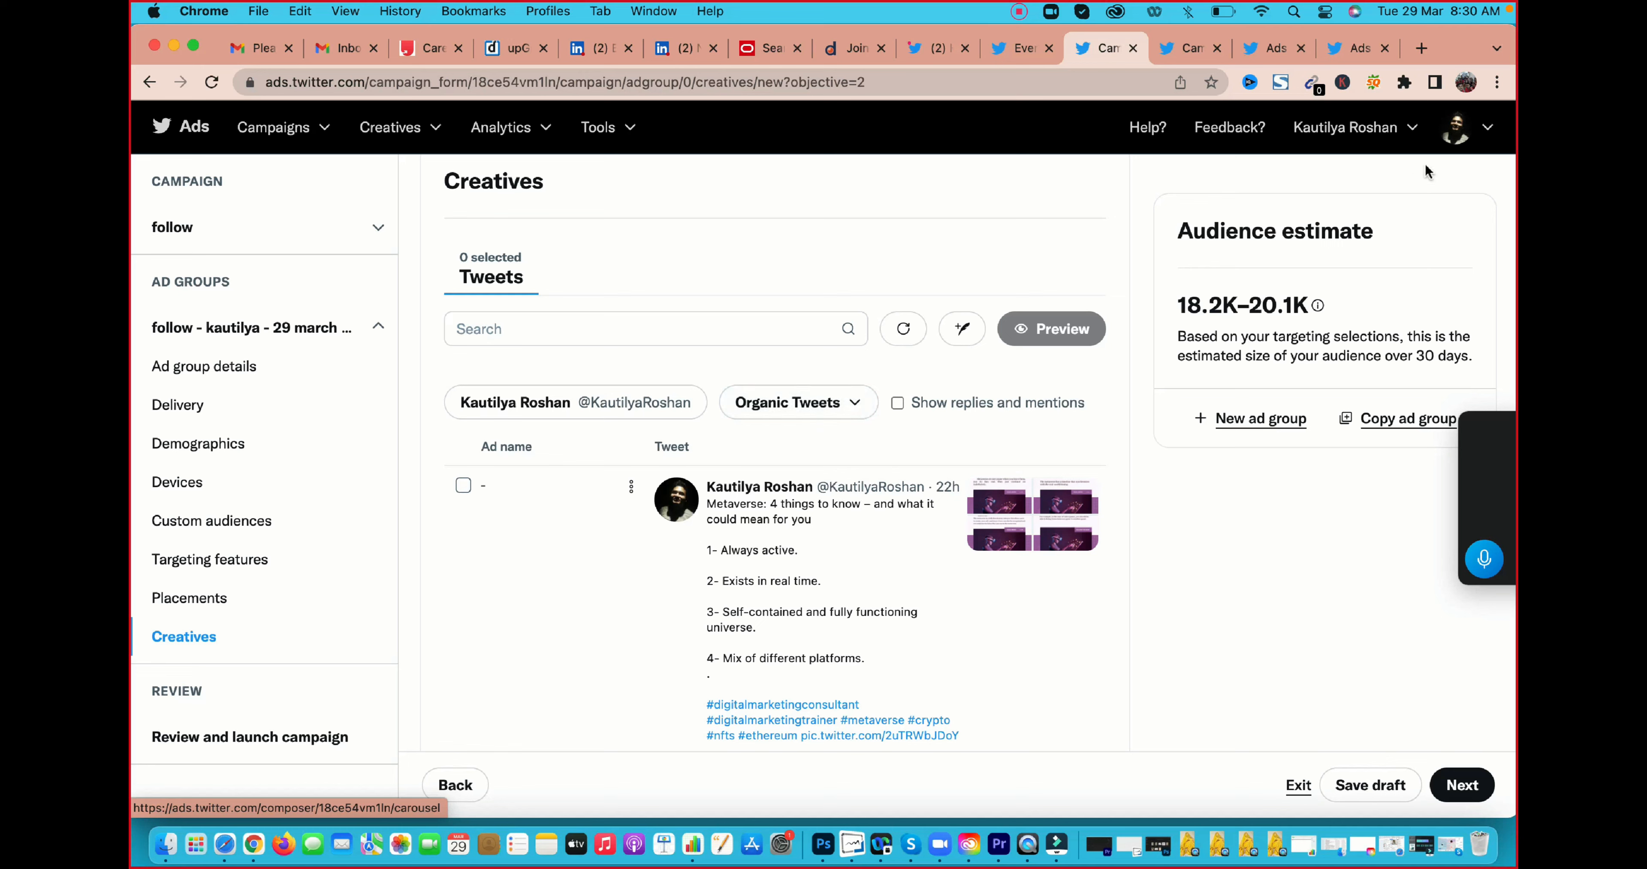
left_click(1491, 128)
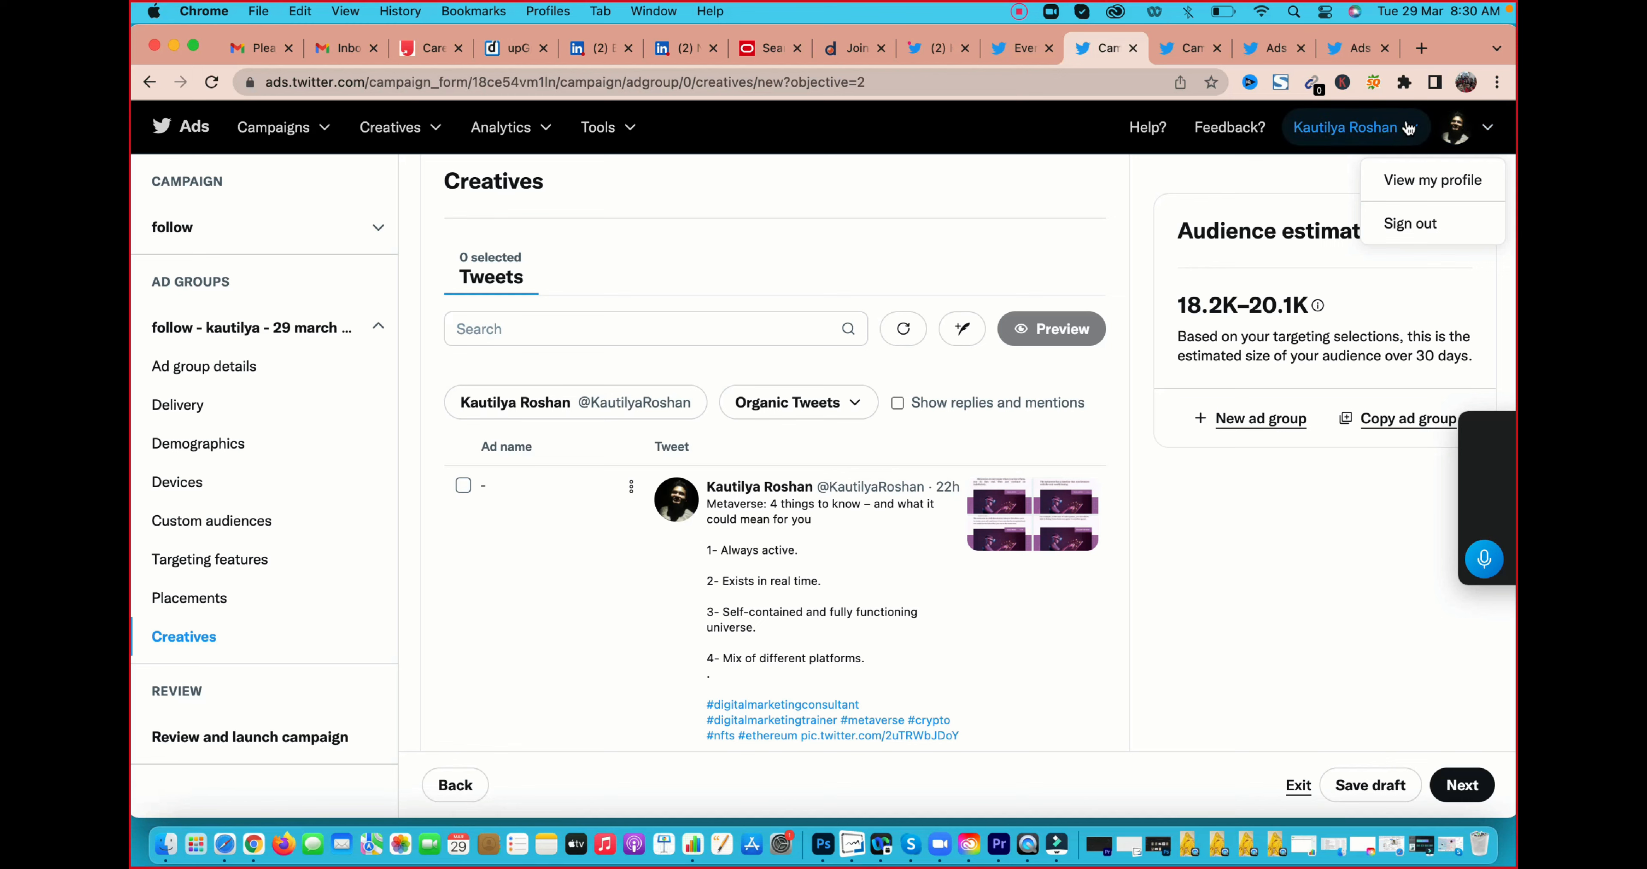
left_click(1394, 128)
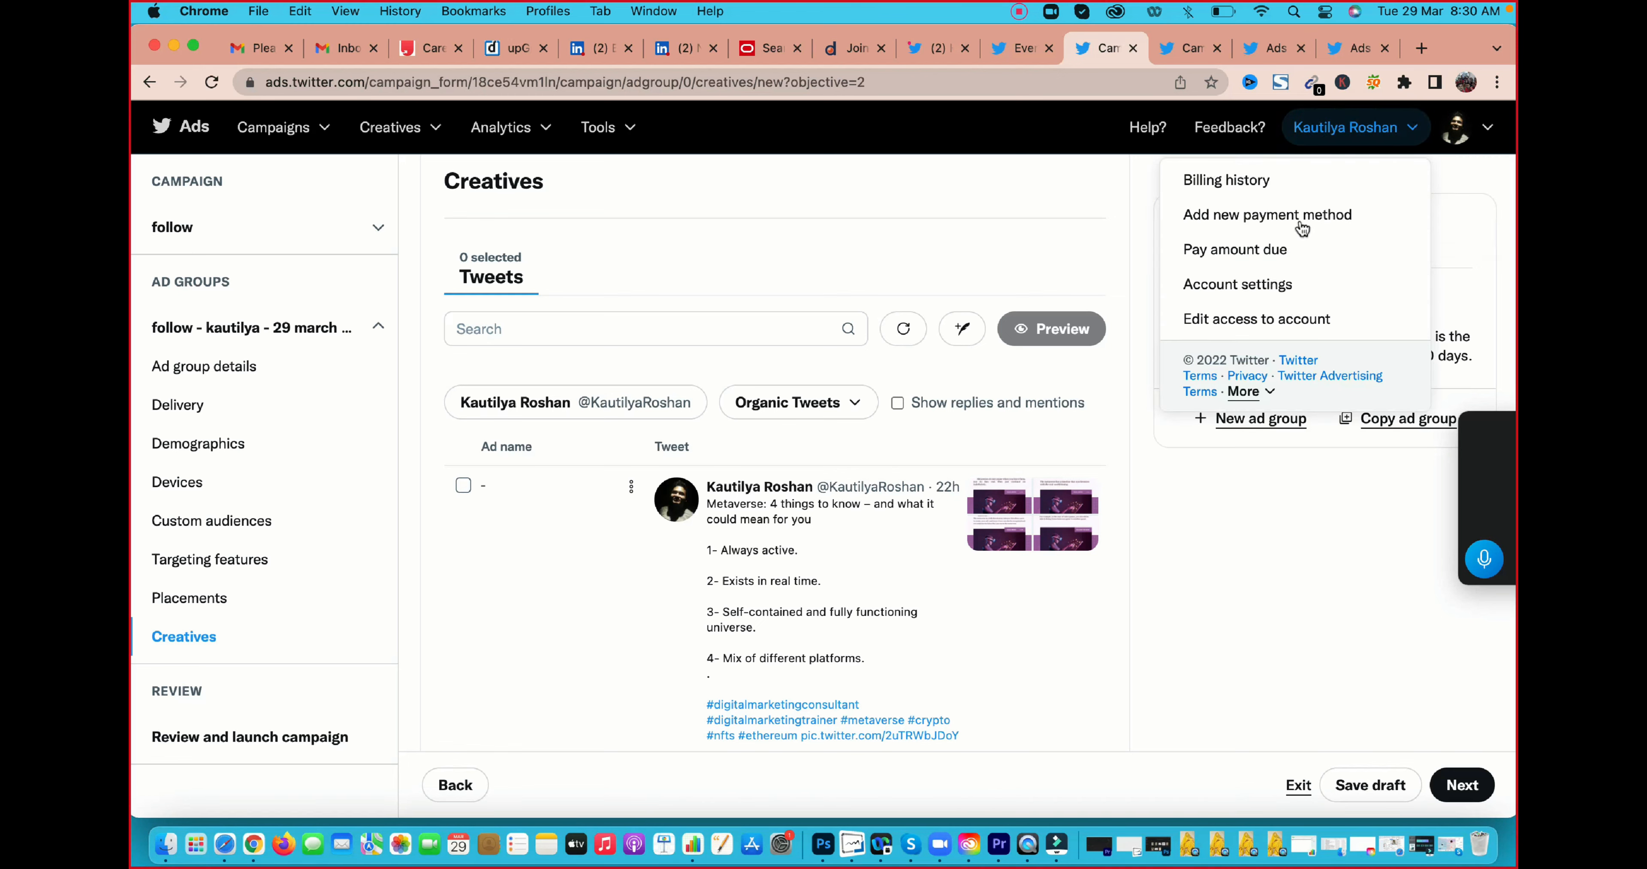
left_click(1222, 317)
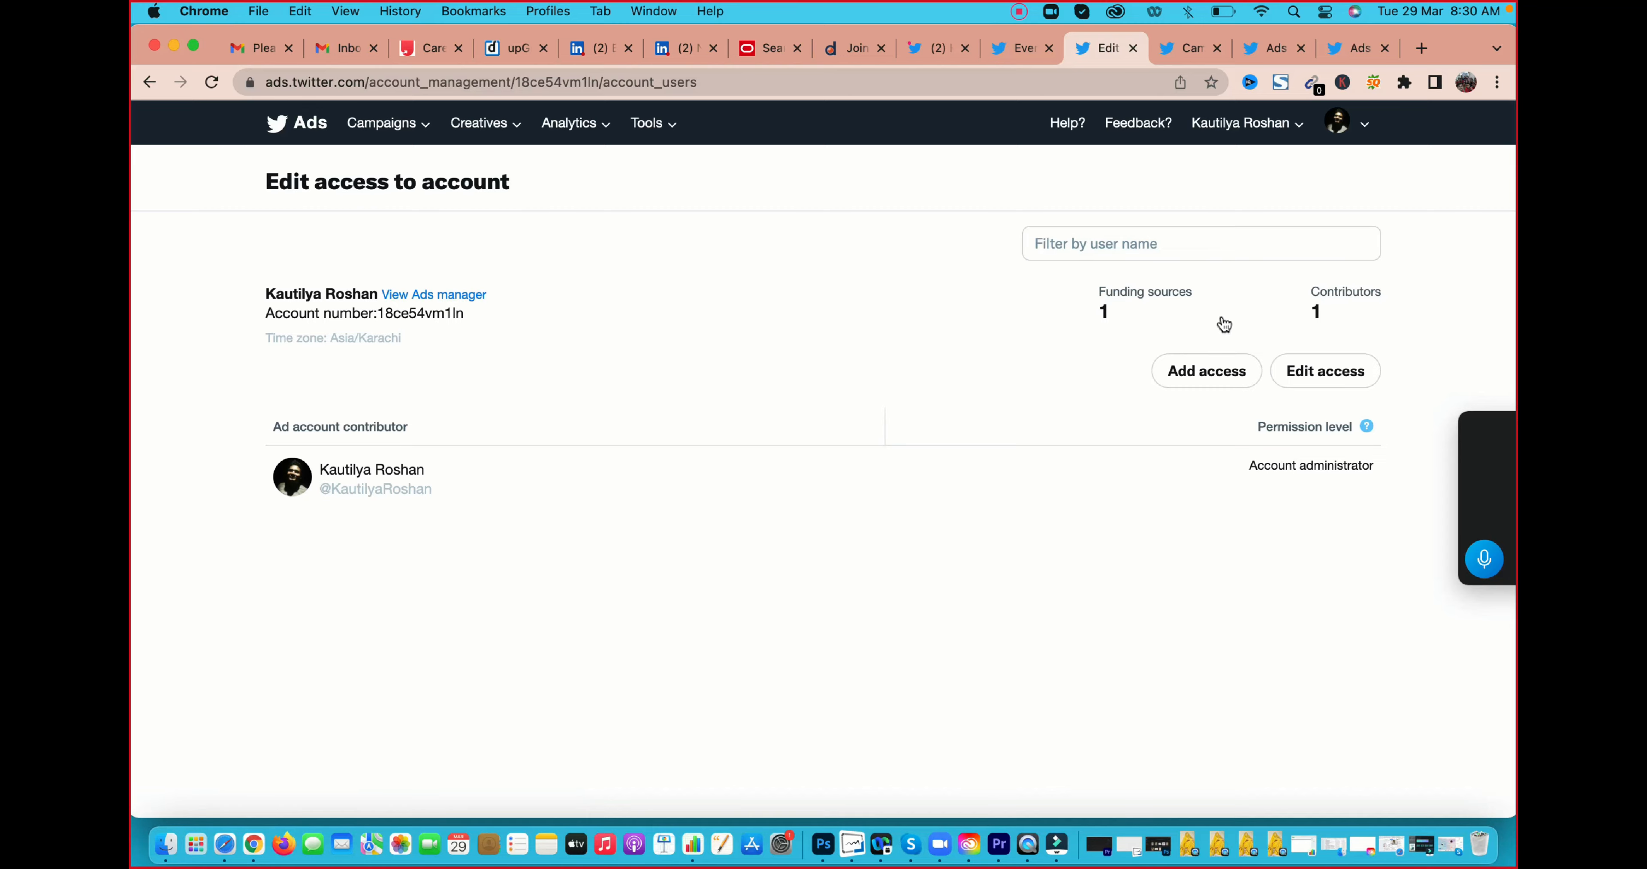
Open the Ads manager for the listed account and dismiss the Business Settings dialog
left_click(419, 295)
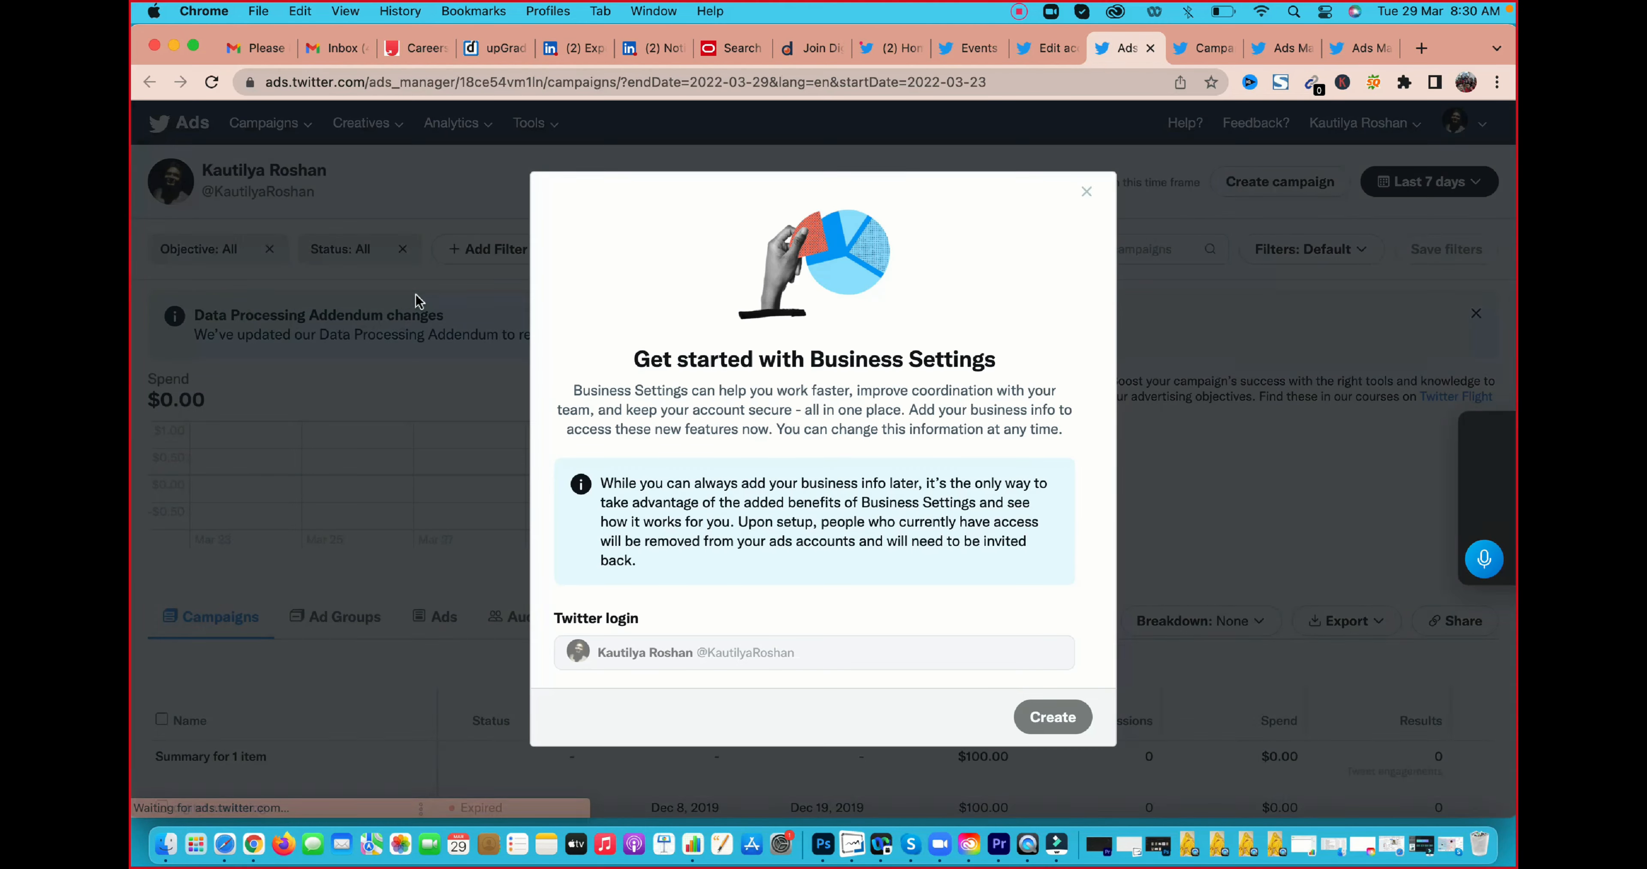
left_click(1086, 192)
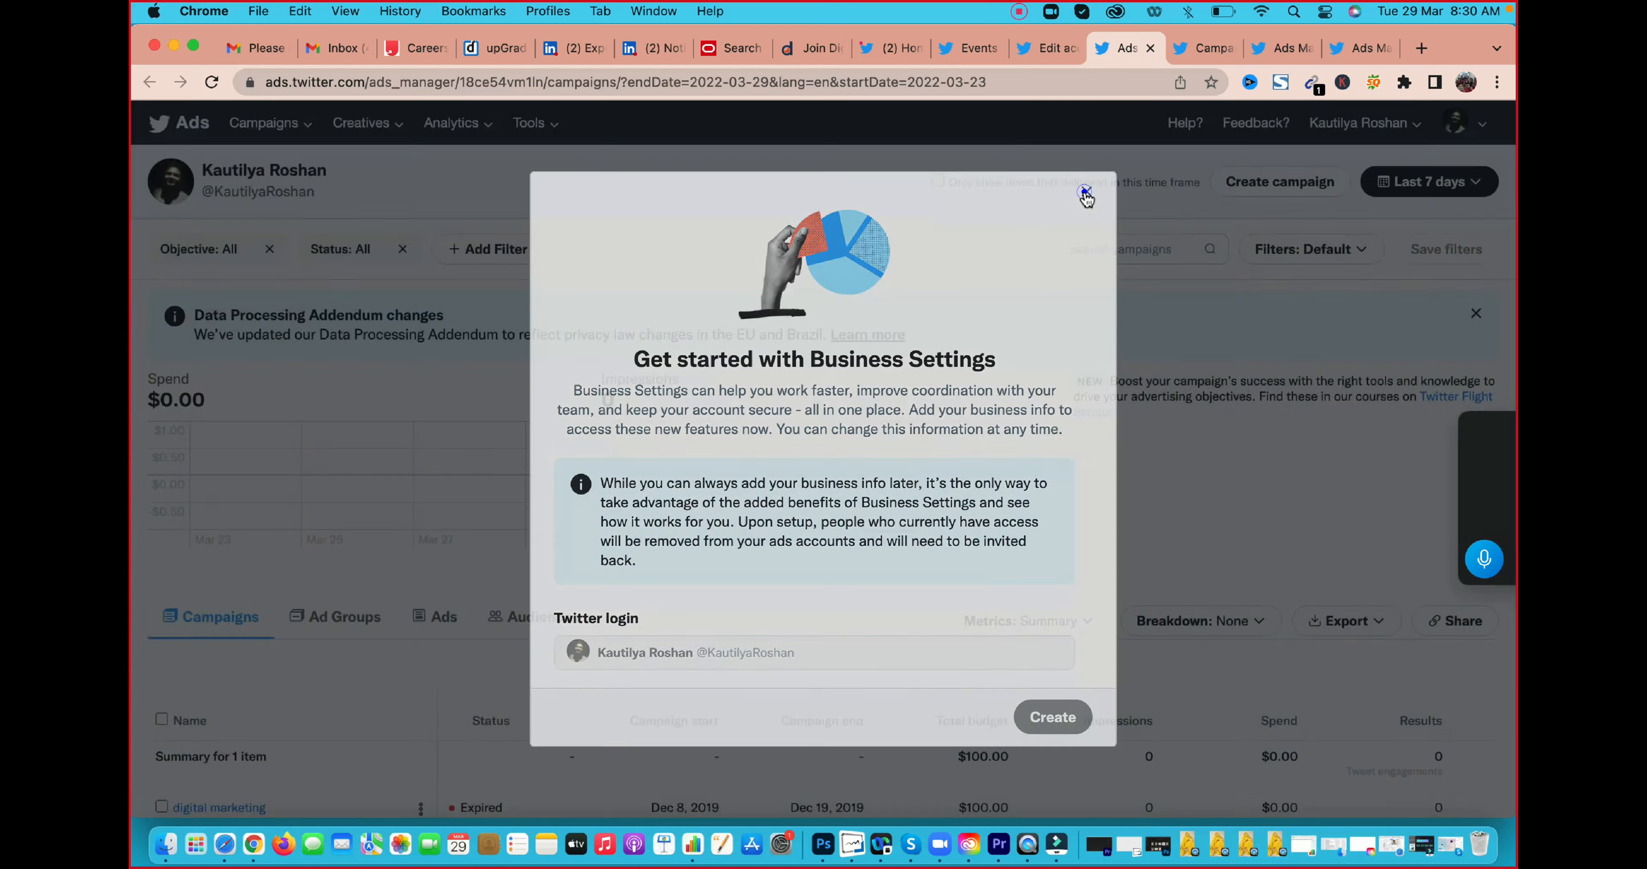